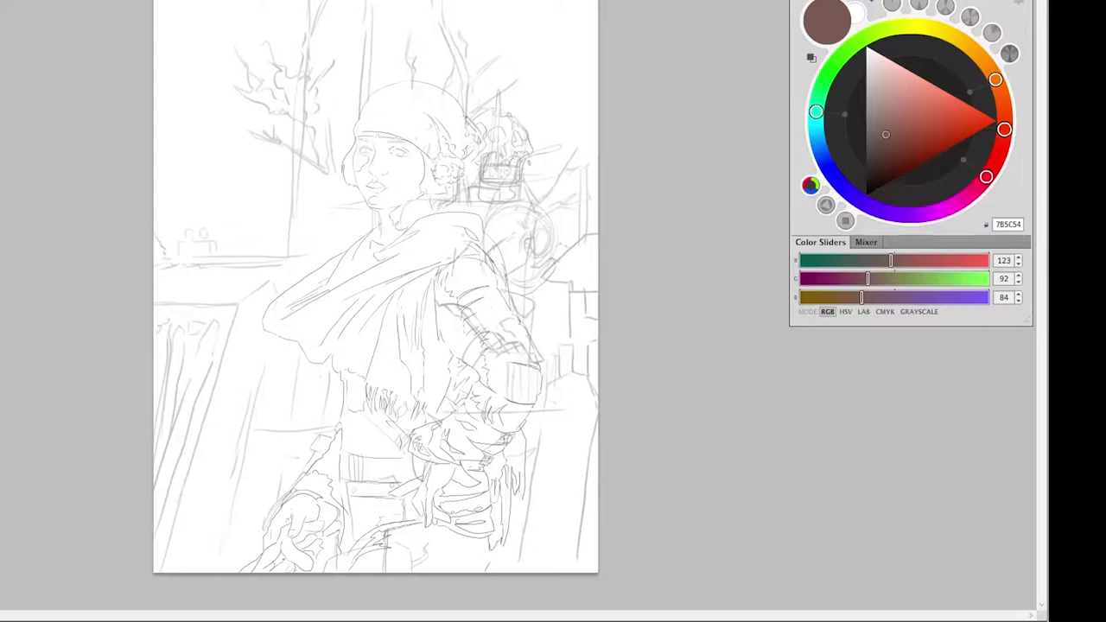
Add a layer named 'Back' and wash the whole canvas in blue with a large brush.
key(ctrl+shift+n)
text(Back)
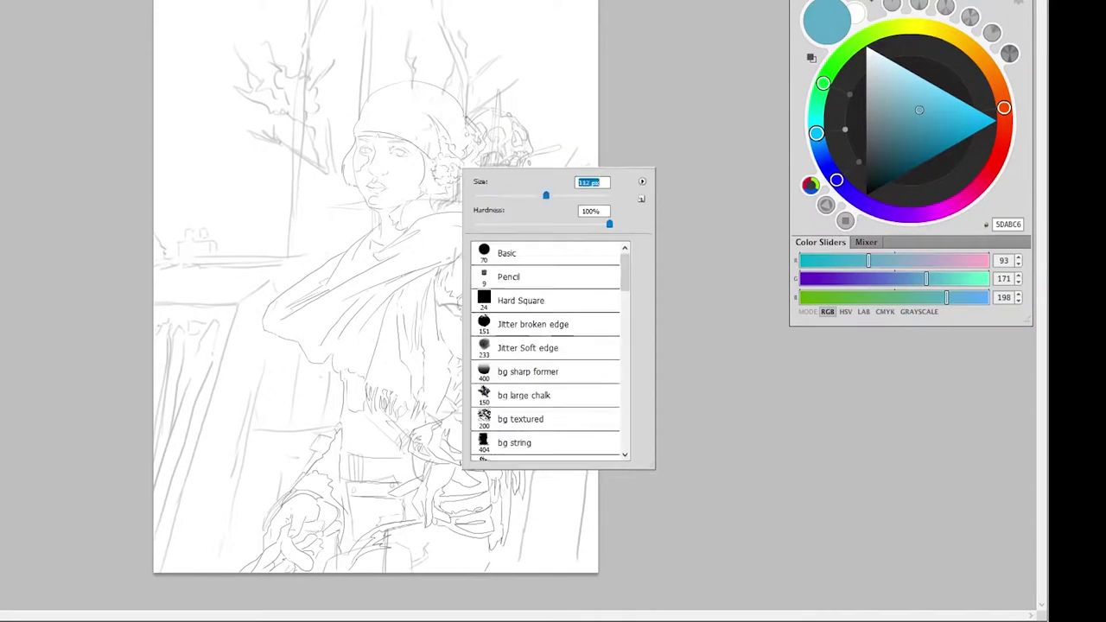
key(Return)
drag(577, 65, 577, 168)
mouse_move(579, 242)
mouse_down()
mouse_move(363, 26)
mouse_move(173, 130)
mouse_up()
drag(173, 259, 415, 363)
drag(471, 315, 594, 321)
drag(919, 110, 934, 106)
click(372, 432)
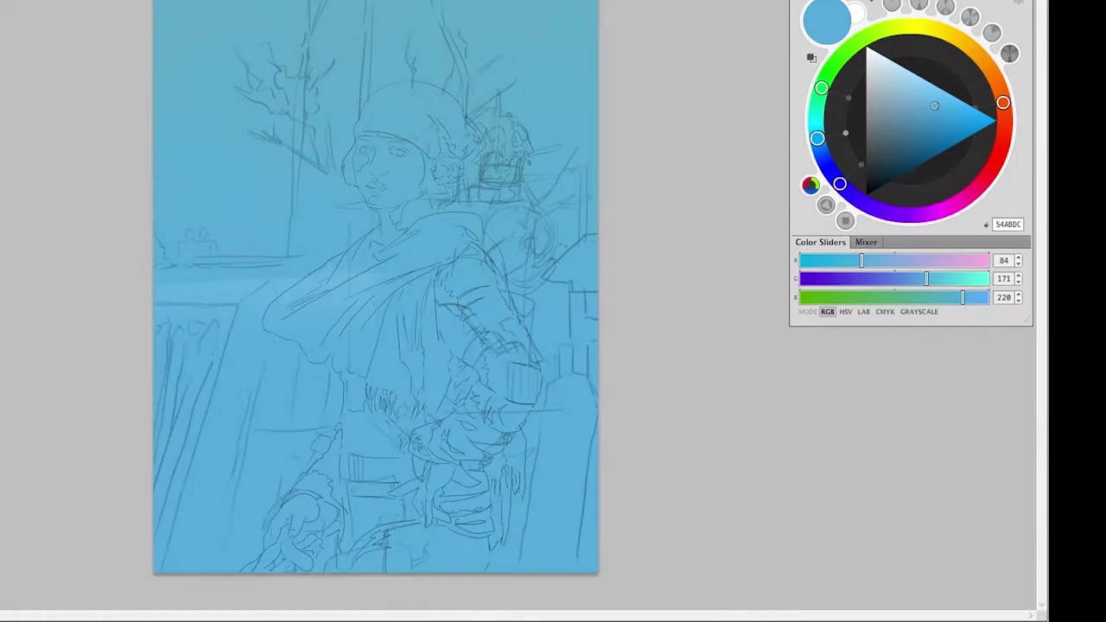
Paint a soft lavender band across the middle and deeper blue at the top.
click(914, 214)
click(880, 95)
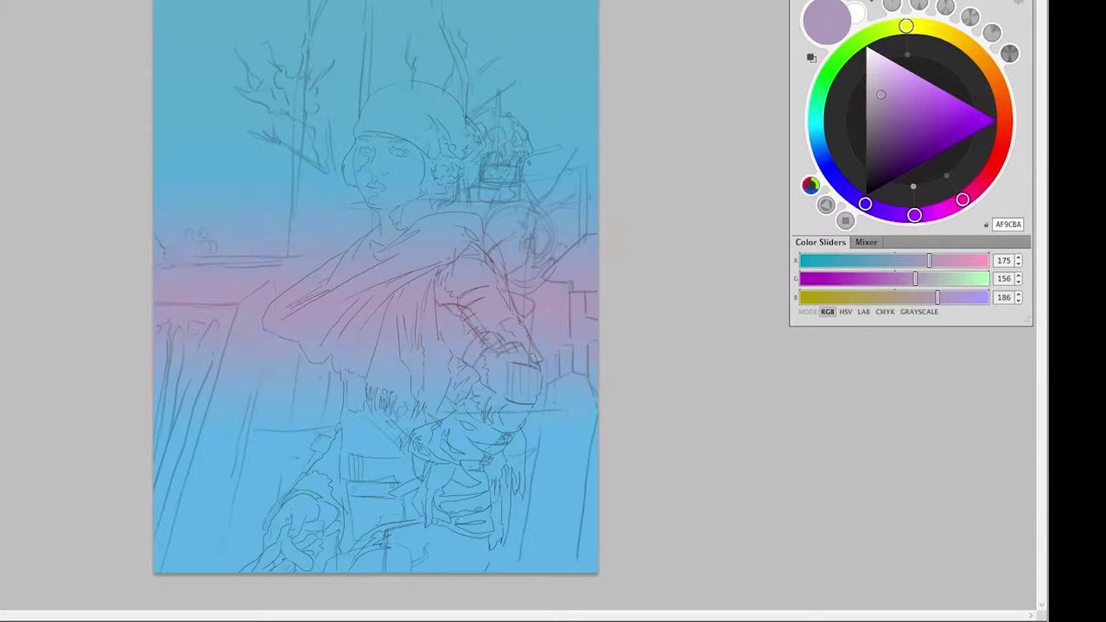
drag(914, 215, 818, 141)
click(925, 115)
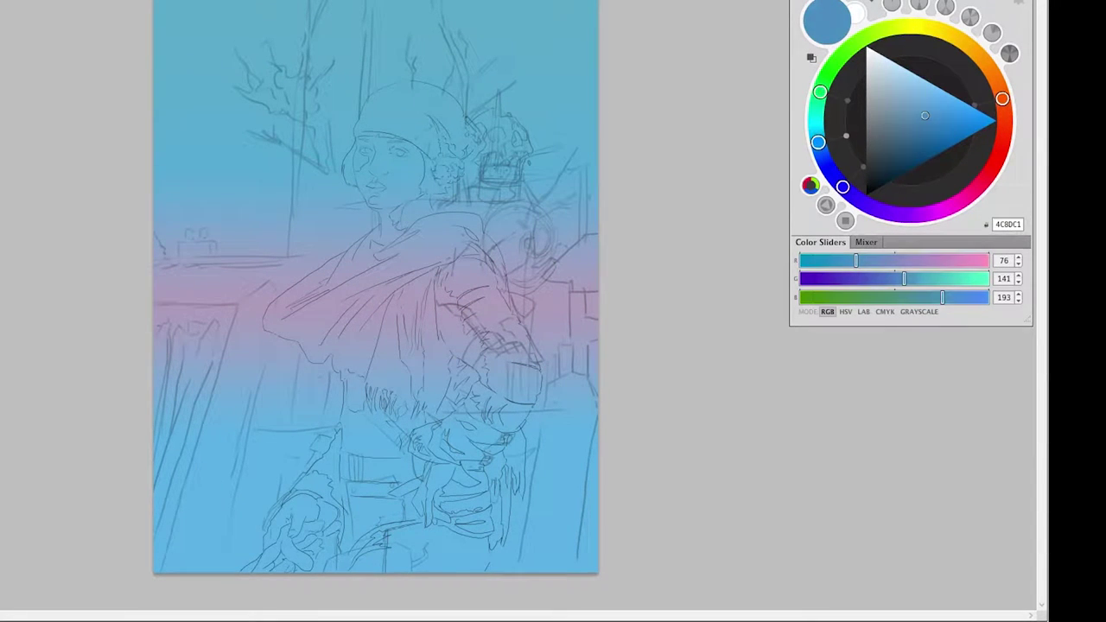
mouse_move(925, 115)
mouse_down()
mouse_move(922, 128)
mouse_move(962, 128)
mouse_up()
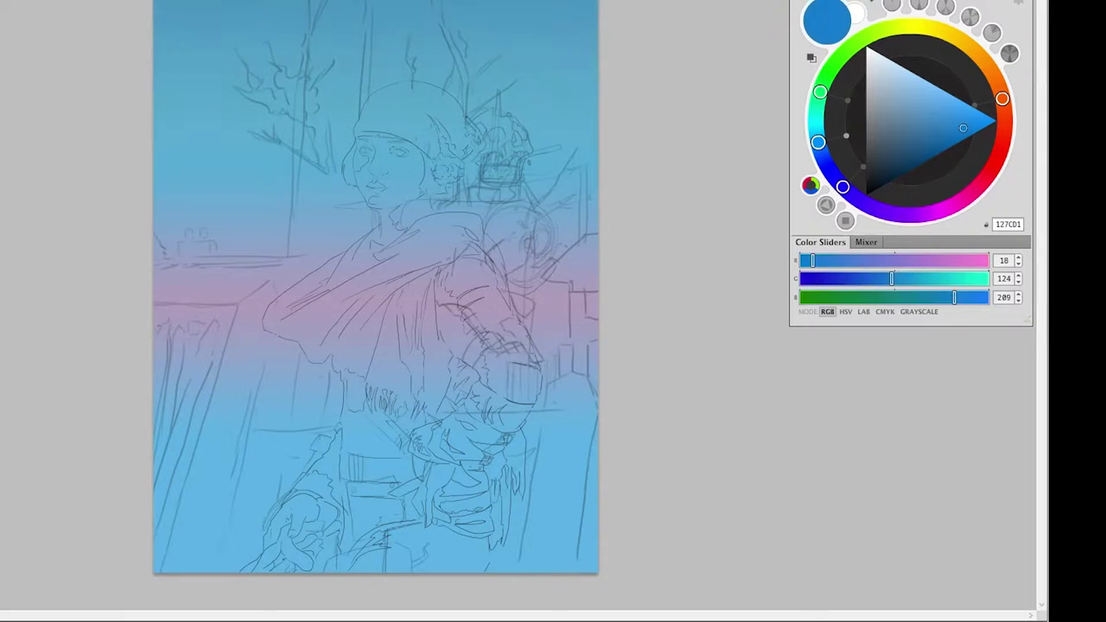
click(903, 152)
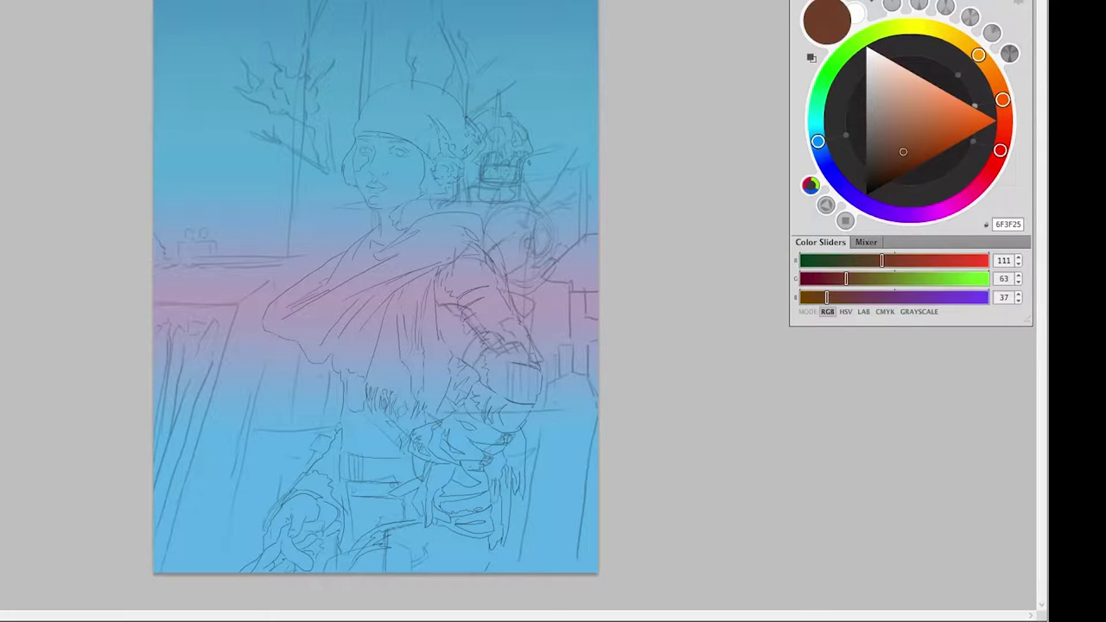
Fill the lasso-outlined lower canvas with brown and choose a textured brush.
drag(156, 423, 596, 401)
drag(553, 484, 165, 484)
right_click(390, 318)
key(Escape)
right_click(471, 484)
scroll(553, 501, down, 3)
key(Return)
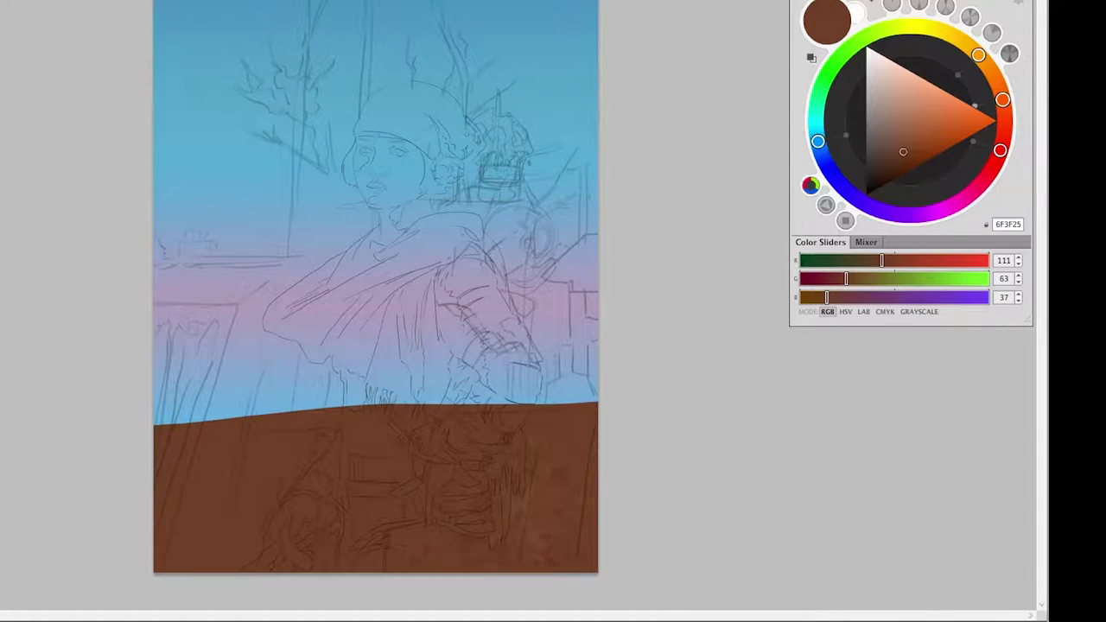
Rough up the brown ground with lighter textured brown strokes.
drag(588, 458, 423, 519)
drag(570, 544, 164, 527)
mouse_move(337, 449)
mouse_down()
mouse_move(181, 492)
mouse_move(303, 483)
mouse_up()
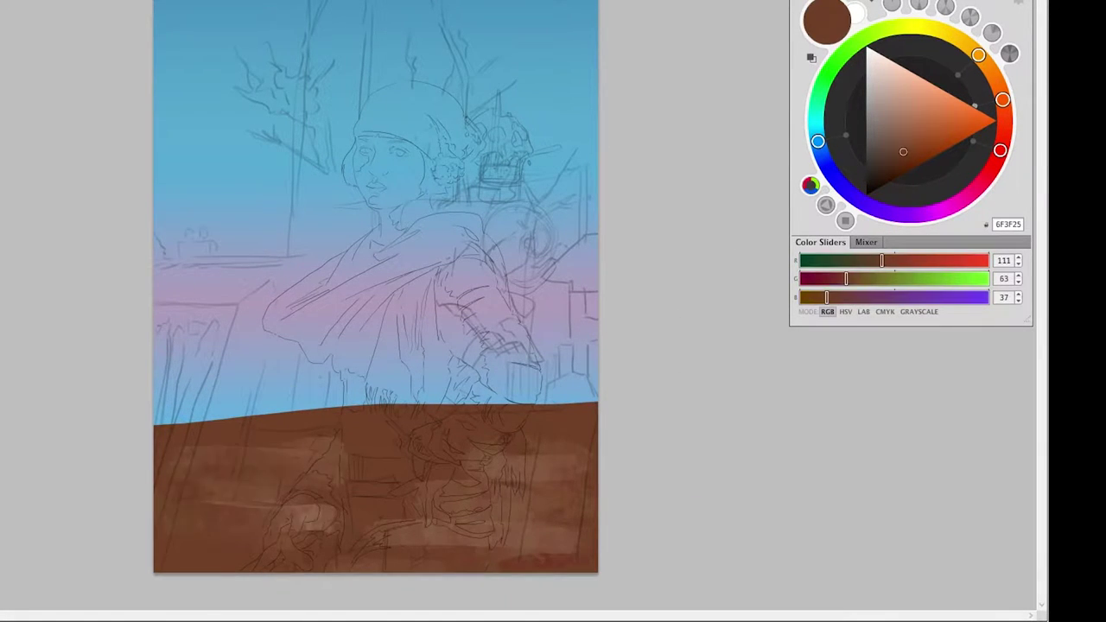
drag(320, 544, 160, 553)
drag(535, 562, 596, 562)
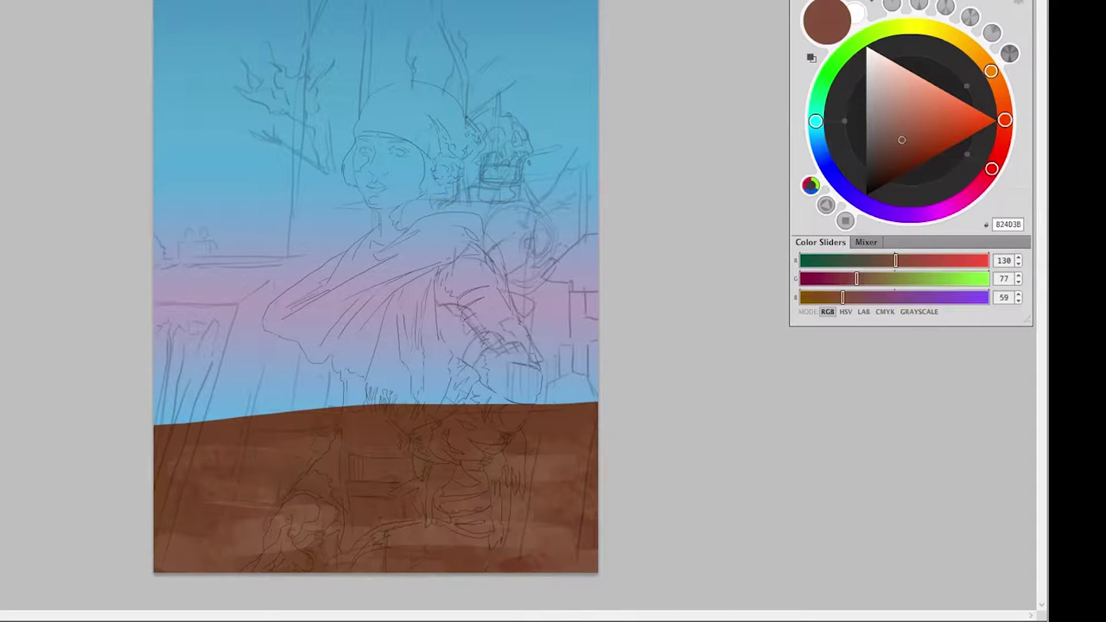
On a new layer 'Background 2', paint a wide dark brown beam from the left edge.
key(ctrl+shift+n)
text(Background 2)
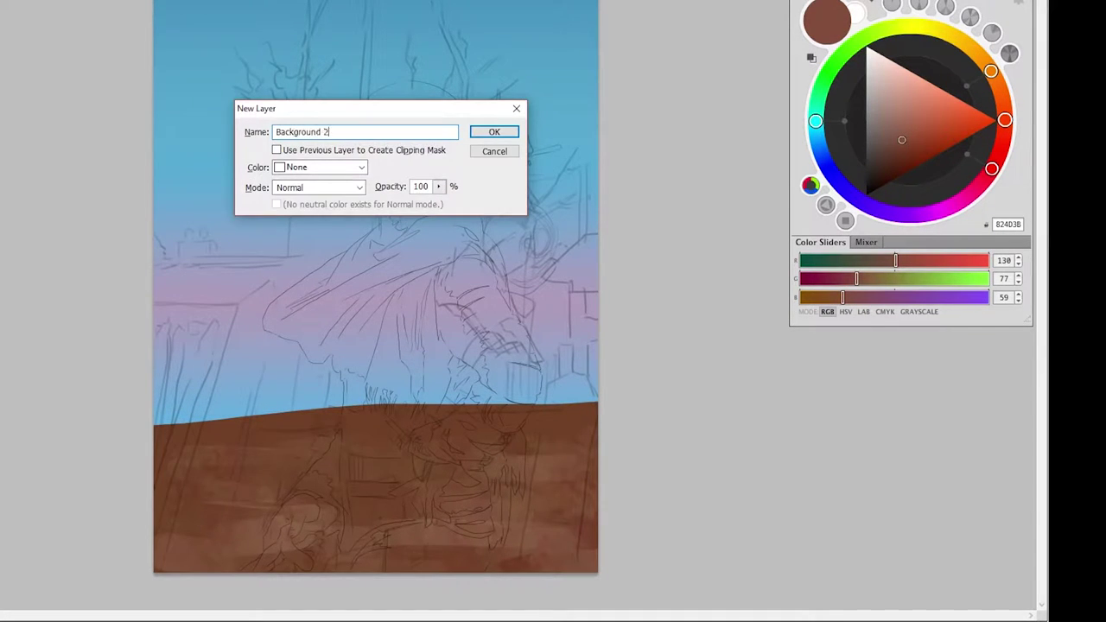
key(Return)
key(ctrl+plus)
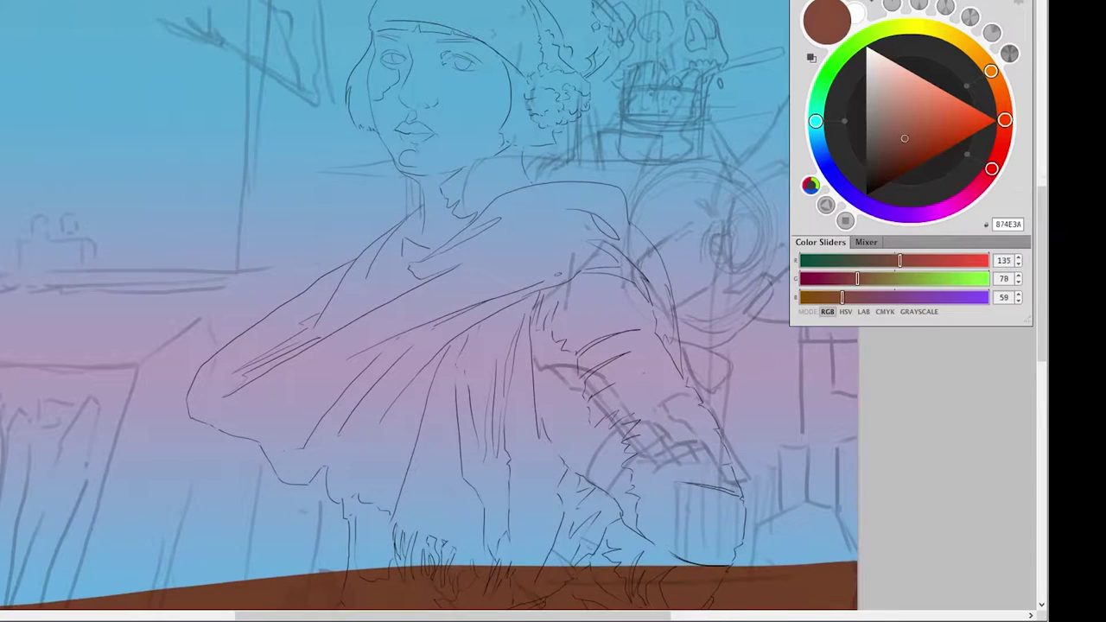
drag(905, 138, 897, 155)
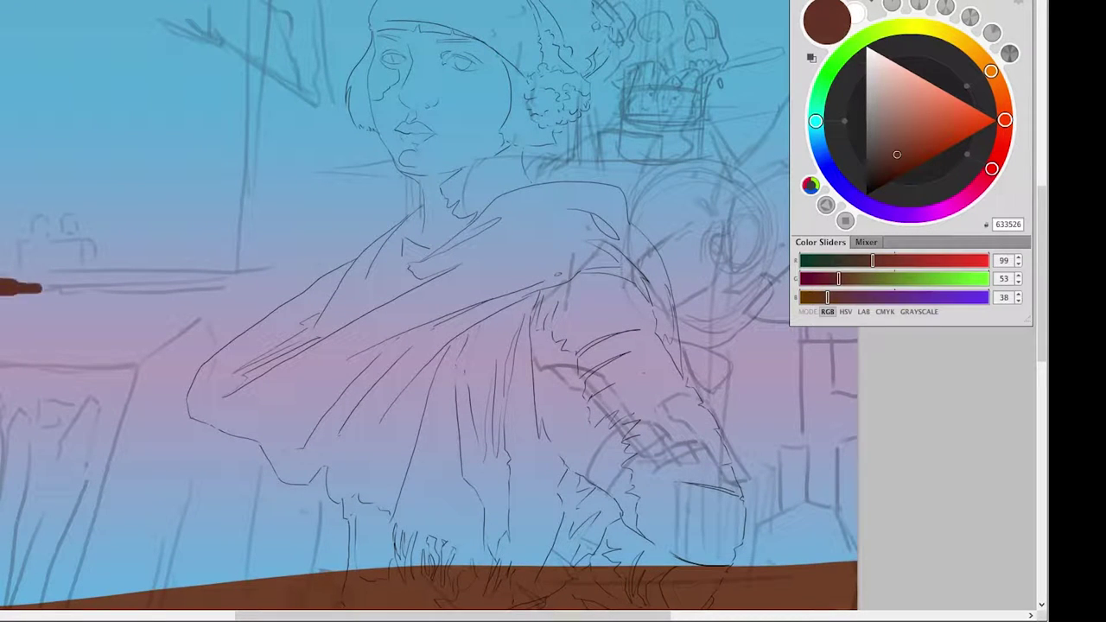
drag(18, 291, 34, 341)
drag(311, 324, 341, 307)
drag(518, 346, 280, 328)
Block in a dark brown roof at right with a mid-blue wall beneath it.
click(884, 159)
mouse_move(595, 218)
mouse_down()
mouse_move(512, 293)
mouse_move(544, 232)
mouse_move(575, 248)
mouse_move(523, 294)
mouse_up()
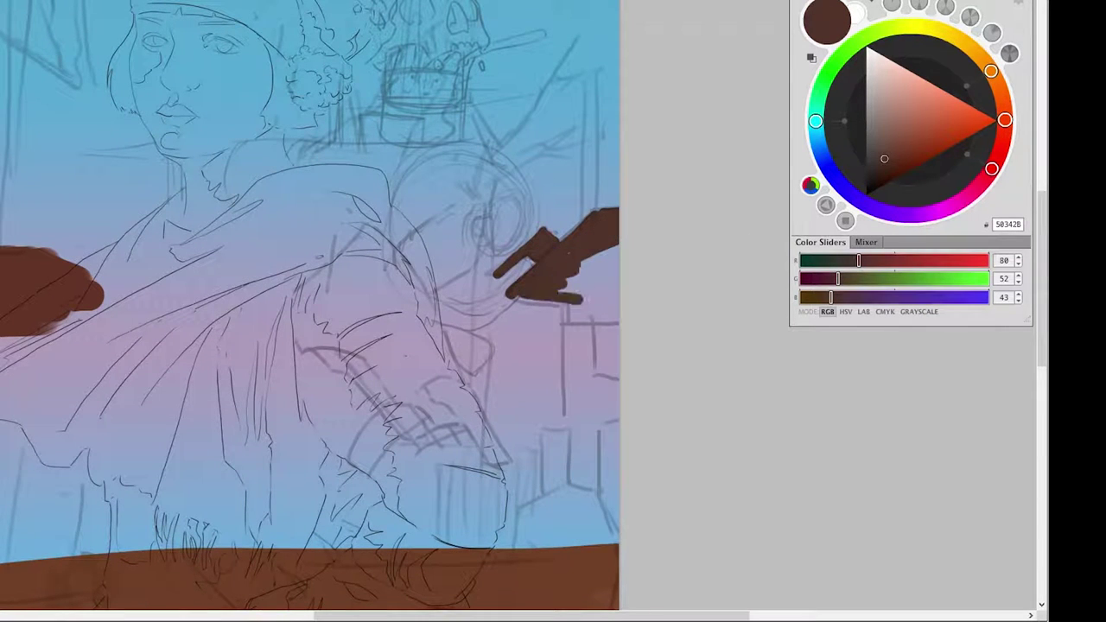
drag(615, 281, 518, 301)
drag(615, 301, 503, 302)
drag(1004, 120, 818, 146)
drag(884, 159, 935, 130)
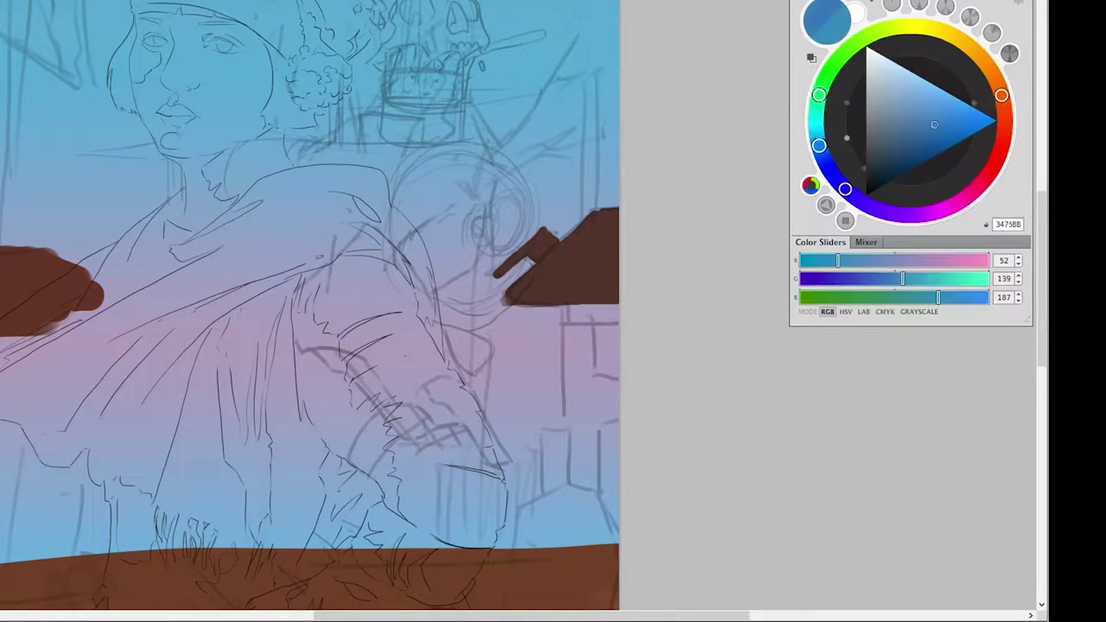
drag(566, 308, 565, 451)
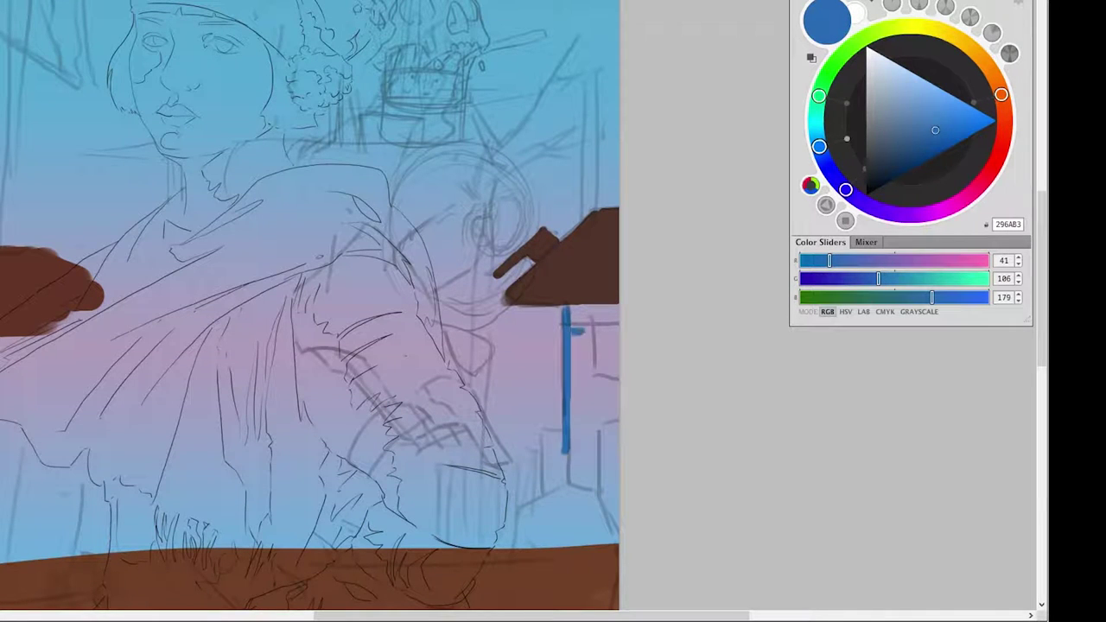
mouse_move(615, 308)
mouse_down()
mouse_move(570, 311)
mouse_move(577, 454)
mouse_move(609, 526)
mouse_up()
Add a dark brown rail, post and door trim on the blue wall.
alt+click(552, 259)
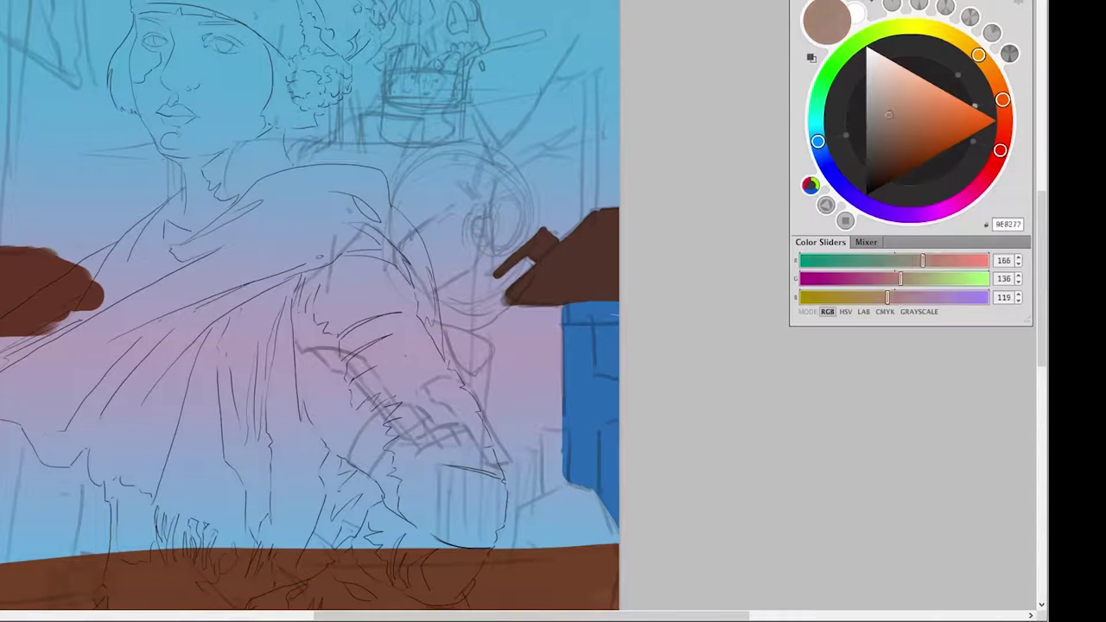
mouse_move(501, 447)
mouse_down()
mouse_move(541, 446)
mouse_move(543, 491)
mouse_up()
mouse_move(542, 432)
mouse_down()
mouse_move(567, 433)
mouse_move(562, 486)
mouse_move(548, 501)
mouse_up()
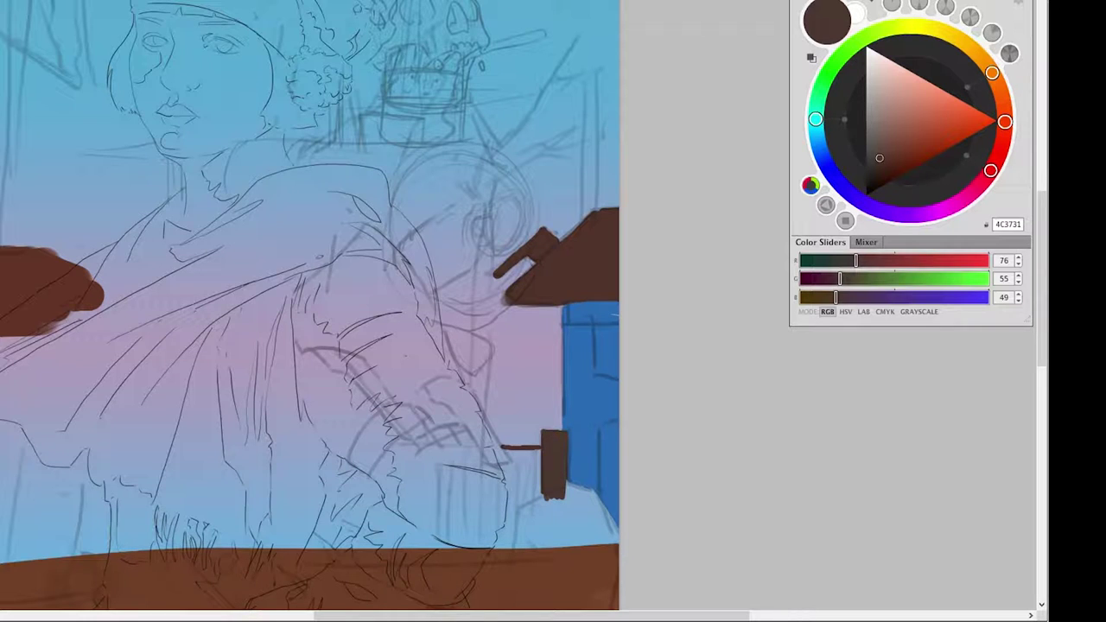
drag(598, 327, 618, 326)
drag(605, 328, 605, 363)
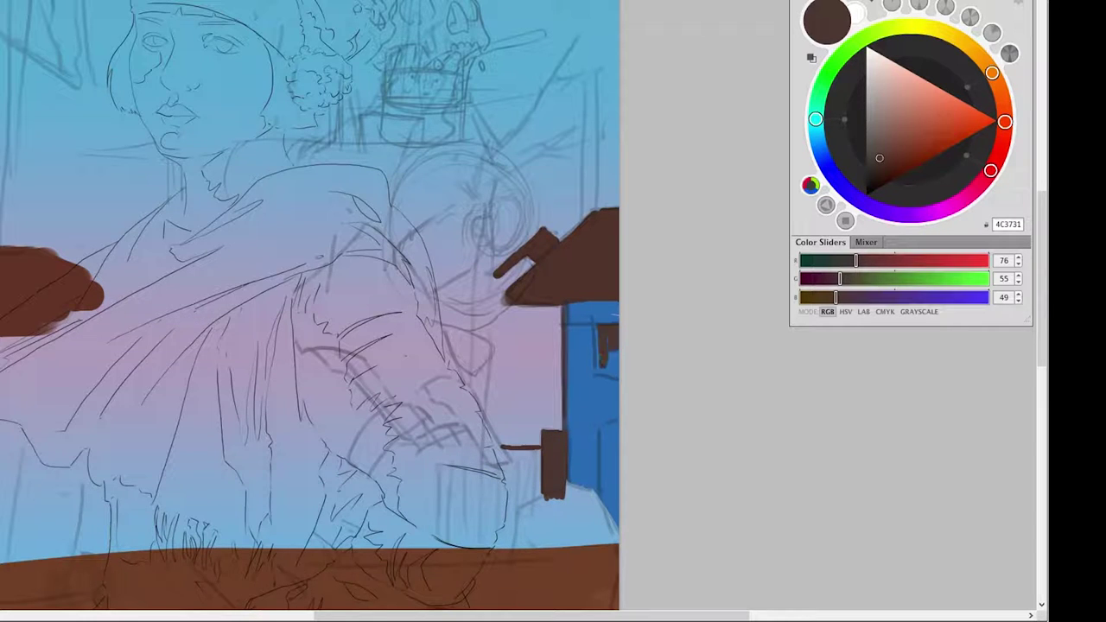
mouse_move(566, 309)
mouse_down()
mouse_move(619, 310)
mouse_move(619, 321)
mouse_up()
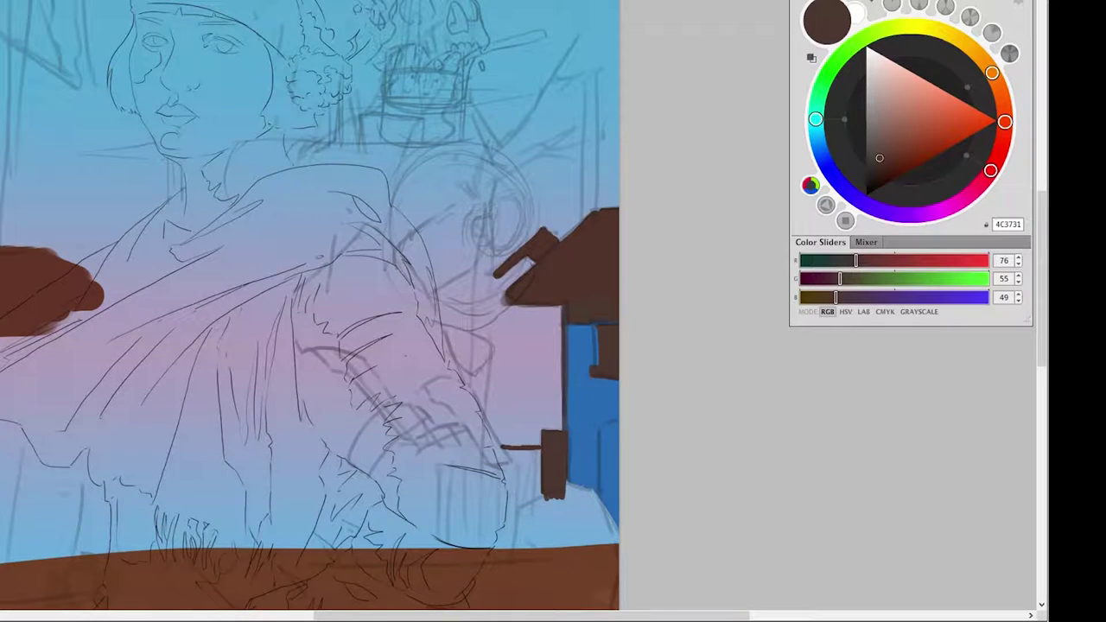
drag(608, 434, 608, 540)
Paint a light tan patch beside the post and a greyish-brown ground edge.
click(889, 112)
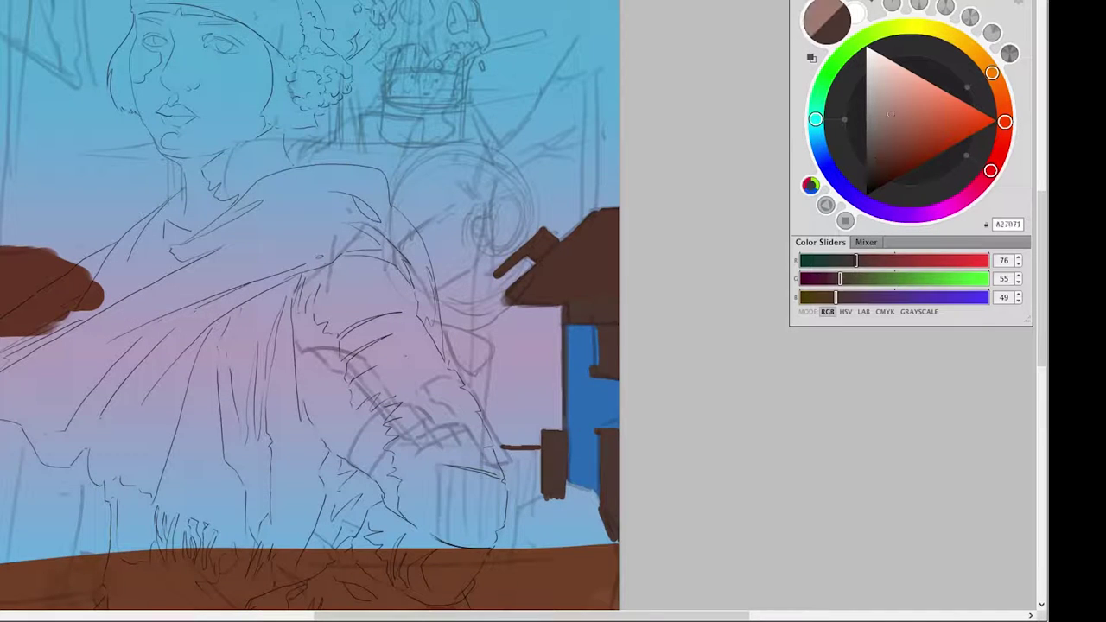
drag(511, 462, 510, 533)
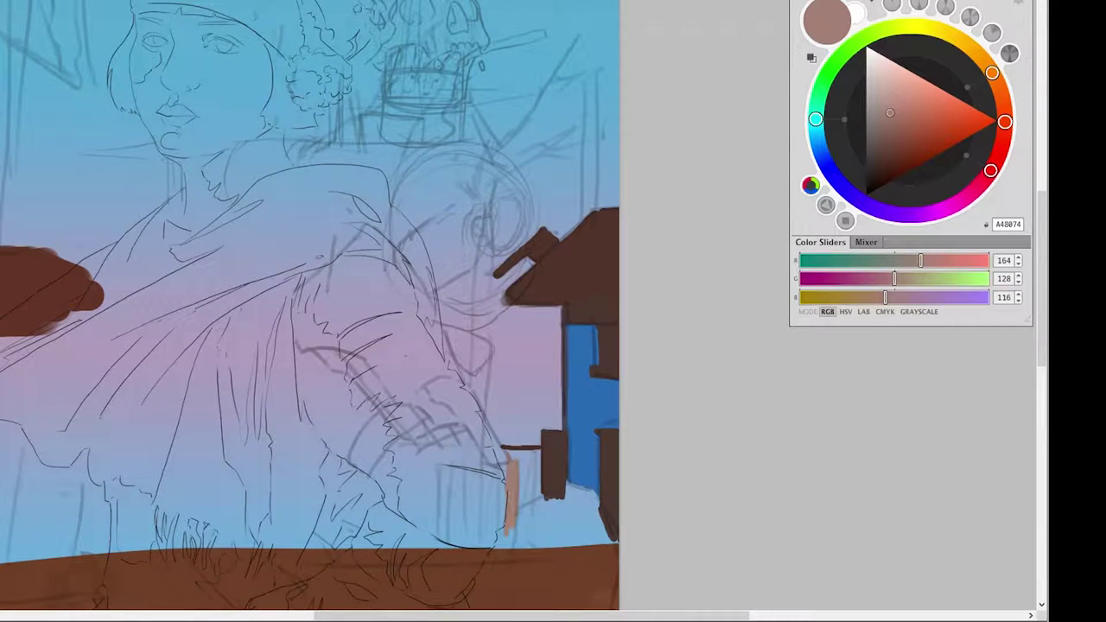
mouse_move(539, 449)
mouse_down()
mouse_move(518, 517)
mouse_move(445, 558)
mouse_up()
click(940, 131)
click(886, 116)
drag(550, 548, 497, 536)
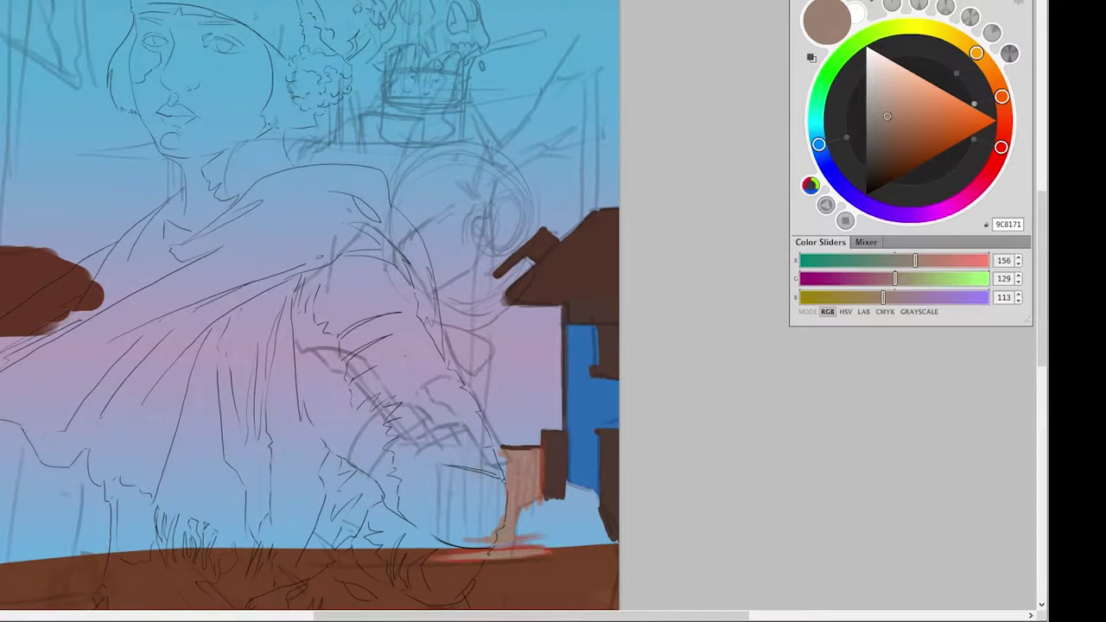
Brush light blue-lavender over the building's lower edge, then fit the painting in view.
drag(346, 346, 393, 289)
ctrl+click(260, 260)
drag(641, 439, 606, 463)
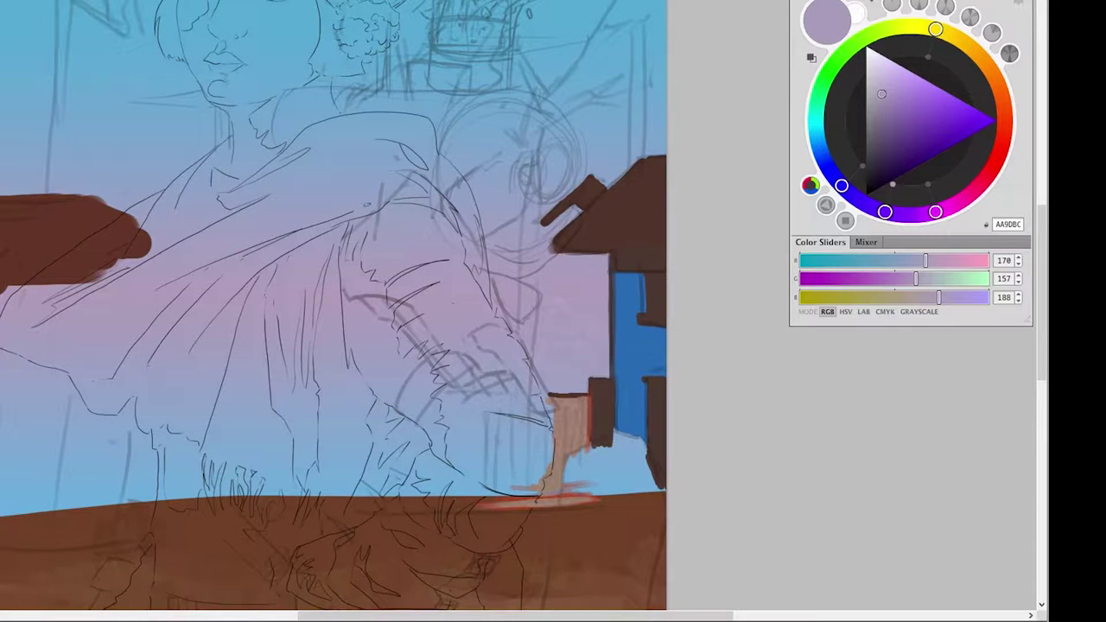
key(k)
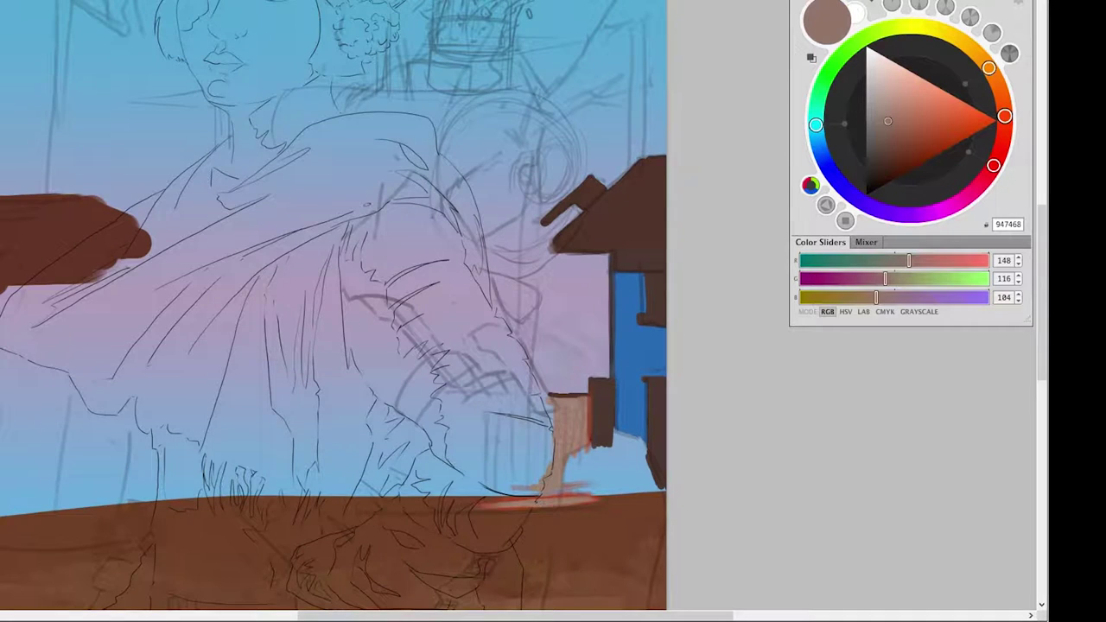
key(ctrl+0)
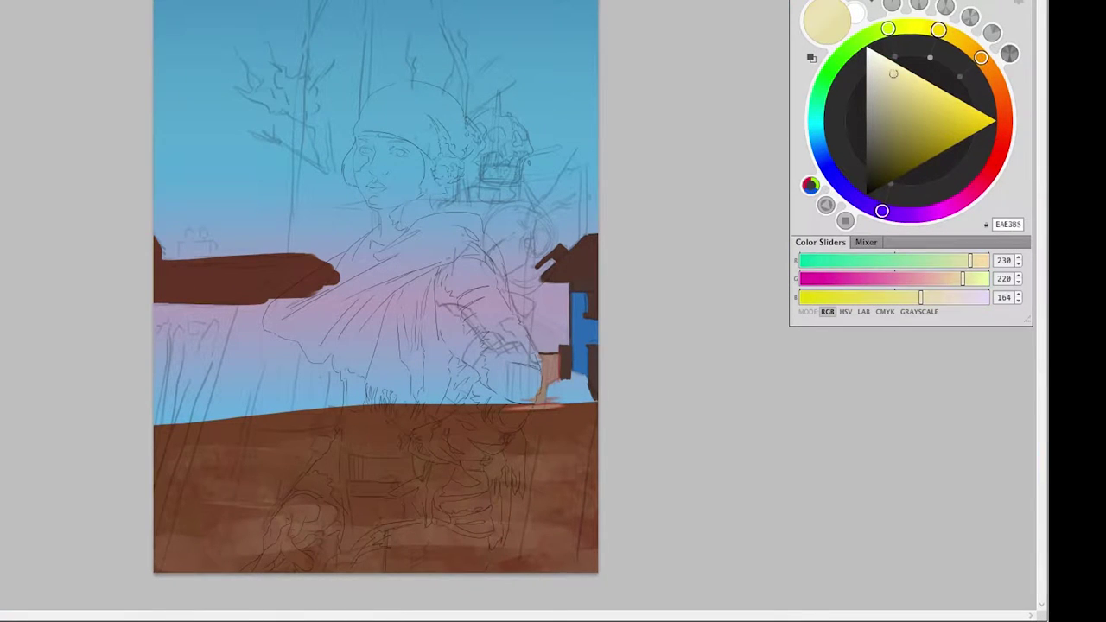
Paint a pale yellow wall and a tan block at the lower left.
mouse_move(216, 321)
mouse_down()
mouse_move(156, 321)
mouse_move(249, 309)
mouse_move(164, 381)
mouse_move(244, 322)
mouse_move(294, 399)
mouse_move(318, 346)
mouse_move(304, 377)
mouse_move(316, 403)
mouse_up()
mouse_move(294, 347)
mouse_down()
mouse_move(335, 409)
mouse_move(333, 432)
mouse_up()
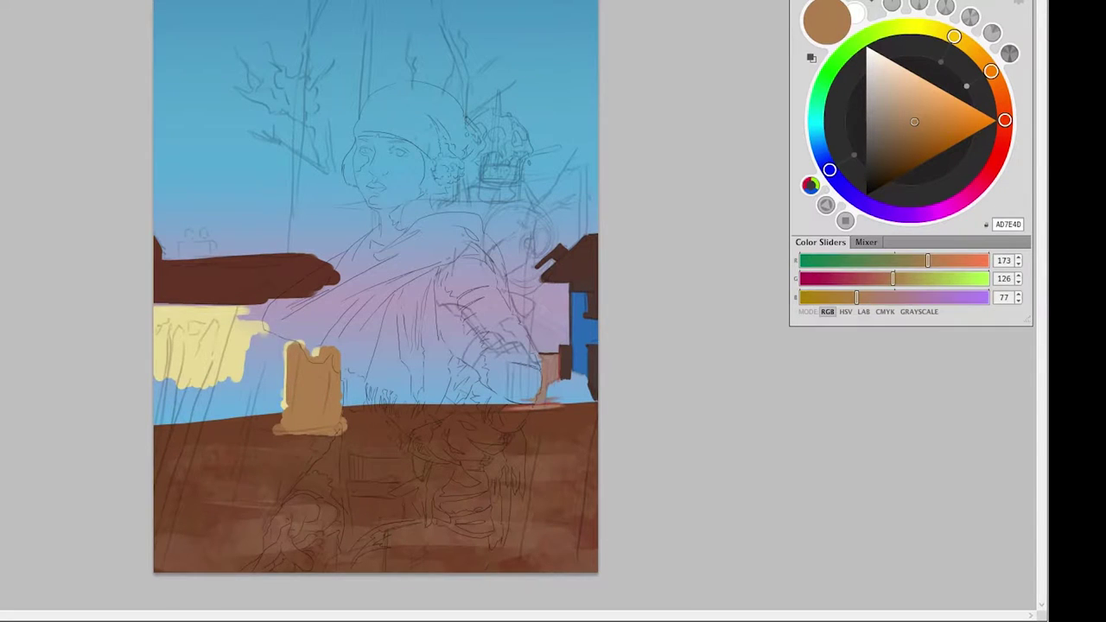
alt+click(207, 354)
drag(177, 380, 198, 424)
alt+click(259, 279)
alt+click(259, 277)
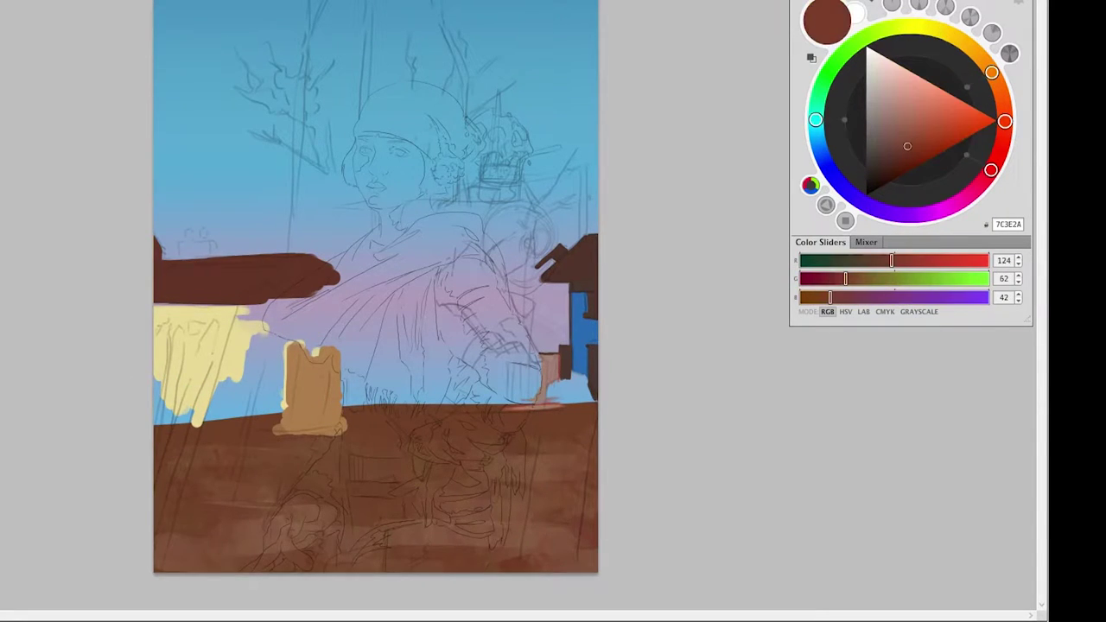
Add a dark brown window mark at the left edge, trimmed with yellow.
key(ctrl+plus)
drag(4, 326, 190, 333)
mouse_move(5, 371)
mouse_down()
mouse_move(41, 373)
mouse_move(4, 385)
mouse_up()
alt+click(52, 407)
alt+click(22, 371)
Streak pale sky blue across the dark brown beam.
alt+click(721, 458)
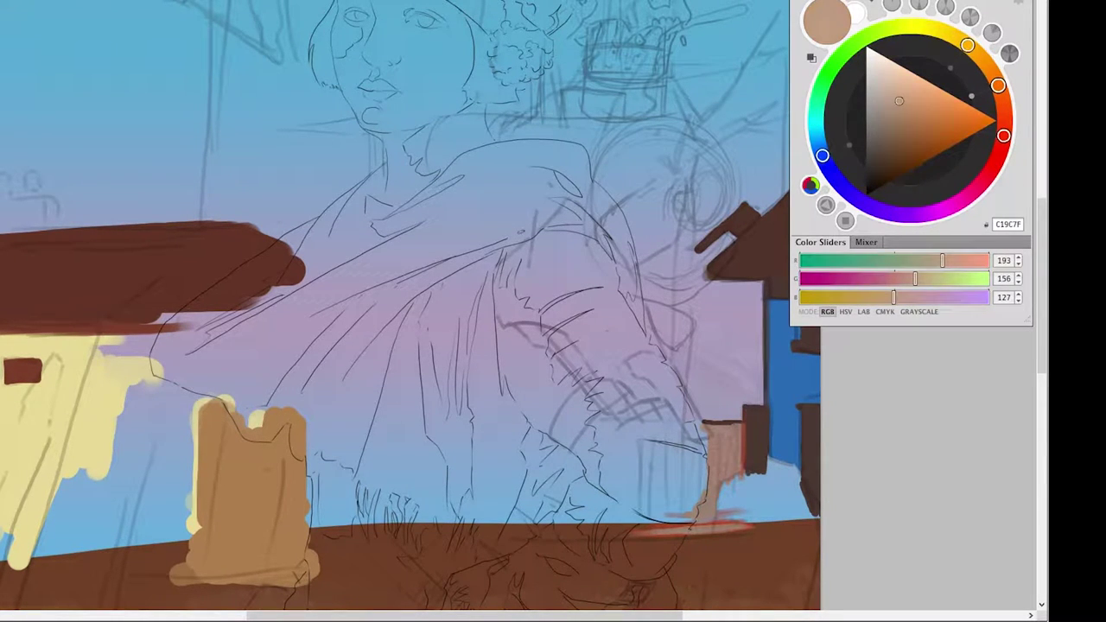
alt+click(432, 320)
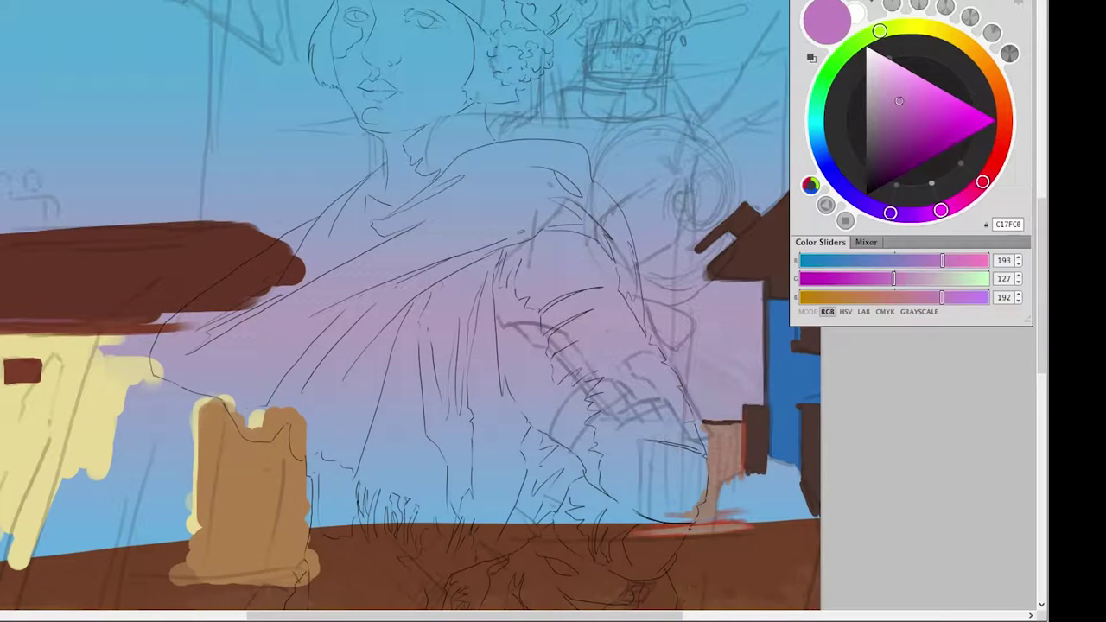
alt+click(86, 198)
drag(1, 250, 185, 246)
alt+click(722, 458)
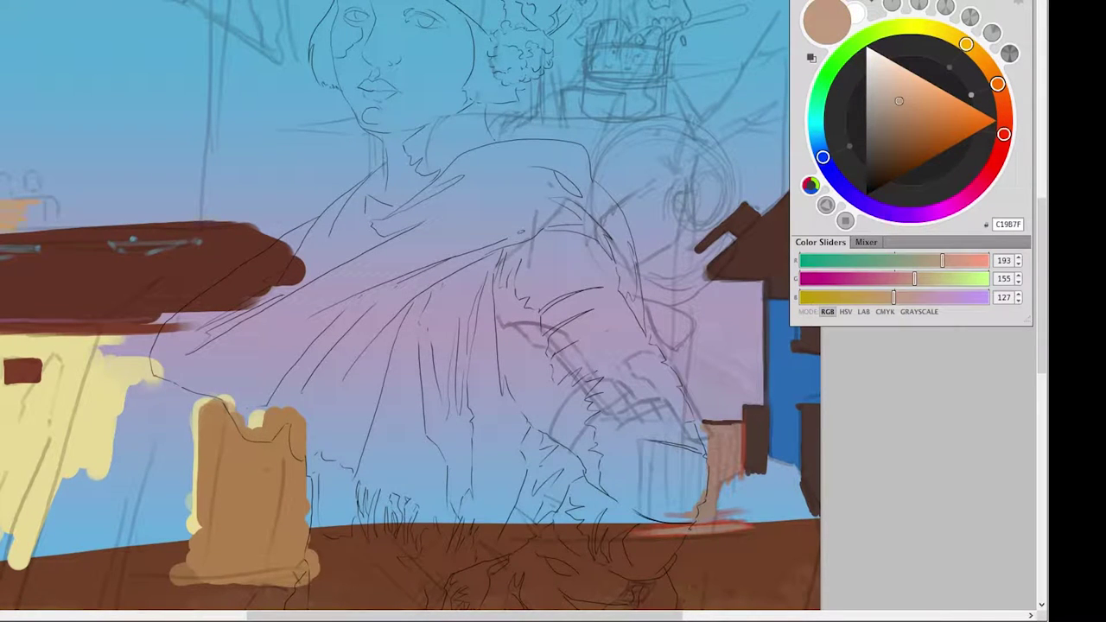
Pick tan and dark red-brown for the rooftop chimney and its pots.
alt+click(48, 259)
alt+click(49, 212)
alt+click(39, 229)
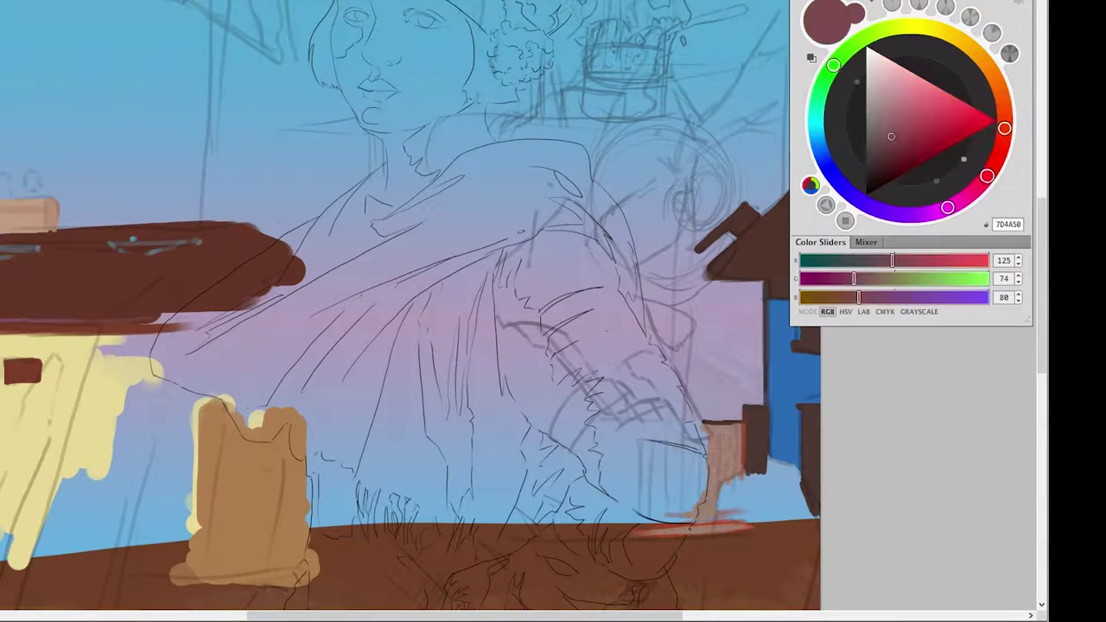
alt+click(721, 458)
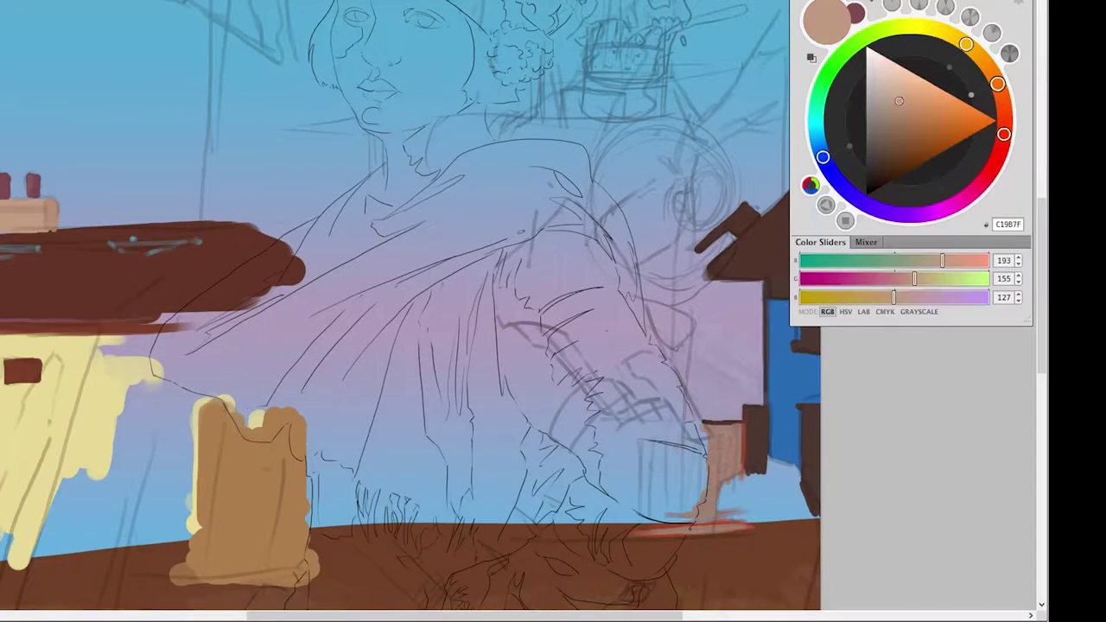
scroll(406, 311, down, 3)
scroll(406, 311, up, 2)
On a new 'Background' layer, paint a dark brown (633526) tree trunk down to the roof.
key(ctrl+shift+n)
text(Background)
key(Return)
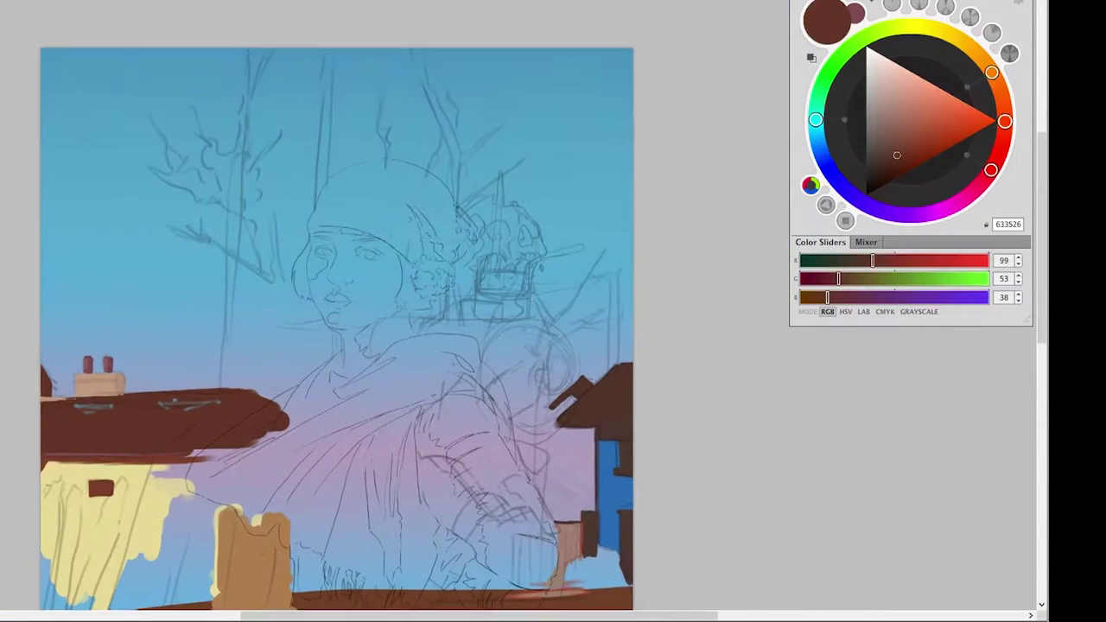
scroll(380, 311, up, 3)
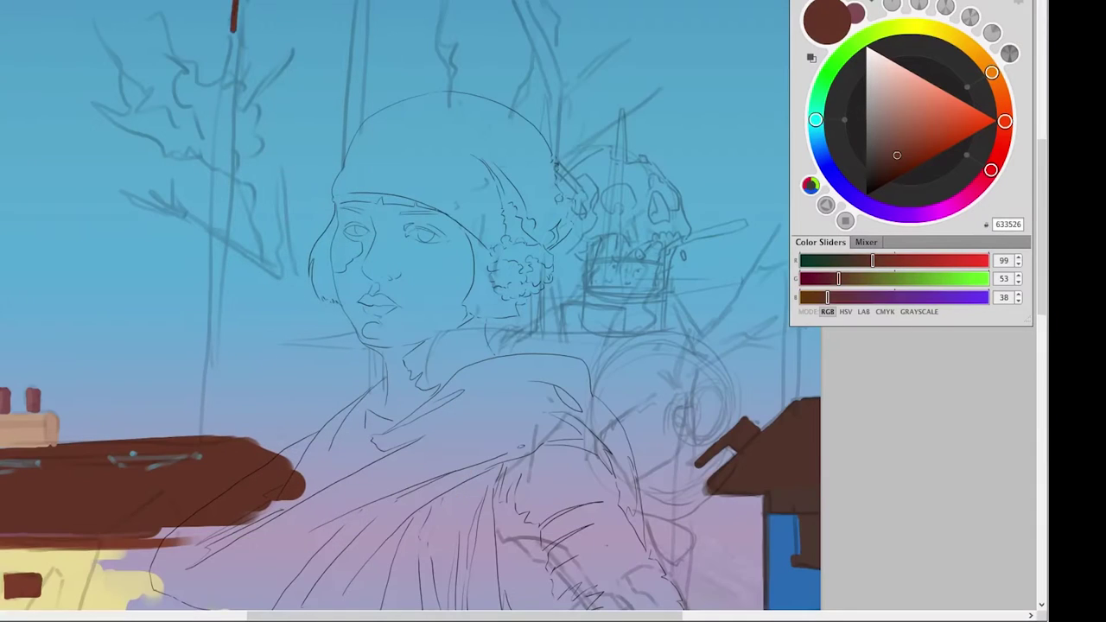
drag(233, 31, 212, 259)
drag(220, 127, 199, 437)
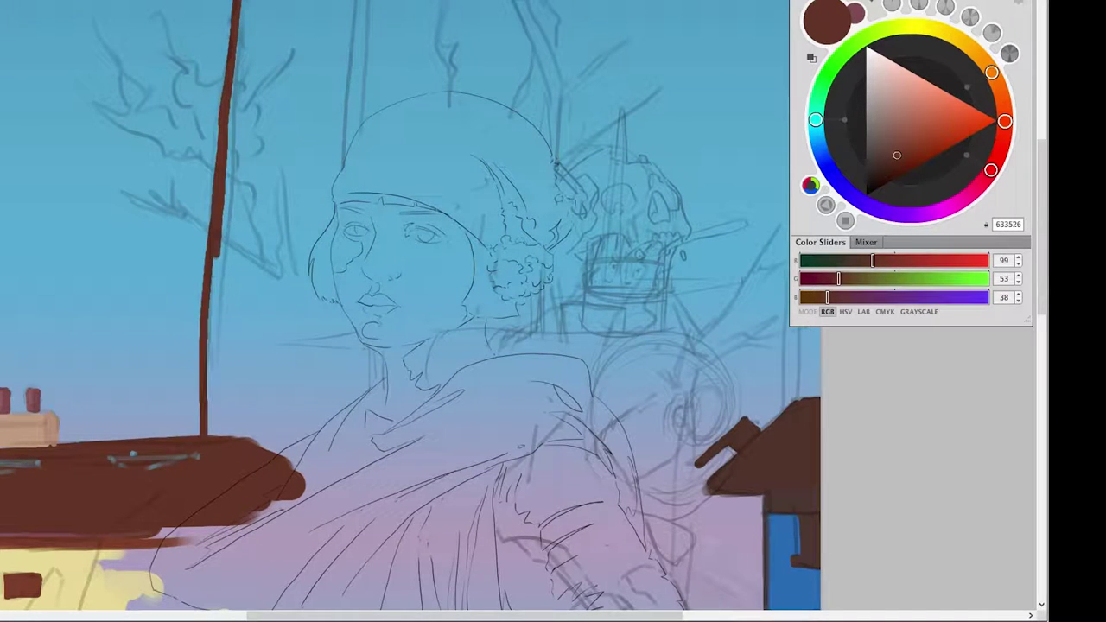
drag(216, 255, 197, 436)
Add crossing branches, a thin sapling at left and twigs at the top.
drag(178, 211, 316, 313)
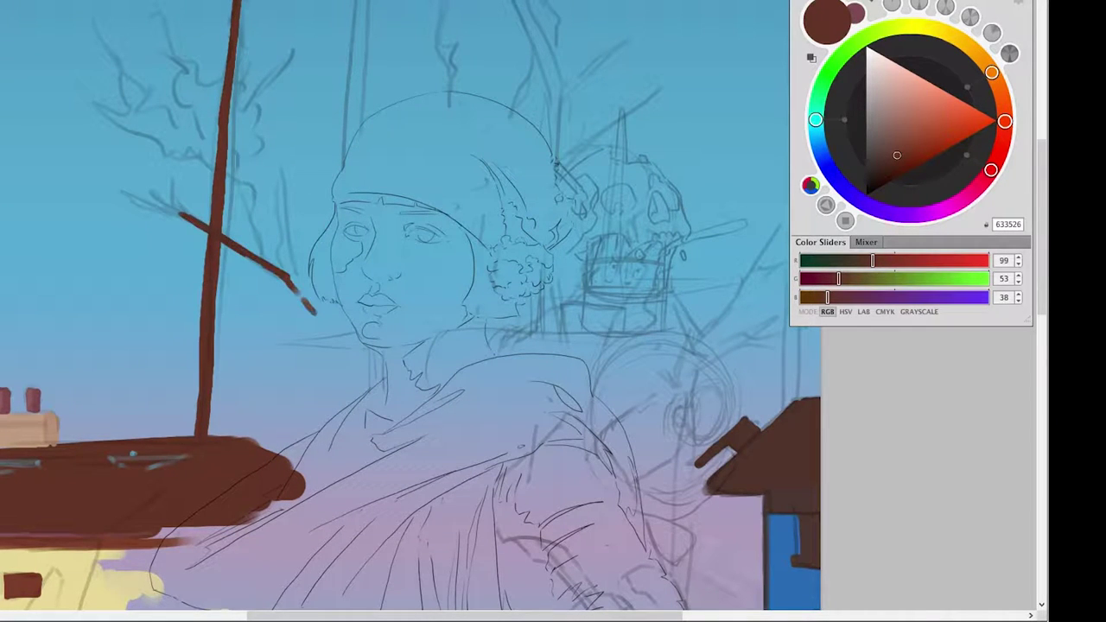
drag(252, 189, 278, 270)
drag(215, 126, 250, 192)
mouse_move(192, 216)
mouse_down()
mouse_move(142, 169)
mouse_move(98, 175)
mouse_up()
drag(143, 436, 121, 270)
mouse_move(154, 34)
mouse_down()
mouse_move(197, 90)
mouse_move(183, 28)
mouse_move(206, 121)
mouse_move(295, 50)
mouse_up()
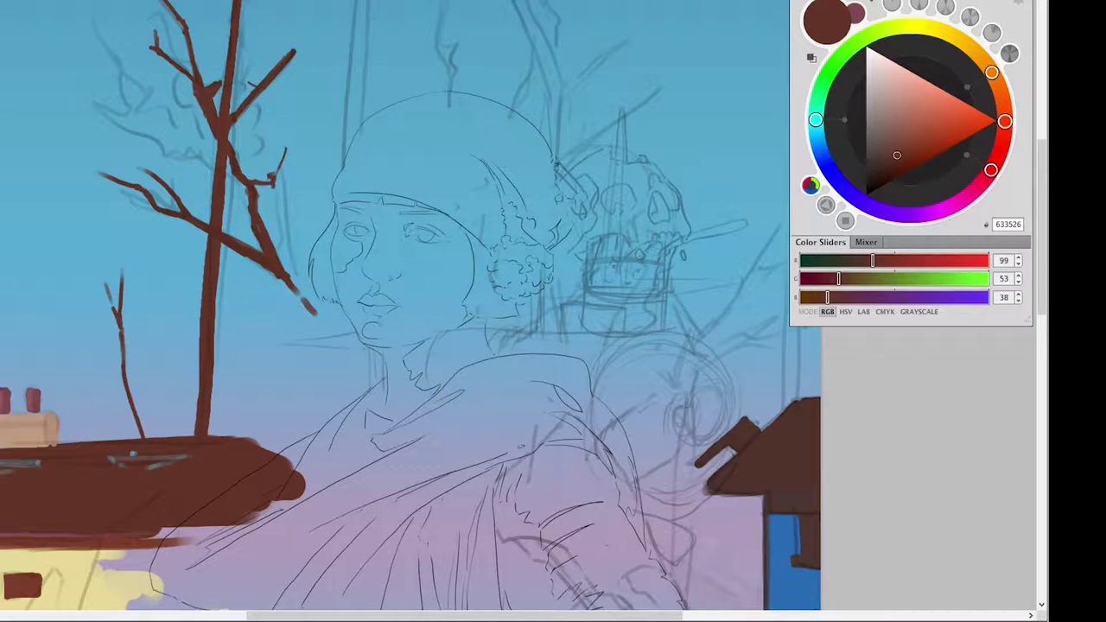
mouse_move(275, 183)
mouse_down()
mouse_move(294, 273)
mouse_move(308, 169)
mouse_up()
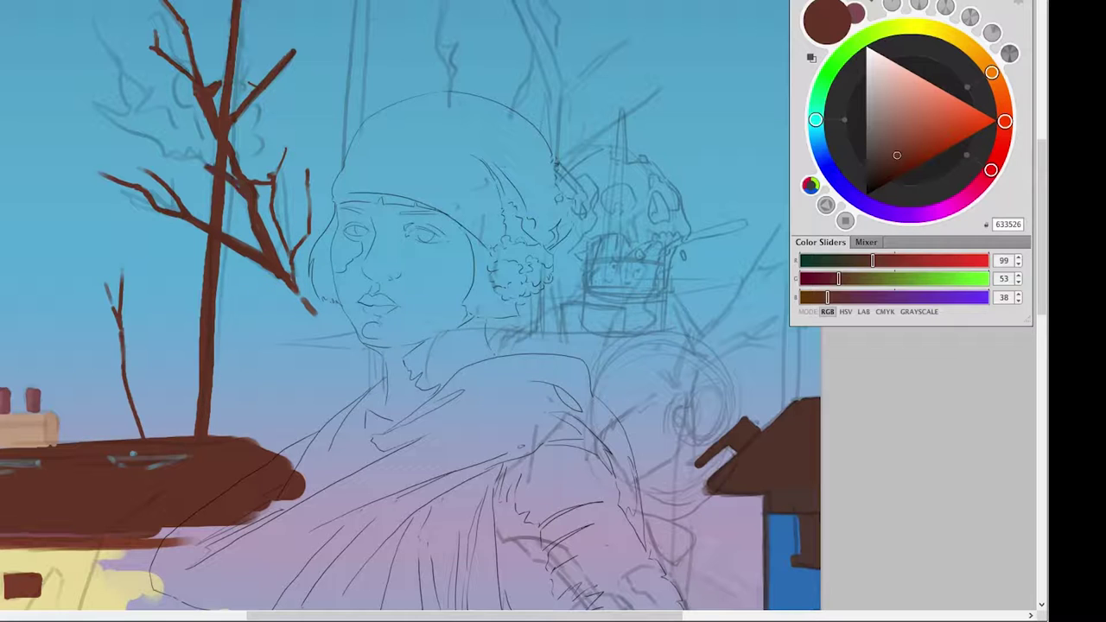
mouse_move(97, 3)
mouse_down()
mouse_move(126, 111)
mouse_move(160, 116)
mouse_move(164, 134)
mouse_move(214, 138)
mouse_up()
Switch brush tip and add a tall middle trunk reaching the top edge.
right_click(146, 150)
click(234, 377)
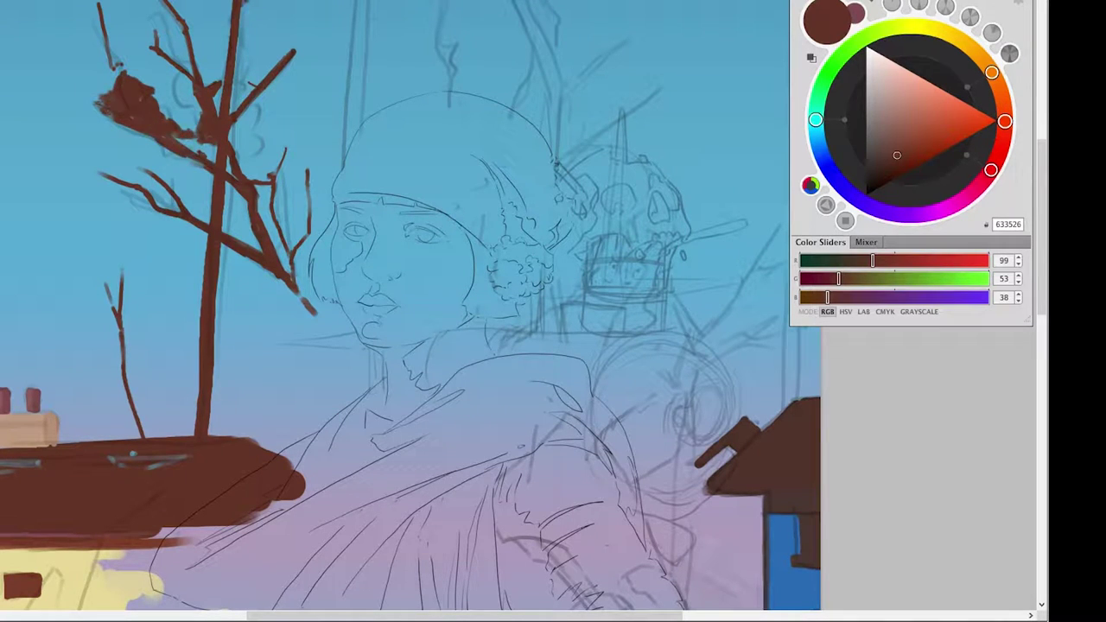
drag(361, 0, 360, 146)
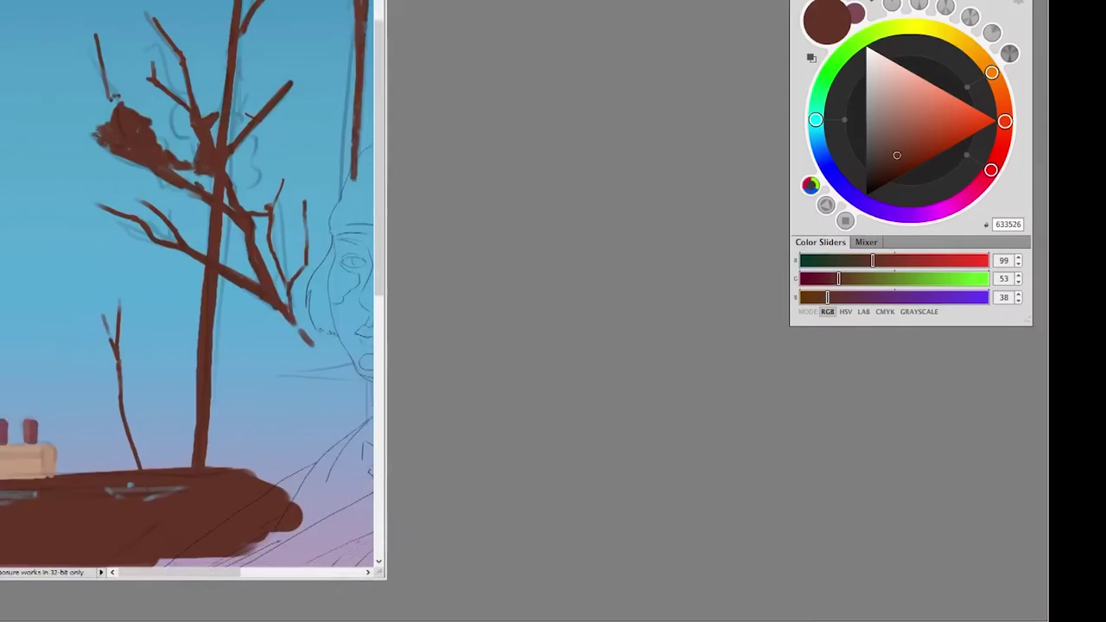
drag(519, 259, 510, 391)
drag(259, 92, 279, 57)
drag(398, 127, 385, 163)
drag(351, 151, 341, 290)
Paint another trunk descending from the top edge with small twigs.
mouse_move(441, 109)
mouse_down()
mouse_move(425, 172)
mouse_move(440, 232)
mouse_up()
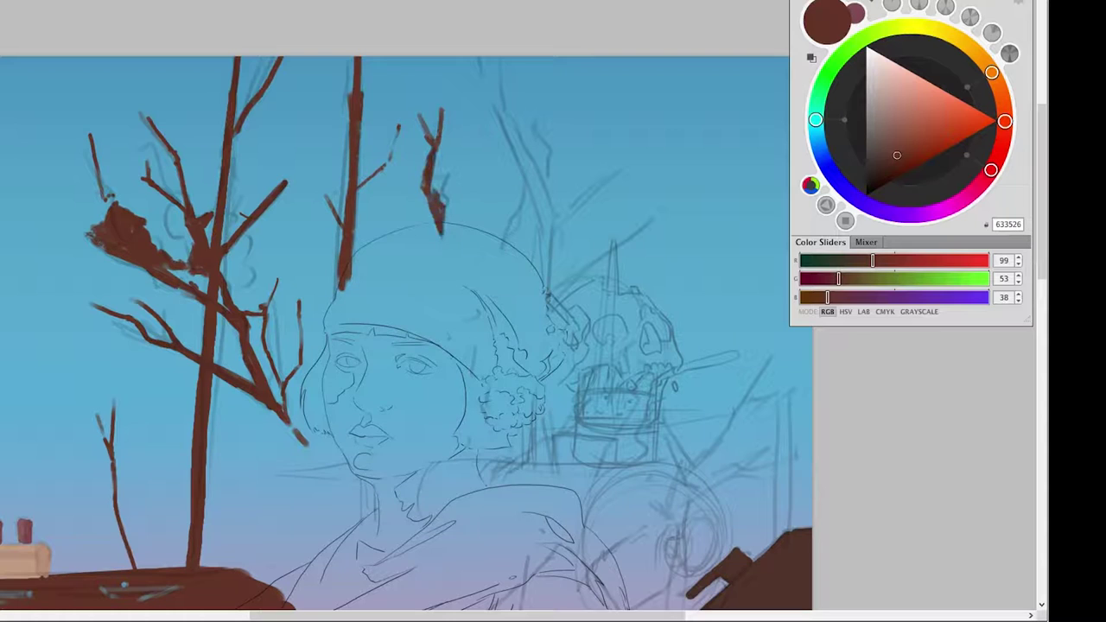
mouse_move(481, 57)
mouse_down()
mouse_move(549, 226)
mouse_move(548, 306)
mouse_up()
drag(545, 250, 548, 333)
drag(549, 228, 622, 179)
mouse_move(531, 185)
mouse_down()
mouse_move(505, 245)
mouse_move(617, 130)
mouse_up()
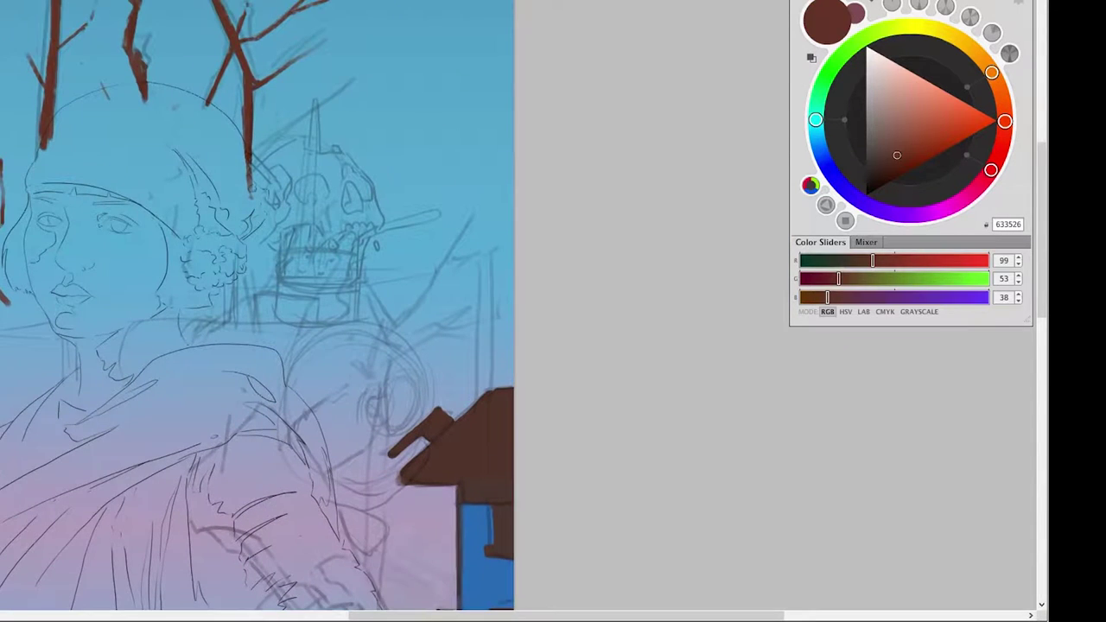
Add a V-shaped branch and a thin trunk with twigs on the right side.
drag(476, 203, 384, 335)
drag(358, 255, 385, 332)
drag(371, 489, 372, 594)
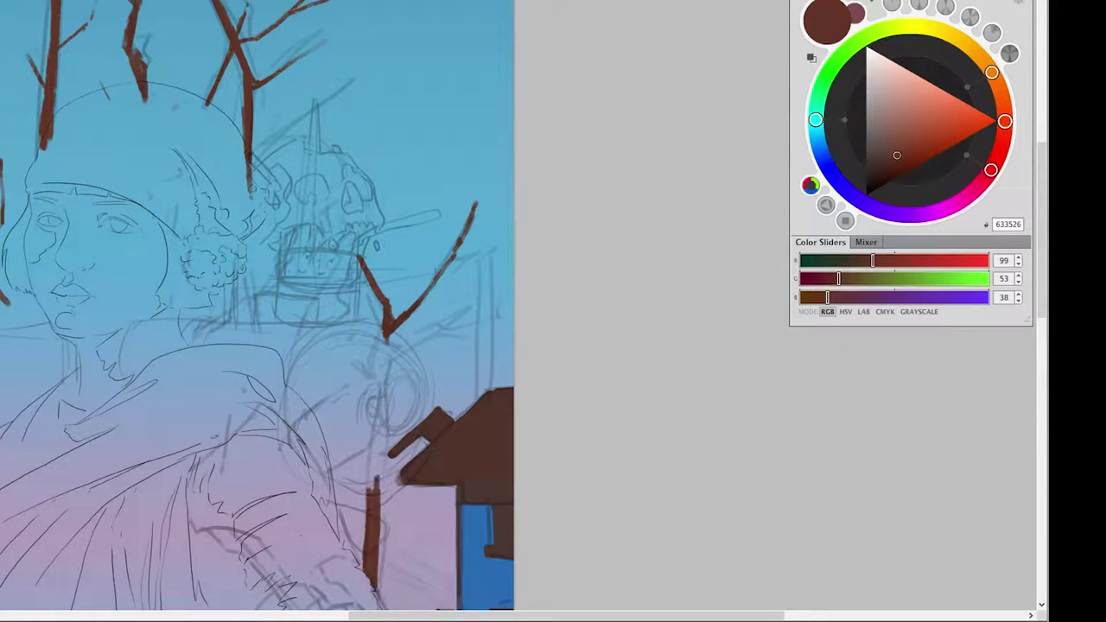
drag(487, 241, 486, 391)
drag(485, 333, 484, 394)
drag(393, 354, 463, 299)
drag(425, 327, 474, 337)
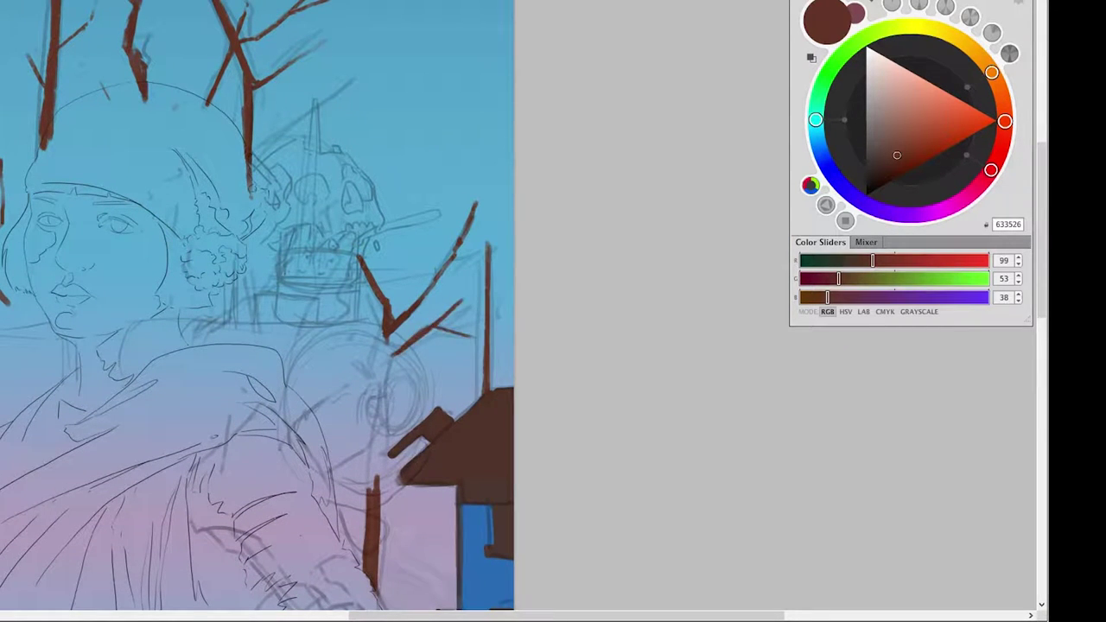
key(ctrl+0)
Add another new layer named 'Background'.
key(ctrl+shift+n)
text(Background)
key(Return)
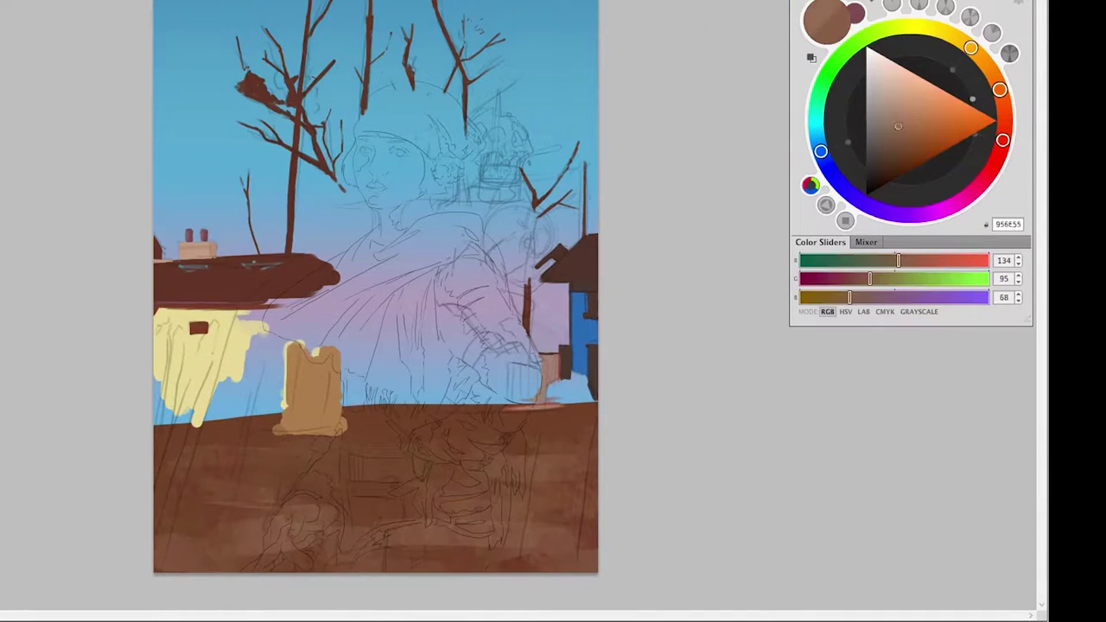
key(ctrl+plus)
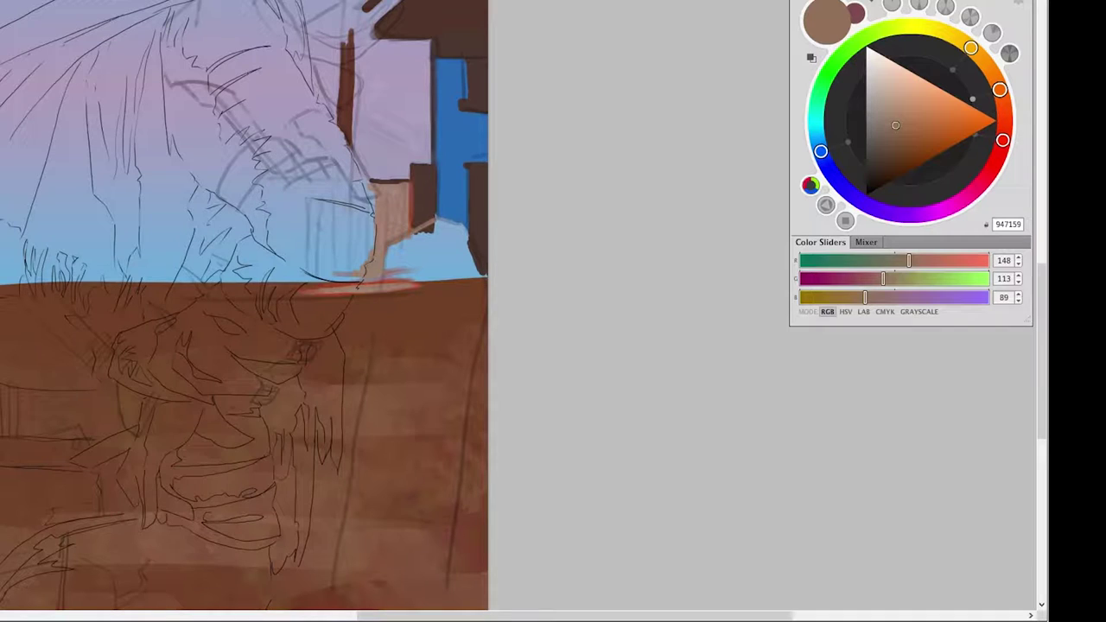
Brush a tall tan fence post with a pointed top on the right.
scroll(242, 311, down, 5)
drag(337, 117, 285, 415)
drag(445, 91, 397, 413)
drag(397, 22, 355, 52)
mouse_move(423, 39)
mouse_down()
mouse_move(346, 130)
mouse_move(294, 406)
mouse_up()
drag(432, 78, 354, 414)
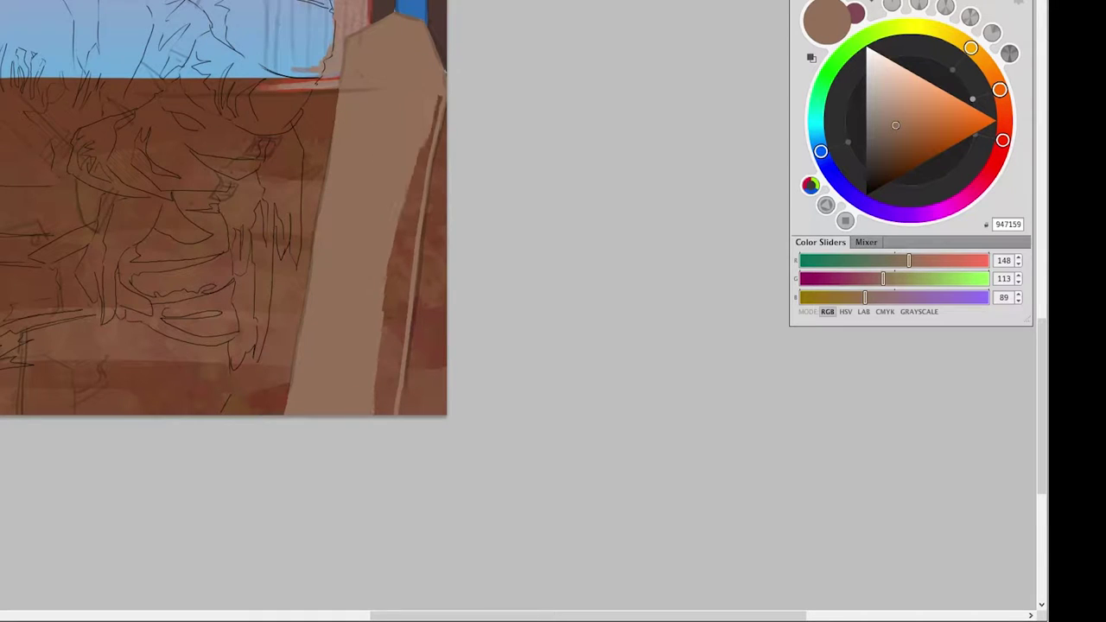
Paint long fence slats and a wide slanted post along the left edge.
scroll(552, 311, up, 3)
scroll(553, 311, left, 10)
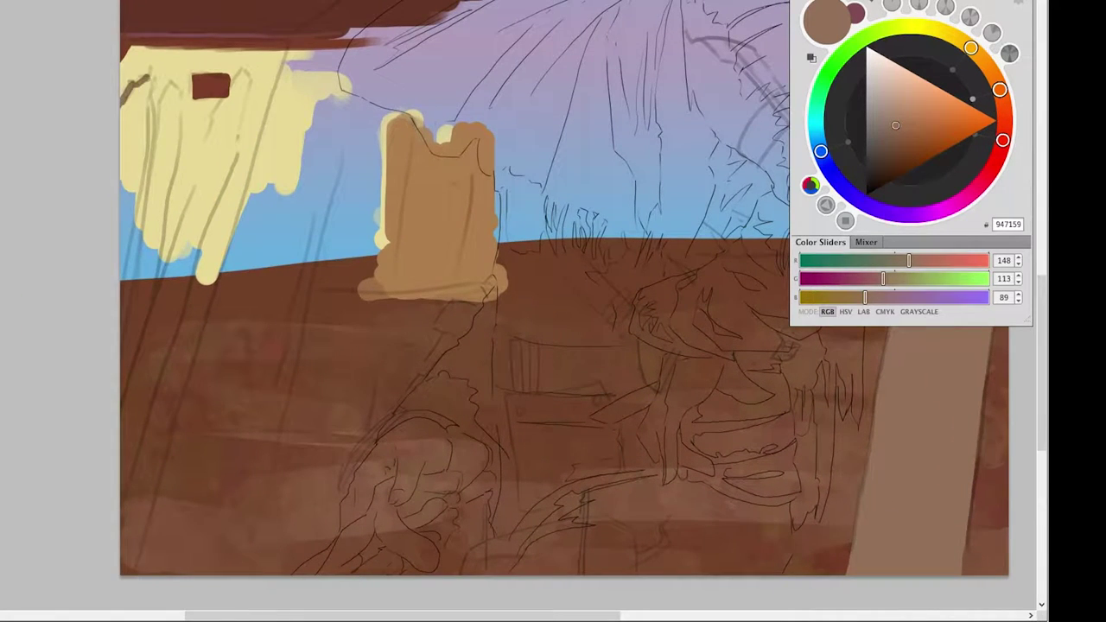
drag(147, 104, 129, 320)
drag(143, 83, 133, 173)
drag(142, 121, 130, 290)
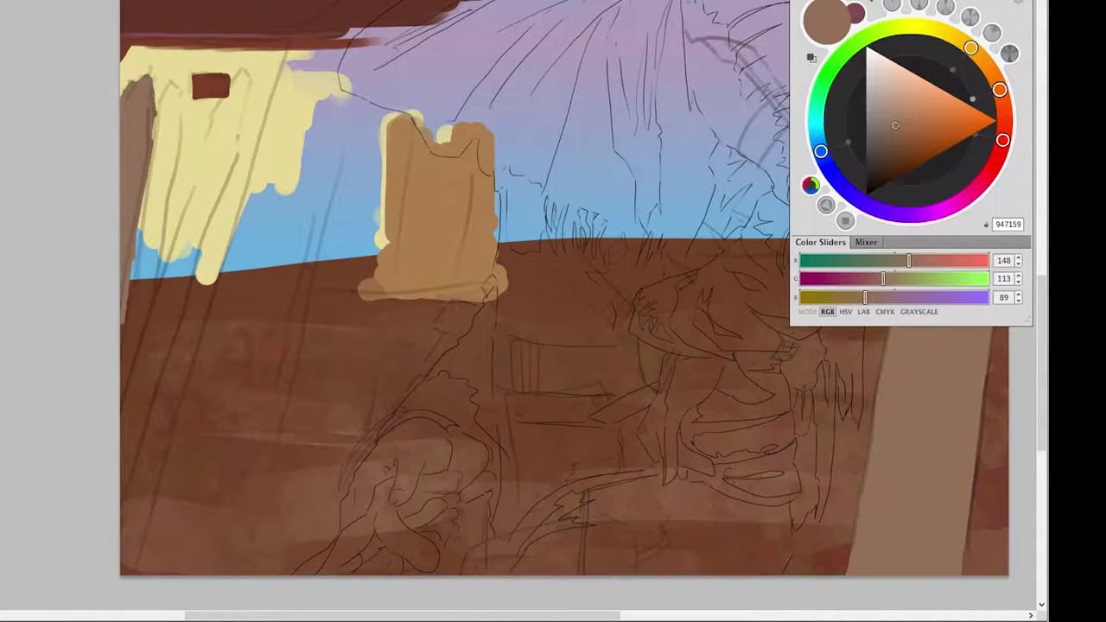
key(ctrl+z)
key(ctrl+z)
mouse_move(173, 87)
mouse_down()
mouse_move(123, 396)
mouse_move(164, 251)
mouse_move(152, 322)
mouse_up()
drag(166, 112, 143, 380)
drag(165, 143, 145, 372)
drag(242, 73, 162, 294)
mouse_move(246, 86)
mouse_down()
mouse_move(130, 475)
mouse_move(186, 235)
mouse_move(128, 424)
mouse_up()
Lasso the long diagonal pointed post, fill it light brown, and deselect.
mouse_move(294, 40)
mouse_down()
mouse_move(353, 4)
mouse_move(364, 17)
mouse_up()
drag(355, 92, 229, 575)
drag(303, 38, 202, 377)
drag(292, 38, 370, 4)
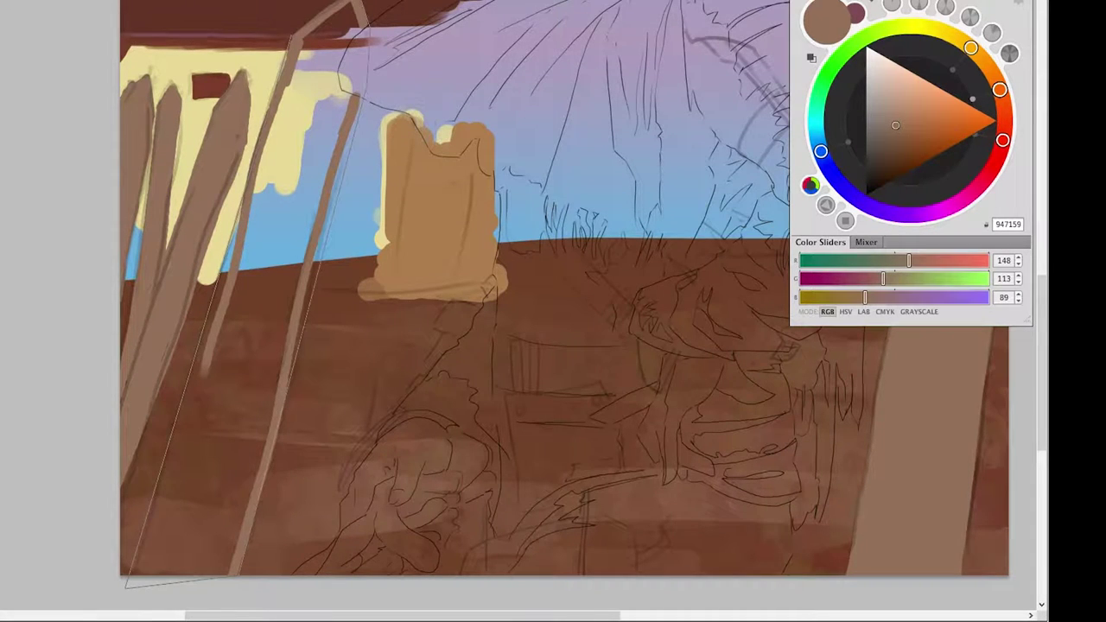
key(ctrl+f)
key(ctrl+minus)
key(ctrl+d)
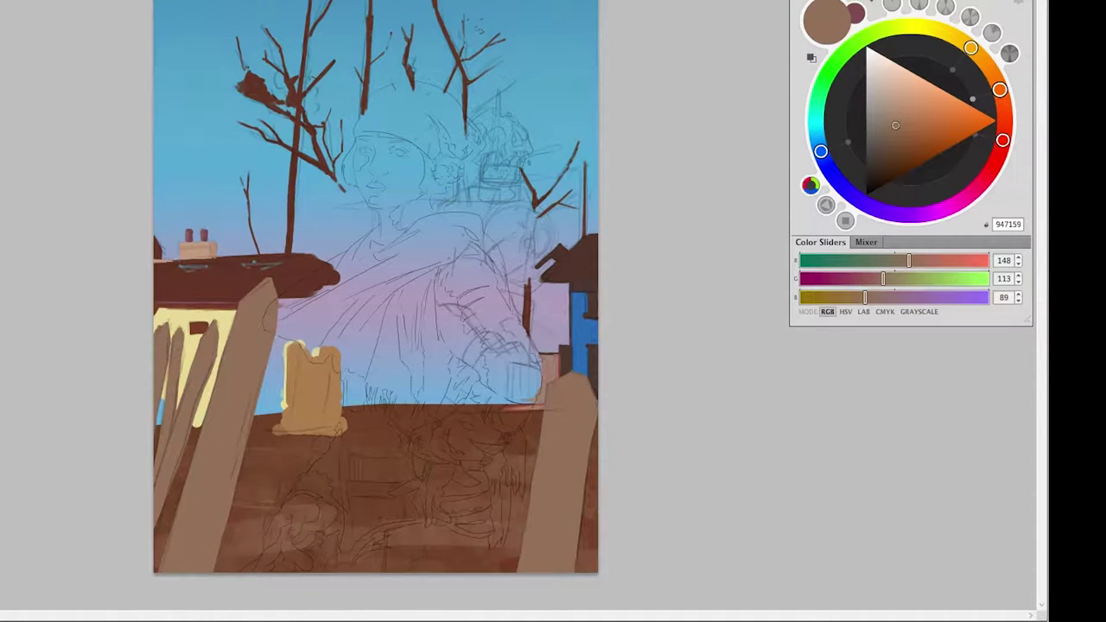
Fill an upright post and a horizontal rail with light brown, then add a Character layer.
drag(298, 321, 298, 323)
key(ctrl+f)
key(ctrl+d)
drag(143, 354, 197, 423)
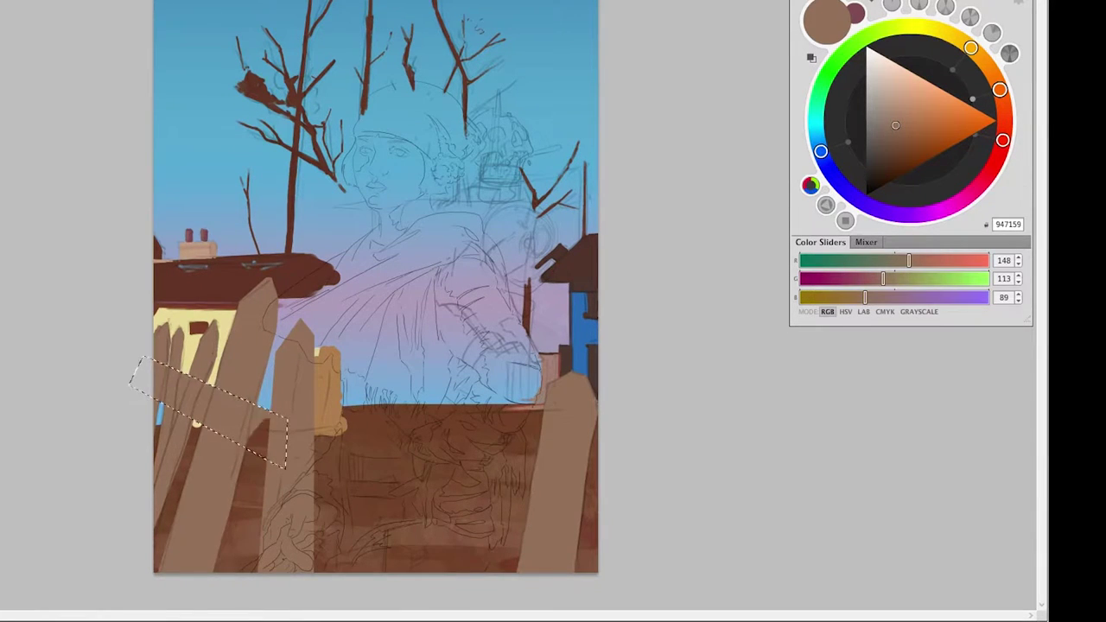
key(ctrl+f)
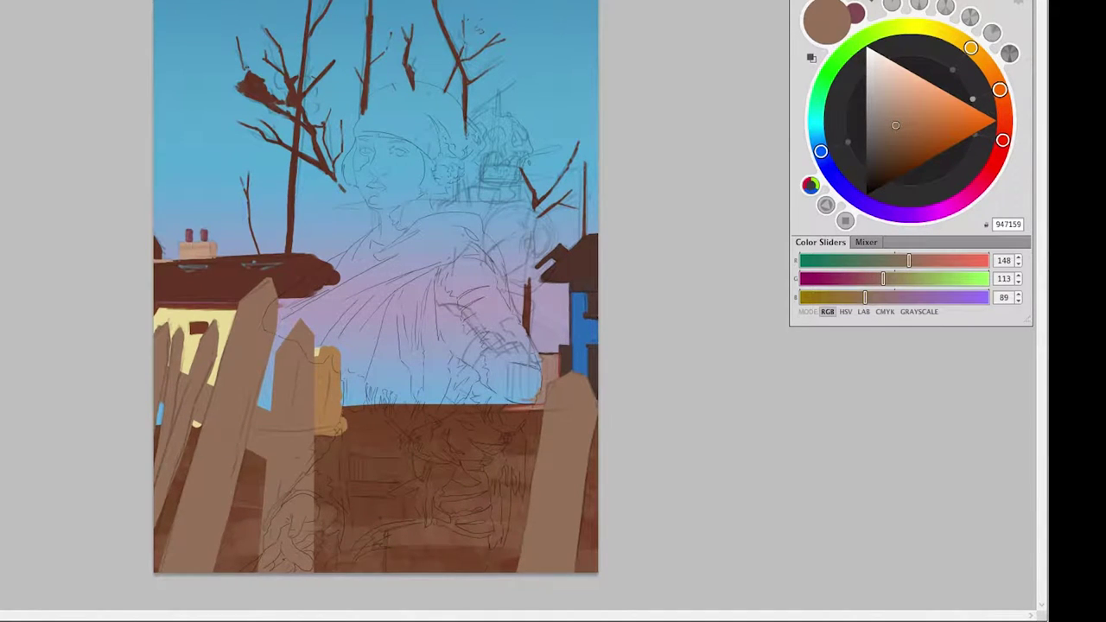
key(ctrl+shift+n)
text(Character)
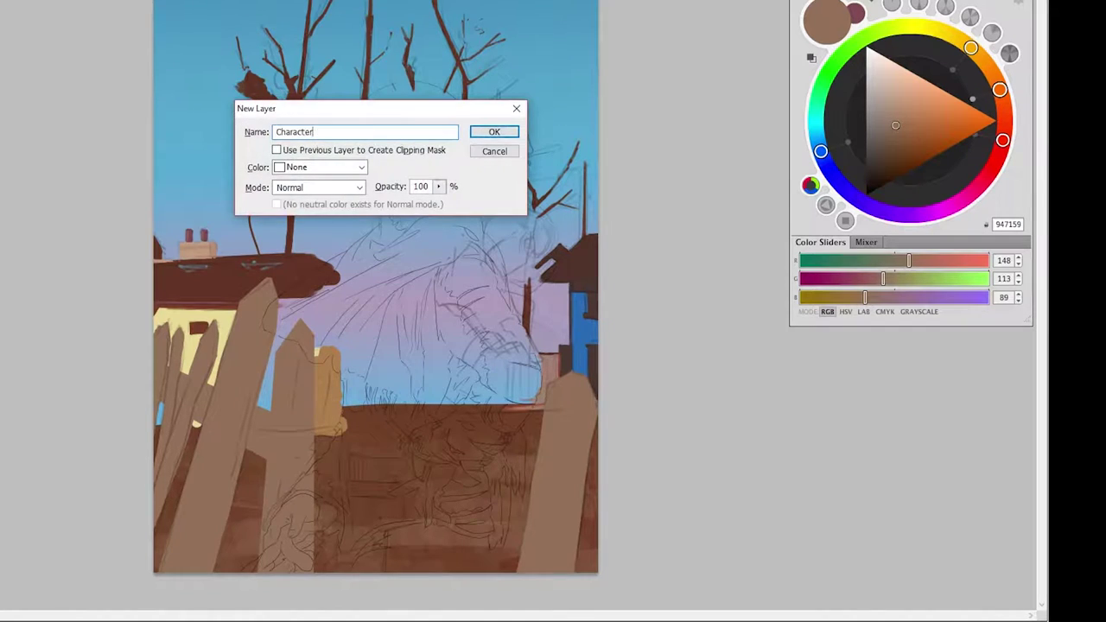
Block in the figure's dark maroon silhouette, extending it down across the fence.
key(Return)
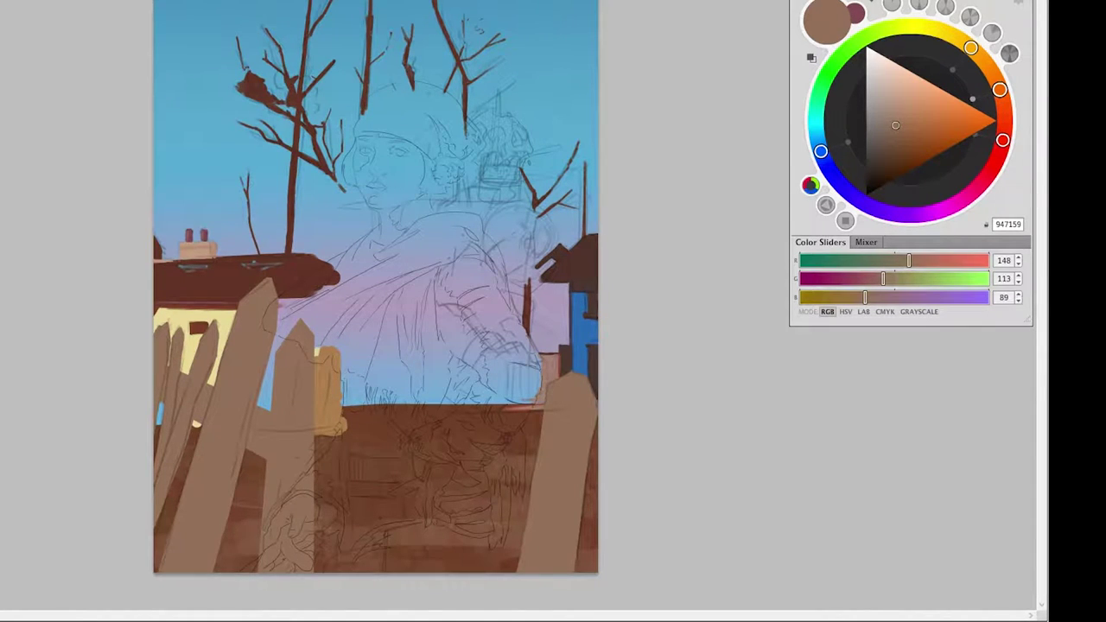
drag(432, 259, 370, 358)
key(ctrl+plus)
drag(444, 134, 353, 320)
drag(371, 242, 352, 344)
mouse_move(462, 126)
mouse_down()
mouse_move(389, 298)
mouse_move(432, 320)
mouse_up()
drag(492, 220, 484, 345)
drag(510, 259, 406, 350)
drag(389, 268, 354, 406)
drag(423, 316, 356, 511)
drag(475, 354, 380, 499)
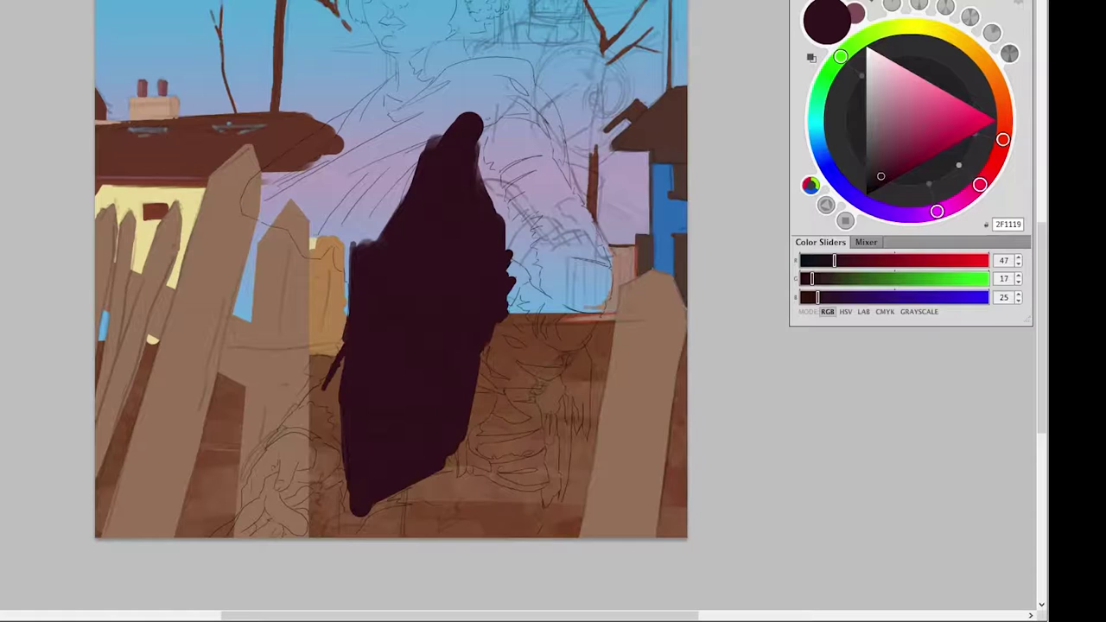
Paint the arm and hand in brown, covering the blue gap below.
drag(980, 184, 1002, 103)
click(903, 154)
mouse_move(488, 151)
mouse_down()
mouse_move(531, 117)
mouse_move(545, 164)
mouse_up()
drag(510, 103, 536, 233)
mouse_move(553, 130)
mouse_down()
mouse_move(596, 246)
mouse_move(544, 259)
mouse_move(592, 307)
mouse_up()
drag(605, 269, 574, 313)
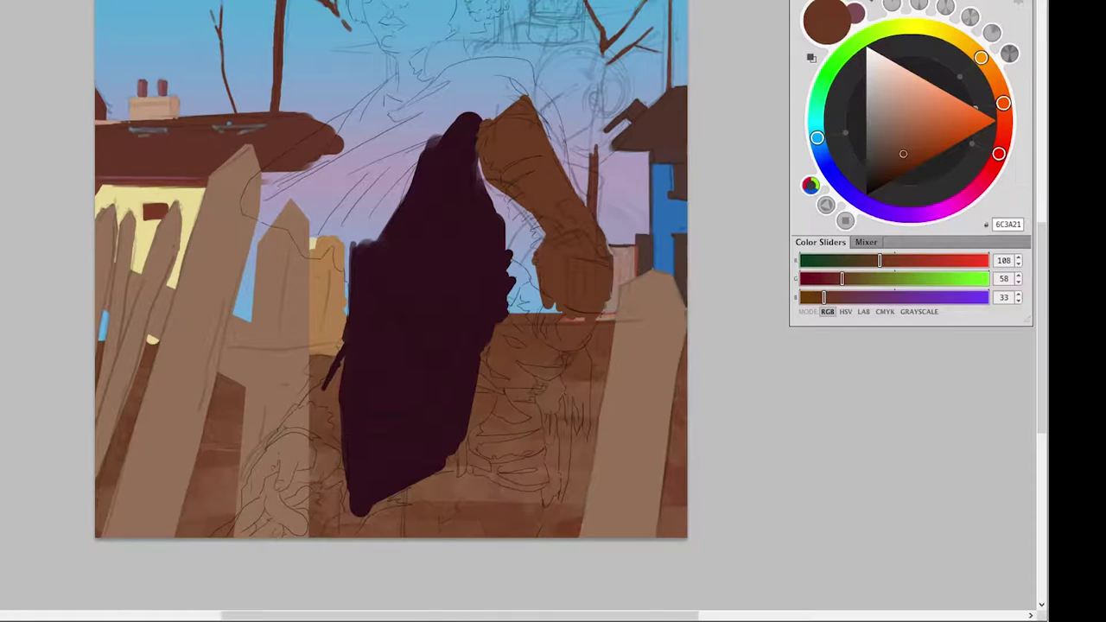
drag(535, 278, 553, 309)
Darken the arm edges with maroon and add brown torso strokes.
alt+click(492, 252)
mouse_move(506, 250)
mouse_down()
mouse_move(534, 263)
mouse_move(522, 203)
mouse_move(482, 164)
mouse_up()
mouse_move(527, 246)
mouse_down()
mouse_move(489, 188)
mouse_move(515, 213)
mouse_up()
drag(388, 260, 382, 304)
alt+click(553, 285)
drag(506, 422, 542, 410)
drag(358, 347, 389, 450)
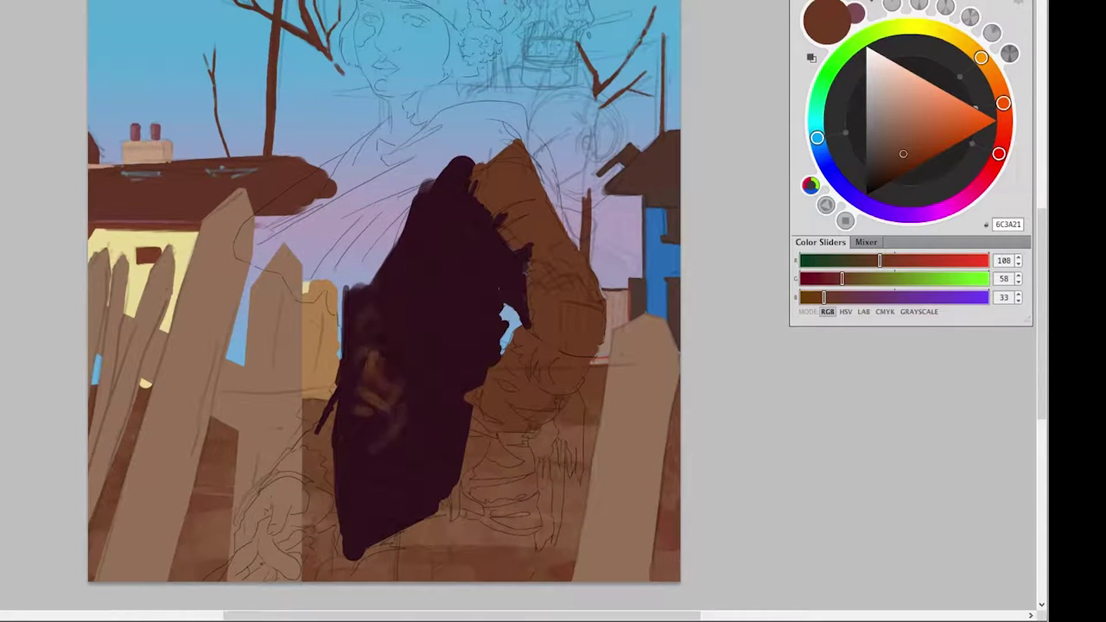
Layer reddish-brown, blue and greyish-brown strokes over the dark figure and arm.
alt+click(380, 380)
drag(406, 363, 354, 337)
drag(341, 423, 380, 497)
alt+click(510, 324)
drag(391, 397, 403, 459)
drag(380, 311, 386, 384)
mouse_move(346, 380)
mouse_down()
mouse_move(397, 500)
mouse_move(348, 515)
mouse_up()
alt+click(372, 363)
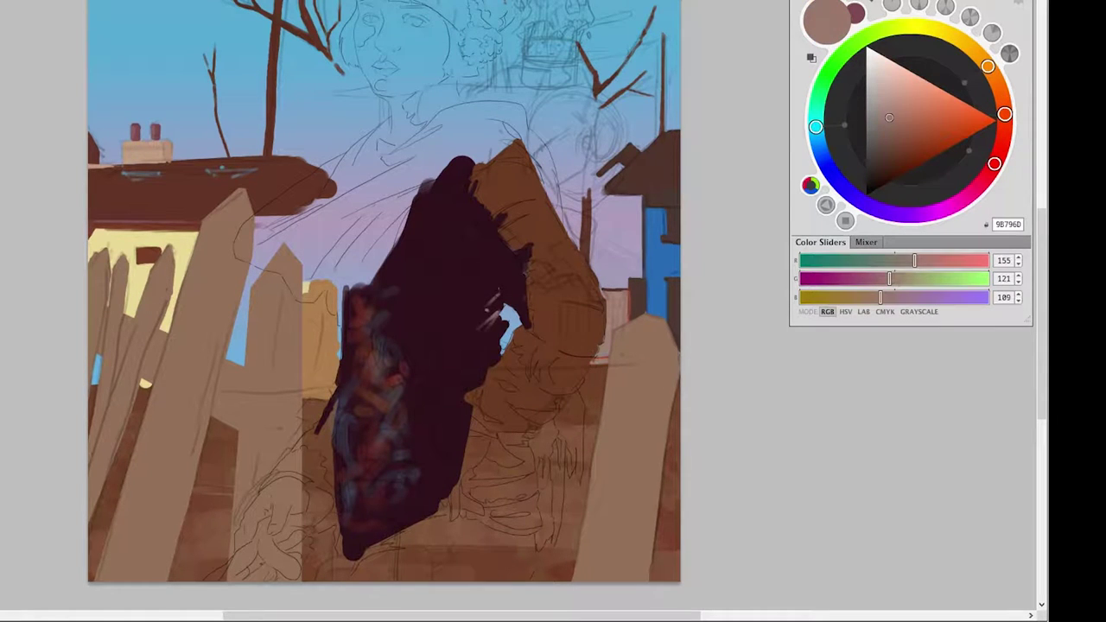
drag(508, 313, 486, 356)
drag(553, 345, 531, 345)
Add sampled yellow, brown and reddish strokes on the arm and an accent near the face.
alt+click(161, 226)
drag(485, 183, 496, 214)
drag(545, 293, 522, 398)
alt+click(553, 259)
alt+click(484, 380)
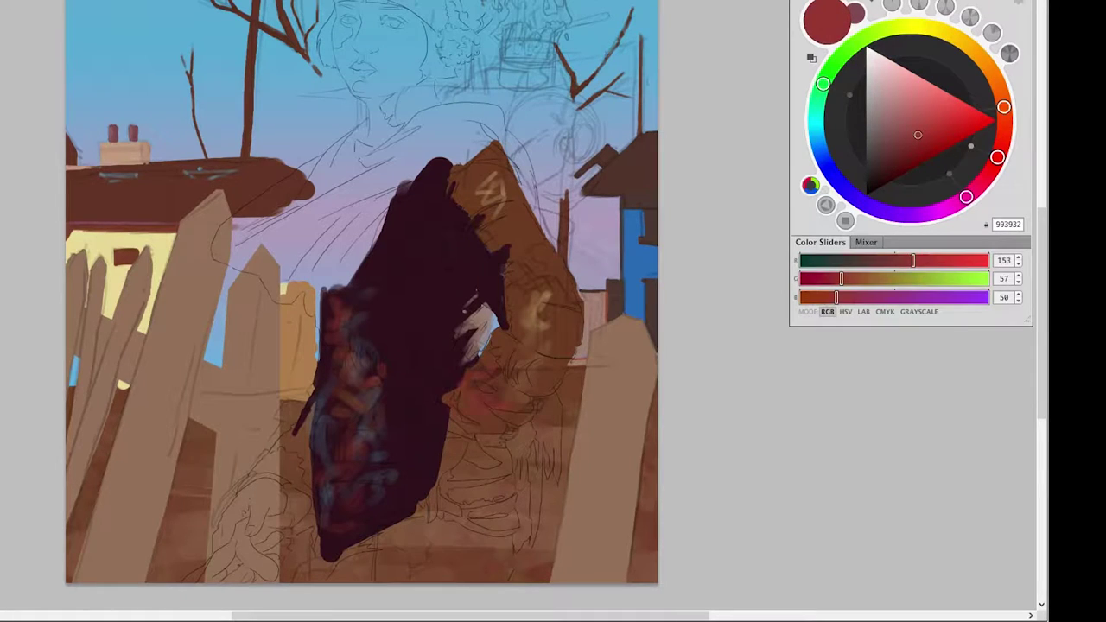
drag(458, 380, 510, 399)
alt+click(536, 303)
drag(508, 220, 510, 252)
alt+click(484, 380)
drag(354, 157, 380, 142)
drag(363, 346, 398, 272)
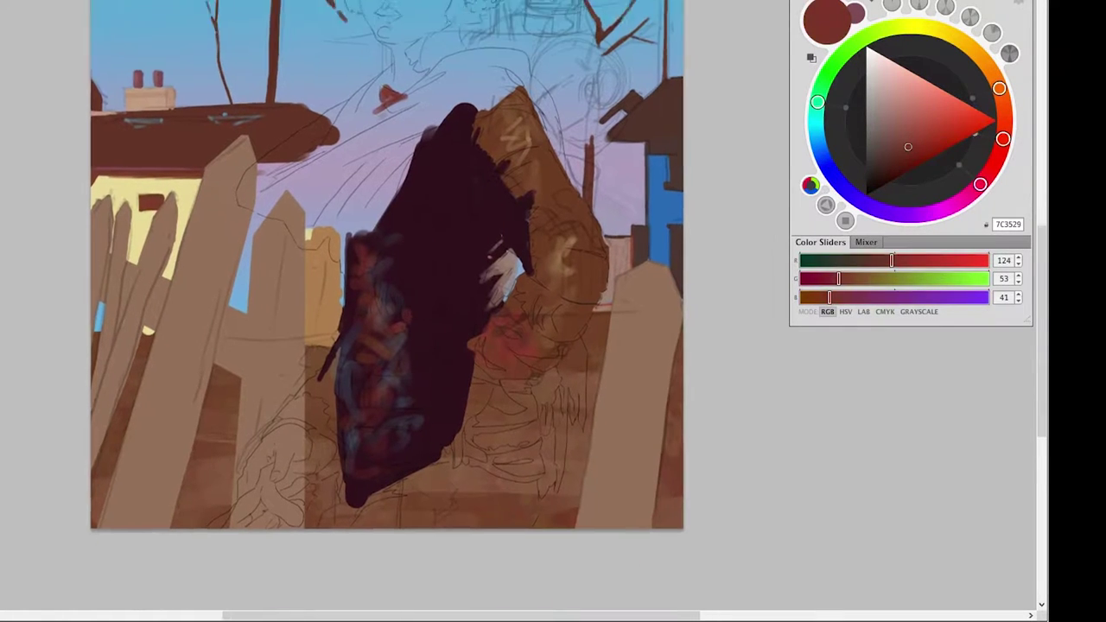
alt+click(553, 260)
alt+click(450, 216)
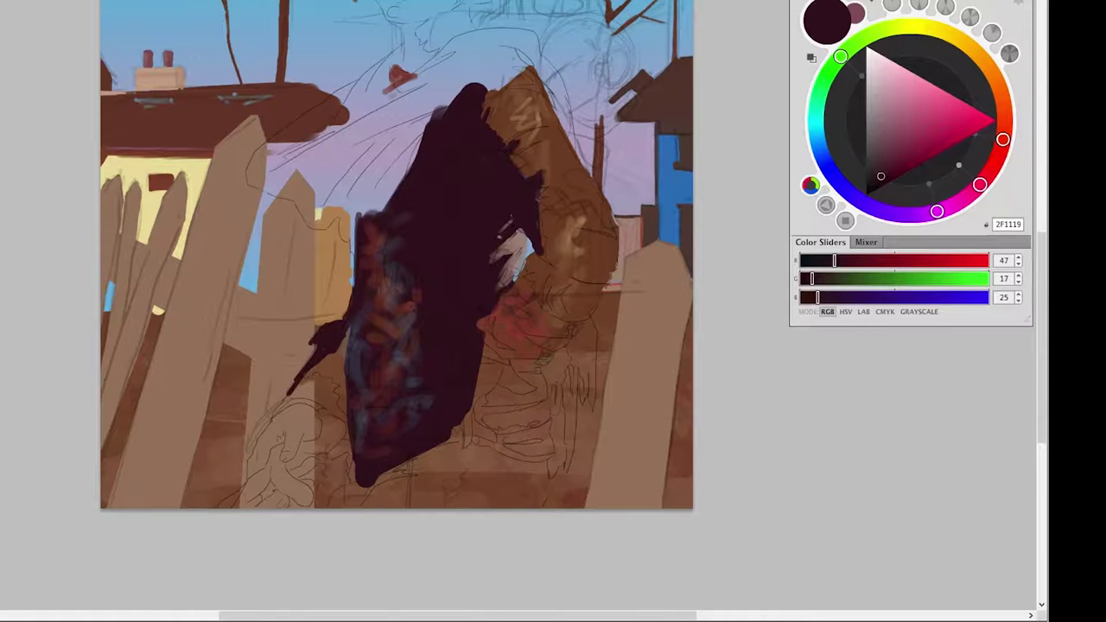
Darken the lower hair and the face's left contour and mouth with maroon strokes.
scroll(437, 483, up, 2)
drag(274, 363, 282, 422)
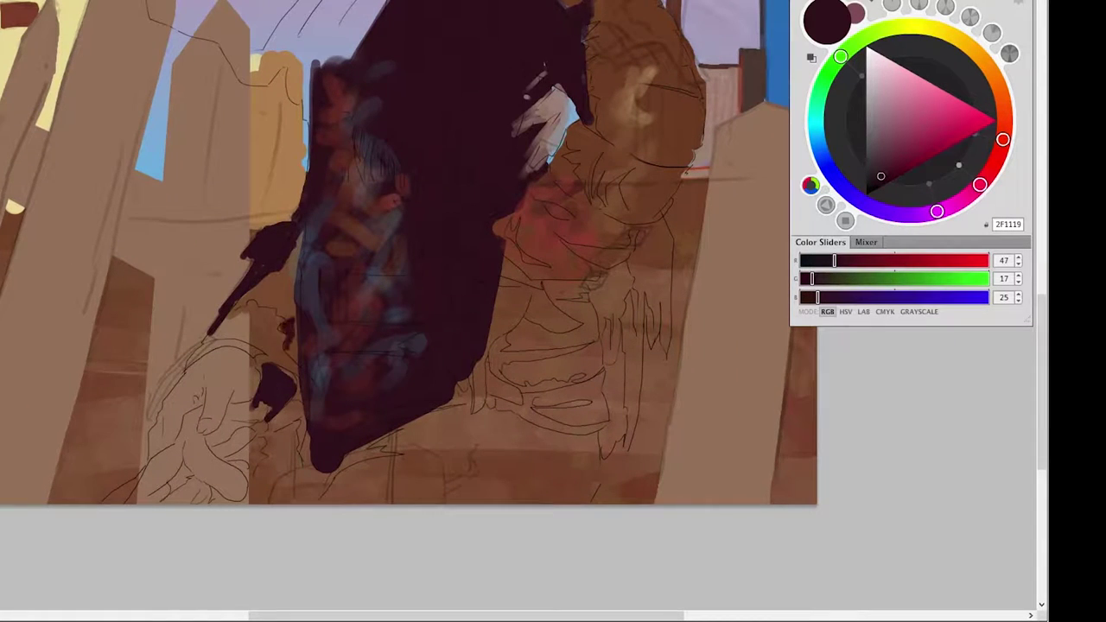
drag(294, 229, 290, 316)
drag(519, 260, 449, 329)
alt+click(414, 345)
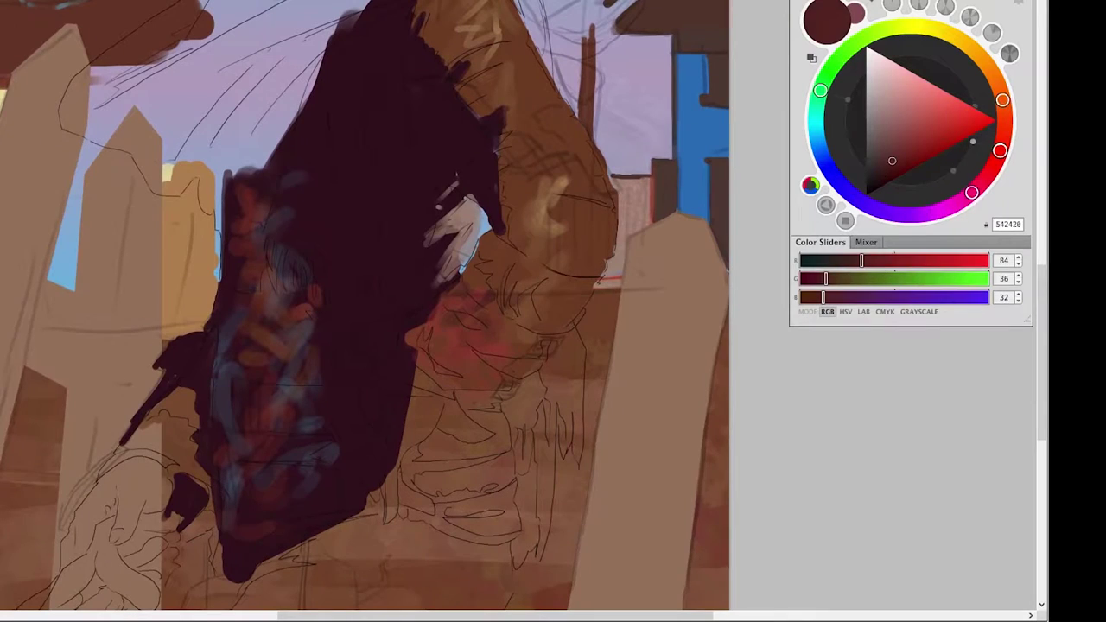
drag(474, 233, 508, 245)
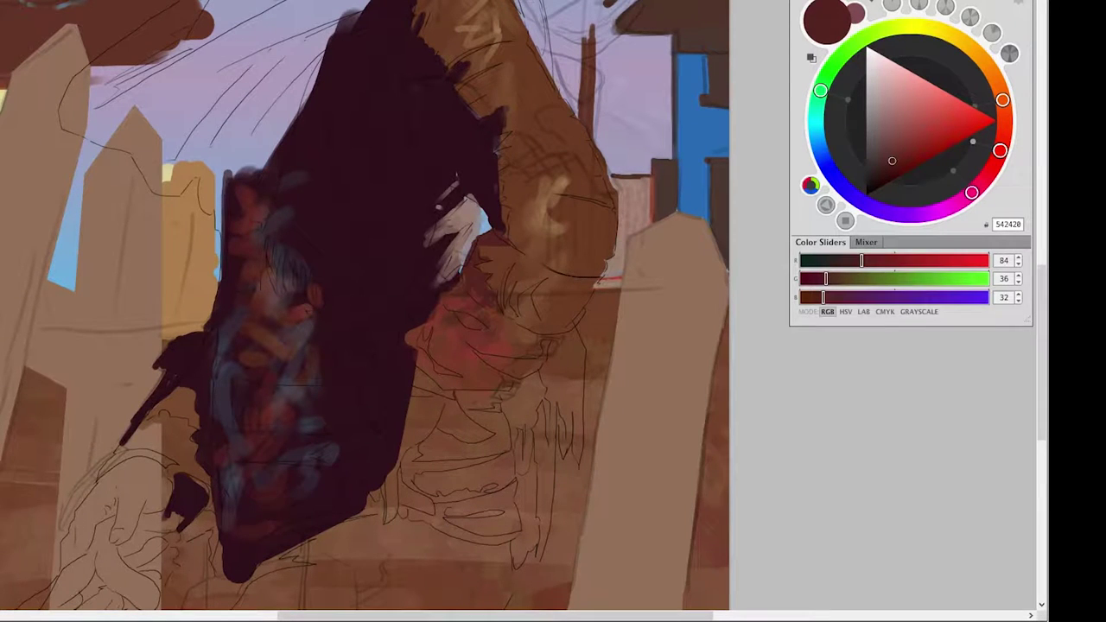
key(k)
mouse_move(458, 285)
mouse_down()
mouse_move(432, 328)
mouse_move(445, 389)
mouse_up()
mouse_move(477, 354)
mouse_down()
mouse_move(544, 362)
mouse_move(501, 378)
mouse_move(480, 371)
mouse_up()
Add light reddish-brown touches around the mouth and hat.
alt+click(492, 350)
drag(432, 346, 385, 419)
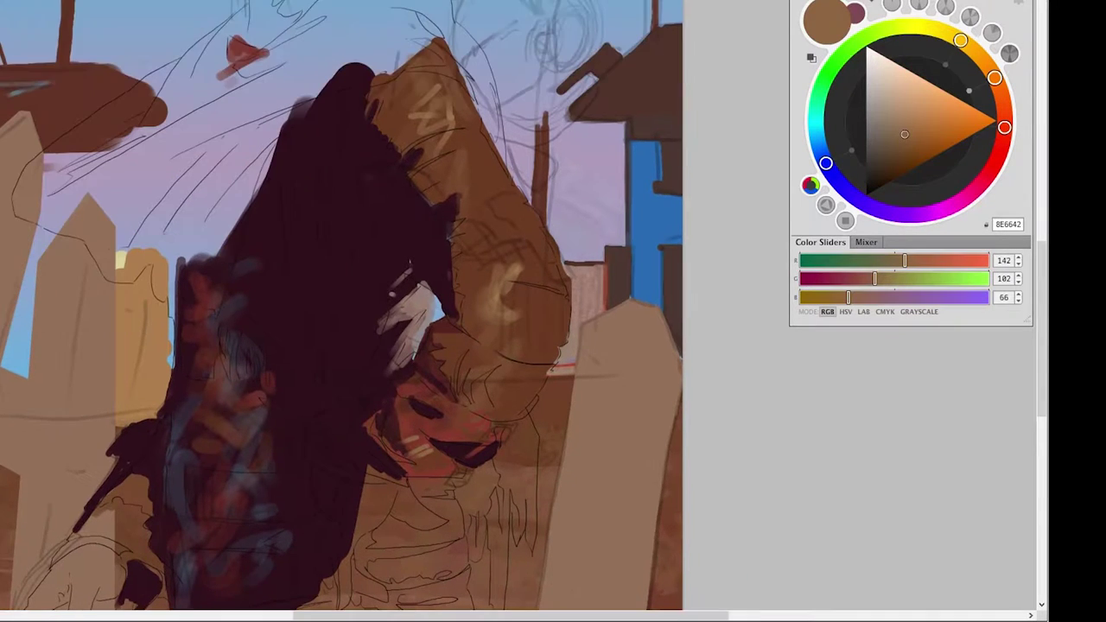
drag(517, 218, 543, 258)
drag(346, 259, 332, 363)
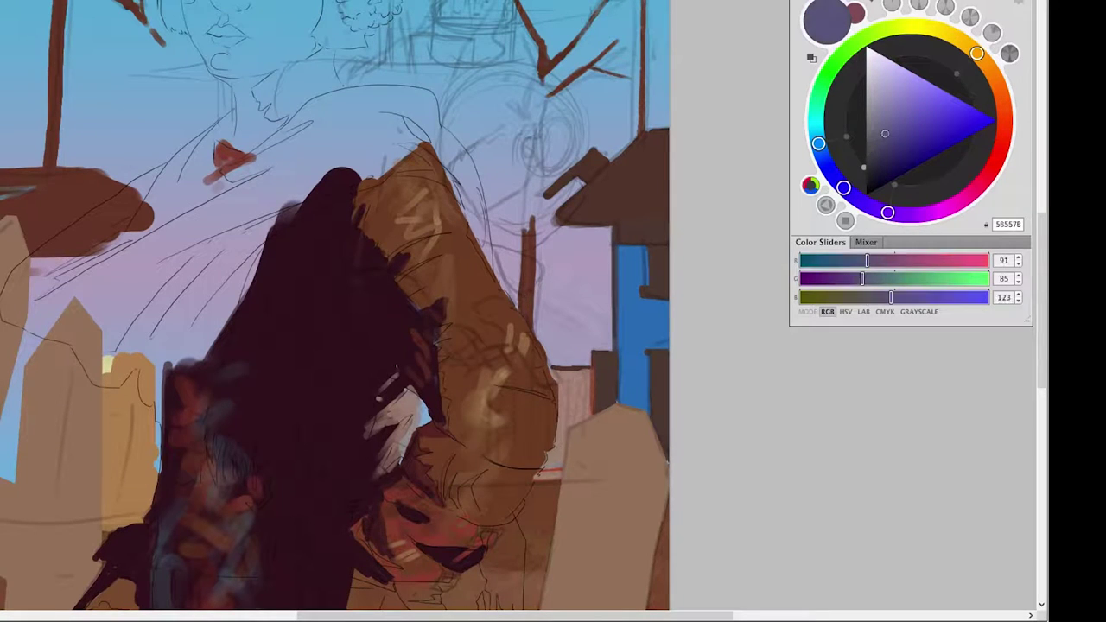
click(456, 419)
On a new layer, lay broad violet strokes across the figure's shoulders.
key(ctrl+shift+n)
key(Return)
mouse_move(212, 180)
mouse_down()
mouse_move(327, 105)
mouse_move(216, 198)
mouse_up()
alt+click(285, 129)
alt+click(285, 138)
mouse_move(332, 129)
mouse_down()
mouse_move(190, 251)
mouse_move(38, 299)
mouse_up()
drag(289, 207, 168, 332)
drag(398, 108, 332, 172)
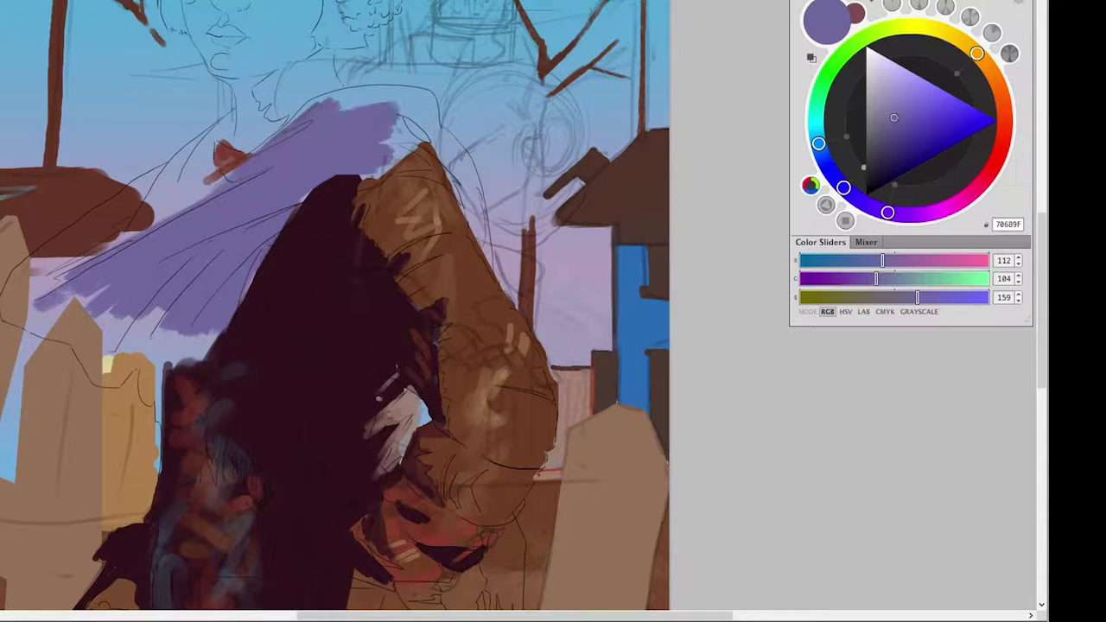
Build up the scarf's top edge and right side in a slightly bluer violet.
drag(356, 91, 316, 104)
alt+click(372, 113)
mouse_move(399, 93)
mouse_down()
mouse_move(335, 111)
mouse_move(397, 123)
mouse_move(349, 107)
mouse_up()
drag(428, 95, 380, 156)
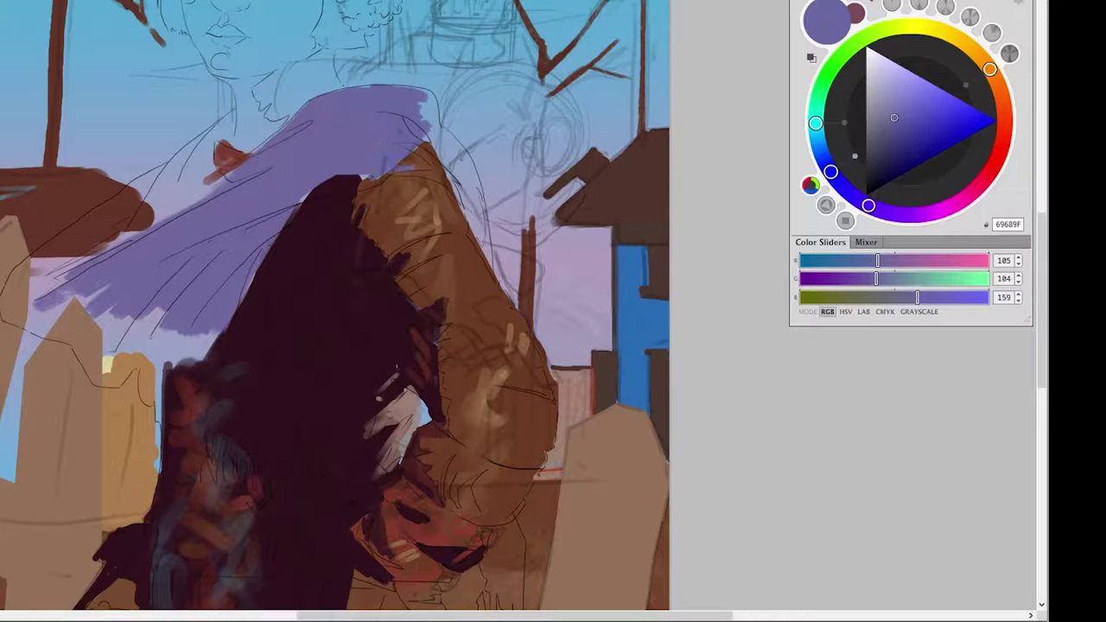
drag(432, 129, 406, 171)
drag(428, 97, 463, 168)
Cover the lower-left area and the red collar with scarf violet.
drag(190, 173, 78, 259)
drag(121, 194, 4, 311)
drag(82, 260, 30, 314)
drag(211, 169, 139, 233)
drag(246, 160, 203, 188)
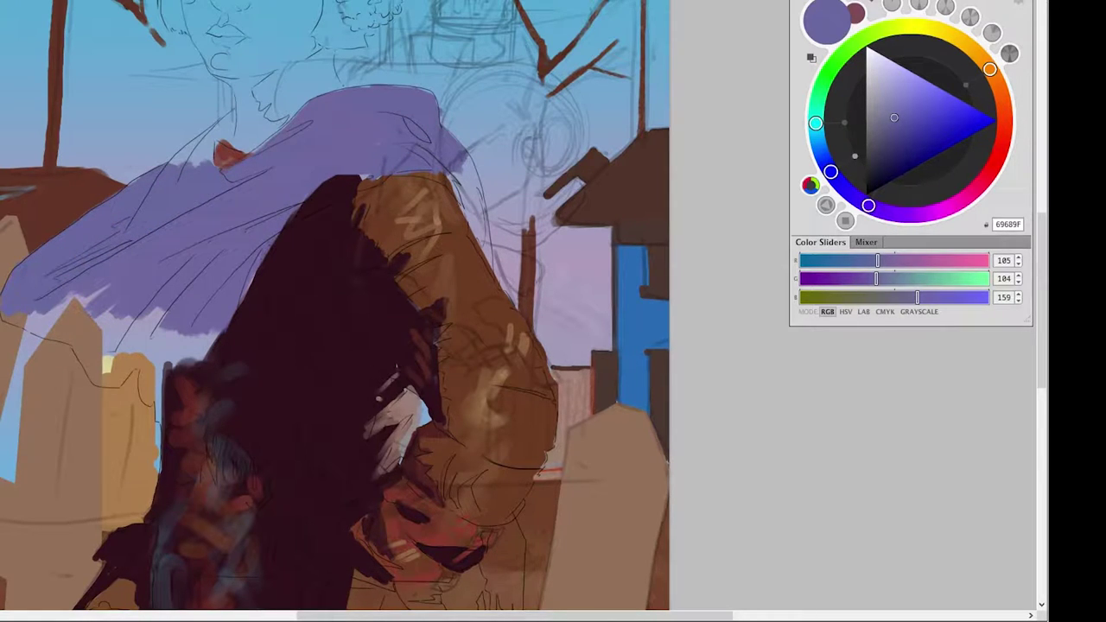
mouse_move(231, 114)
mouse_down()
mouse_move(173, 164)
mouse_move(194, 166)
mouse_up()
Extend the scarf's drape toward the lower left and down over the fence.
drag(103, 293, 25, 337)
drag(134, 306, 82, 376)
mouse_move(169, 335)
mouse_down()
mouse_move(95, 385)
mouse_move(149, 365)
mouse_move(143, 402)
mouse_up()
drag(183, 358, 160, 394)
drag(225, 328, 177, 391)
mouse_move(206, 378)
mouse_down()
mouse_move(164, 398)
mouse_move(173, 416)
mouse_up()
Paint a long violet fold, the scarf's right edge and its hanging end.
mouse_move(322, 471)
mouse_down()
mouse_move(346, 333)
mouse_move(339, 186)
mouse_move(463, 195)
mouse_up()
drag(489, 267, 454, 164)
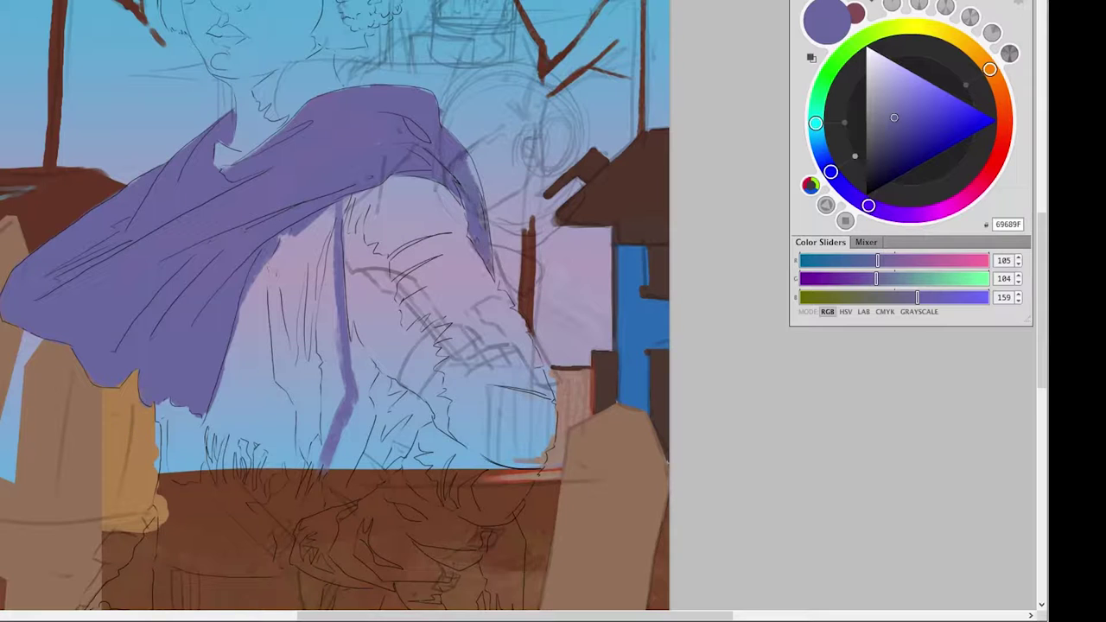
drag(388, 518, 330, 196)
mouse_move(439, 223)
mouse_down()
mouse_move(453, 201)
mouse_move(453, 315)
mouse_up()
mouse_move(419, 242)
mouse_down()
mouse_move(393, 280)
mouse_move(406, 342)
mouse_up()
drag(428, 290, 415, 380)
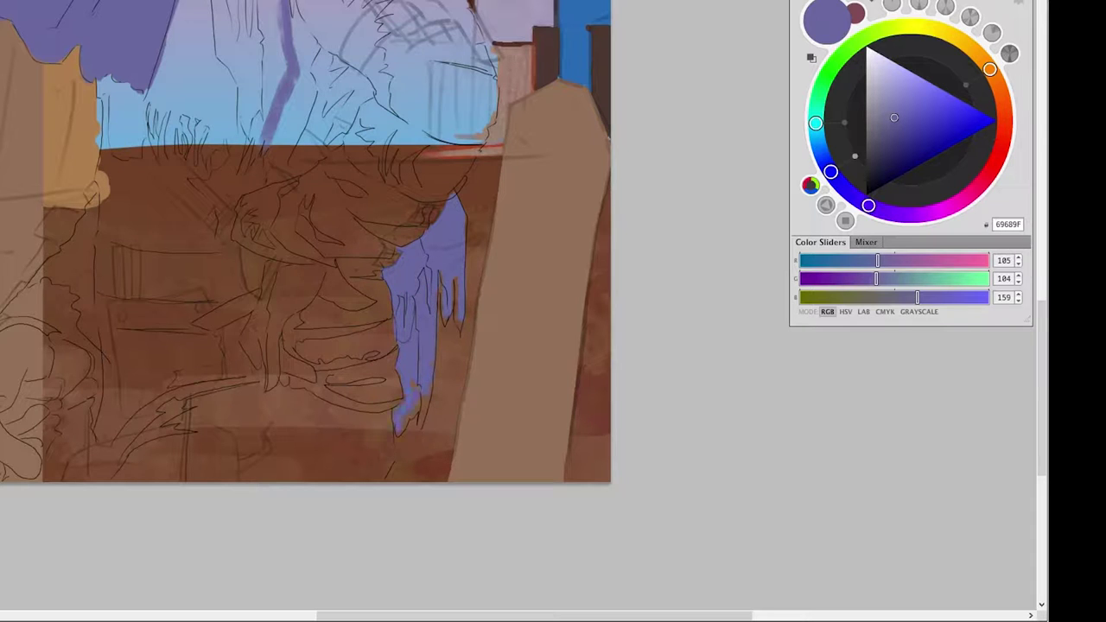
drag(345, 216, 387, 458)
Add violet strokes inside the scarf and paint its fringed lower edge.
drag(298, 129, 216, 333)
mouse_move(307, 164)
mouse_down()
mouse_move(259, 320)
mouse_move(193, 393)
mouse_up()
drag(211, 303, 197, 398)
drag(233, 238, 246, 354)
mouse_move(264, 263)
mouse_down()
mouse_move(246, 370)
mouse_move(275, 358)
mouse_move(256, 387)
mouse_move(271, 385)
mouse_up()
drag(322, 299, 278, 389)
drag(295, 255, 282, 327)
Paint light-blue highlights along the scarf top, diagonally and in vertical streaks.
drag(321, 223, 318, 284)
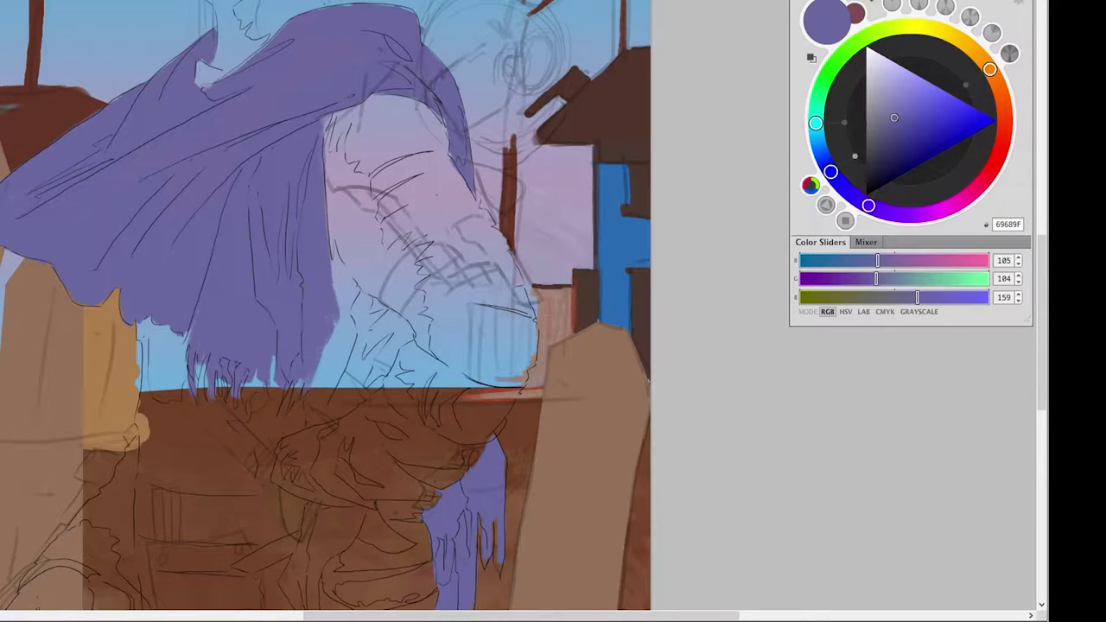
mouse_move(311, 40)
mouse_down()
mouse_move(387, 48)
mouse_move(404, 31)
mouse_up()
mouse_move(335, 29)
mouse_down()
mouse_move(405, 9)
mouse_move(418, 52)
mouse_up()
drag(282, 73, 406, 57)
mouse_move(216, 142)
mouse_down()
mouse_move(389, 79)
mouse_move(458, 100)
mouse_up()
mouse_move(107, 224)
mouse_down()
mouse_move(199, 162)
mouse_move(218, 275)
mouse_up()
drag(235, 207, 251, 366)
drag(314, 143, 322, 292)
Paint dark navy shadows on the upper-left part of the scarf.
alt+click(483, 380)
drag(216, 31, 164, 105)
drag(196, 71, 138, 142)
drag(254, 87, 52, 192)
mouse_move(147, 86)
mouse_down()
mouse_move(99, 160)
mouse_move(118, 145)
mouse_move(19, 214)
mouse_move(53, 256)
mouse_up()
Shade the scarf's lower-left edge and widen the diagonal navy shadow band.
drag(62, 278, 111, 298)
mouse_move(192, 171)
mouse_down()
mouse_move(117, 266)
mouse_move(95, 267)
mouse_up()
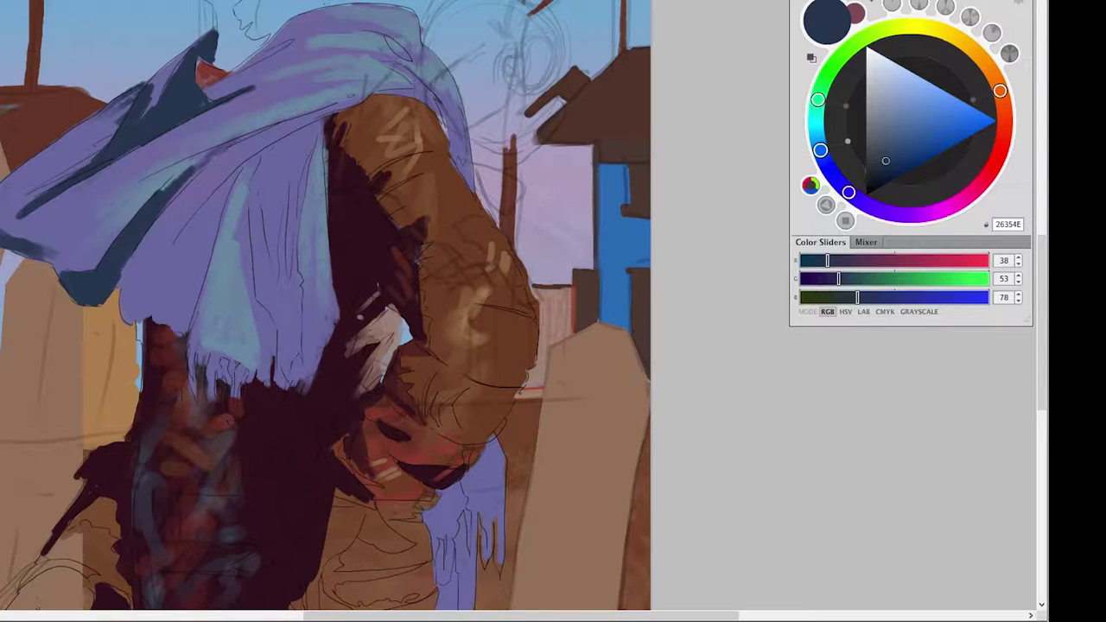
drag(259, 129, 129, 183)
mouse_move(205, 157)
mouse_down()
mouse_move(157, 209)
mouse_move(120, 301)
mouse_move(166, 281)
mouse_move(237, 171)
mouse_up()
mouse_move(220, 207)
mouse_down()
mouse_move(169, 315)
mouse_move(192, 306)
mouse_up()
Paint vertical navy folds and shade where the scarf meets the brown arm.
mouse_move(268, 149)
mouse_down()
mouse_move(252, 218)
mouse_move(260, 327)
mouse_up()
drag(294, 199, 289, 371)
drag(333, 274, 320, 377)
drag(381, 57, 427, 92)
mouse_move(408, 85)
mouse_down()
mouse_move(444, 117)
mouse_move(466, 175)
mouse_up()
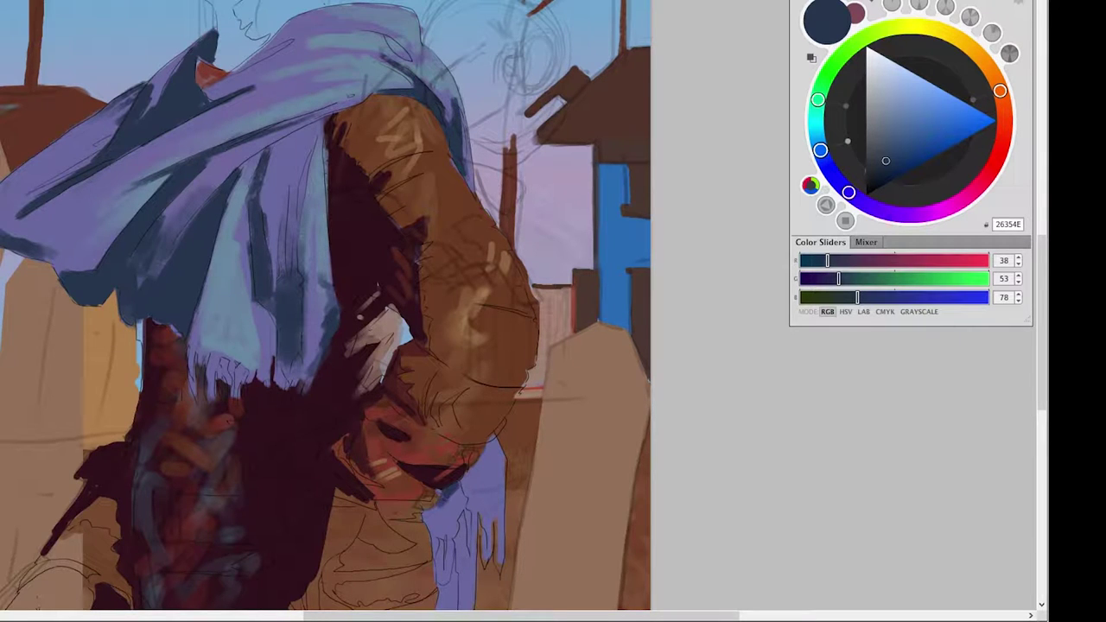
Add dark strokes to the lower scarf and view the whole painting.
mouse_move(443, 496)
mouse_down()
mouse_move(441, 558)
mouse_move(485, 557)
mouse_move(437, 562)
mouse_up()
scroll(328, 346, down, 5)
drag(438, 393, 432, 495)
key(ctrl+0)
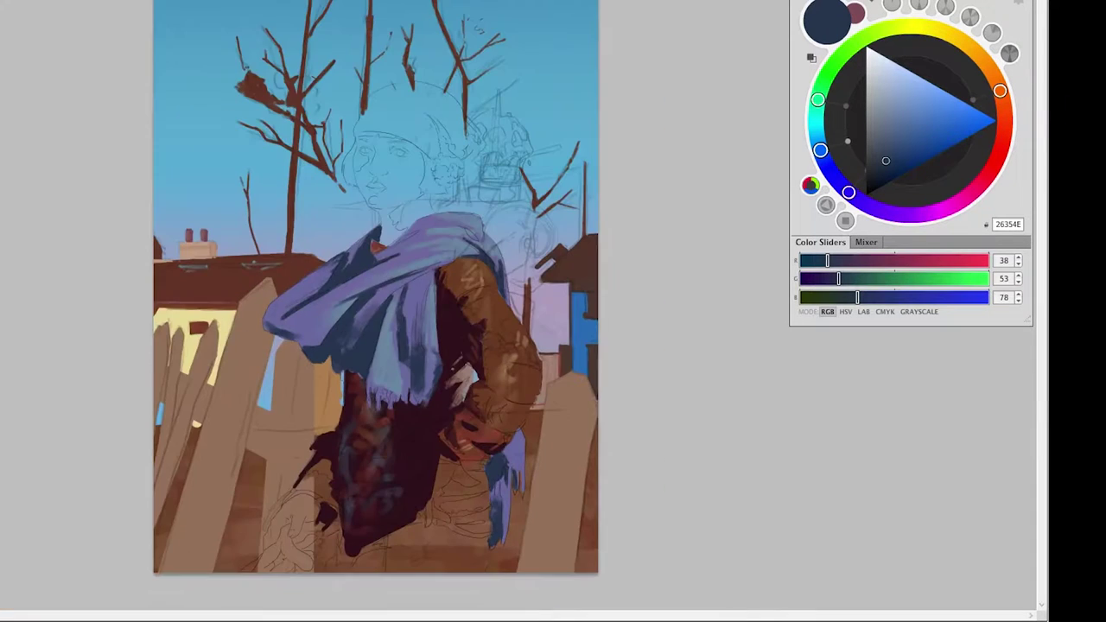
Shift the scarf toward cooler blue with Hue/Saturation at Hue -16.
key(Return)
key(Escape)
key(ctrl+b)
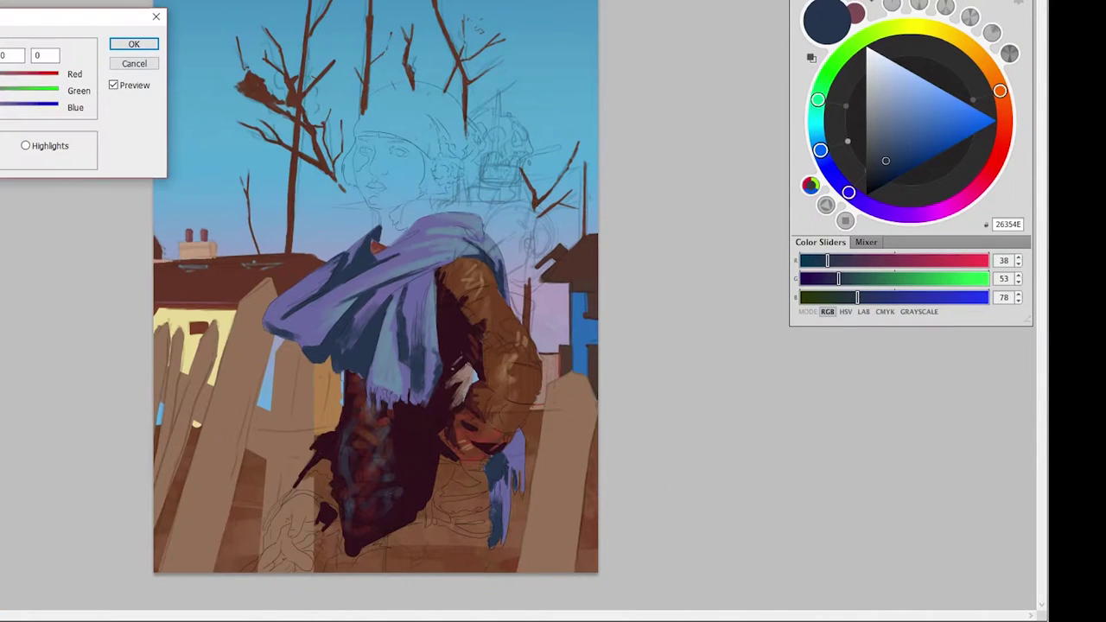
key(Up)
key(Up)
key(Up)
key(Escape)
key(ctrl+u)
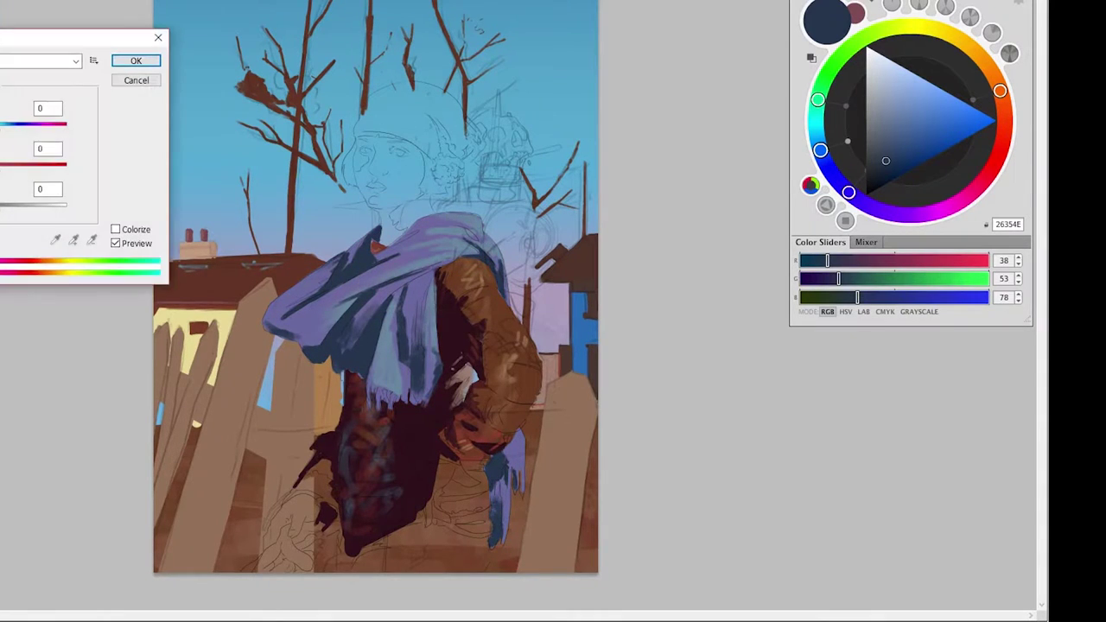
key(Tab)
text(-16)
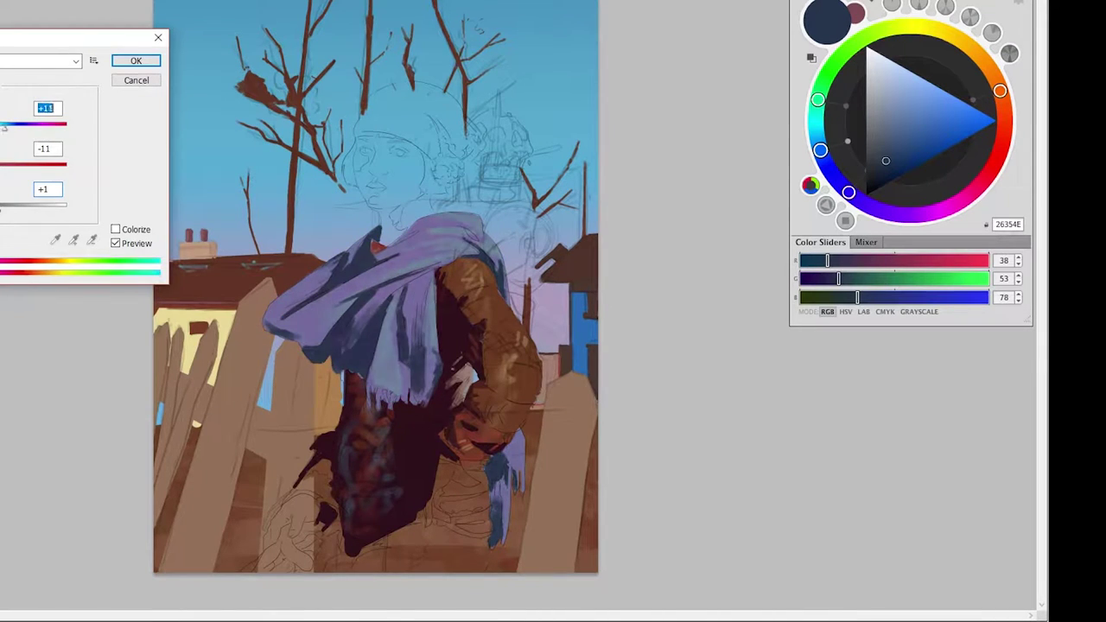
key(Tab)
key(Return)
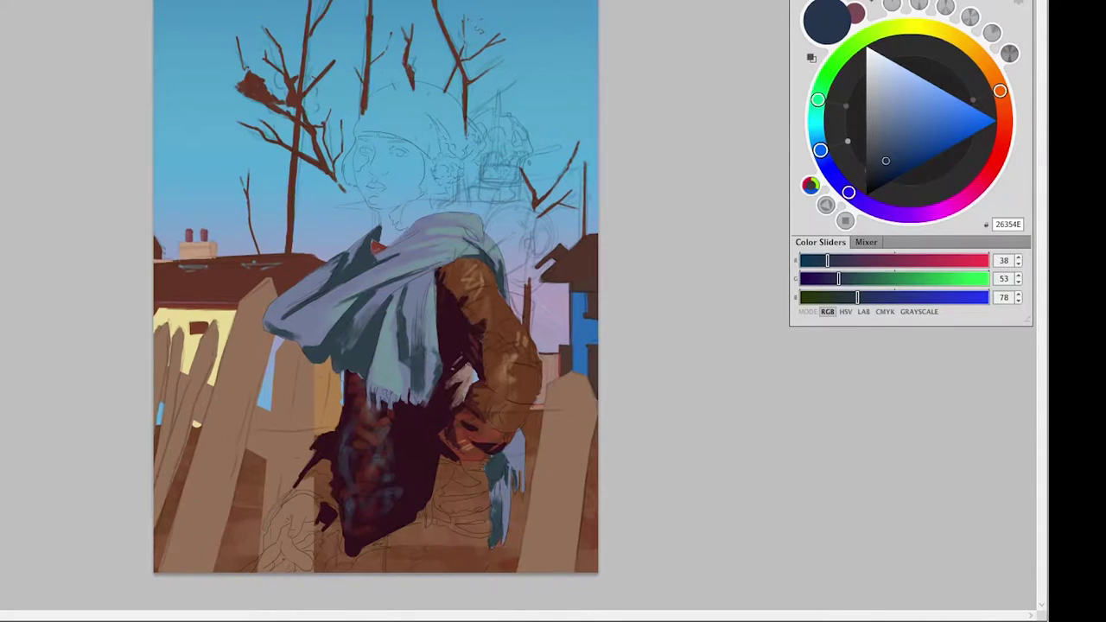
Pick a colour and block in the beige cloche hat shape.
right_click(339, 202)
key(Escape)
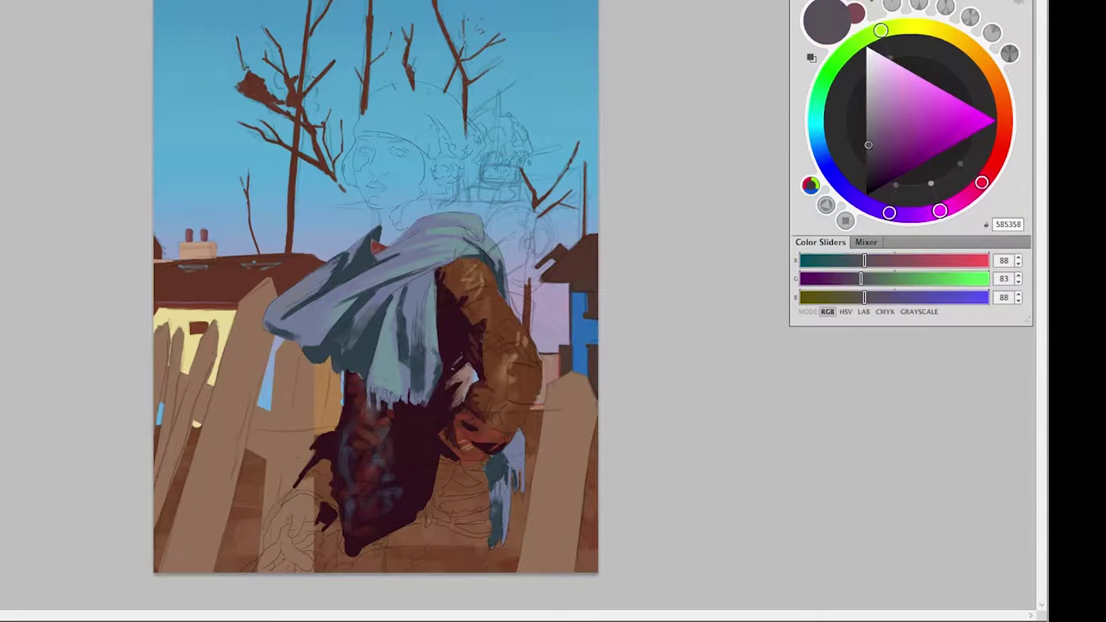
drag(885, 132, 910, 127)
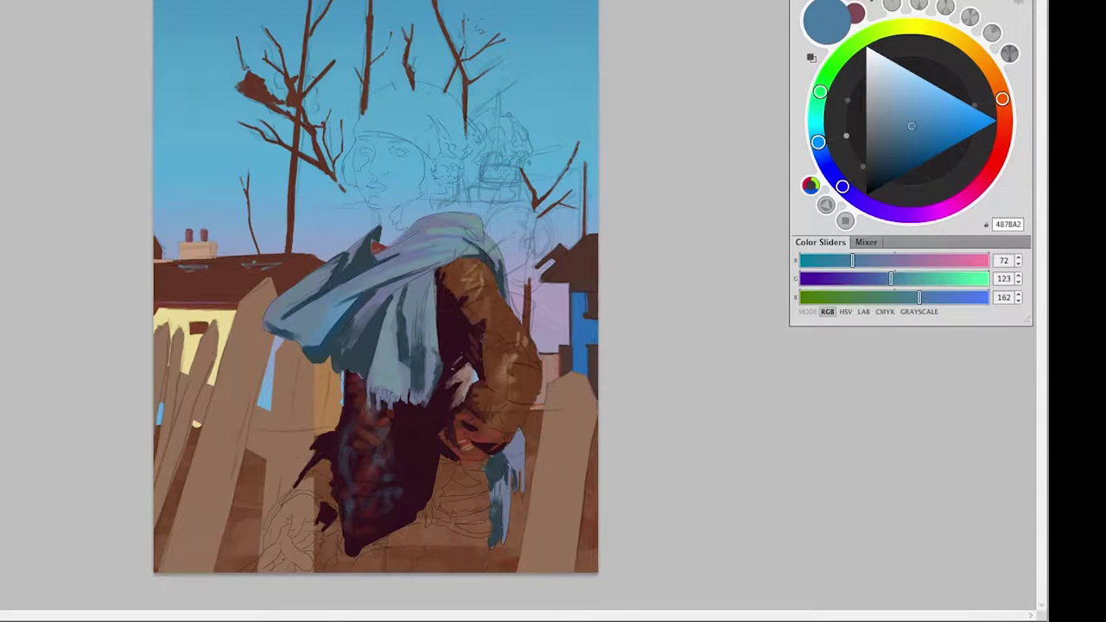
alt+click(385, 220)
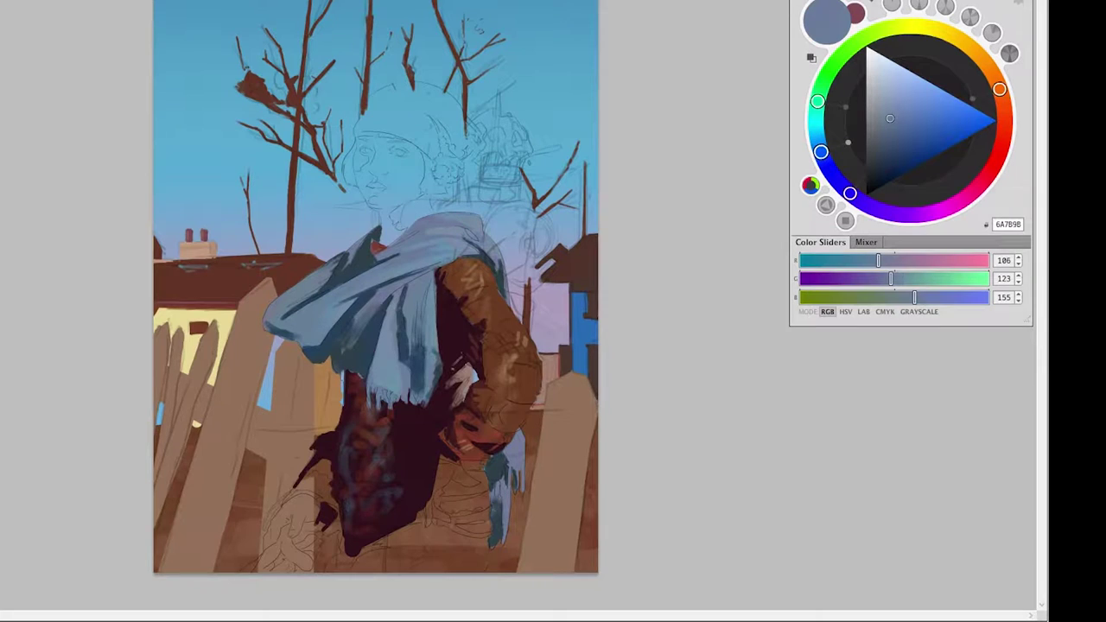
drag(894, 117, 885, 119)
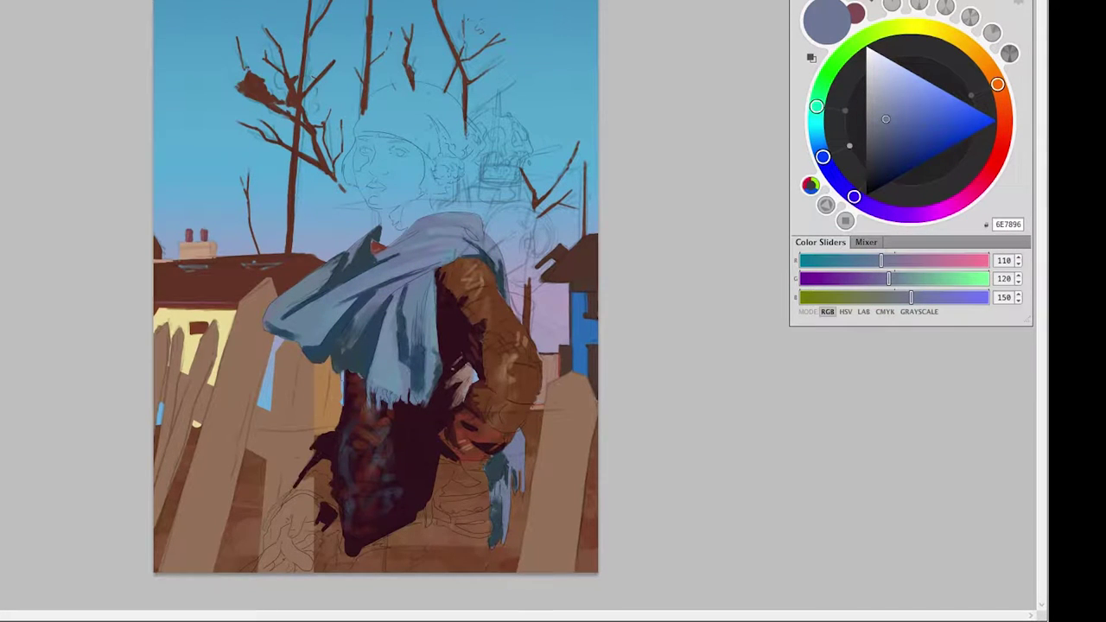
mouse_move(369, 107)
mouse_down()
mouse_move(405, 93)
mouse_move(449, 112)
mouse_move(363, 127)
mouse_move(463, 137)
mouse_move(445, 157)
mouse_up()
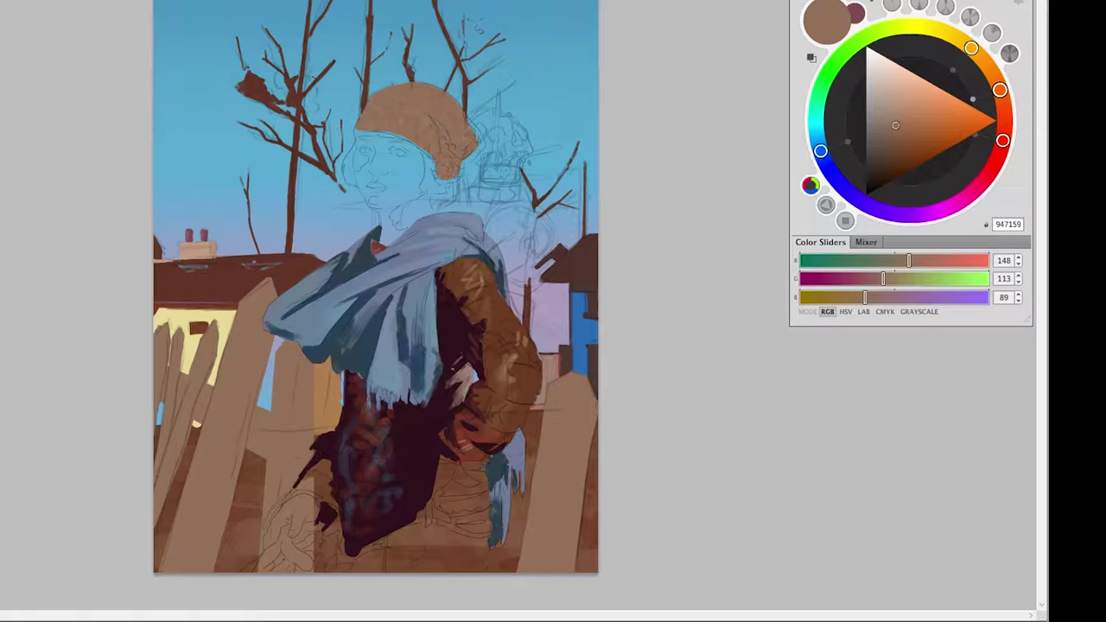
Shade the hat with dark maroon accents and lighten its top and right side.
alt+click(384, 432)
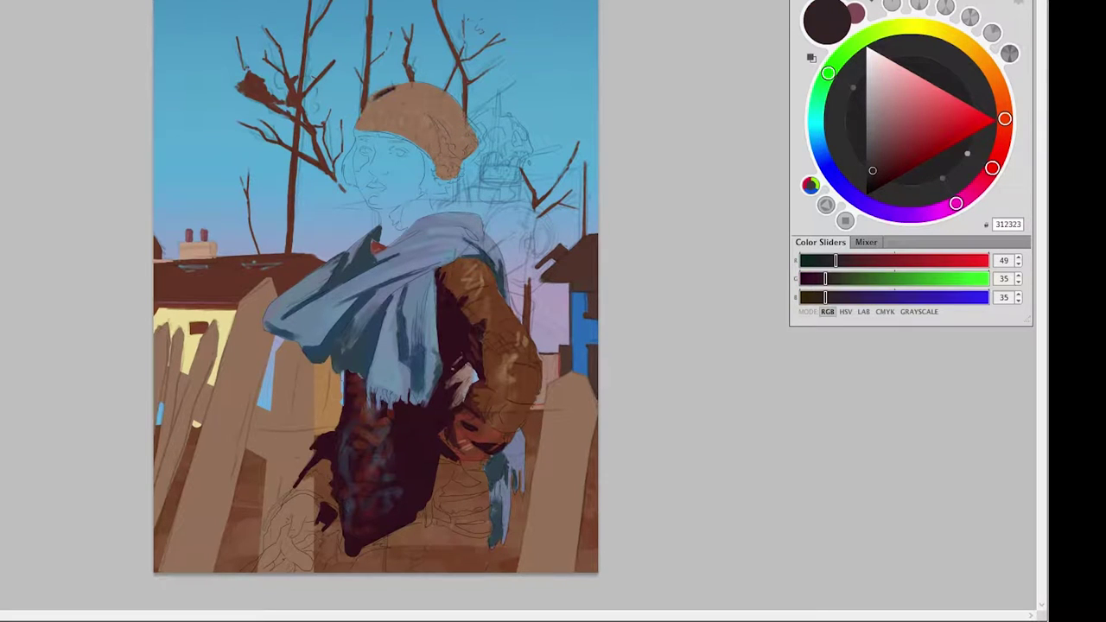
key(ctrl+equal)
drag(342, 155, 350, 185)
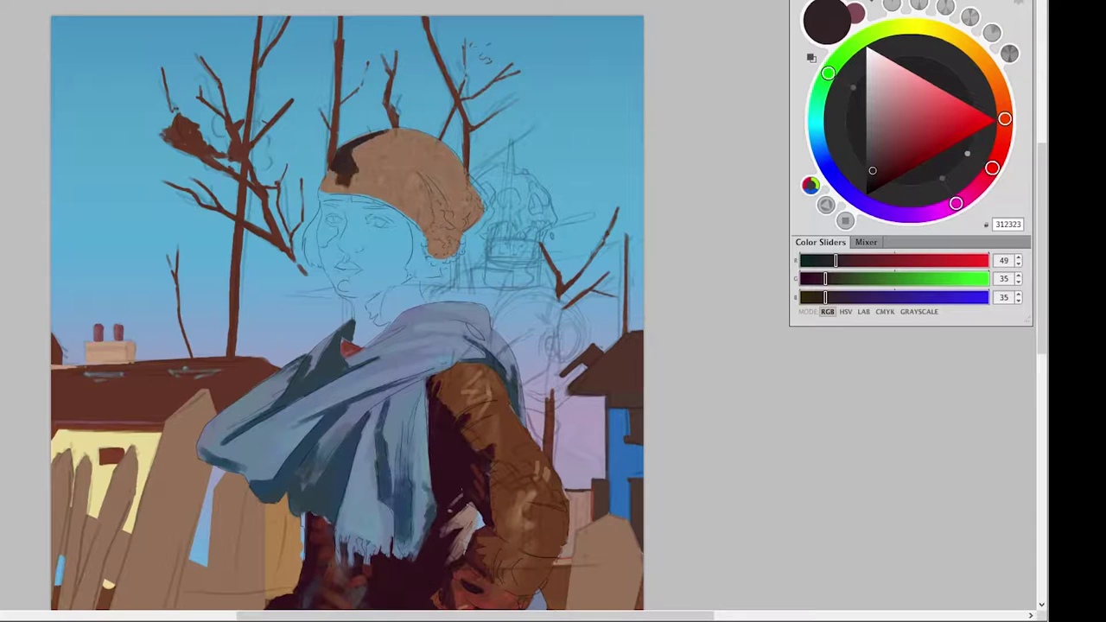
drag(425, 180, 466, 232)
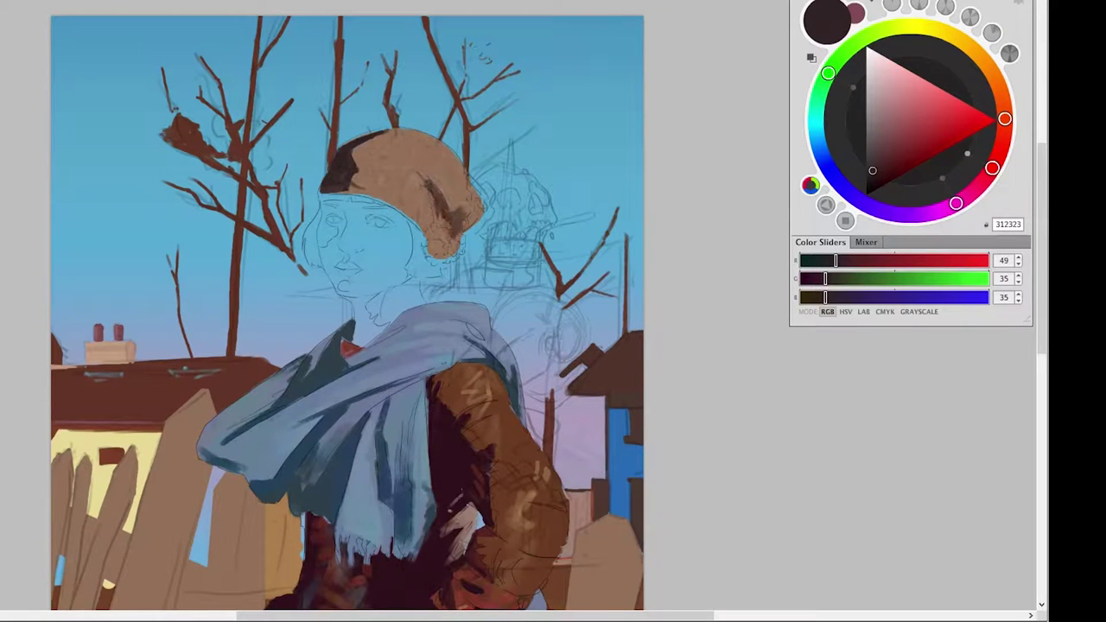
key(l)
drag(382, 160, 449, 161)
drag(359, 145, 474, 204)
Finish lightening the hat, then lay brown and light strokes on the torso.
drag(367, 166, 436, 223)
drag(389, 389, 427, 181)
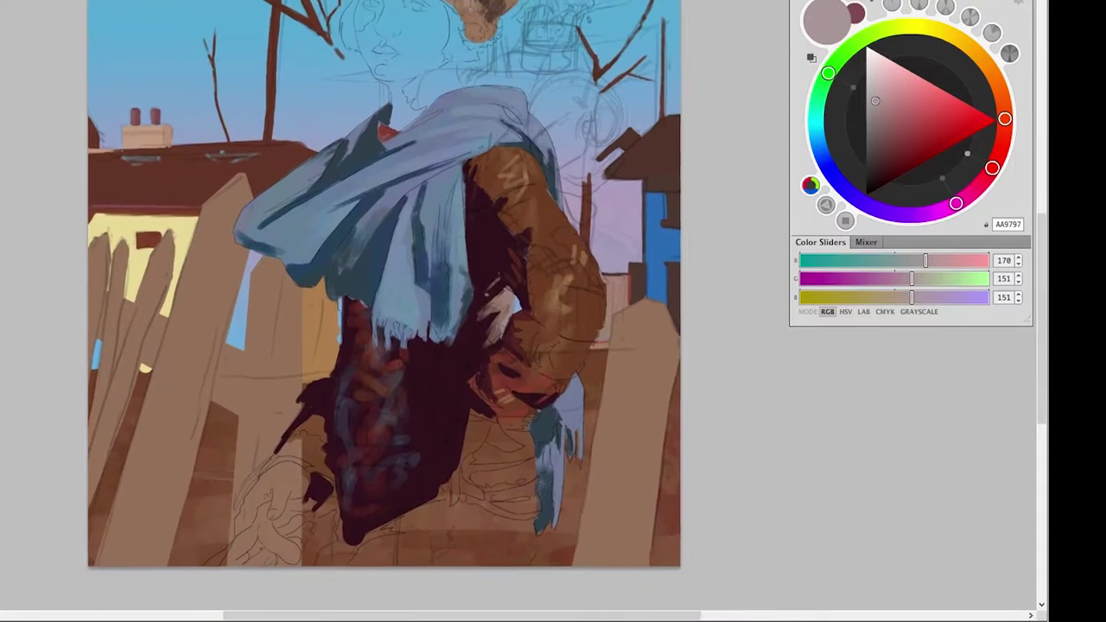
drag(389, 345, 473, 210)
drag(523, 380, 583, 419)
mouse_move(575, 290)
mouse_down()
mouse_move(609, 310)
mouse_move(557, 346)
mouse_move(609, 346)
mouse_move(563, 367)
mouse_up()
Sample dark torso colours and darken the torso with reddish-brown strokes.
alt+click(484, 329)
alt+click(640, 173)
drag(596, 311, 557, 332)
alt+click(484, 329)
drag(548, 294, 596, 380)
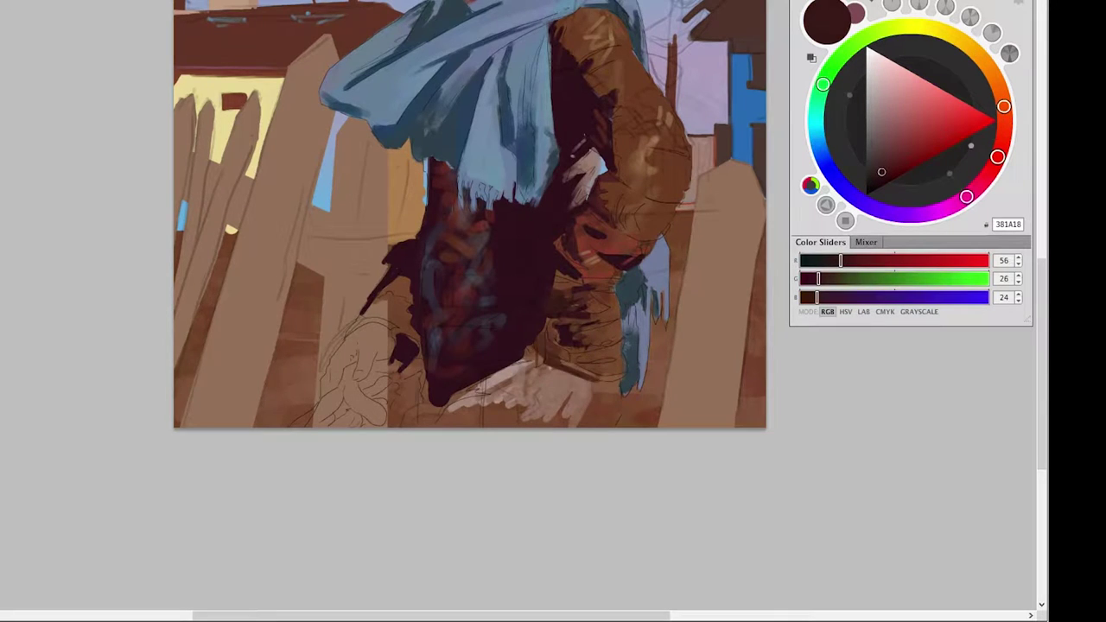
Rough in pale pinkish strokes near the hands and sample a brown.
drag(432, 259, 395, 324)
alt+click(518, 415)
drag(527, 458, 575, 489)
alt+click(674, 155)
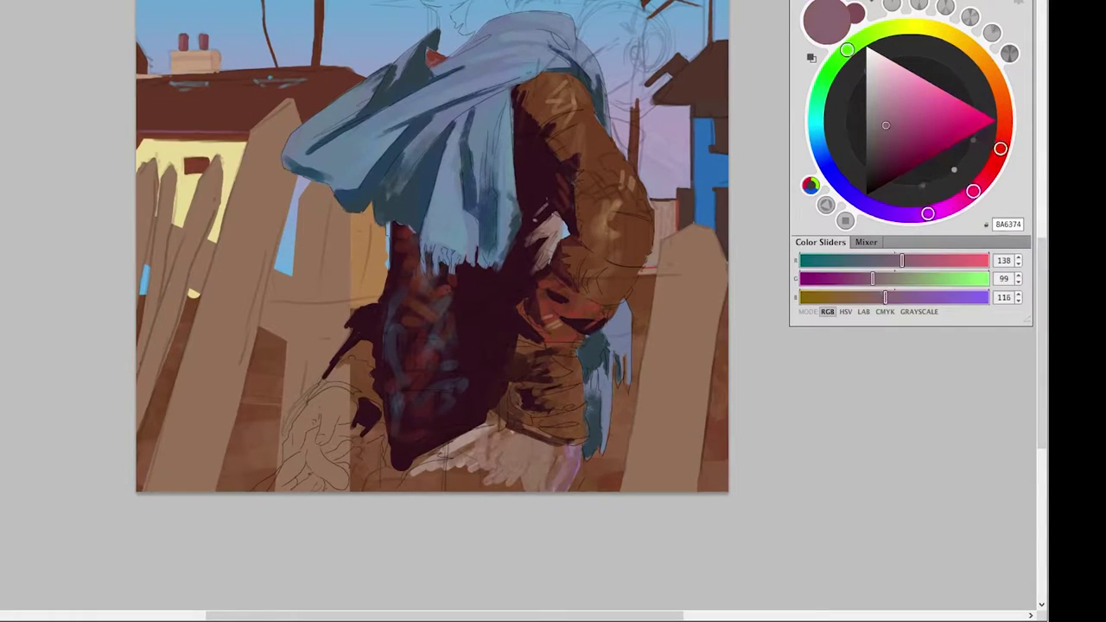
alt+click(518, 458)
mouse_move(402, 462)
mouse_down()
mouse_move(449, 489)
mouse_move(529, 484)
mouse_up()
mouse_move(432, 259)
mouse_down()
mouse_move(376, 468)
mouse_move(380, 259)
mouse_up()
alt+click(519, 216)
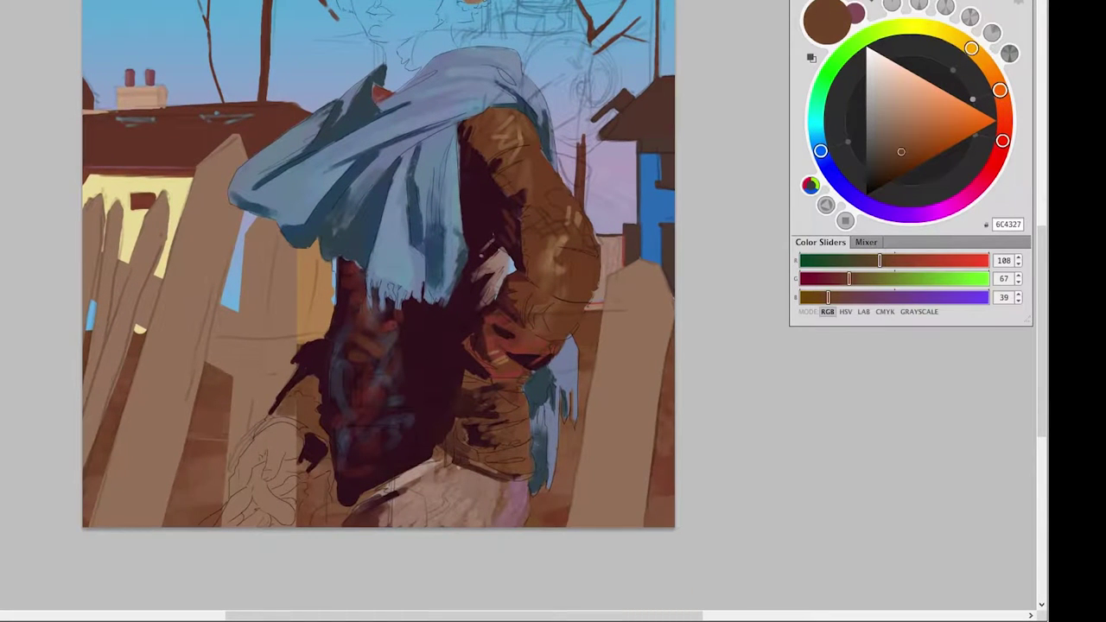
Create a layer named 'GLov' and start a light-grey crescent glove shape.
key(ctrl+shift+n)
text(GLov)
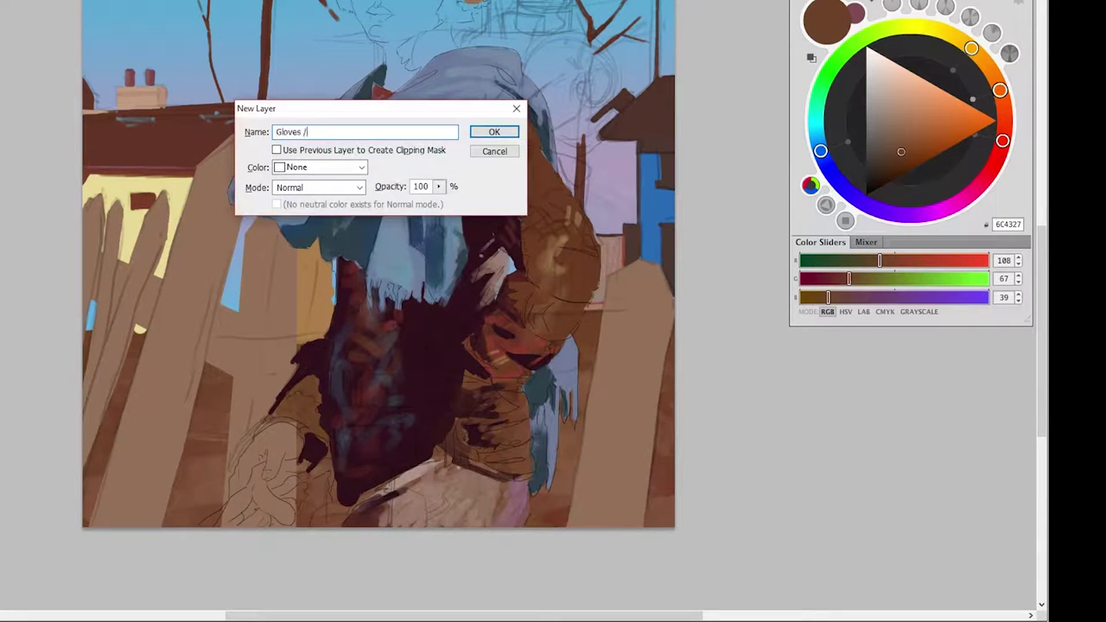
key(Return)
key(x)
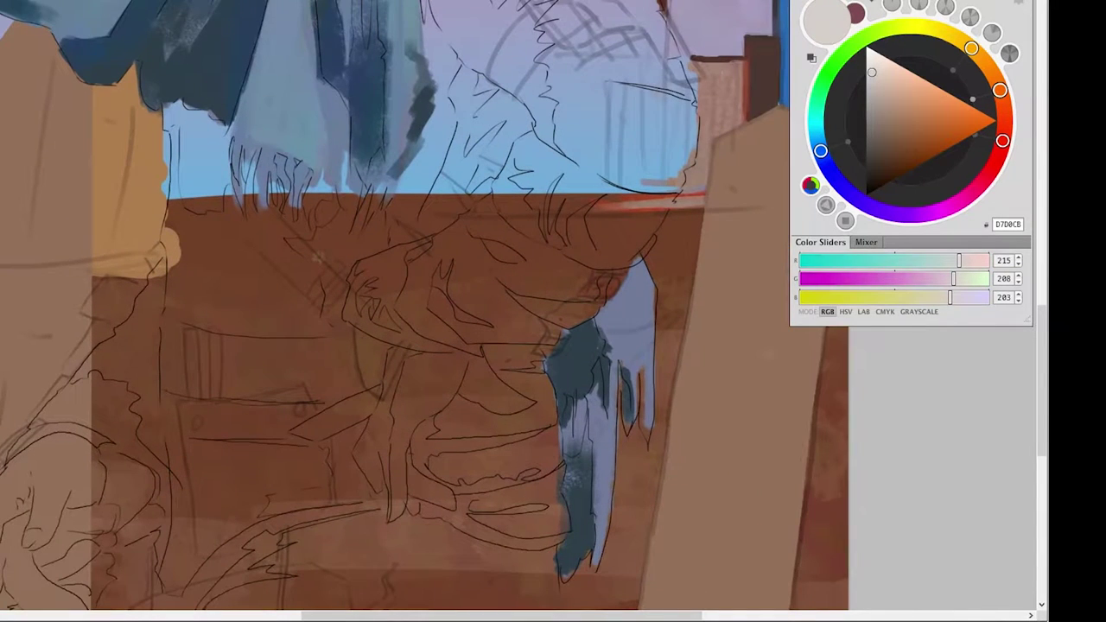
drag(347, 279, 429, 244)
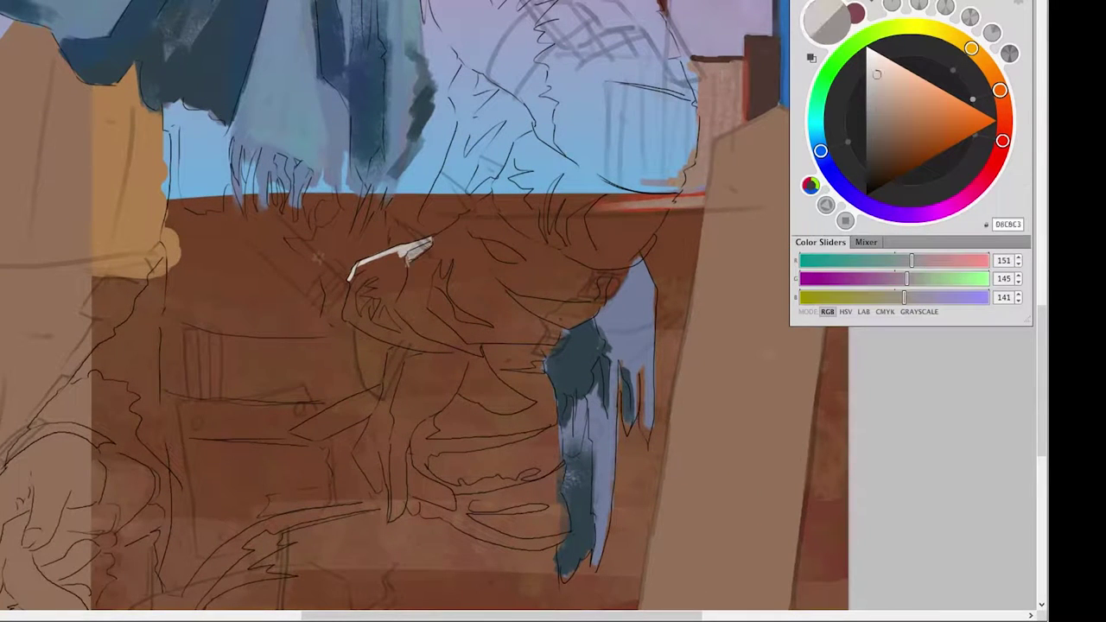
mouse_move(361, 270)
mouse_down()
mouse_move(399, 285)
mouse_move(399, 270)
mouse_move(381, 259)
mouse_up()
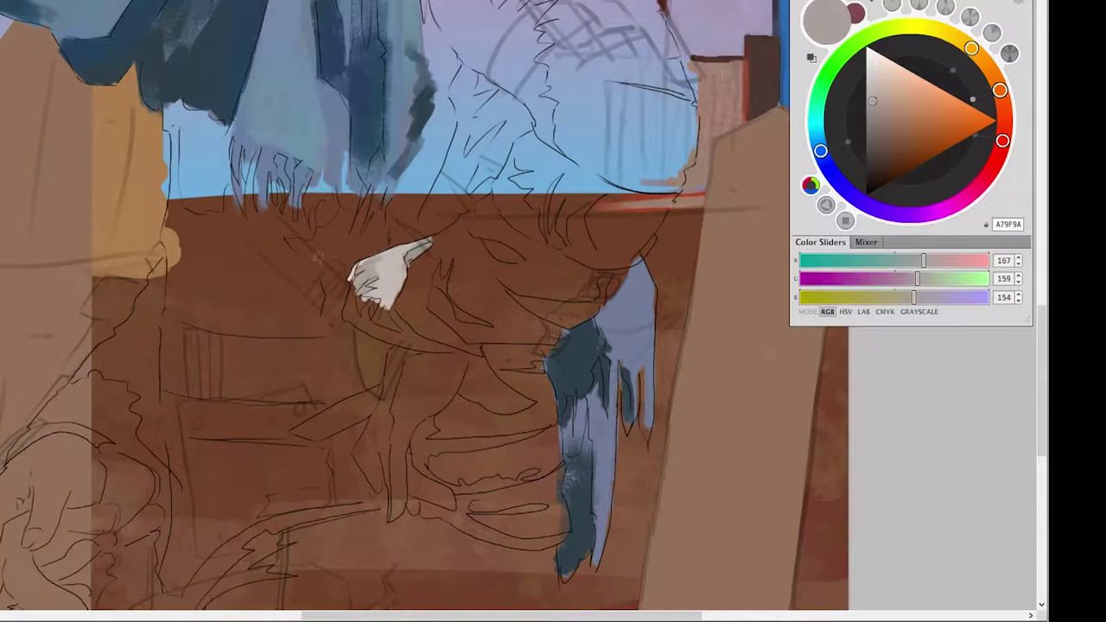
drag(350, 296, 411, 336)
mouse_move(380, 276)
mouse_down()
mouse_move(423, 348)
mouse_move(470, 356)
mouse_up()
Fill in the glove body down to its tip, plus a finger reaching right.
drag(335, 408, 387, 385)
mouse_move(295, 430)
mouse_down()
mouse_move(382, 390)
mouse_move(406, 406)
mouse_up()
drag(385, 363, 449, 424)
drag(466, 359, 393, 475)
mouse_move(387, 411)
mouse_down()
mouse_move(363, 449)
mouse_move(373, 488)
mouse_up()
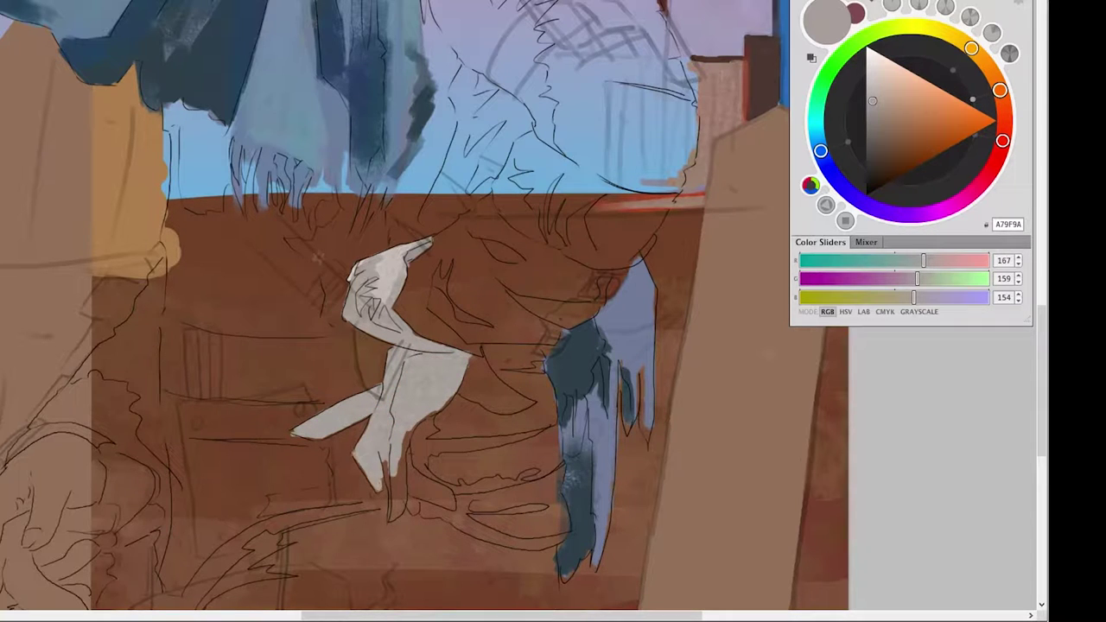
drag(399, 438, 400, 494)
mouse_move(408, 449)
mouse_down()
mouse_move(453, 506)
mouse_move(391, 518)
mouse_up()
drag(474, 357, 528, 413)
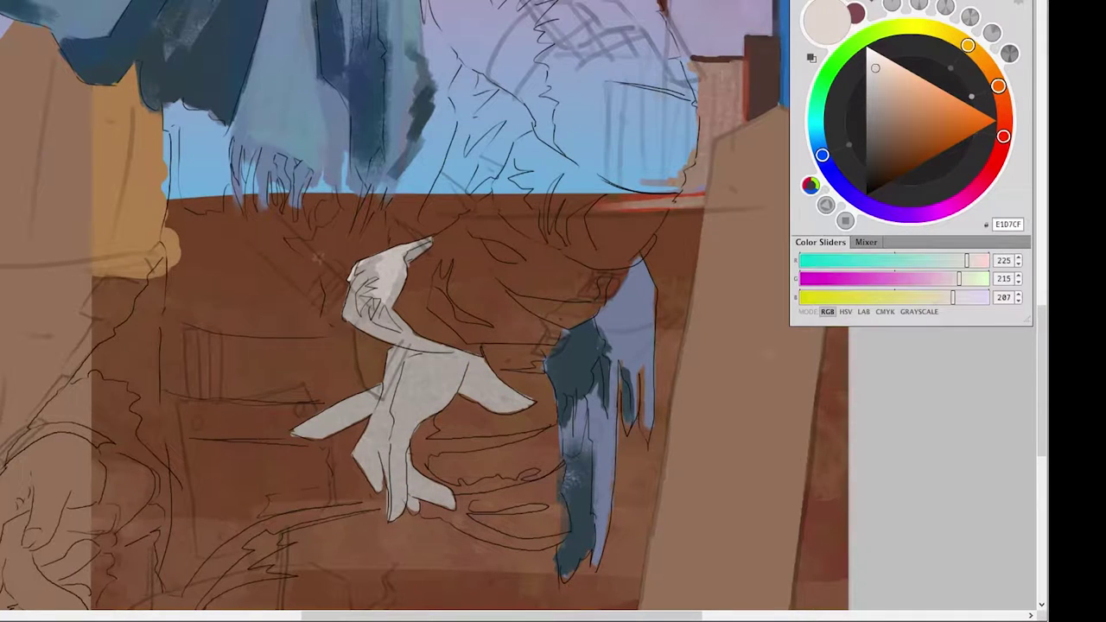
Add darker grey shading and accents inside the glove.
drag(450, 353, 428, 407)
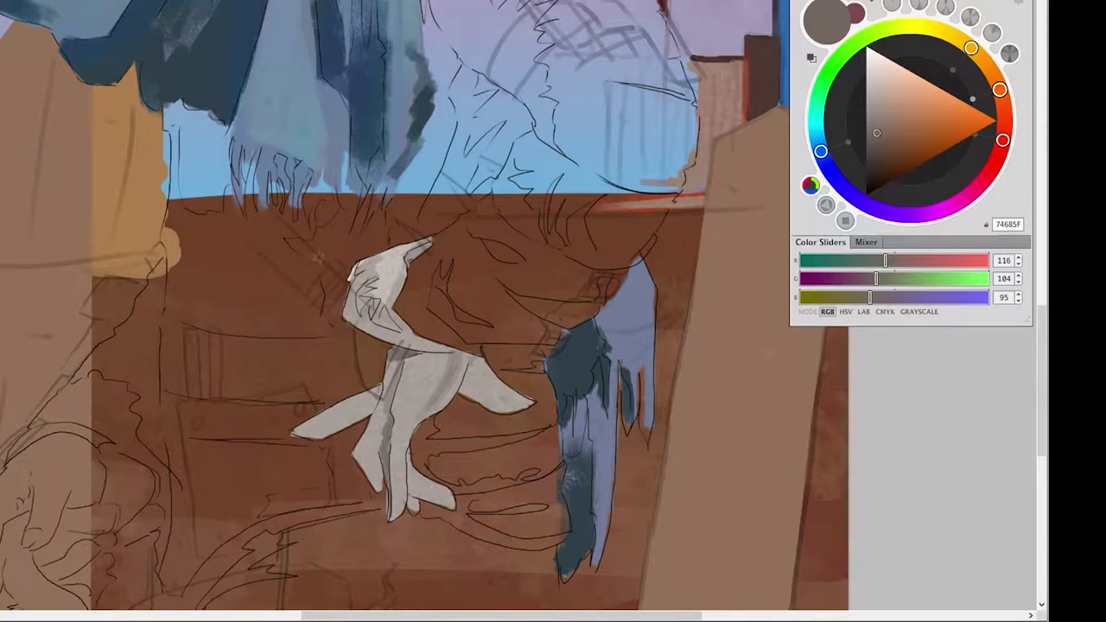
drag(390, 382, 366, 451)
drag(343, 415, 377, 399)
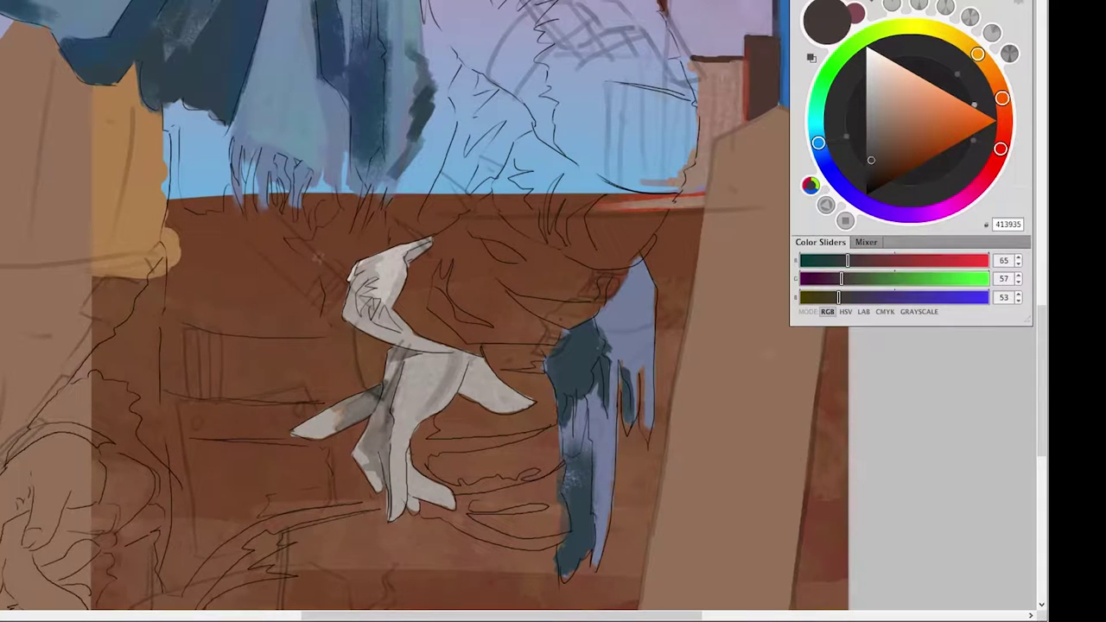
Paint near-white light-grey highlights across the glove.
ctrl+click(389, 414)
ctrl+click(432, 371)
mouse_move(453, 350)
mouse_down()
mouse_move(406, 372)
mouse_move(404, 486)
mouse_move(496, 396)
mouse_move(525, 402)
mouse_up()
alt+click(506, 393)
alt+click(418, 471)
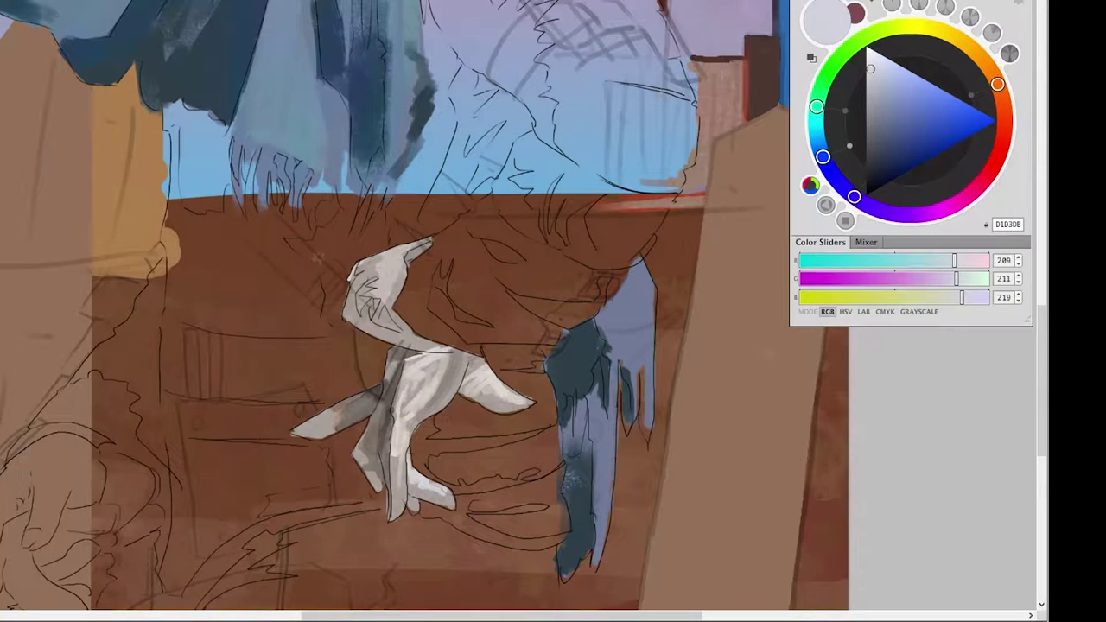
alt+click(432, 380)
drag(397, 477, 397, 523)
mouse_move(374, 268)
mouse_down()
mouse_move(349, 309)
mouse_move(359, 312)
mouse_up()
drag(389, 285, 408, 338)
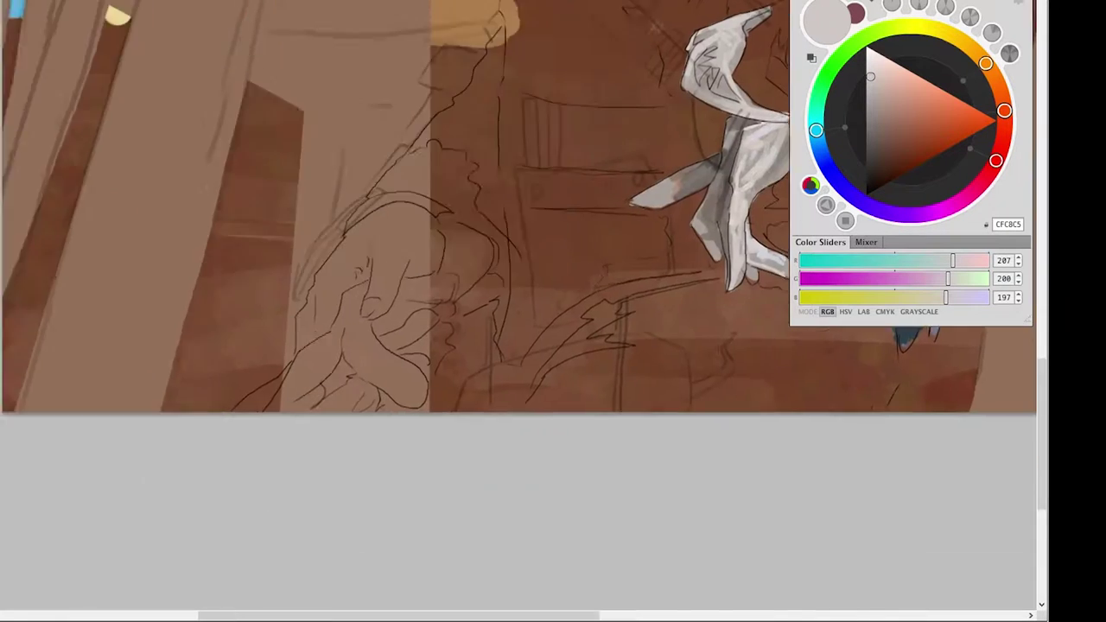
Paint the second grey glove over the sketched lower hand, adding three fingers.
scroll(553, 311, down, 5)
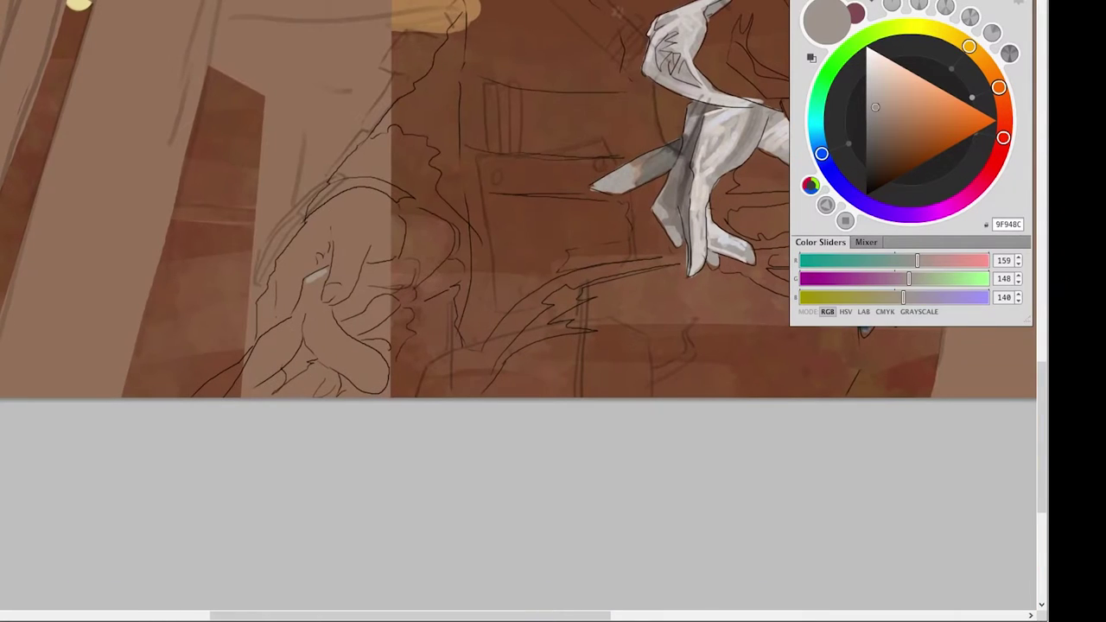
mouse_move(309, 284)
mouse_down()
mouse_move(229, 396)
mouse_move(199, 396)
mouse_move(304, 319)
mouse_up()
mouse_move(371, 316)
mouse_down()
mouse_move(345, 384)
mouse_move(311, 371)
mouse_move(345, 385)
mouse_move(277, 396)
mouse_up()
mouse_move(364, 277)
mouse_down()
mouse_move(337, 308)
mouse_move(411, 262)
mouse_move(380, 285)
mouse_up()
drag(377, 285, 340, 316)
drag(410, 268, 366, 291)
key(ctrl+minus)
key(ctrl+minus)
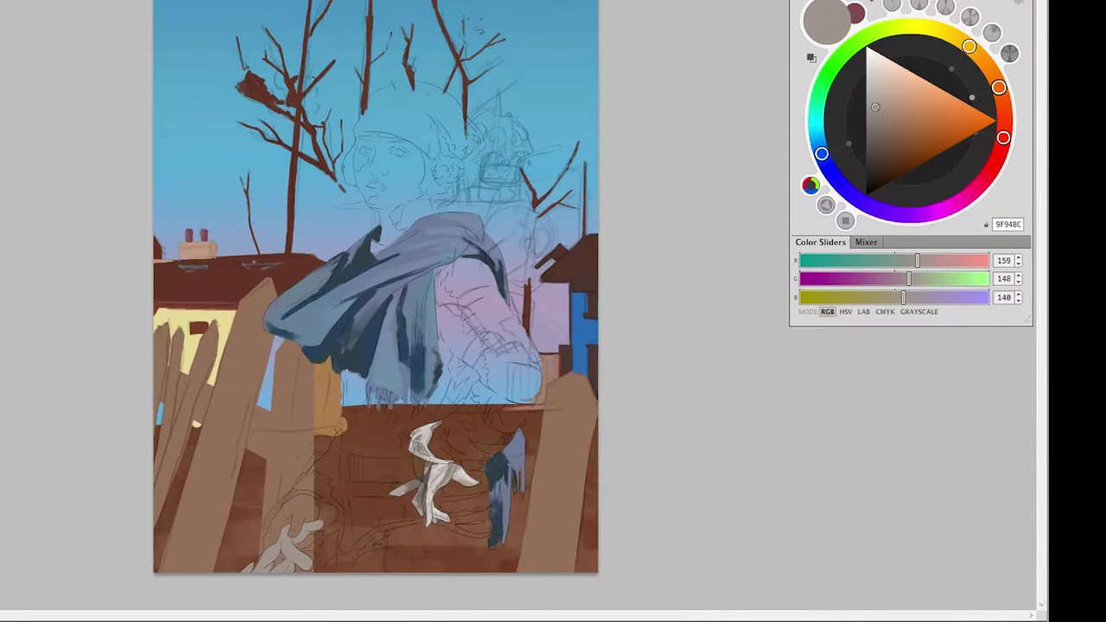
Create a 'Skin base' layer and block in the hand, thumb and finger in reddish-brown.
key(ctrl+shift+n)
text(Skin base)
key(Return)
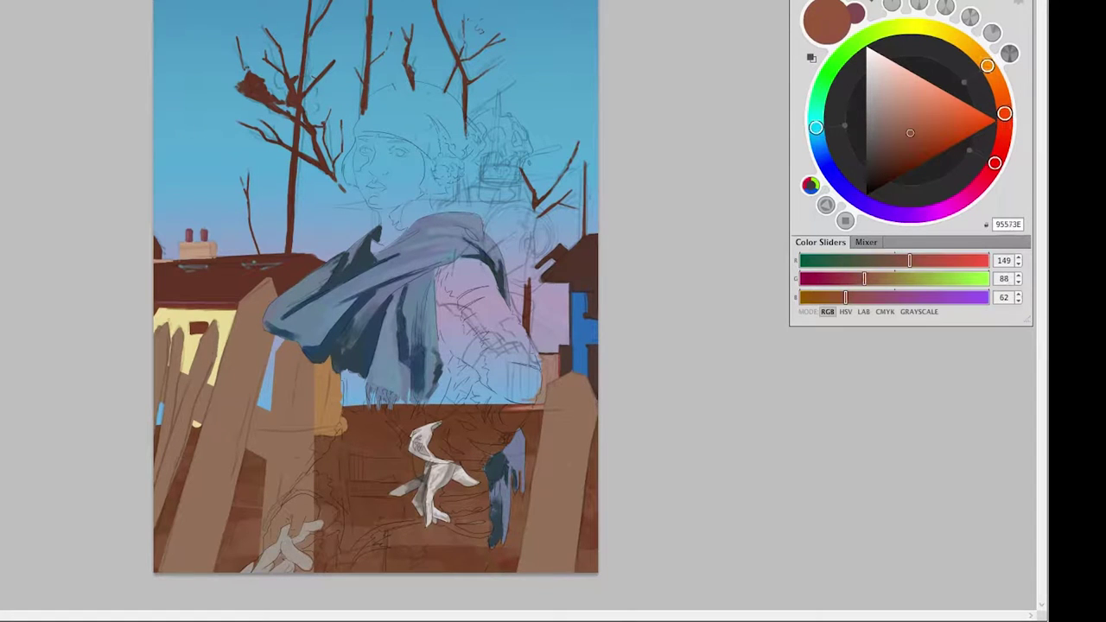
key(ctrl+plus)
key(ctrl+plus)
scroll(518, 260, down, 2)
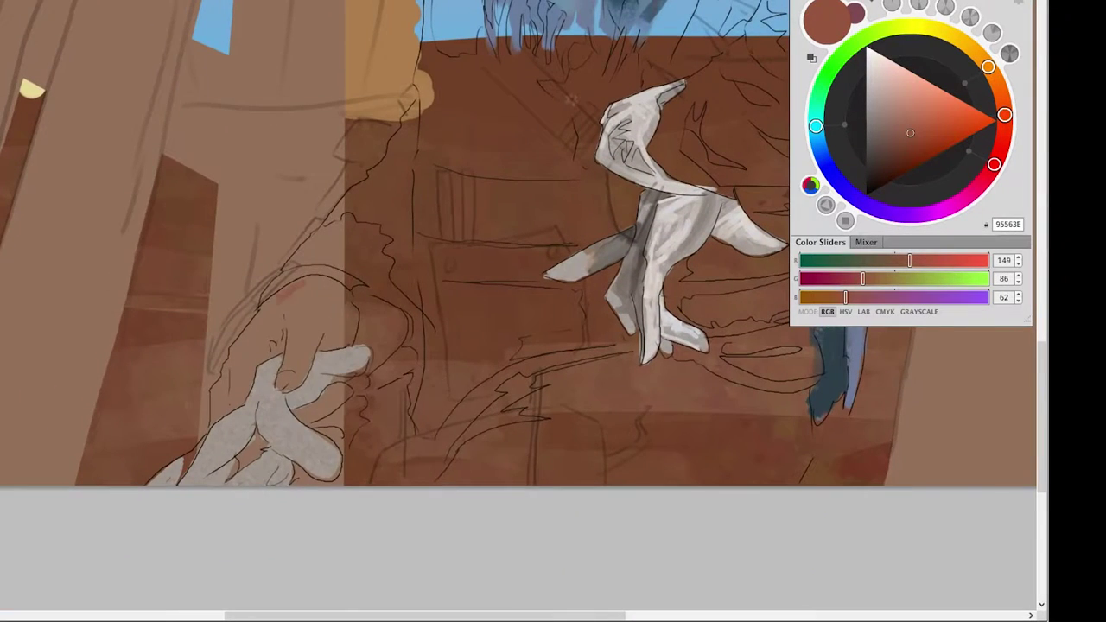
right_click(281, 298)
mouse_move(303, 289)
mouse_down()
mouse_move(259, 333)
mouse_move(216, 419)
mouse_up()
drag(250, 358, 235, 393)
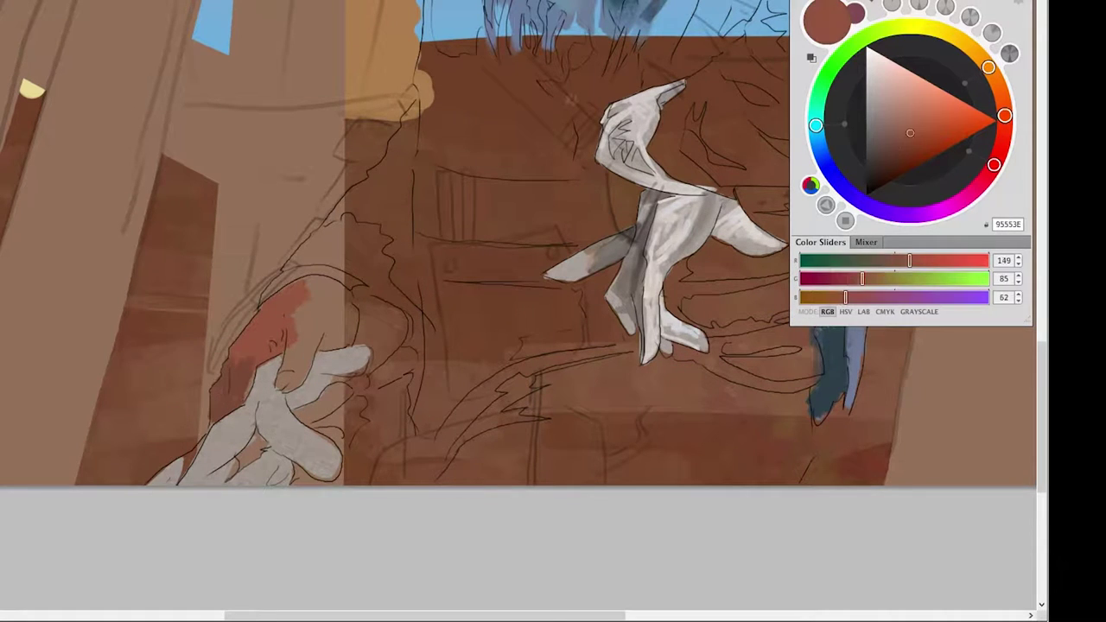
mouse_move(311, 306)
mouse_down()
mouse_move(336, 281)
mouse_move(281, 393)
mouse_move(330, 349)
mouse_up()
Darken the finger's right edge and the hand's left edge, then fill the back of the hand with mid skin tone.
mouse_move(357, 302)
mouse_down()
mouse_move(356, 342)
mouse_move(371, 341)
mouse_up()
mouse_move(356, 290)
mouse_down()
mouse_move(402, 342)
mouse_move(397, 370)
mouse_up()
drag(381, 315, 397, 346)
key(x)
drag(338, 386, 299, 424)
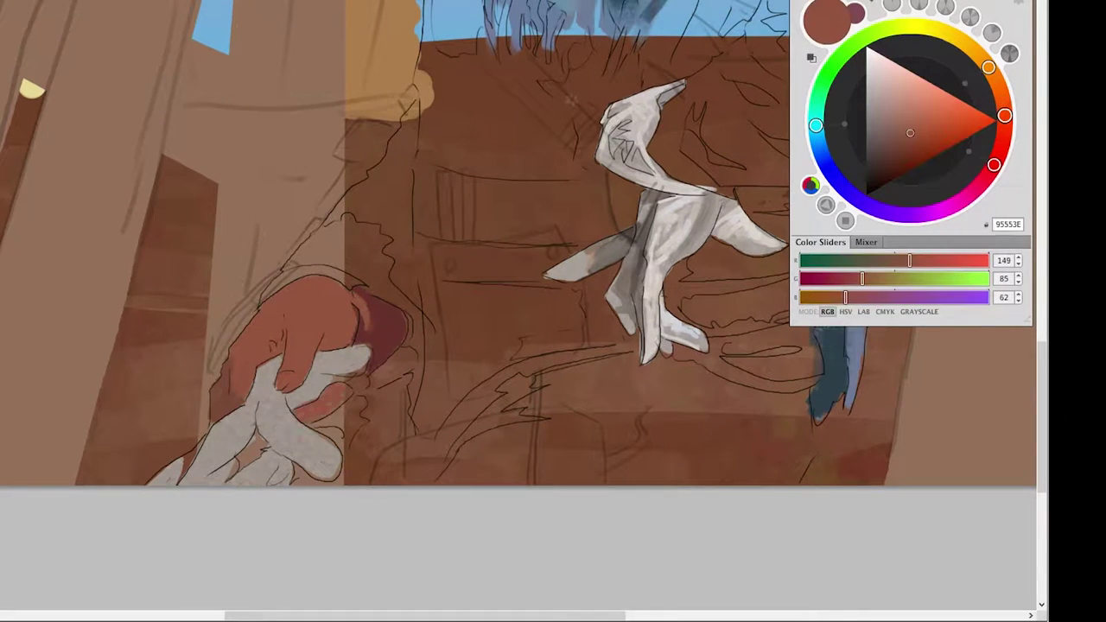
drag(228, 354, 208, 432)
Highlight the fingers and back of the hand in a lighter pinkish skin tone.
alt+click(310, 319)
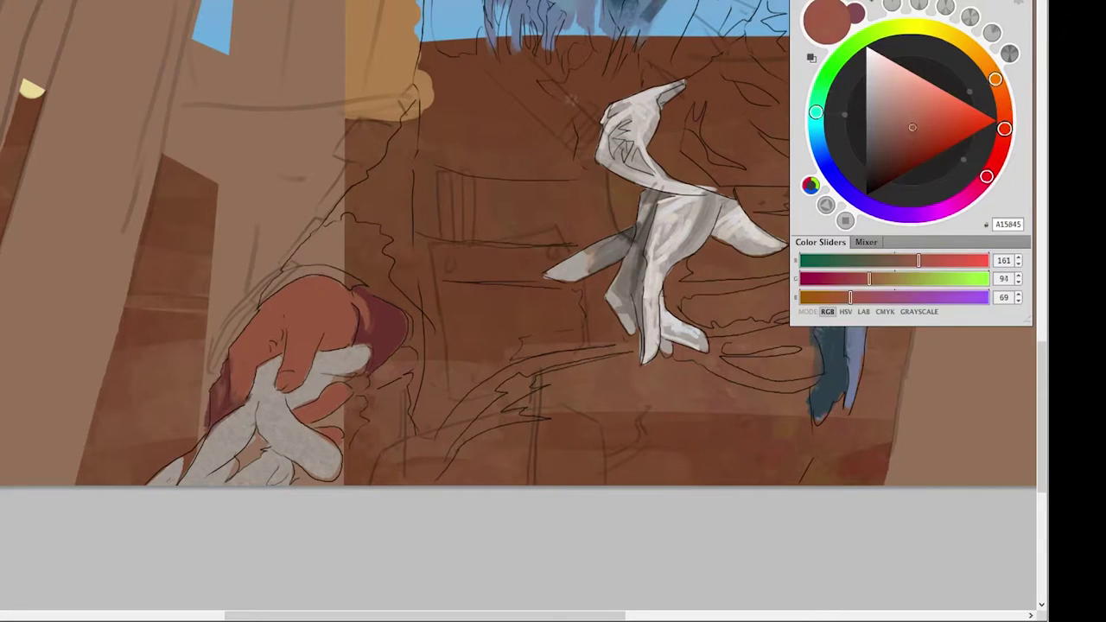
drag(311, 330, 350, 282)
drag(277, 315, 243, 396)
drag(319, 323, 288, 380)
drag(356, 315, 325, 342)
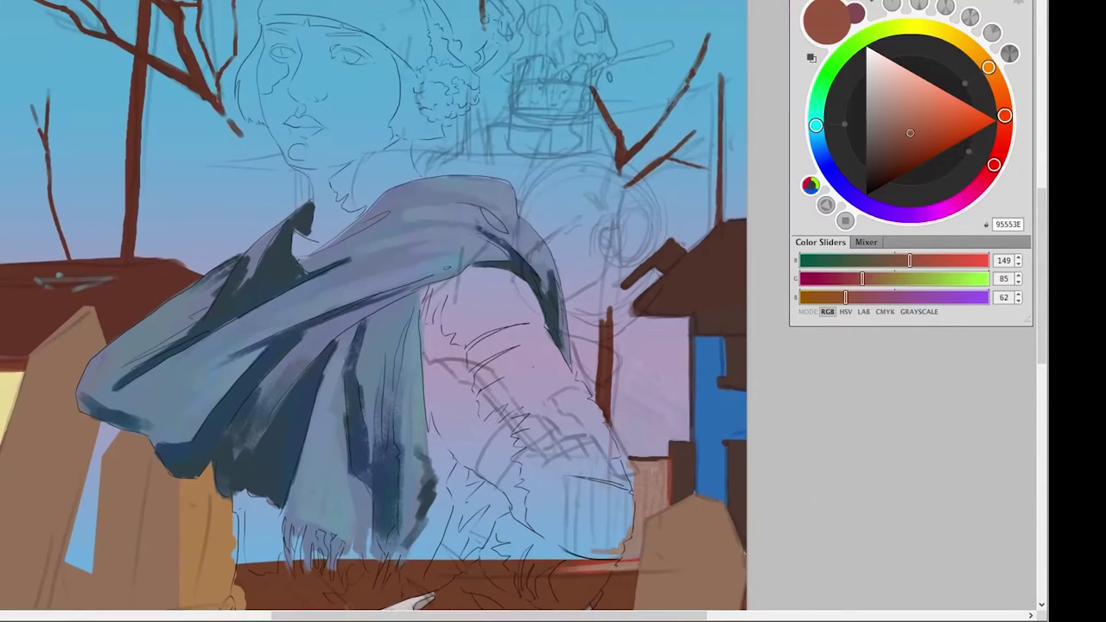
Cover the forehead, face, chin and neck in reddish-brown skin tone.
mouse_move(284, 26)
mouse_down()
mouse_move(321, 36)
mouse_move(280, 52)
mouse_move(298, 86)
mouse_move(263, 69)
mouse_move(272, 121)
mouse_move(311, 138)
mouse_up()
mouse_move(319, 26)
mouse_down()
mouse_move(384, 65)
mouse_move(376, 138)
mouse_up()
drag(393, 99, 333, 155)
drag(324, 130, 299, 166)
mouse_move(369, 152)
mouse_down()
mouse_move(335, 161)
mouse_move(393, 129)
mouse_move(406, 182)
mouse_move(354, 211)
mouse_up()
mouse_move(359, 173)
mouse_down()
mouse_move(311, 216)
mouse_move(367, 173)
mouse_move(354, 199)
mouse_up()
Add grey-green reflected light on the neck and a sky-blue accent on the forehead.
click(865, 37)
drag(371, 260, 368, 299)
alt+click(51, 52)
drag(309, 84, 325, 115)
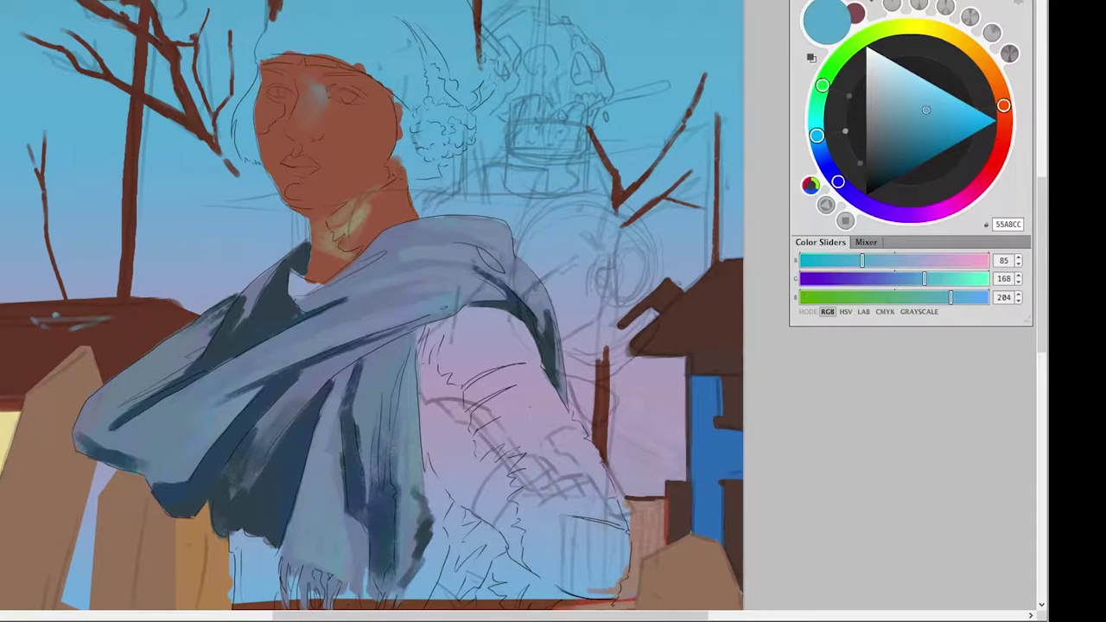
alt+click(315, 104)
Paint pinkish-red warmth near the eye and on the cheek, then pick dark brown for shadows.
click(950, 121)
drag(259, 103, 268, 136)
click(993, 138)
drag(337, 121, 356, 154)
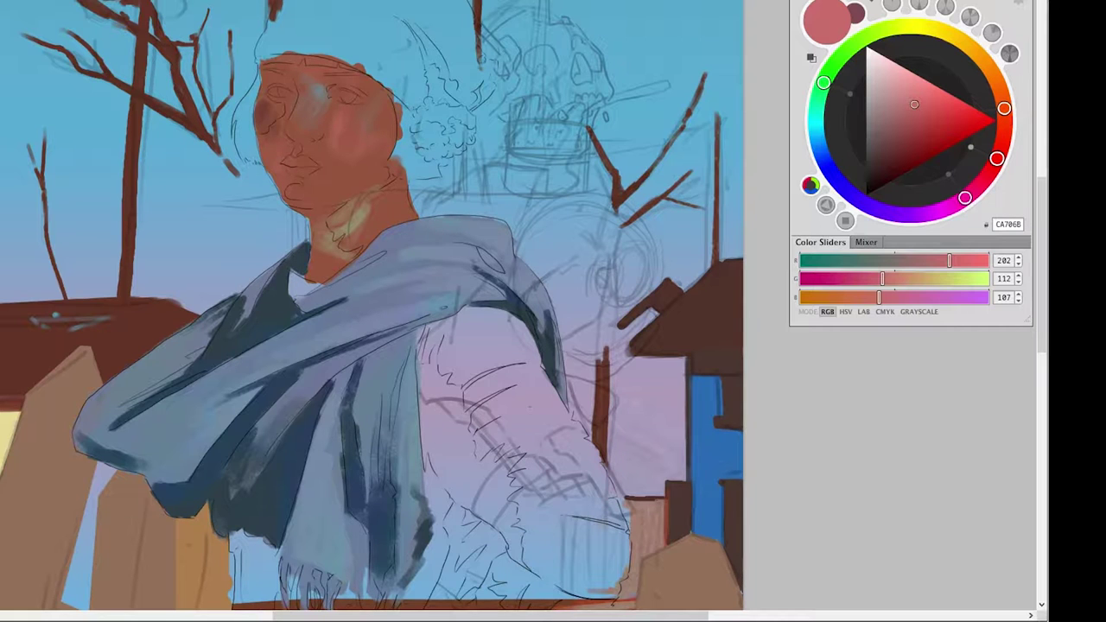
alt+click(138, 173)
drag(372, 260, 374, 311)
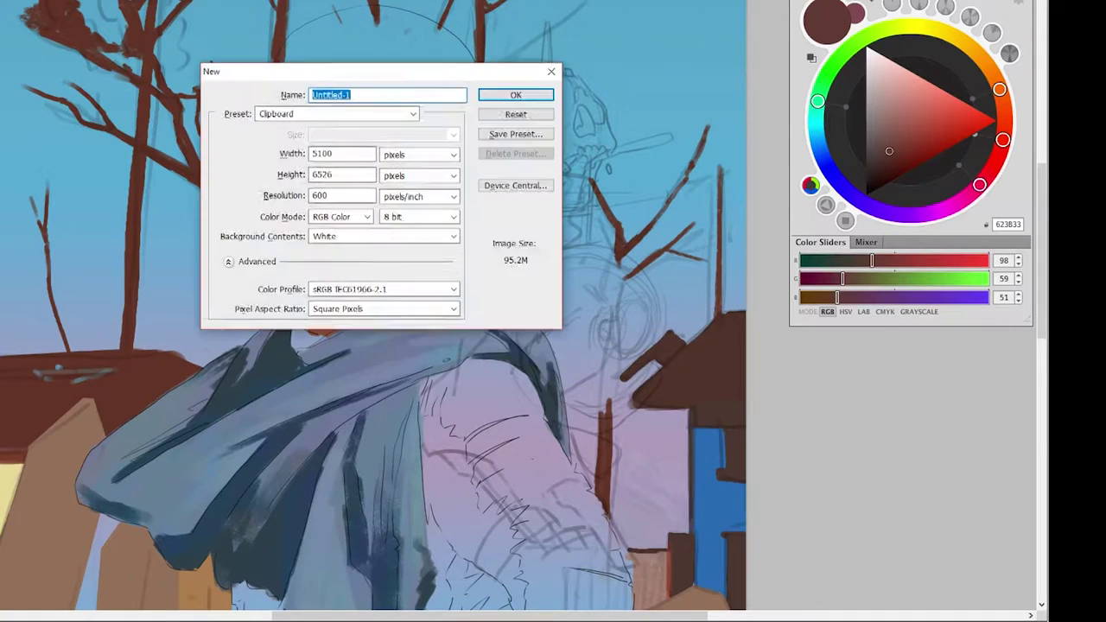
key(ctrl+shift+n)
Create a 'Skin Shadow' layer and paint a dark brown band across the brows.
text(Skin Shadow)
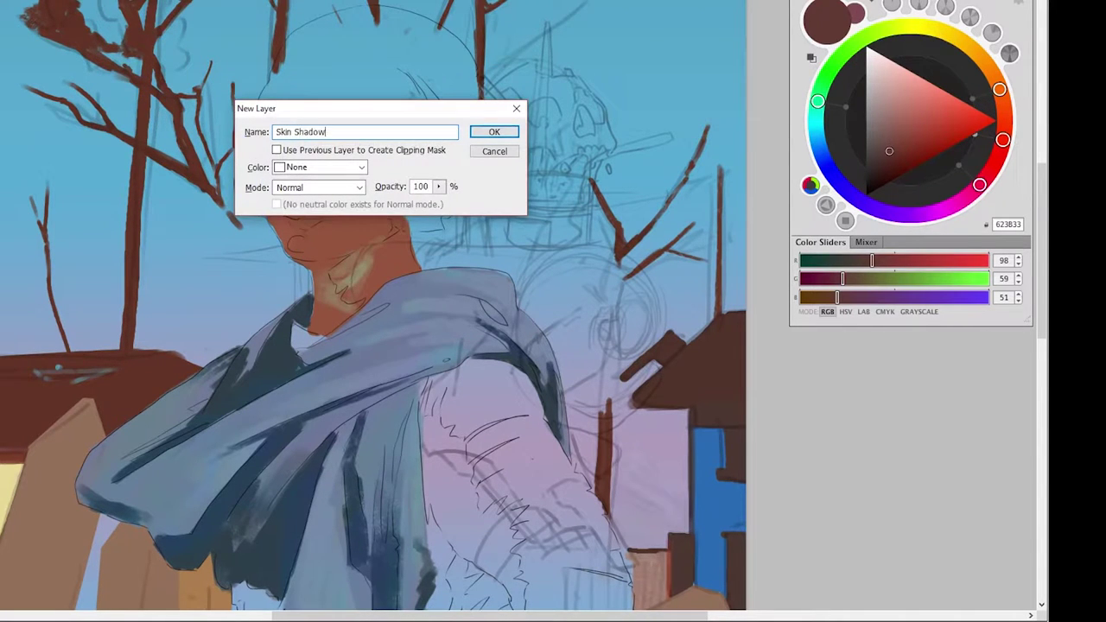
key(Return)
scroll(320, 52, up, 3)
scroll(320, 52, up, 1)
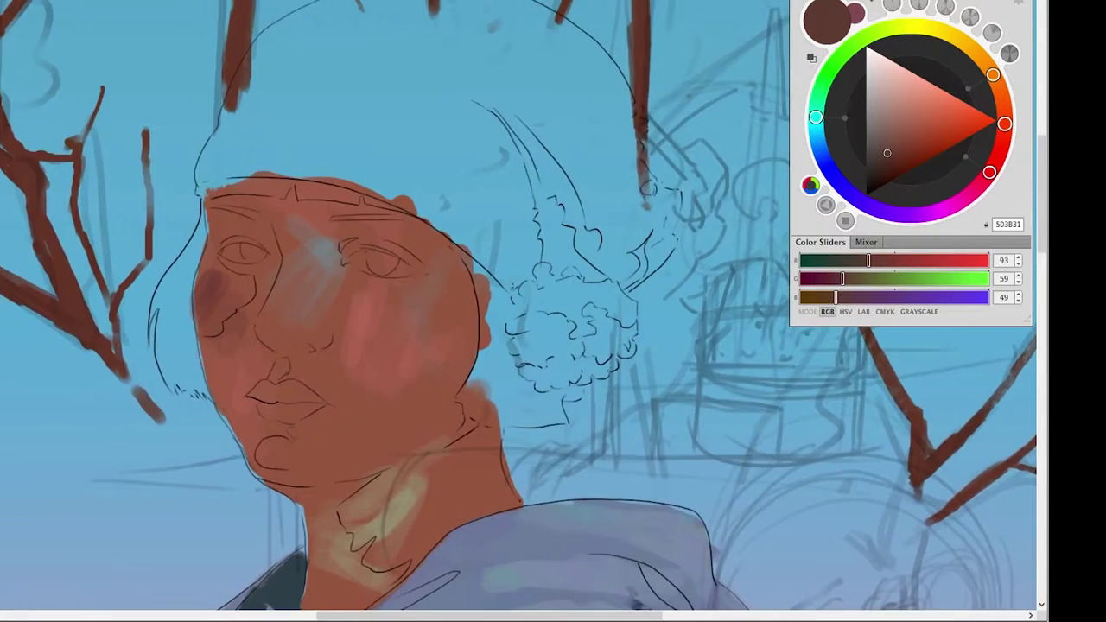
mouse_move(356, 233)
mouse_down()
mouse_move(382, 224)
mouse_move(427, 270)
mouse_up()
mouse_move(273, 227)
mouse_down()
mouse_move(316, 192)
mouse_move(391, 216)
mouse_up()
drag(311, 214, 354, 233)
Extend the brow shadow over the left eye and shade the eye socket and temple.
right_click(343, 178)
key(Escape)
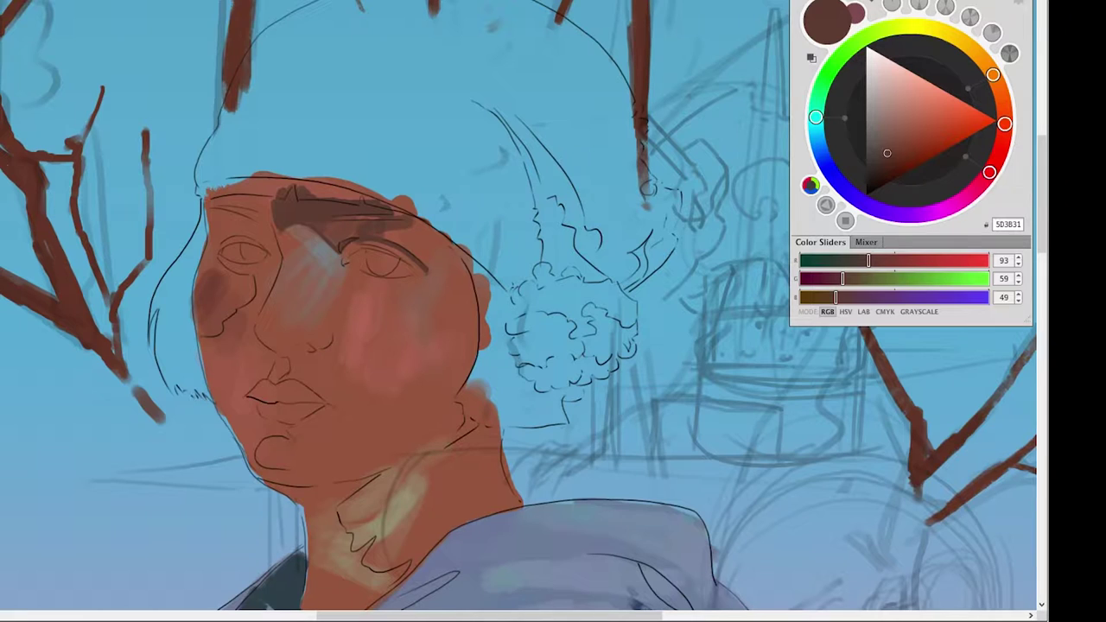
mouse_move(275, 197)
mouse_down()
mouse_move(236, 218)
mouse_move(212, 206)
mouse_up()
mouse_move(273, 211)
mouse_down()
mouse_move(211, 275)
mouse_move(197, 310)
mouse_move(208, 251)
mouse_up()
right_click(433, 412)
key(Escape)
drag(232, 210, 207, 242)
Shade the left cheek down to the lip, plus the jaw and chin, in dark brown.
drag(269, 269, 242, 326)
mouse_move(252, 290)
mouse_down()
mouse_move(232, 335)
mouse_move(246, 379)
mouse_move(231, 375)
mouse_up()
drag(246, 297, 217, 371)
drag(289, 423, 239, 477)
drag(226, 308, 207, 443)
mouse_move(231, 344)
mouse_down()
mouse_move(212, 387)
mouse_move(249, 444)
mouse_up()
Shade both sides of the neck and the lower neck in dark brown.
scroll(582, 497, down, 5)
drag(481, 221, 448, 261)
drag(525, 280, 502, 322)
drag(435, 363, 368, 420)
drag(390, 384, 351, 419)
drag(306, 290, 264, 304)
mouse_move(386, 285)
mouse_down()
mouse_move(302, 302)
mouse_move(291, 325)
mouse_move(319, 385)
mouse_up()
drag(362, 346, 313, 429)
drag(368, 390, 316, 446)
Add a dark brown accent at the mouth corner.
scroll(519, 311, up, 4)
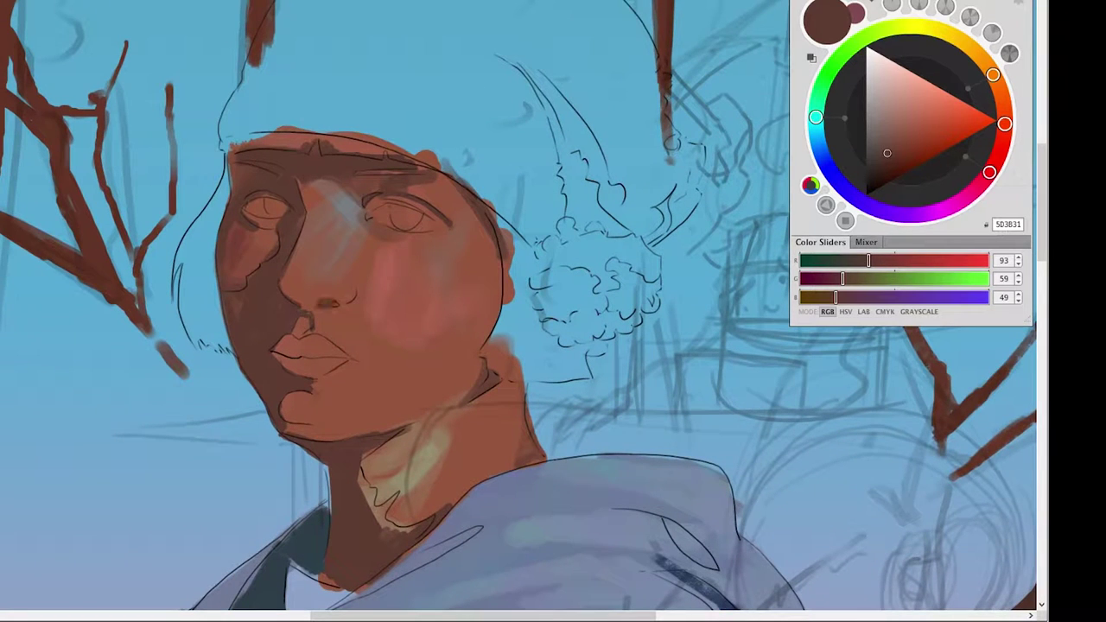
scroll(518, 311, down, 2)
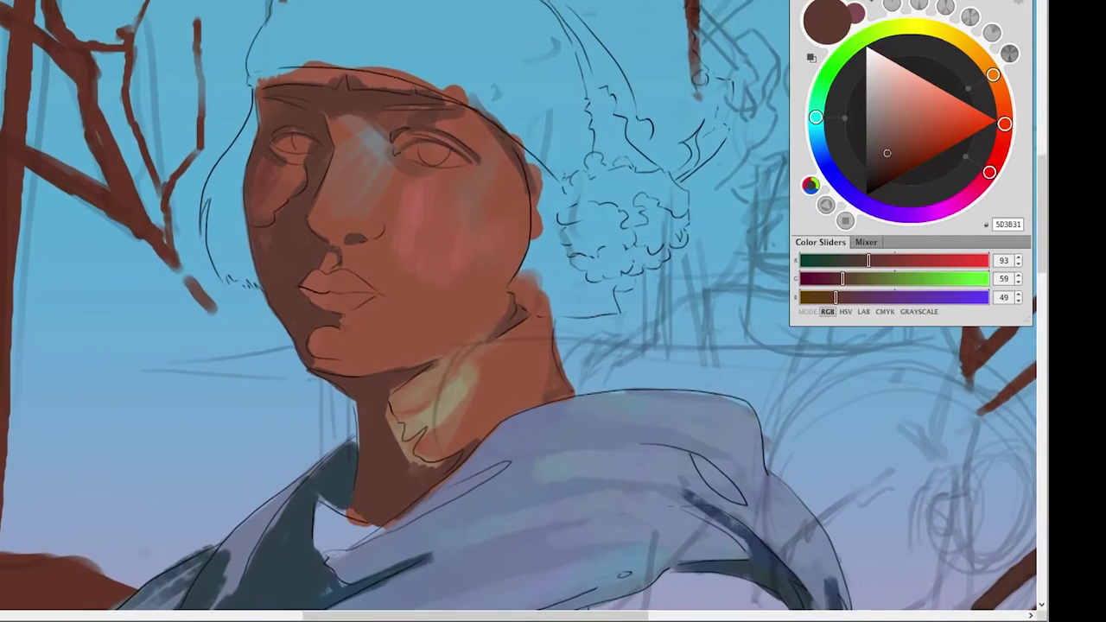
drag(380, 281, 387, 303)
scroll(518, 311, down, 3)
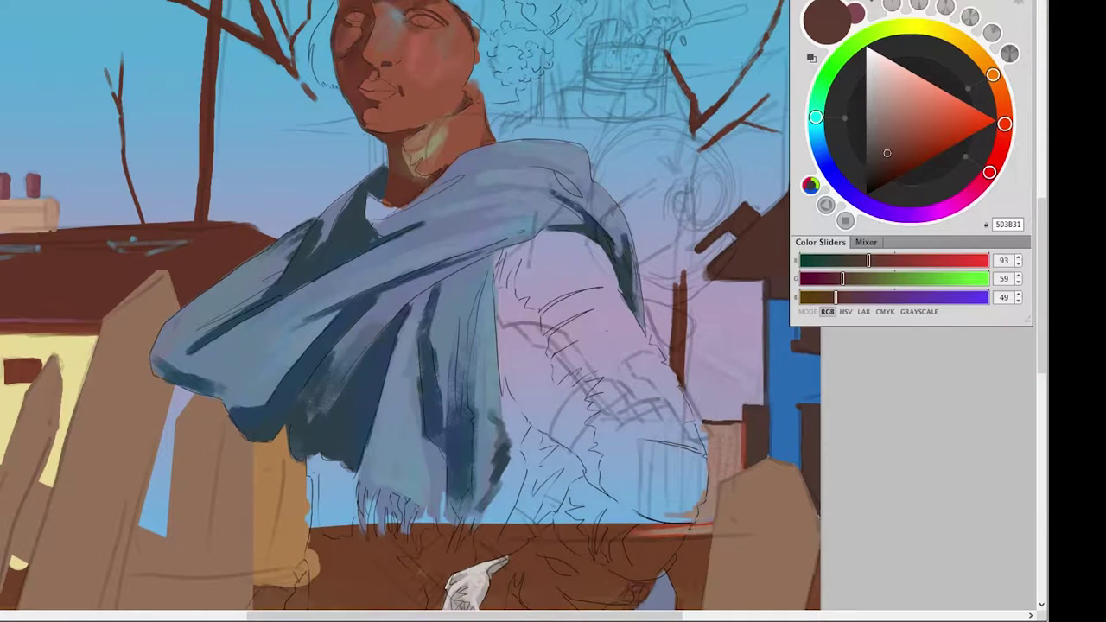
key(ctrl+shift+n)
text(Skin Light)
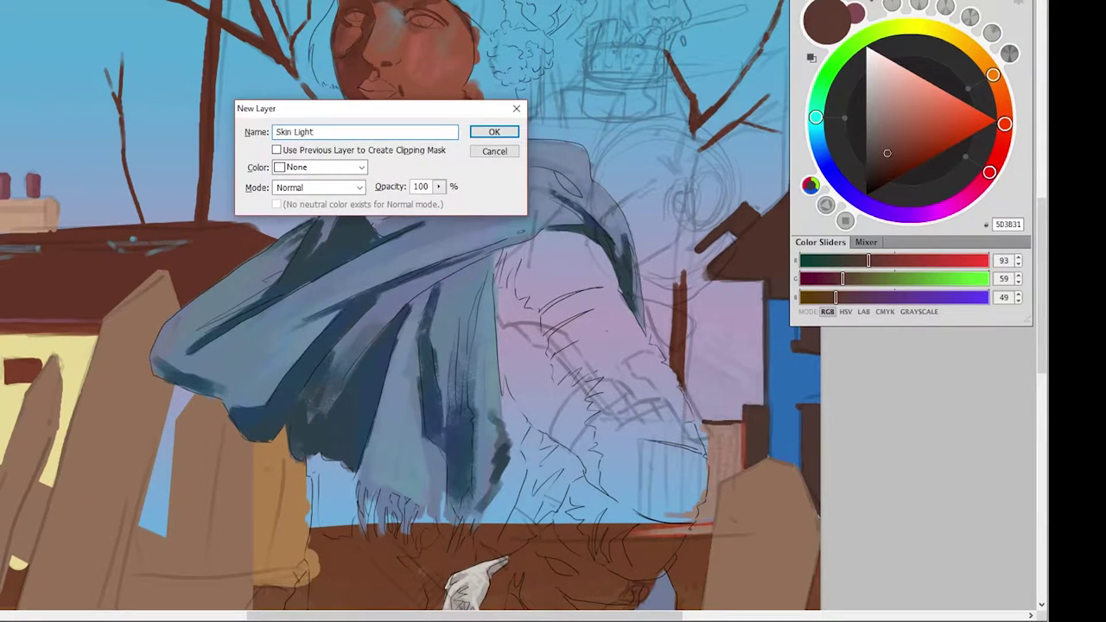
Add a new layer and warm the eye area, upper lip and cheek edge, lightening the chin.
key(Return)
scroll(432, 86, up, 3)
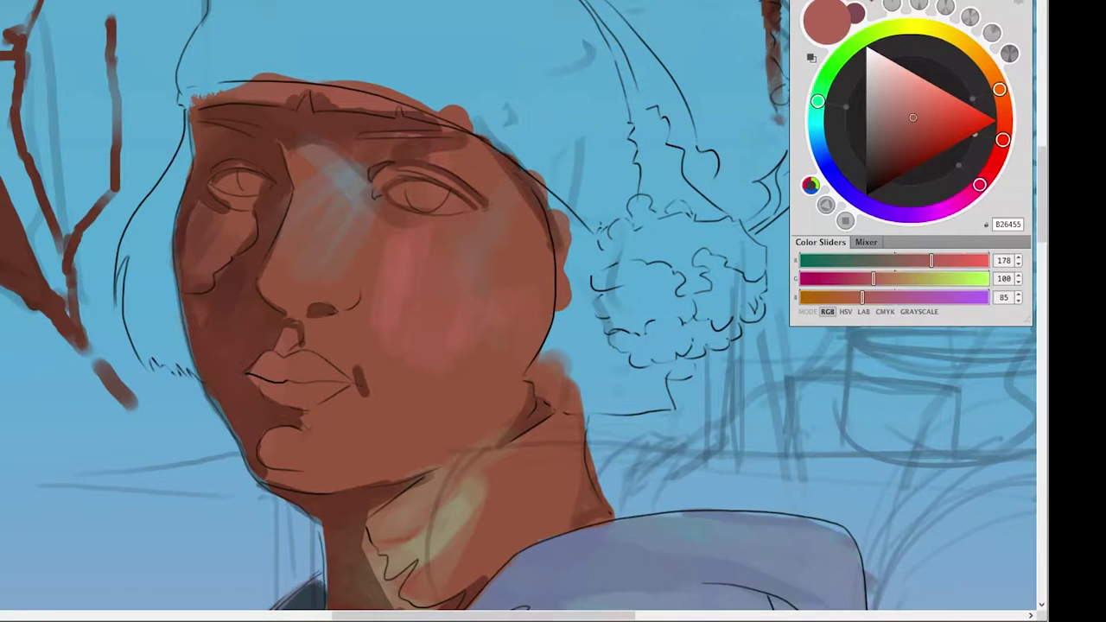
drag(293, 153, 371, 168)
drag(241, 204, 242, 275)
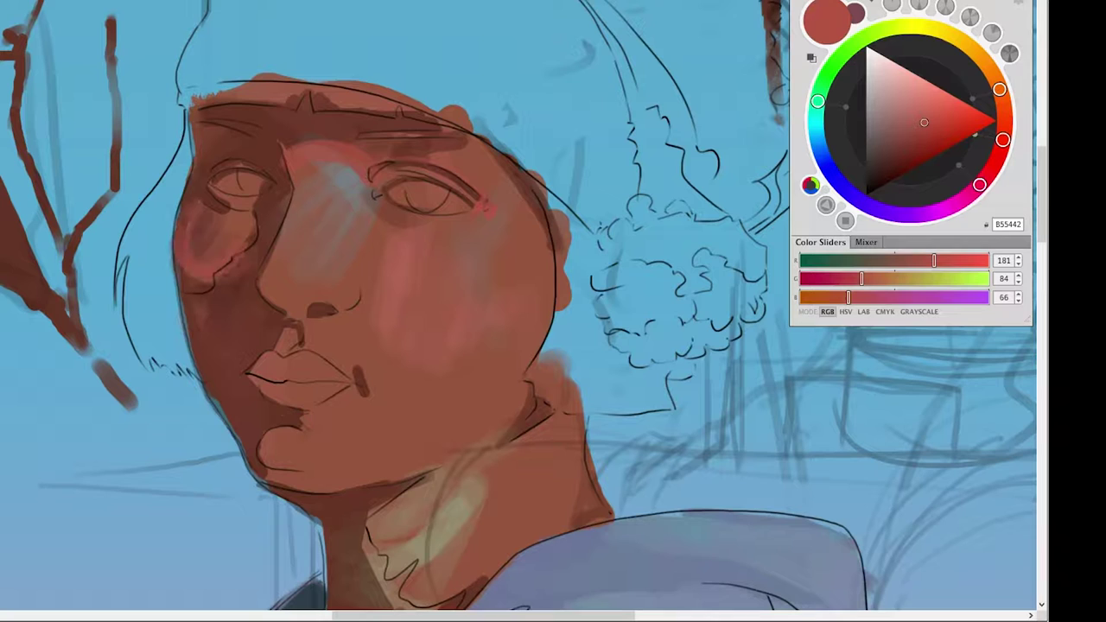
drag(252, 366, 286, 371)
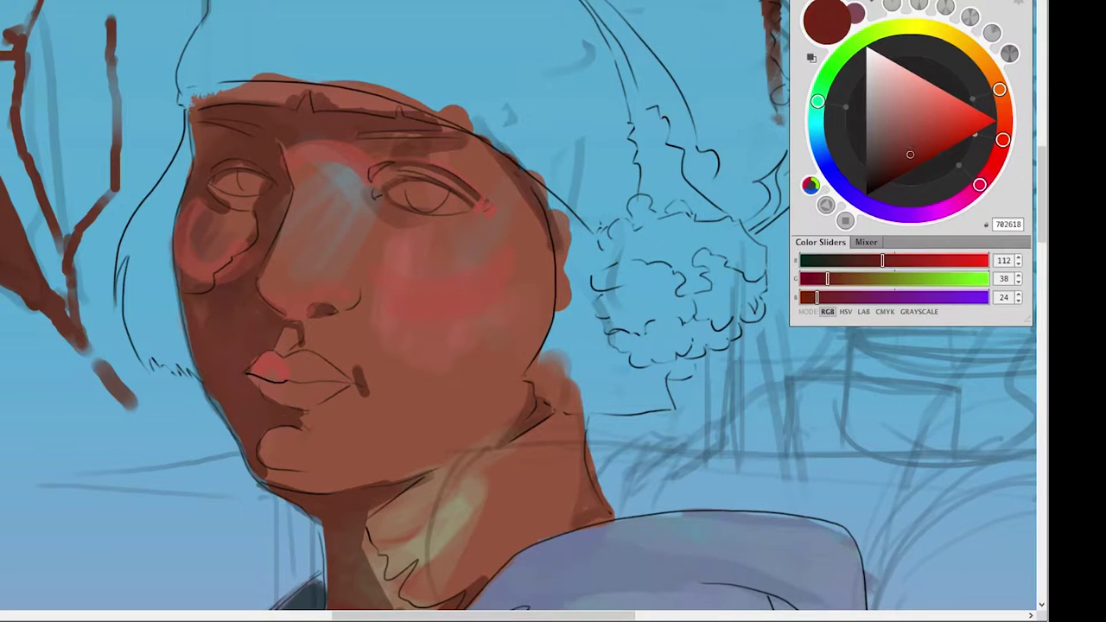
drag(199, 285, 217, 390)
drag(259, 426, 298, 471)
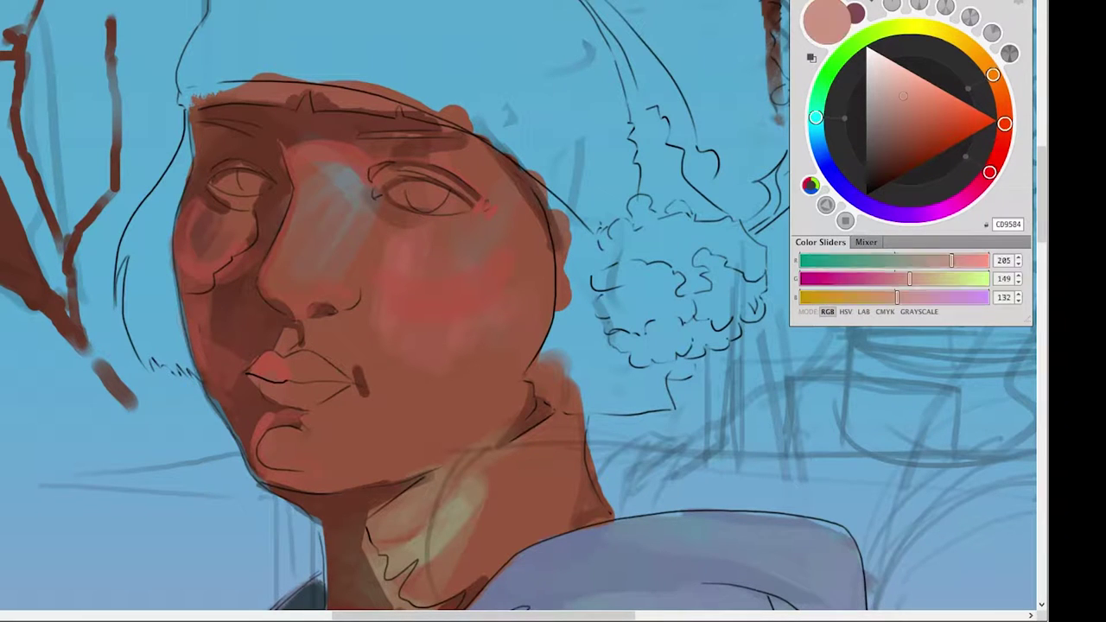
Highlight the nose bridge down to the tip and along the jaw in light pink.
mouse_move(346, 168)
mouse_down()
mouse_move(307, 182)
mouse_move(359, 259)
mouse_up()
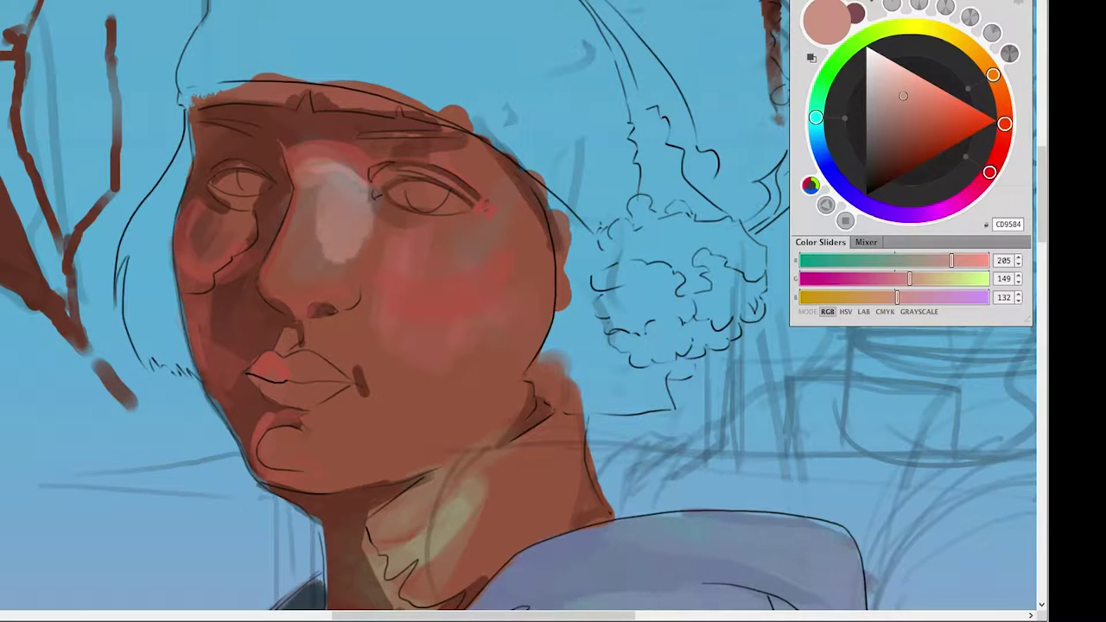
drag(302, 169, 320, 267)
mouse_move(318, 206)
mouse_down()
mouse_move(341, 276)
mouse_move(272, 285)
mouse_move(354, 304)
mouse_up()
mouse_move(356, 211)
mouse_down()
mouse_move(419, 259)
mouse_move(453, 259)
mouse_up()
drag(497, 373, 588, 321)
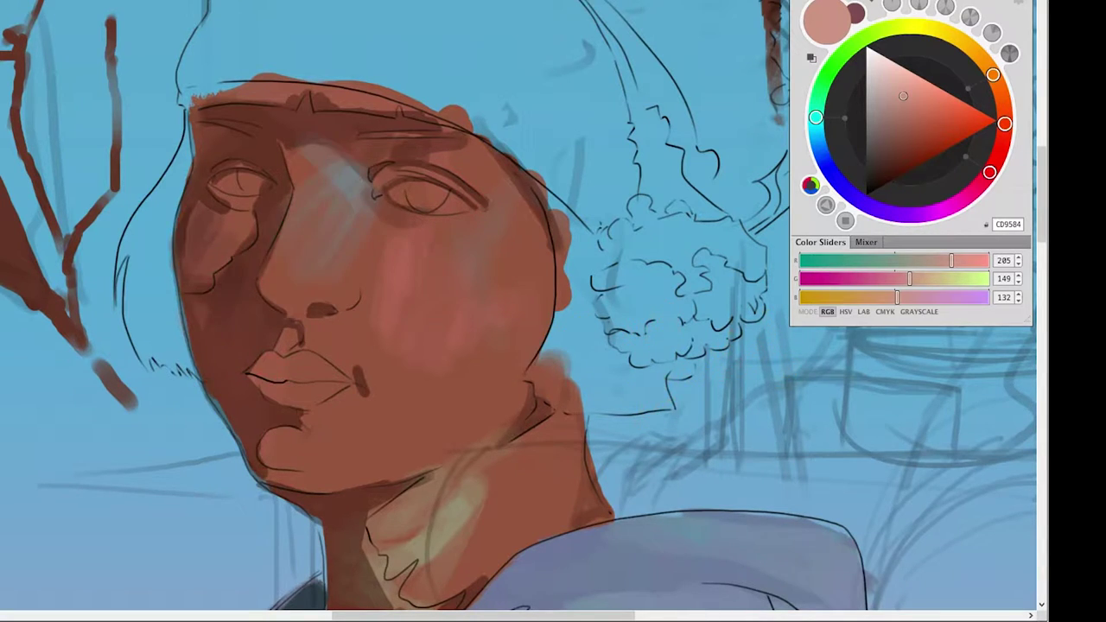
Delete the Skin Shadow layer and repaint dark brown shadows around the left eye, brow and cheek.
key(Delete)
key(Return)
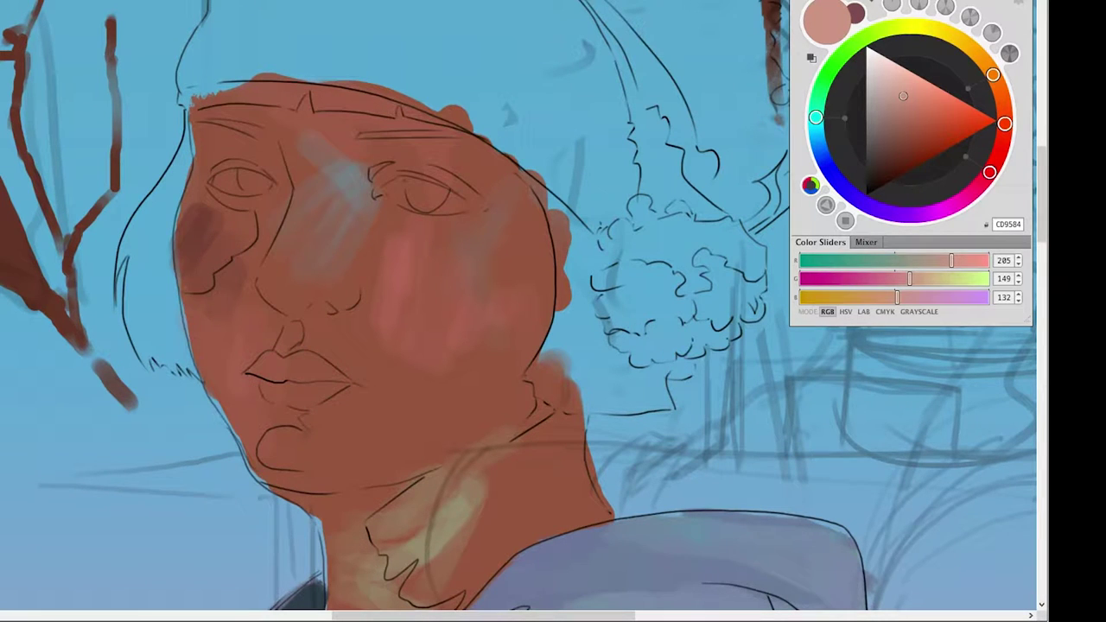
mouse_move(250, 140)
mouse_down()
mouse_move(278, 178)
mouse_move(258, 211)
mouse_up()
drag(279, 164, 263, 135)
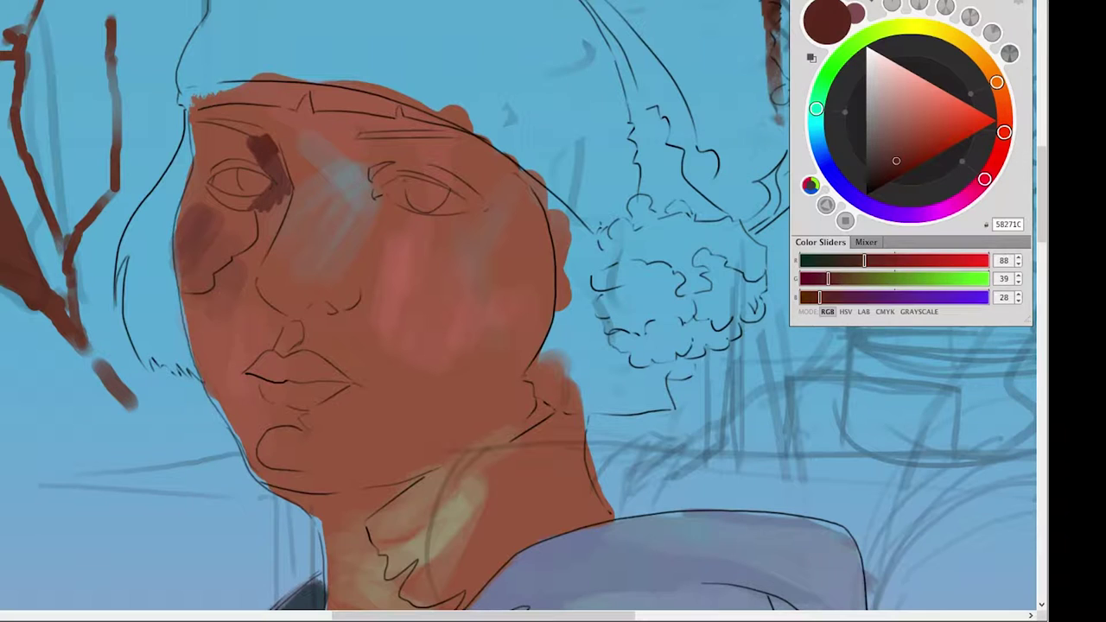
drag(238, 216, 194, 281)
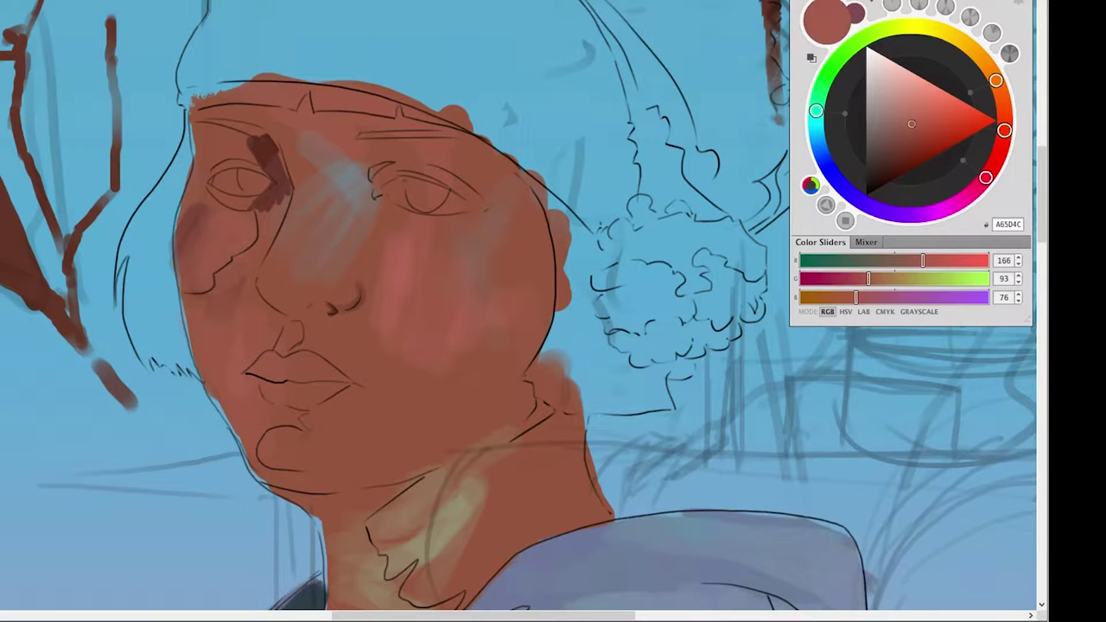
mouse_move(281, 199)
mouse_down()
mouse_move(250, 276)
mouse_move(294, 332)
mouse_move(229, 346)
mouse_up()
drag(251, 268, 216, 345)
mouse_move(207, 276)
mouse_down()
mouse_move(203, 359)
mouse_move(235, 389)
mouse_up()
mouse_move(246, 178)
mouse_down()
mouse_move(213, 202)
mouse_move(192, 183)
mouse_up()
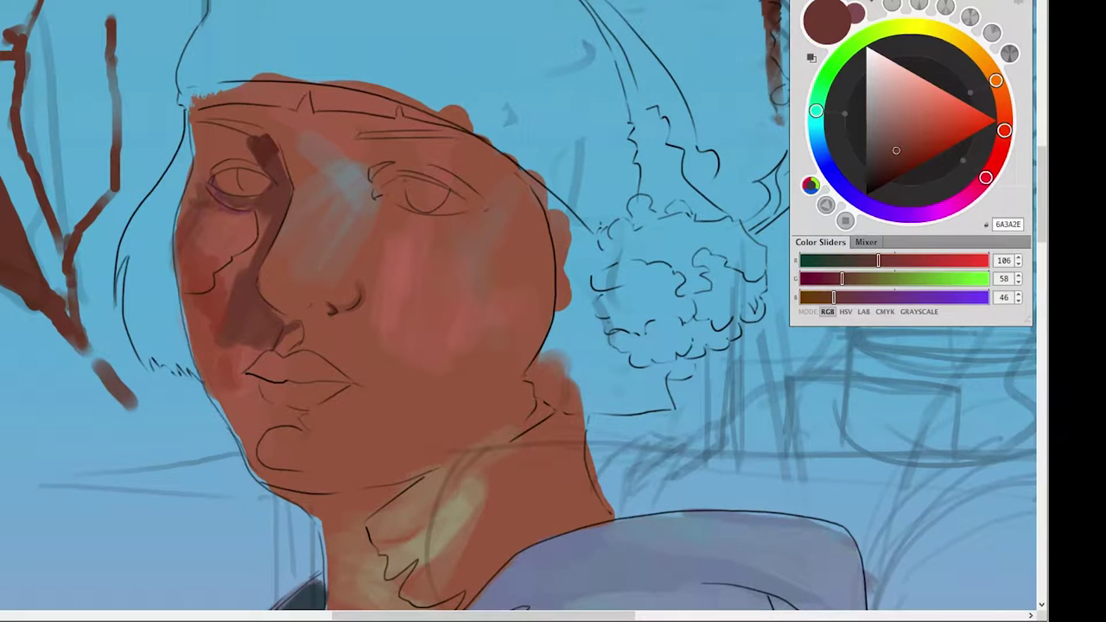
Paint light pink on the right cheek and dab highlights between the eyes and on the nose.
alt+click(407, 259)
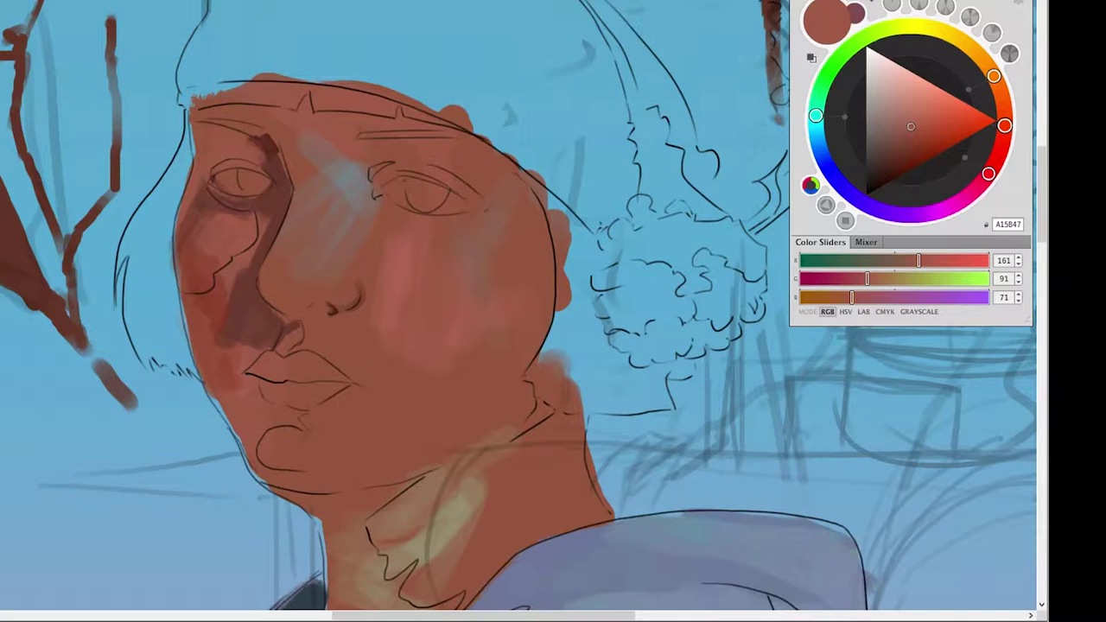
alt+click(415, 250)
drag(449, 225, 540, 199)
drag(484, 259, 544, 337)
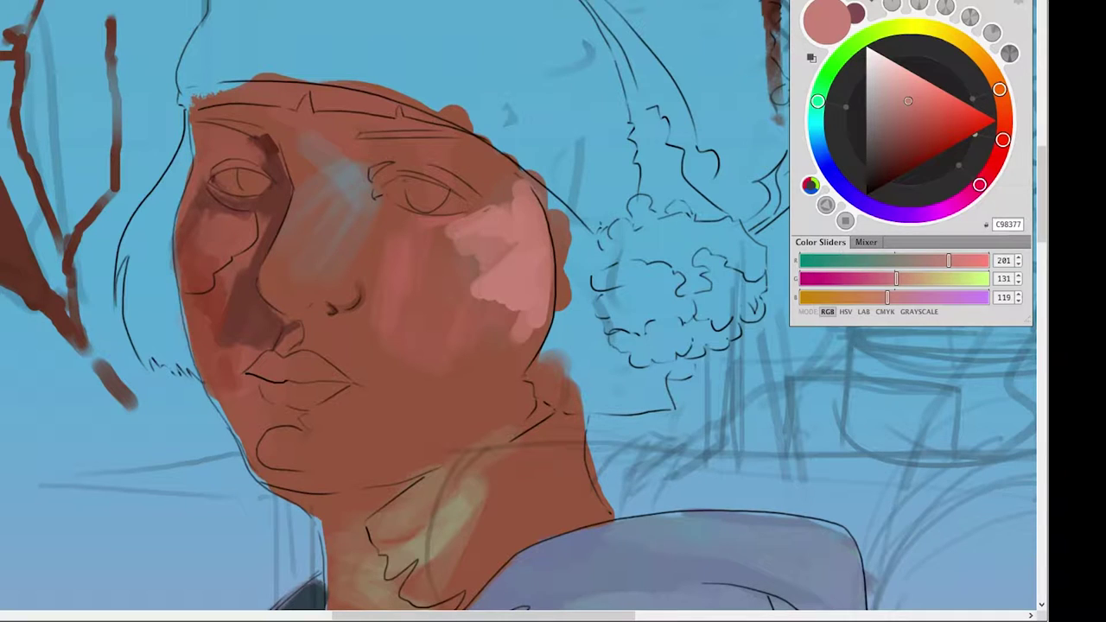
drag(327, 173, 332, 195)
mouse_move(270, 275)
mouse_down()
mouse_move(303, 295)
mouse_move(372, 385)
mouse_up()
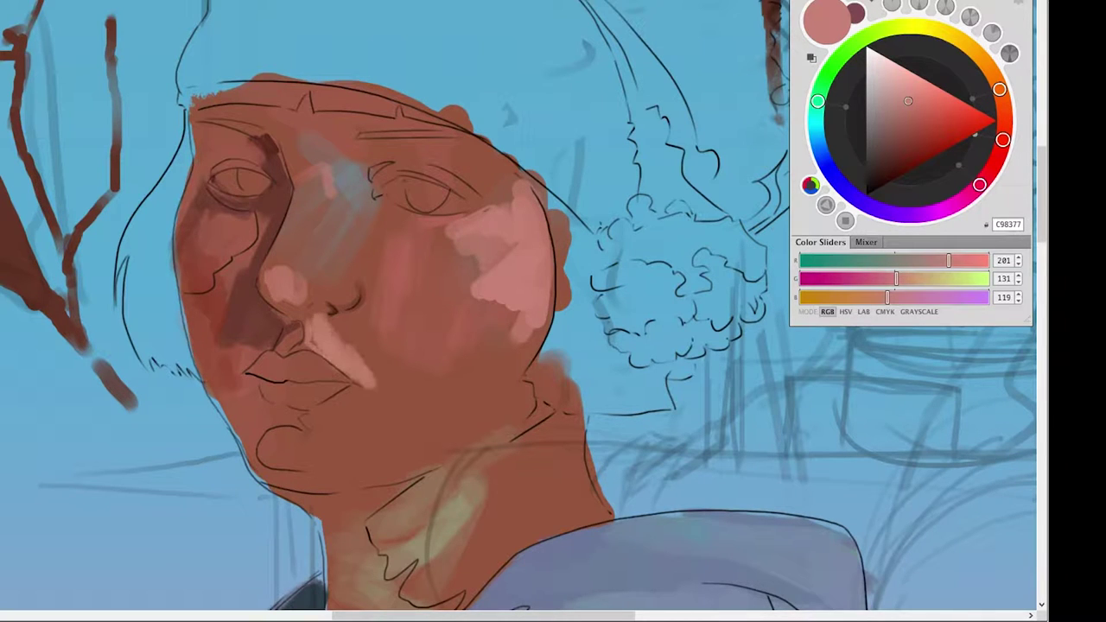
Carry light pink highlights over the mid-face, lower cheek, lips, chin and down the neck.
drag(350, 169, 367, 268)
drag(372, 199, 457, 255)
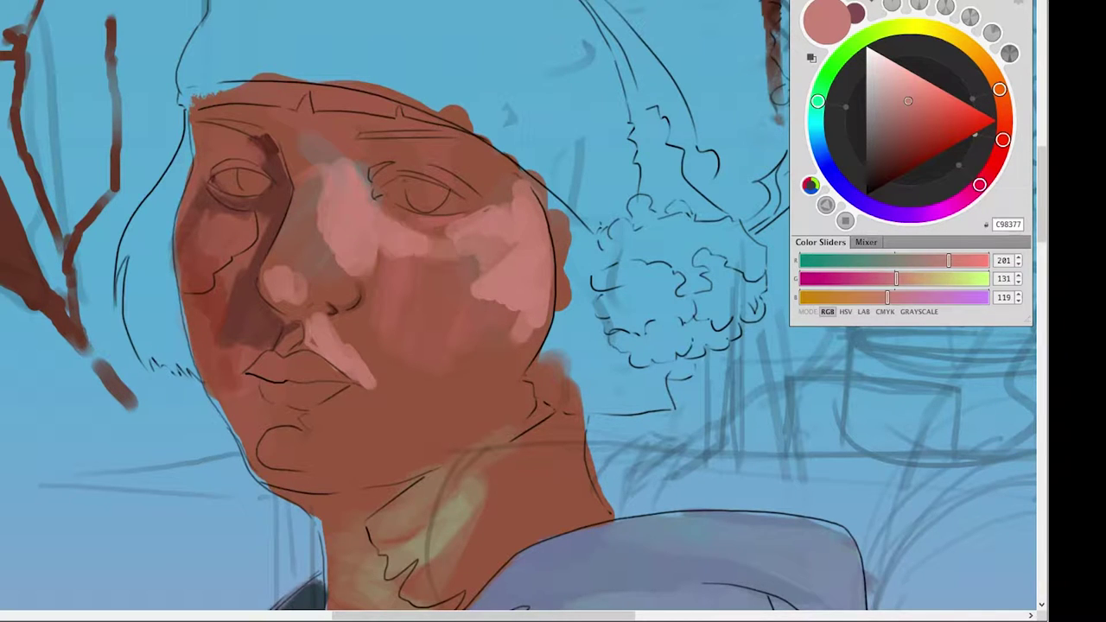
drag(363, 251, 475, 320)
drag(406, 276, 528, 432)
drag(406, 441, 276, 449)
drag(311, 415, 367, 398)
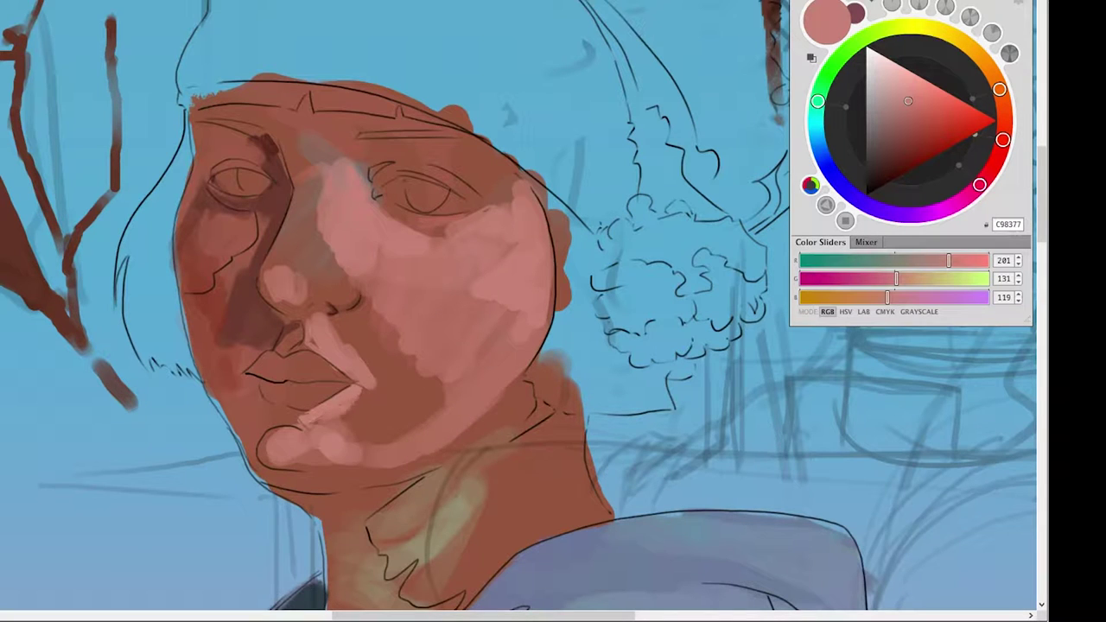
drag(337, 363, 406, 311)
mouse_move(371, 350)
mouse_down()
mouse_move(440, 432)
mouse_move(311, 458)
mouse_up()
drag(440, 449, 544, 544)
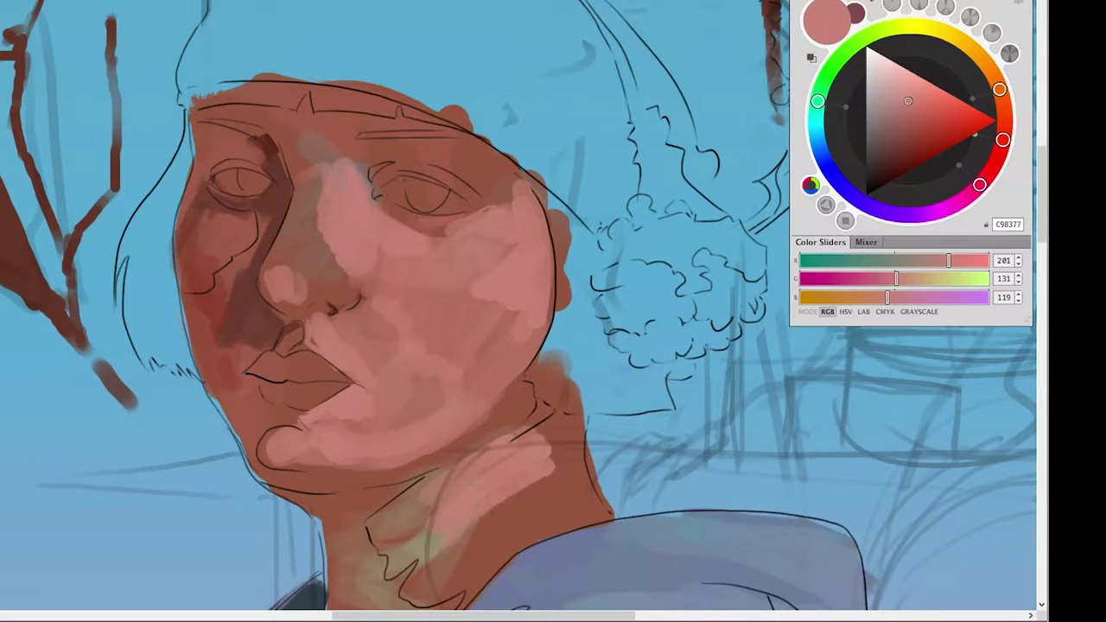
drag(553, 449, 440, 601)
Paint a dark red, then dark brown shadow under the chin.
alt+click(510, 414)
mouse_move(256, 466)
mouse_down()
mouse_move(302, 485)
mouse_move(387, 492)
mouse_up()
alt+click(346, 484)
drag(319, 479, 394, 516)
drag(256, 477, 337, 519)
Paint dark shading down the neck.
scroll(519, 346, down, 5)
drag(399, 388, 415, 523)
drag(553, 423, 389, 553)
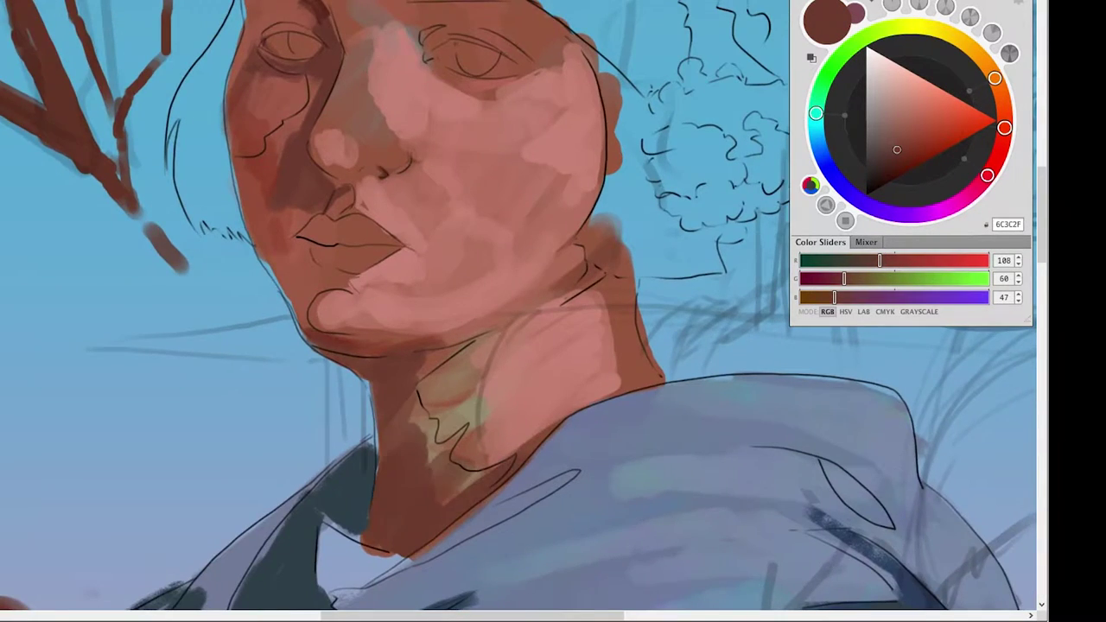
drag(381, 458, 397, 545)
scroll(518, 346, up, 7)
alt+click(518, 86)
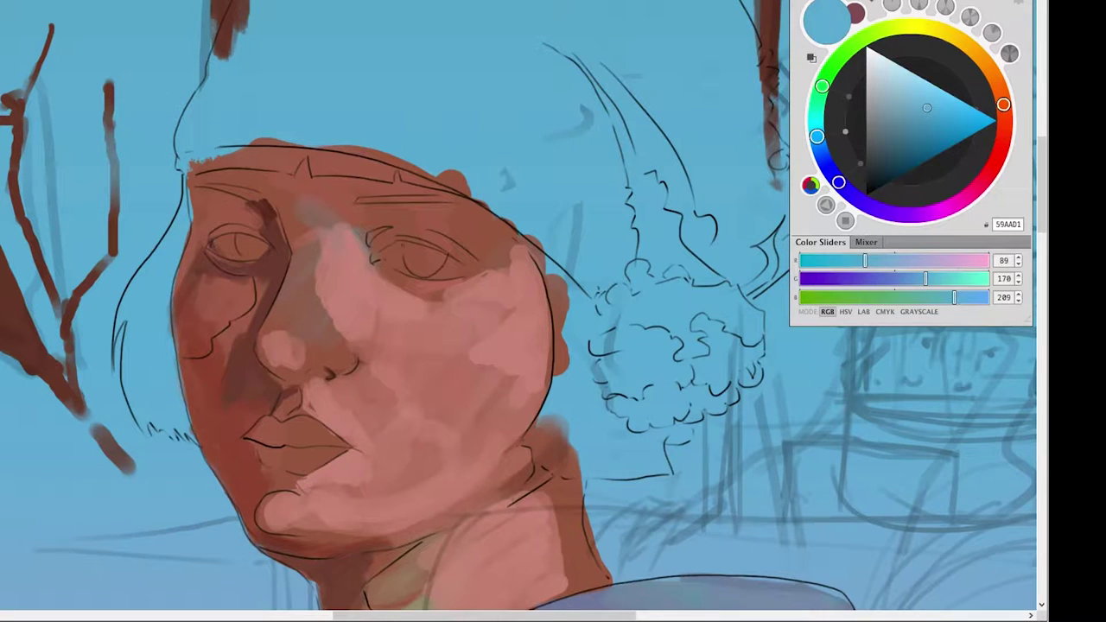
Add a light blue rim on the face's left edge and pale strokes across the cheek and above the right eye.
mouse_move(192, 235)
mouse_down()
mouse_move(173, 296)
mouse_move(183, 393)
mouse_move(226, 487)
mouse_up()
drag(517, 296, 399, 362)
alt+click(467, 327)
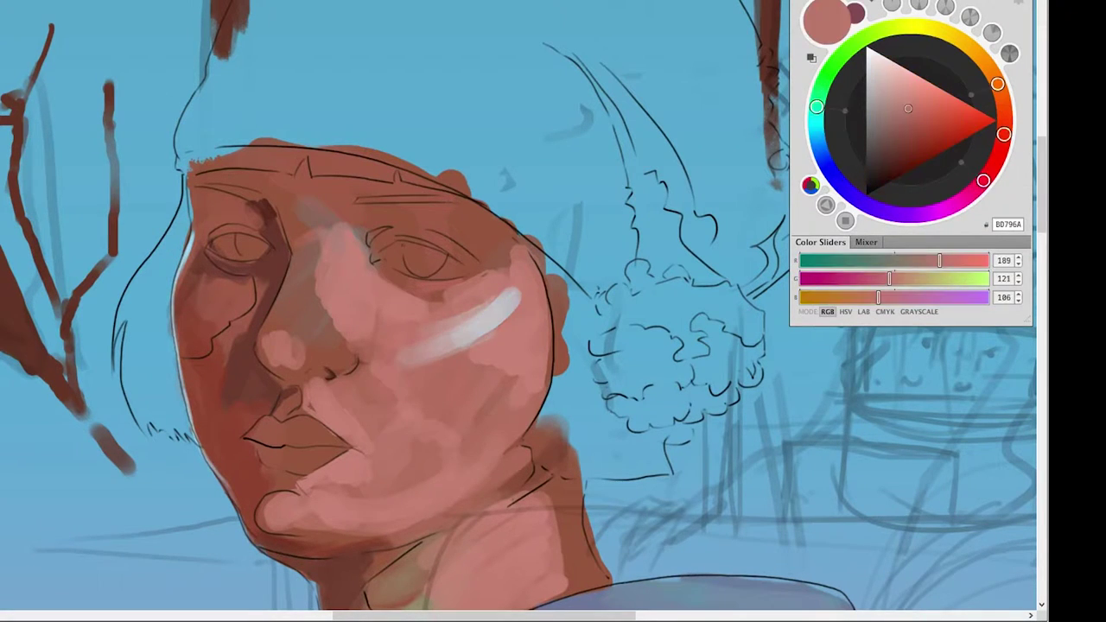
drag(411, 210, 508, 258)
Darken the right upper eyelid in dark brown and brighten the whites of both eyes.
alt+click(381, 235)
mouse_move(368, 246)
mouse_down()
mouse_move(388, 226)
mouse_move(467, 256)
mouse_up()
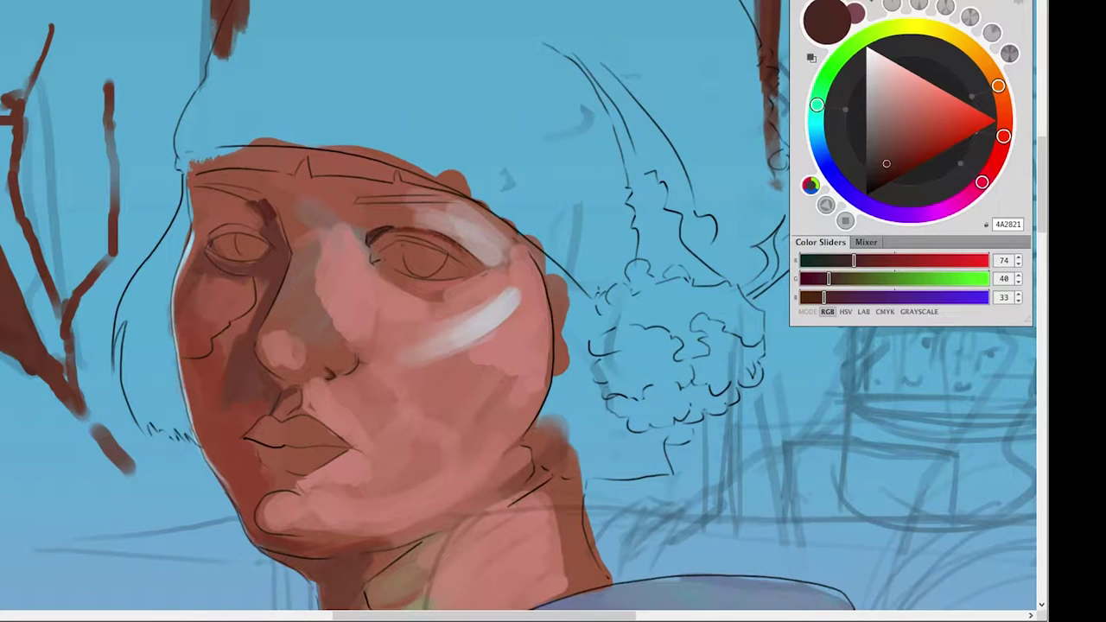
drag(389, 249, 460, 263)
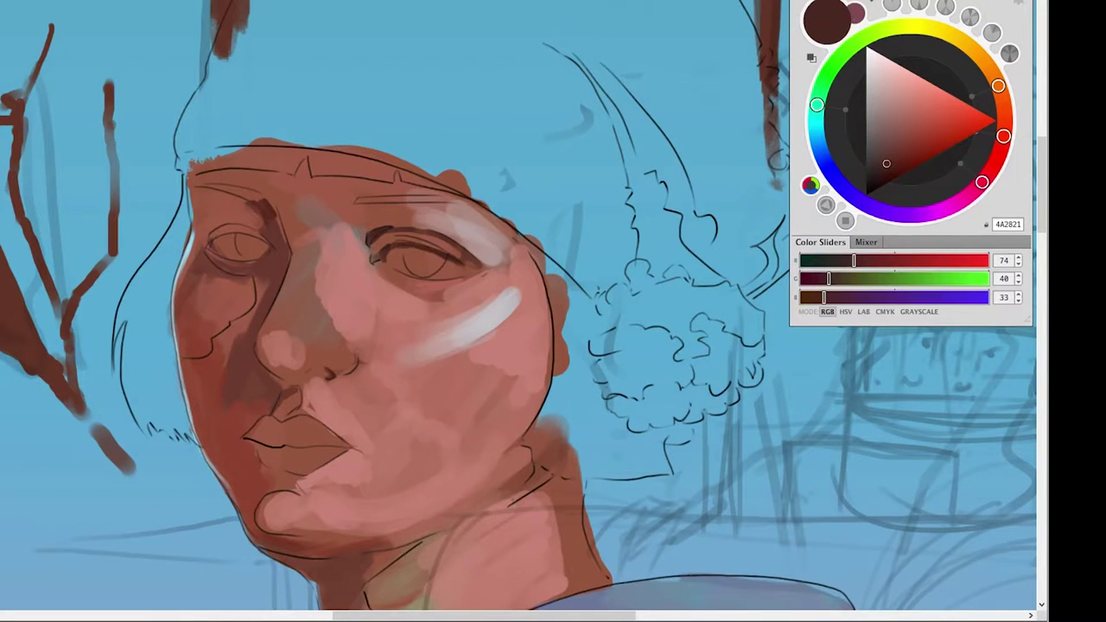
alt+click(458, 221)
drag(391, 258, 458, 260)
alt+click(424, 258)
drag(218, 246, 247, 257)
Add a faint warm red stroke on the cheek and reddish shading between the eyes.
alt+click(467, 329)
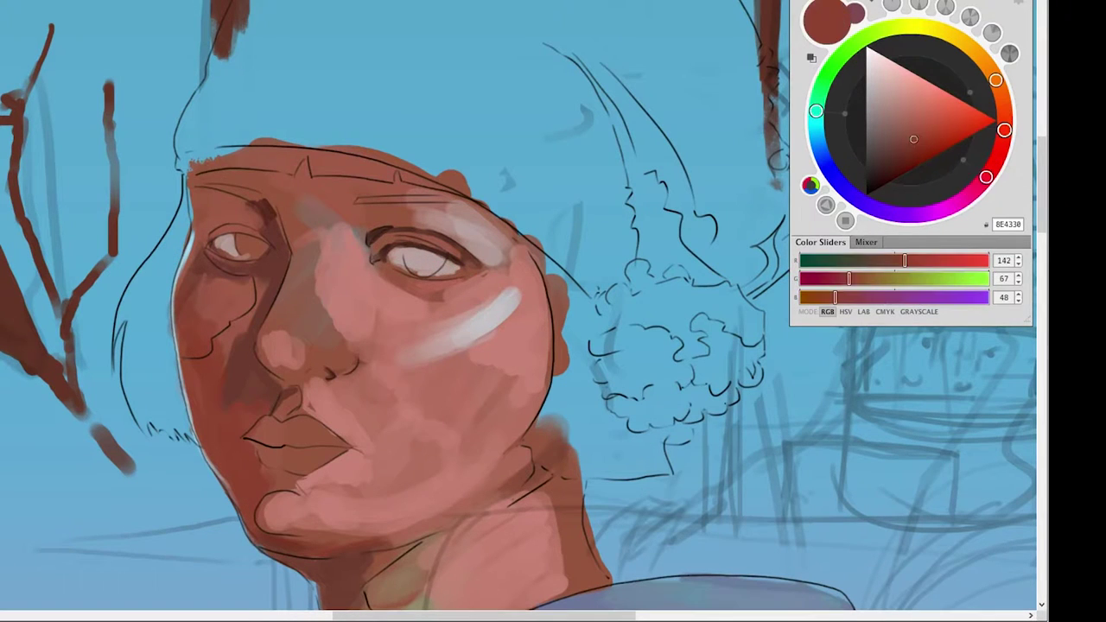
drag(428, 350, 492, 315)
alt+click(233, 285)
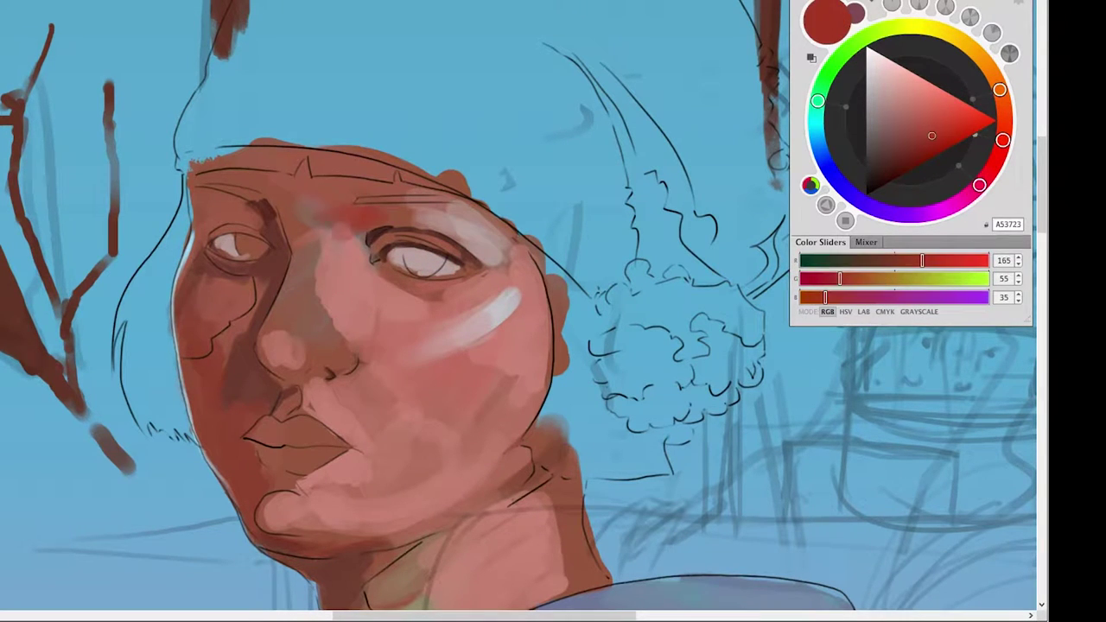
drag(307, 220, 354, 202)
Highlight the nose bridge, nose tip and left cheek with light pink.
alt+click(363, 294)
drag(311, 356, 354, 368)
mouse_move(293, 251)
mouse_down()
mouse_move(277, 337)
mouse_move(337, 344)
mouse_move(299, 321)
mouse_move(298, 361)
mouse_move(349, 369)
mouse_up()
alt+click(381, 285)
alt+click(328, 380)
Shade under the right eye, brighten its white, darken its lid and paint a dark brown iris.
alt+click(384, 268)
mouse_move(367, 264)
mouse_down()
mouse_move(407, 285)
mouse_move(458, 242)
mouse_move(428, 242)
mouse_move(440, 273)
mouse_up()
alt+click(381, 266)
alt+click(432, 259)
alt+click(463, 259)
alt+click(427, 263)
Brighten the cheek beside the right eye and cover the reddish forehead with lighter pink skin tone.
alt+click(483, 371)
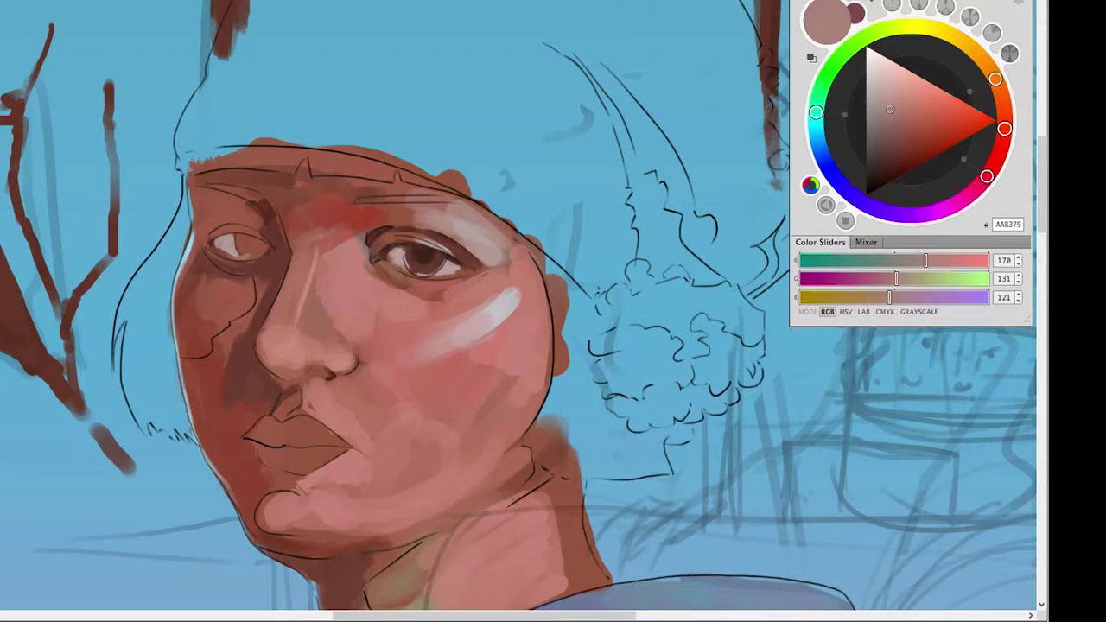
alt+click(441, 277)
drag(468, 276, 541, 240)
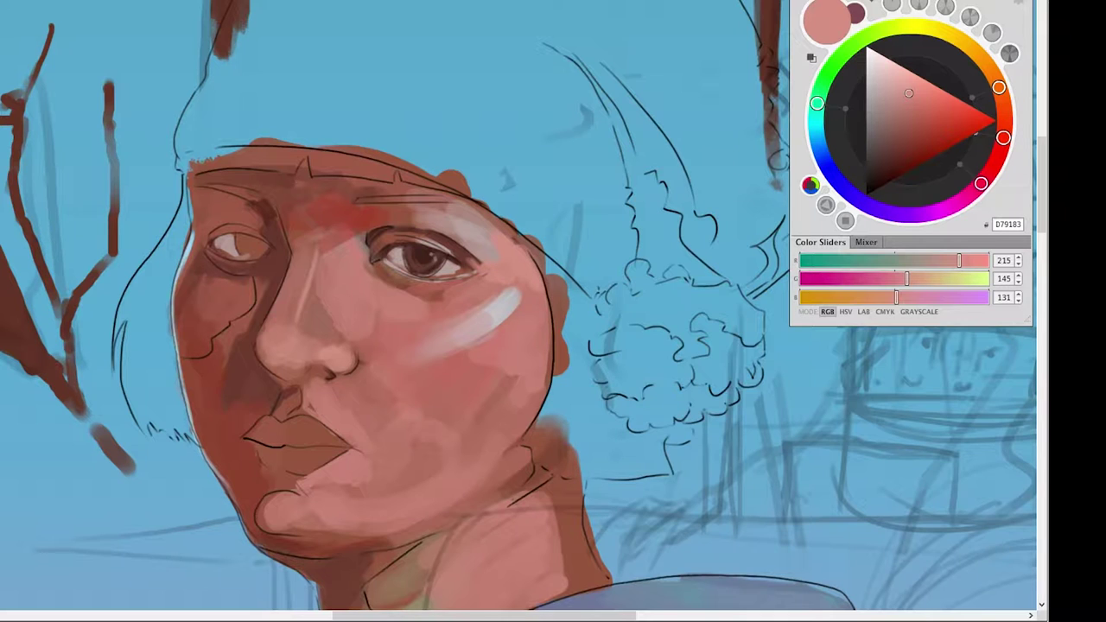
drag(343, 226, 399, 214)
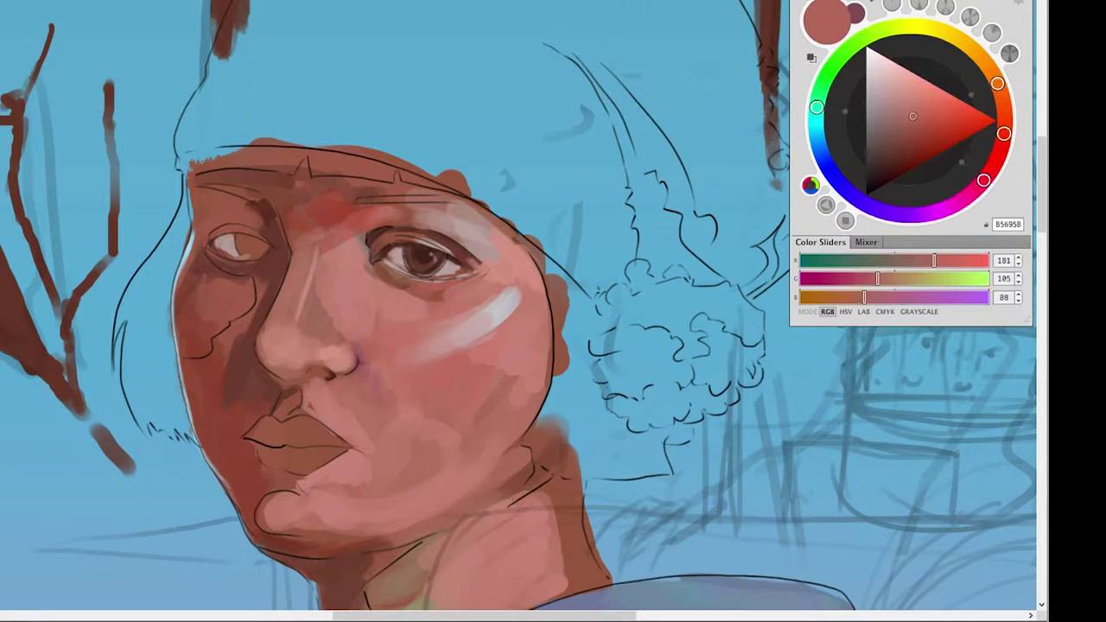
ctrl+click(378, 317)
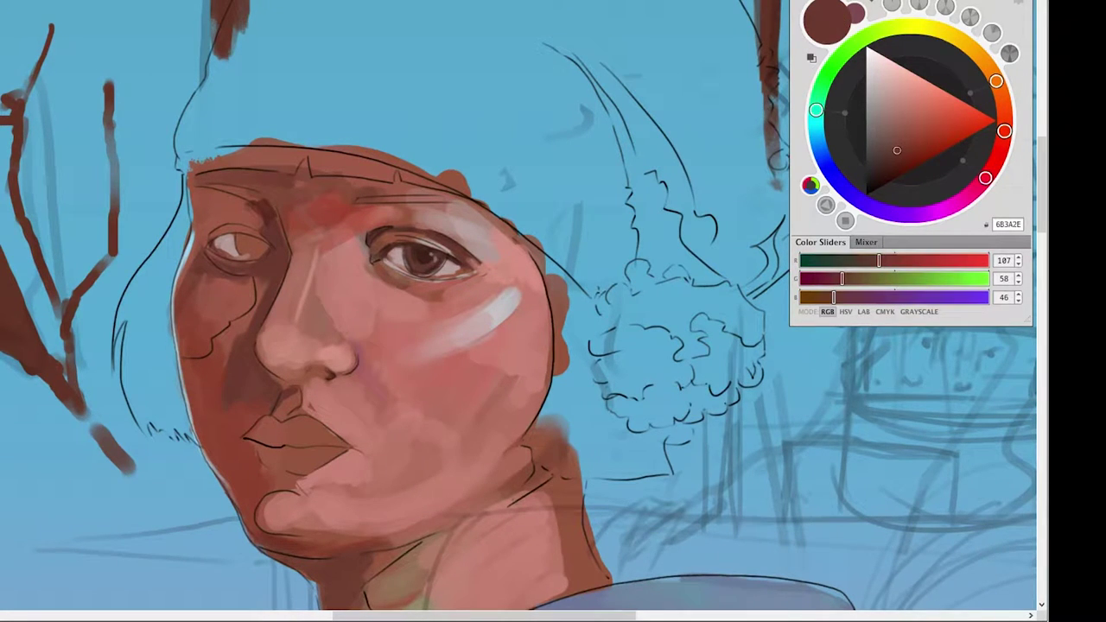
ctrl+click(372, 363)
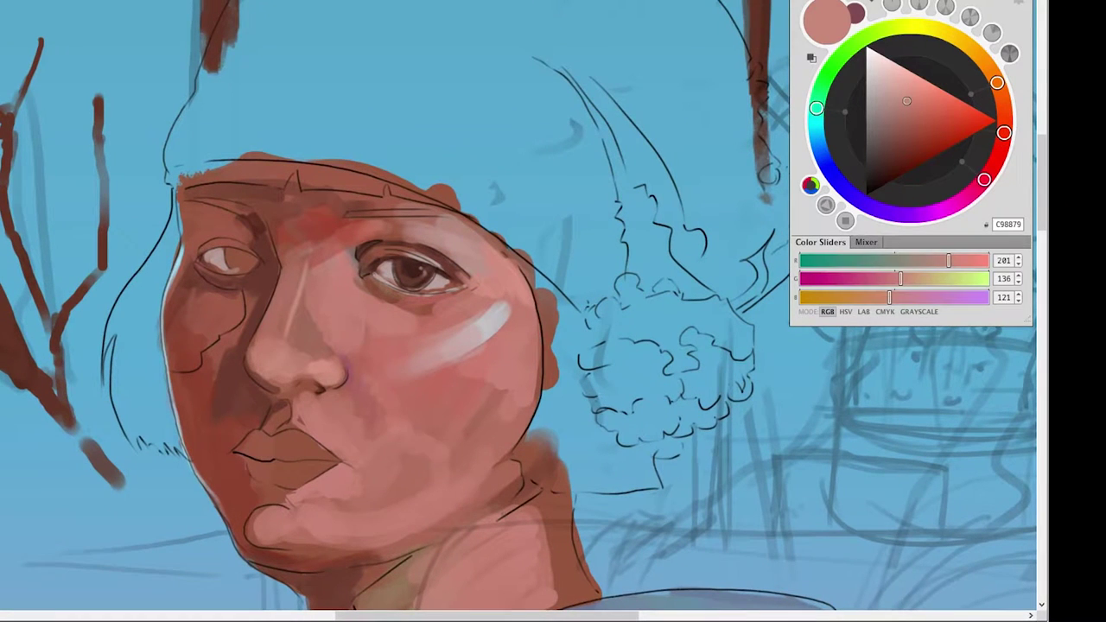
ctrl+click(382, 223)
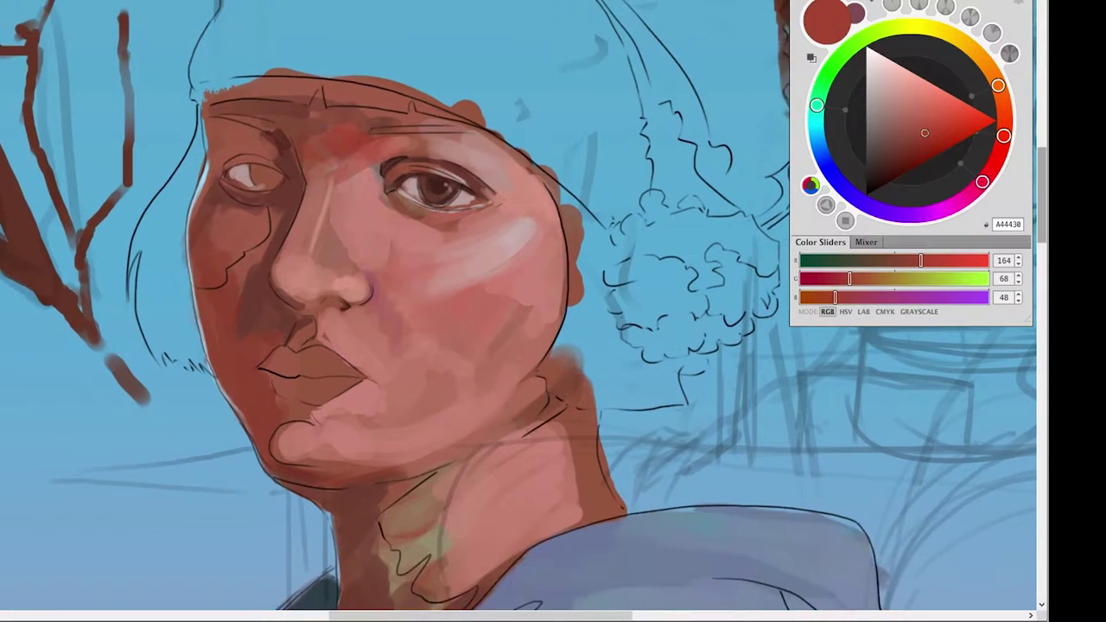
Paint the upper and lower lips red and darken the line between them in maroon.
ctrl+click(436, 191)
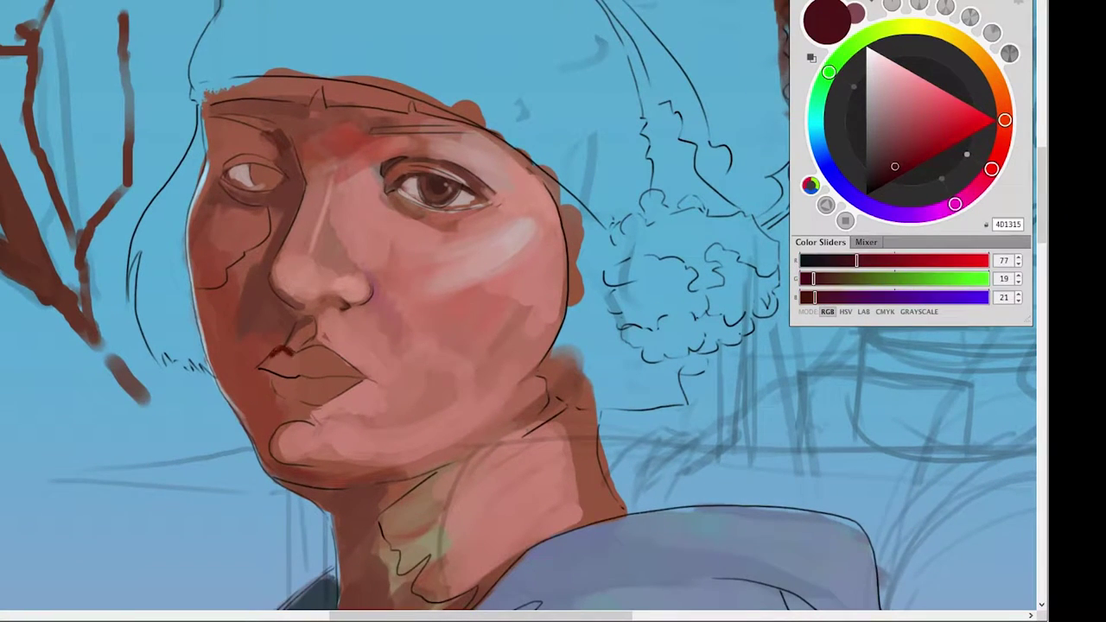
ctrl+click(294, 353)
mouse_move(354, 363)
mouse_down()
mouse_move(304, 360)
mouse_move(349, 373)
mouse_up()
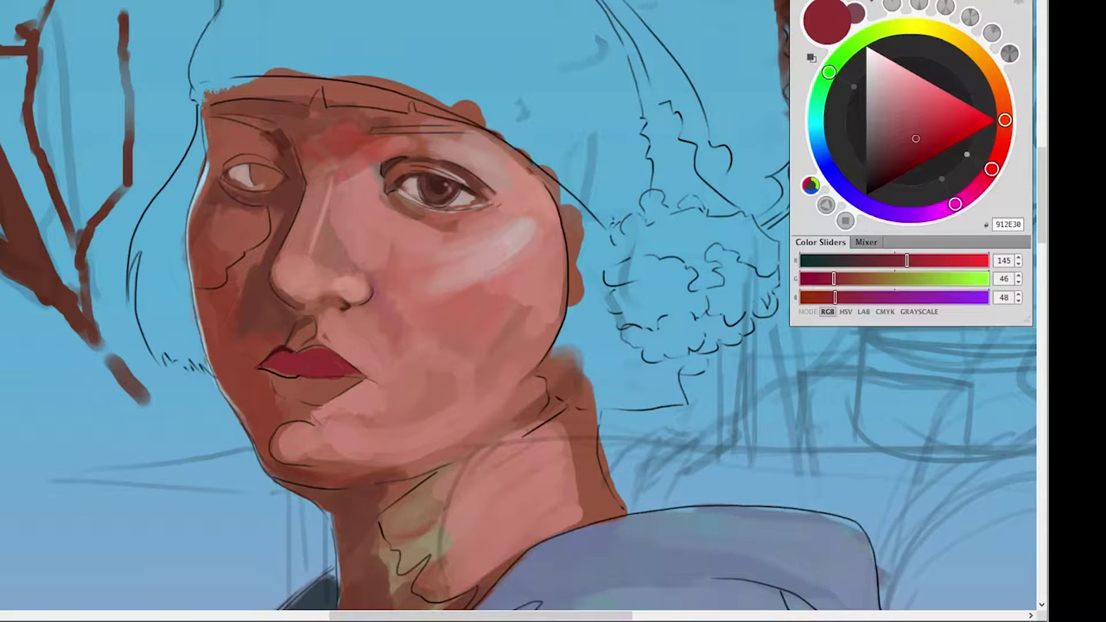
drag(275, 380, 358, 386)
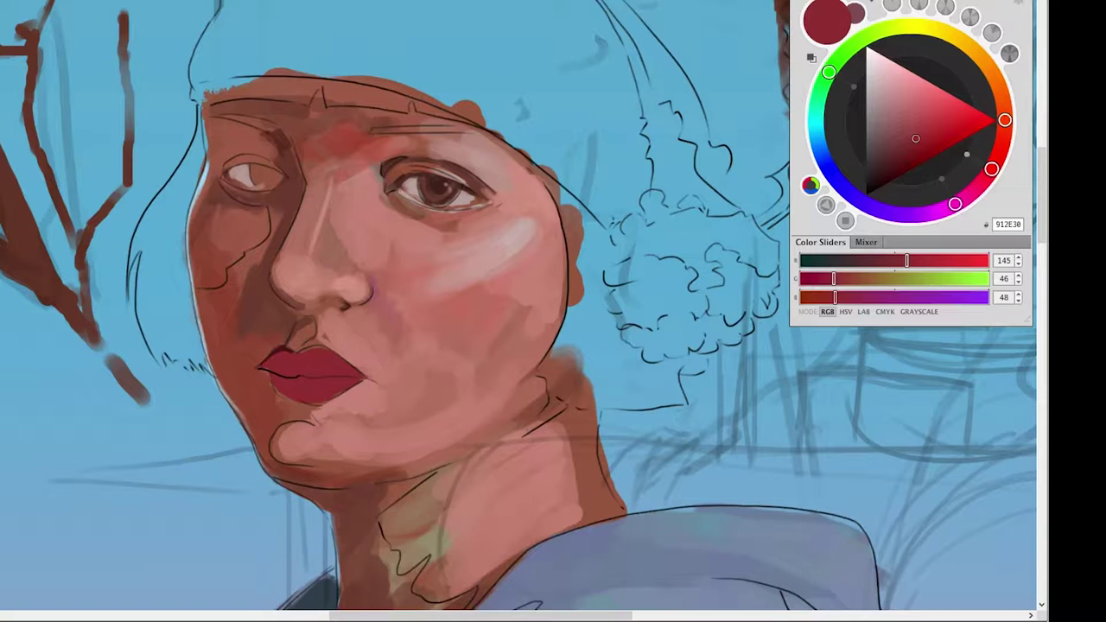
ctrl+click(331, 344)
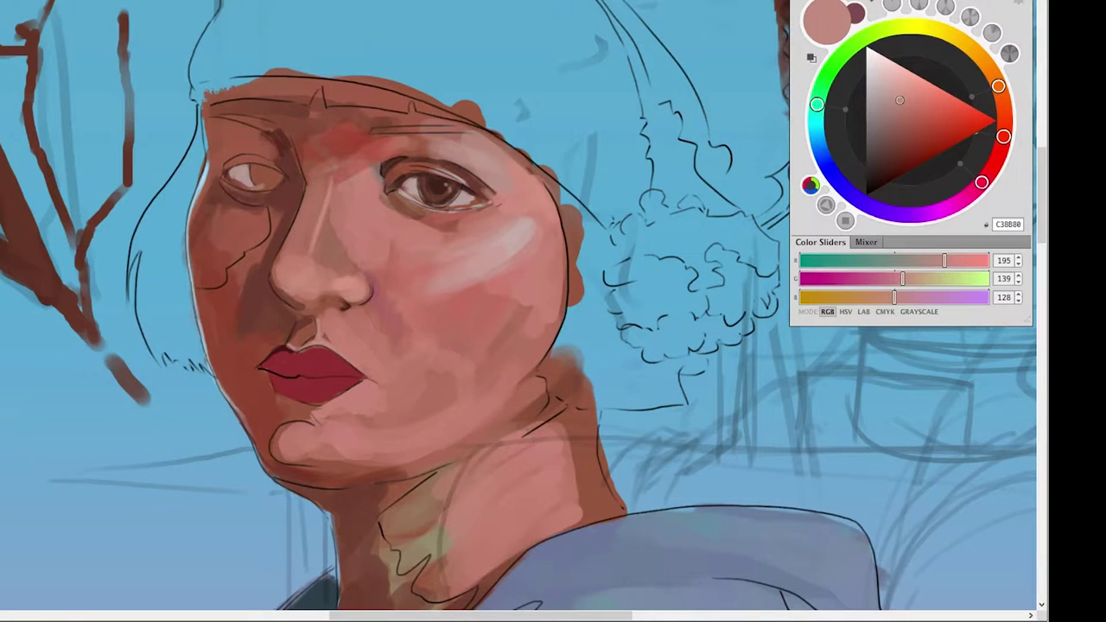
ctrl+click(297, 367)
drag(299, 368, 269, 358)
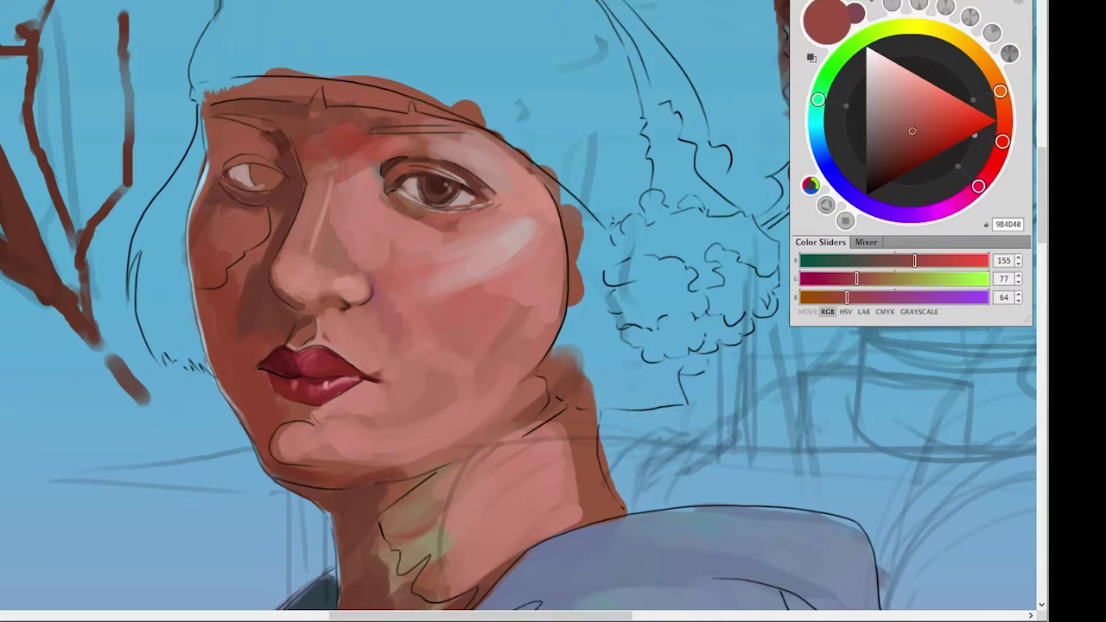
Add light highlights on the nose tip and along the nose bridge.
drag(304, 273, 292, 297)
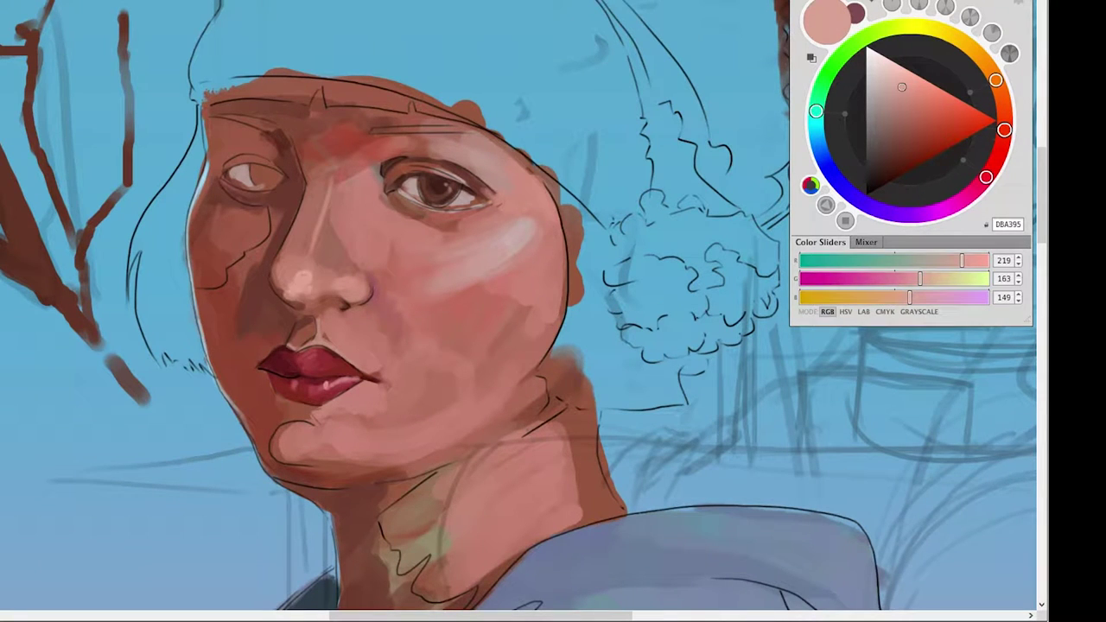
drag(337, 177, 325, 264)
ctrl+click(436, 189)
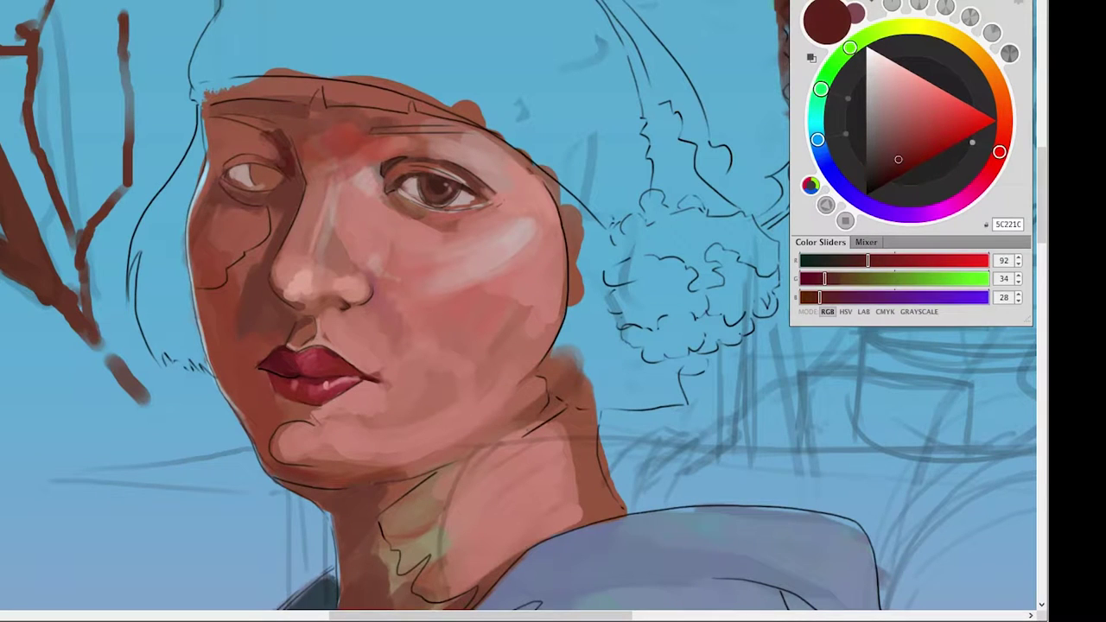
ctrl+click(252, 173)
Darken the left eyebrow, eye socket and under-eye, and hatch warm brown strokes on the left cheek.
mouse_move(283, 128)
mouse_down()
mouse_move(259, 165)
mouse_move(292, 165)
mouse_move(216, 130)
mouse_up()
mouse_move(223, 175)
mouse_down()
mouse_move(275, 166)
mouse_move(303, 204)
mouse_up()
mouse_move(273, 170)
mouse_down()
mouse_move(299, 202)
mouse_move(268, 186)
mouse_move(285, 192)
mouse_up()
ctrl+click(259, 199)
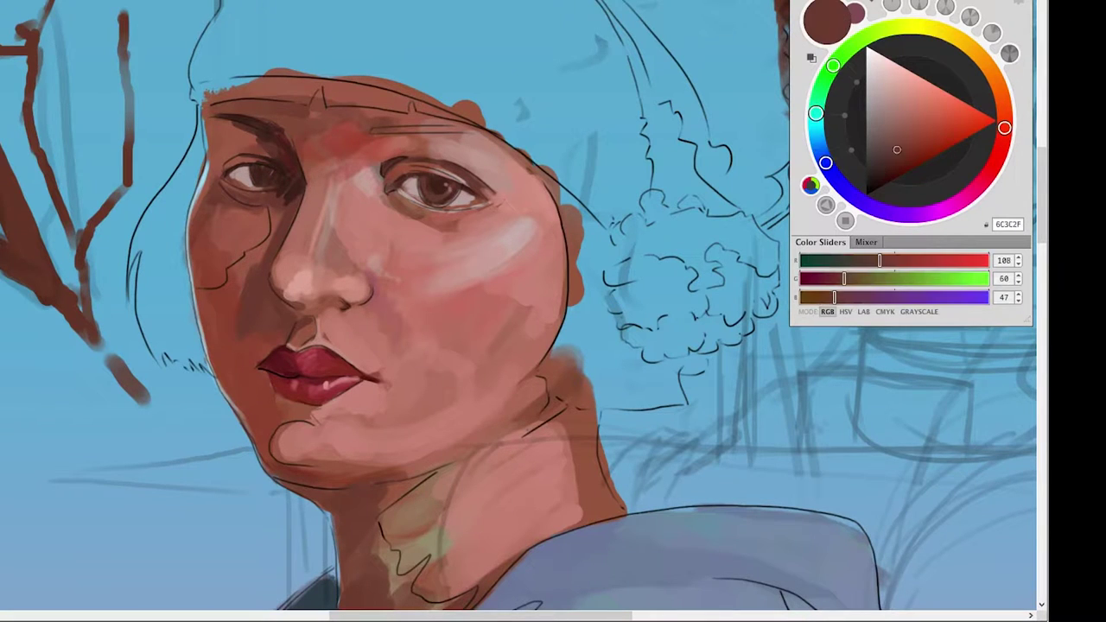
drag(208, 147, 260, 169)
ctrl+click(277, 216)
drag(208, 235, 238, 212)
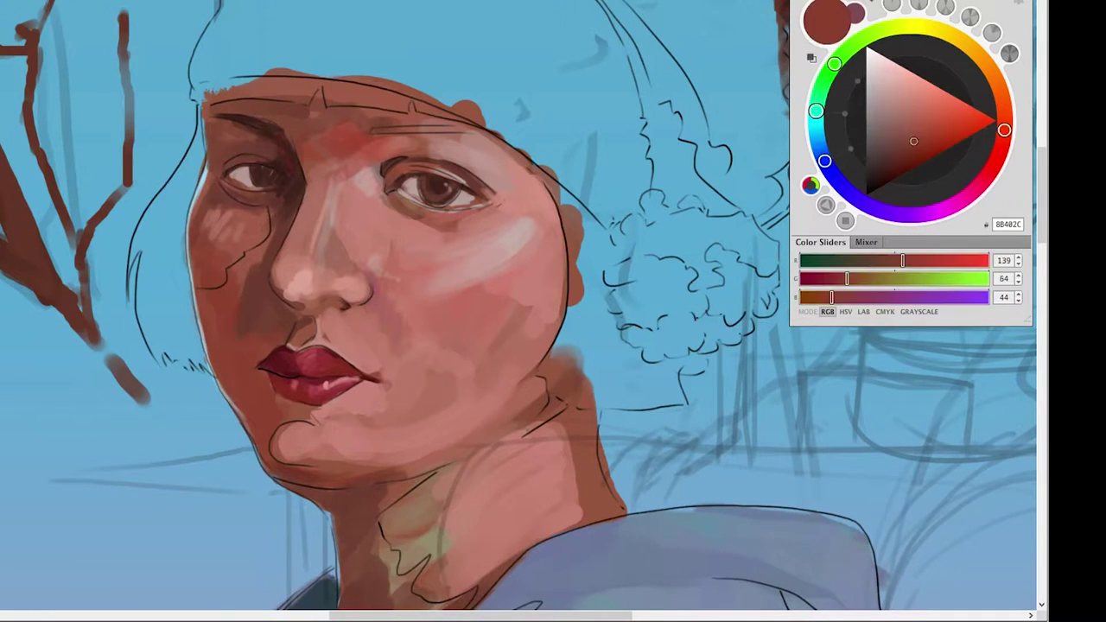
Sample paler pink and darker brown tones from the cheeks, ending on a very dark brown.
ctrl+click(467, 285)
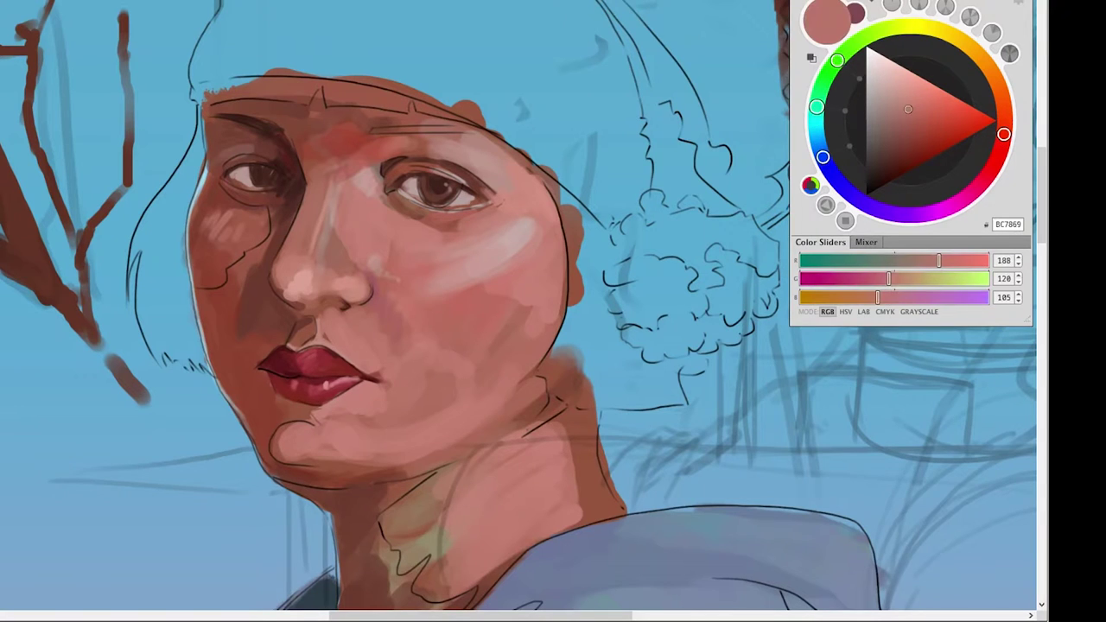
ctrl+click(548, 266)
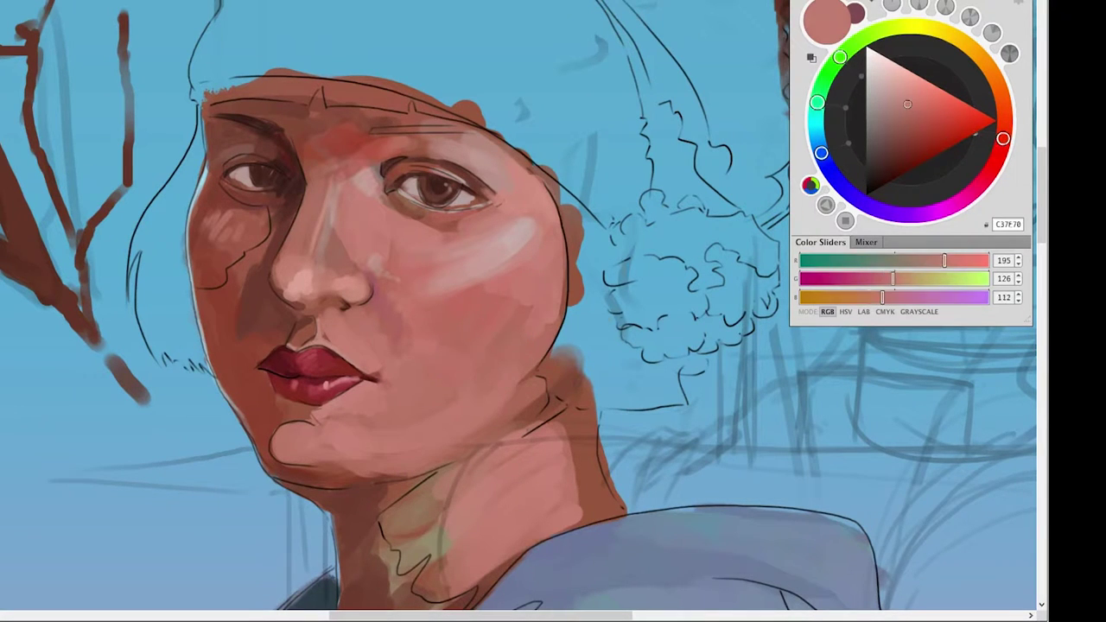
ctrl+click(519, 246)
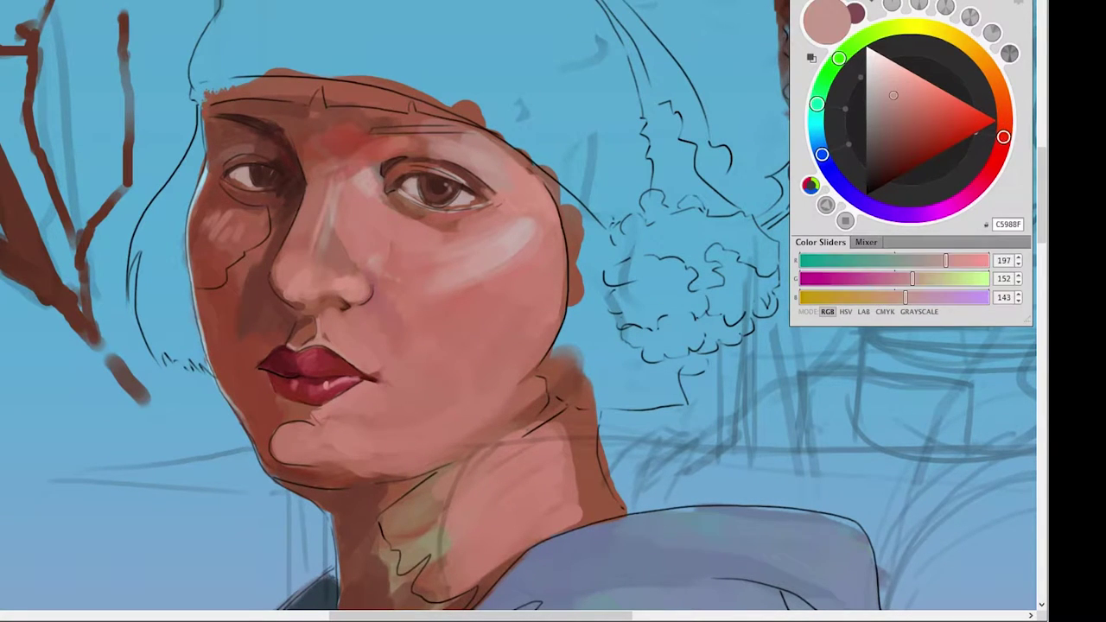
ctrl+click(242, 276)
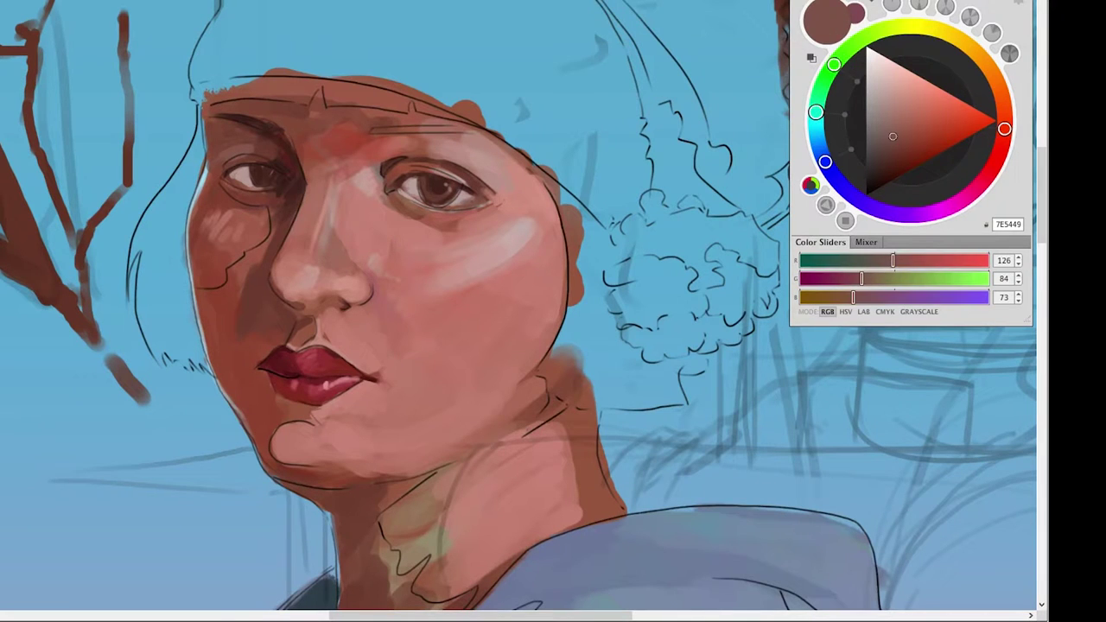
ctrl+click(242, 177)
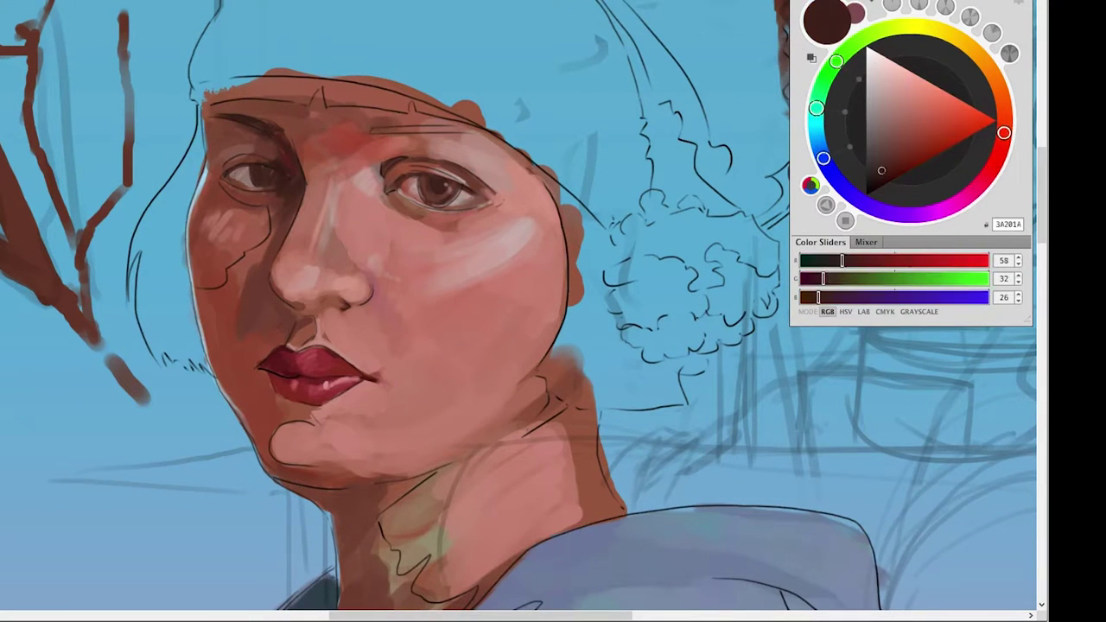
Paint dark brown hair down the left side of the face from temple to jaw, plus the hairline.
mouse_move(171, 199)
mouse_down()
mouse_move(129, 292)
mouse_move(152, 346)
mouse_up()
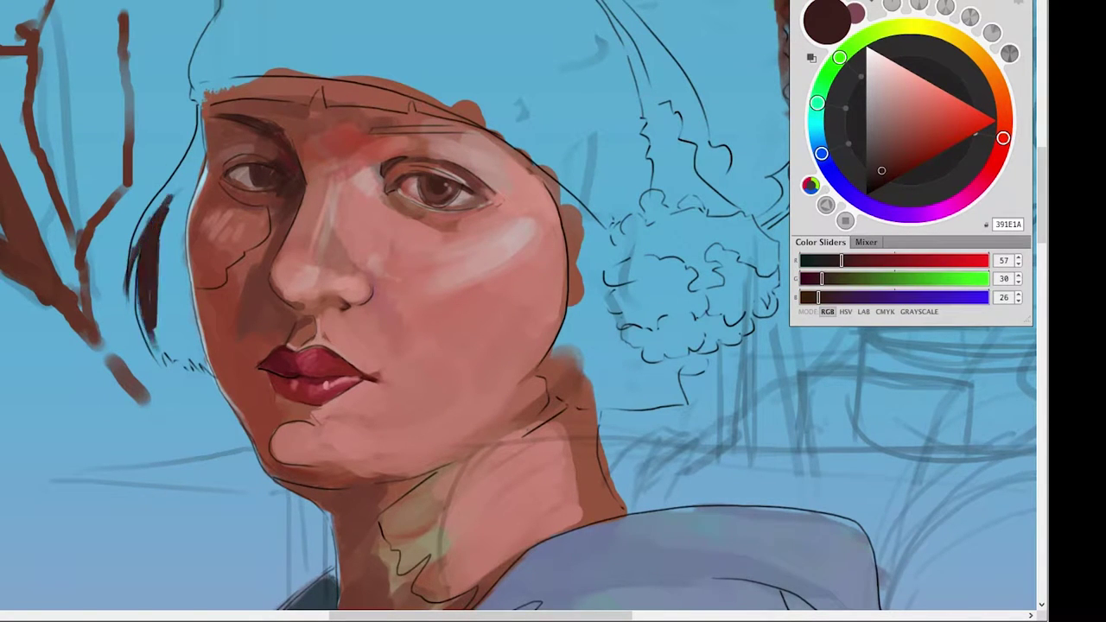
drag(196, 156, 129, 268)
drag(201, 99, 169, 242)
drag(181, 190, 173, 319)
drag(177, 277, 186, 345)
mouse_move(195, 306)
mouse_down()
mouse_move(164, 346)
mouse_move(177, 372)
mouse_up()
drag(519, 259, 471, 388)
mouse_move(182, 220)
mouse_down()
mouse_move(269, 208)
mouse_move(143, 227)
mouse_up()
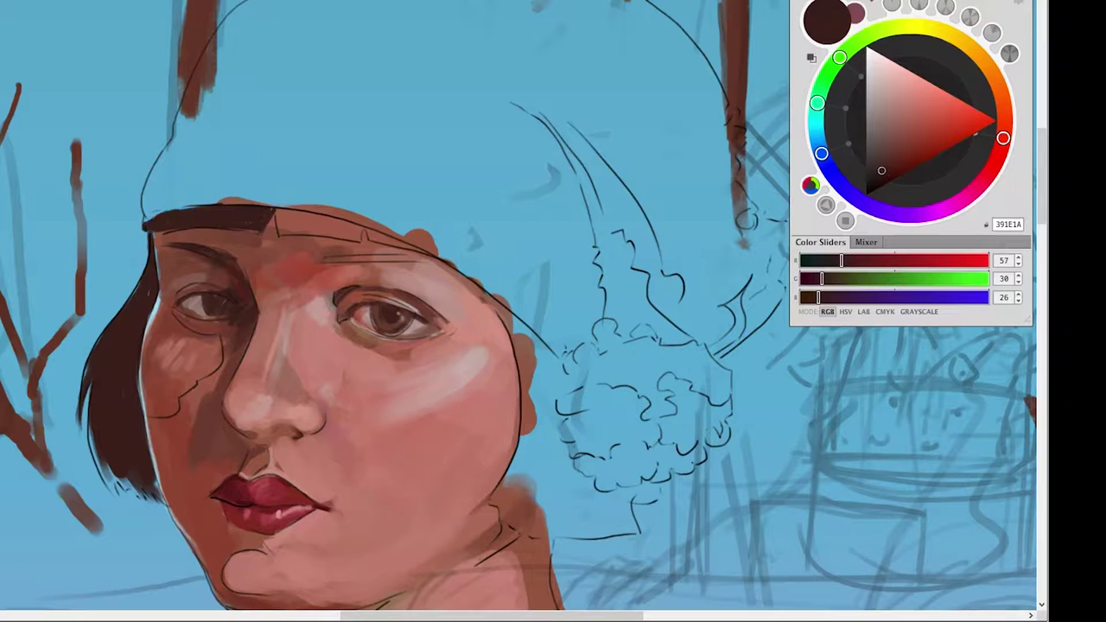
Paint bangs along the hat brim and hair down the right side, curling below the ear.
drag(278, 208, 420, 251)
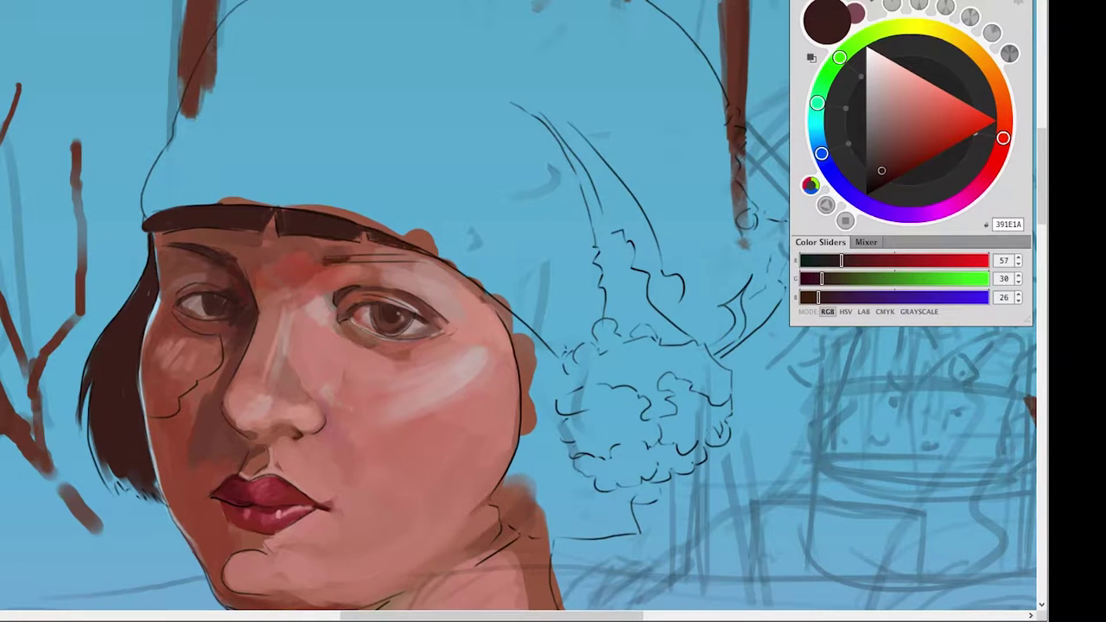
drag(330, 259, 442, 251)
drag(518, 345, 332, 285)
drag(311, 233, 362, 363)
drag(345, 294, 320, 436)
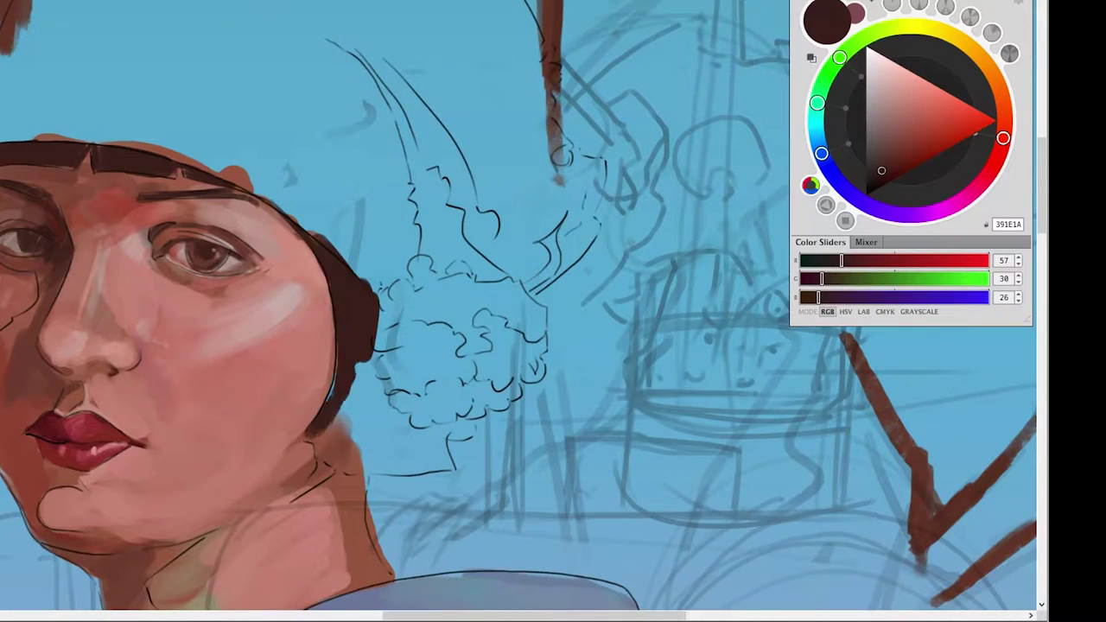
mouse_move(372, 354)
mouse_down()
mouse_move(354, 458)
mouse_move(406, 466)
mouse_up()
drag(406, 415, 449, 466)
drag(518, 389, 544, 259)
Add light pink highlights on the neck, cheek and nose bridge.
alt+click(311, 169)
drag(354, 406, 294, 489)
mouse_move(337, 149)
mouse_down()
mouse_move(272, 177)
mouse_move(307, 224)
mouse_move(316, 268)
mouse_up()
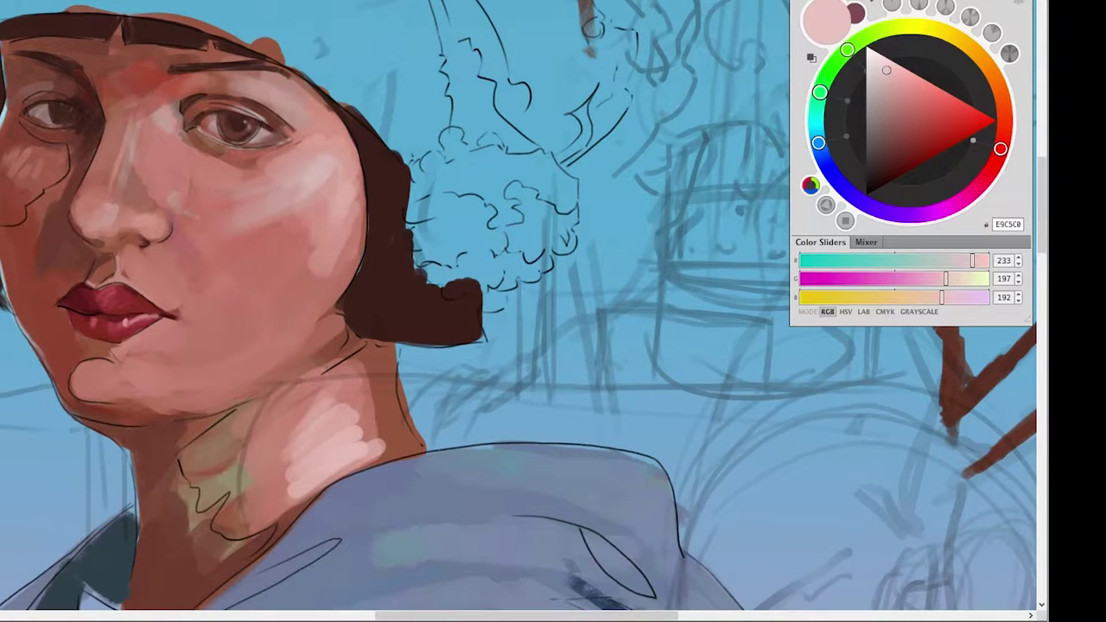
drag(156, 190, 86, 233)
Try several brown and pink skin tones, then paint light skin strokes on the neck.
alt+click(286, 333)
alt+click(449, 311)
alt+click(276, 117)
alt+click(100, 270)
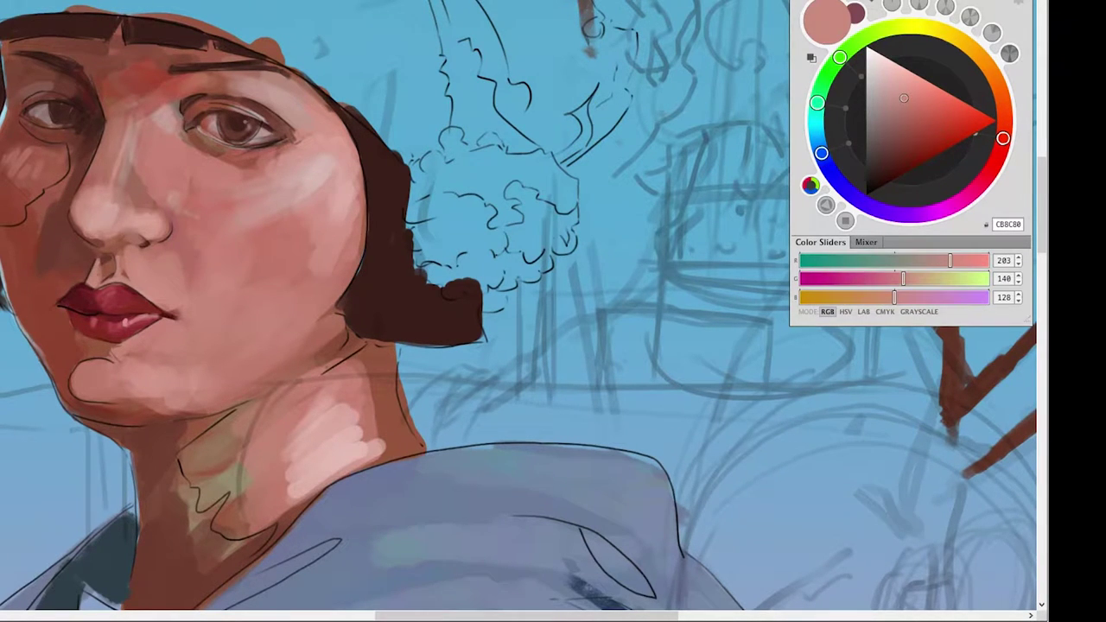
alt+click(52, 320)
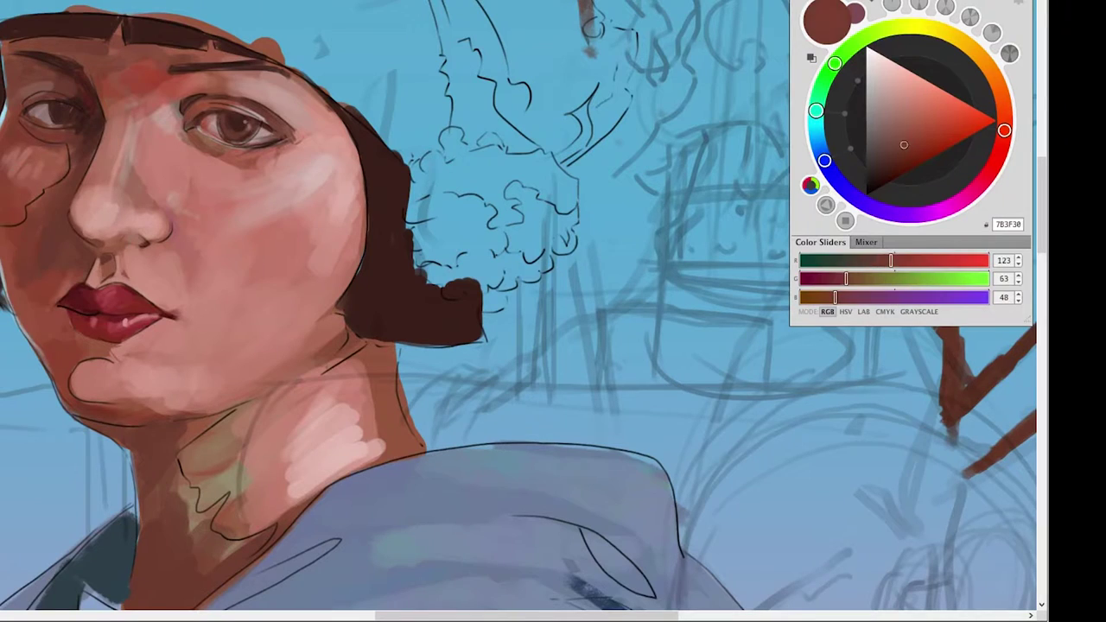
drag(354, 345, 406, 450)
Fit the whole painting on screen and darken the neck contour line with dark brown.
alt+click(380, 432)
right_click(346, 252)
key(Escape)
key(ctrl+0)
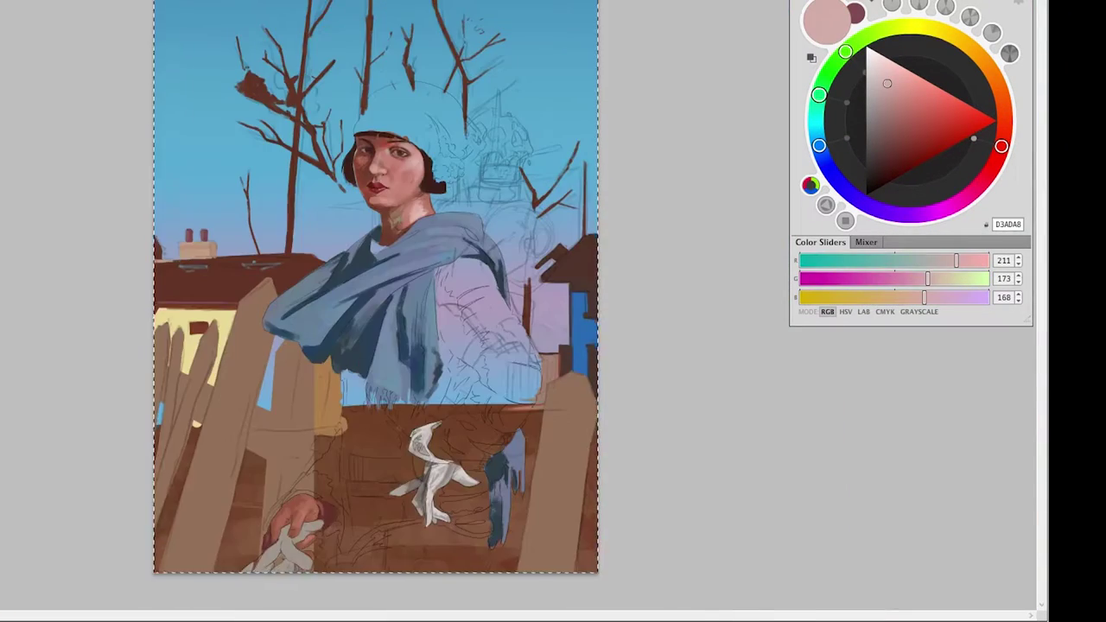
scroll(419, 272, up, 2)
scroll(420, 272, up, 2)
alt+click(259, 108)
scroll(311, 112, up, 1)
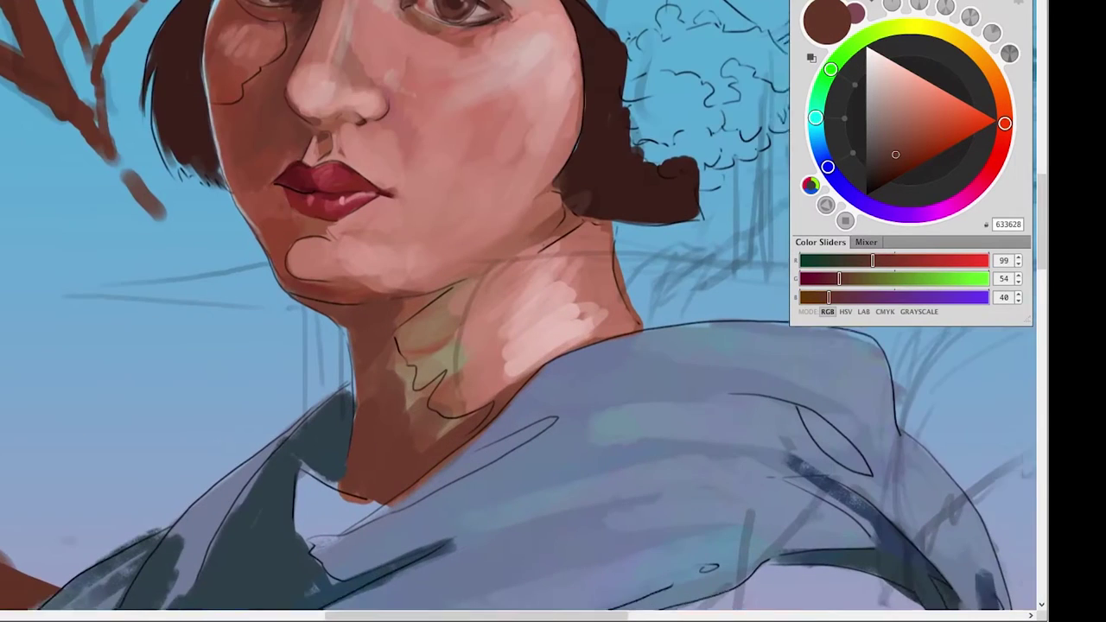
scroll(312, 113, up, 1)
drag(468, 306, 416, 320)
Paint reddish-brown skin tone over the green patch on the neck and shift the colour toward purple-pink.
key(x)
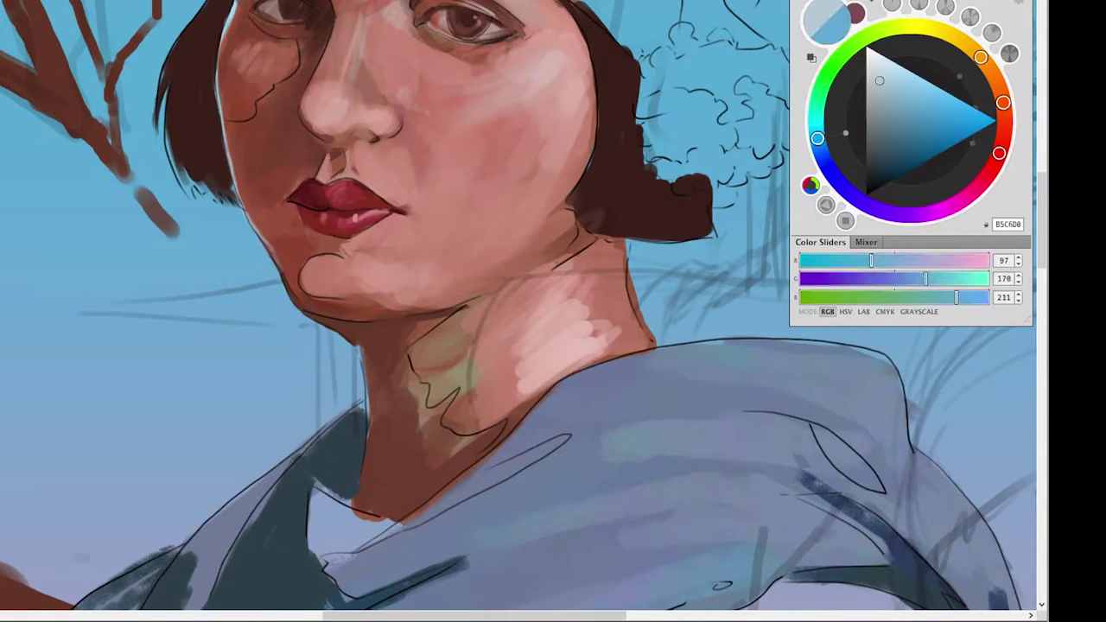
alt+click(450, 397)
mouse_move(406, 337)
mouse_down()
mouse_move(466, 450)
mouse_move(484, 432)
mouse_up()
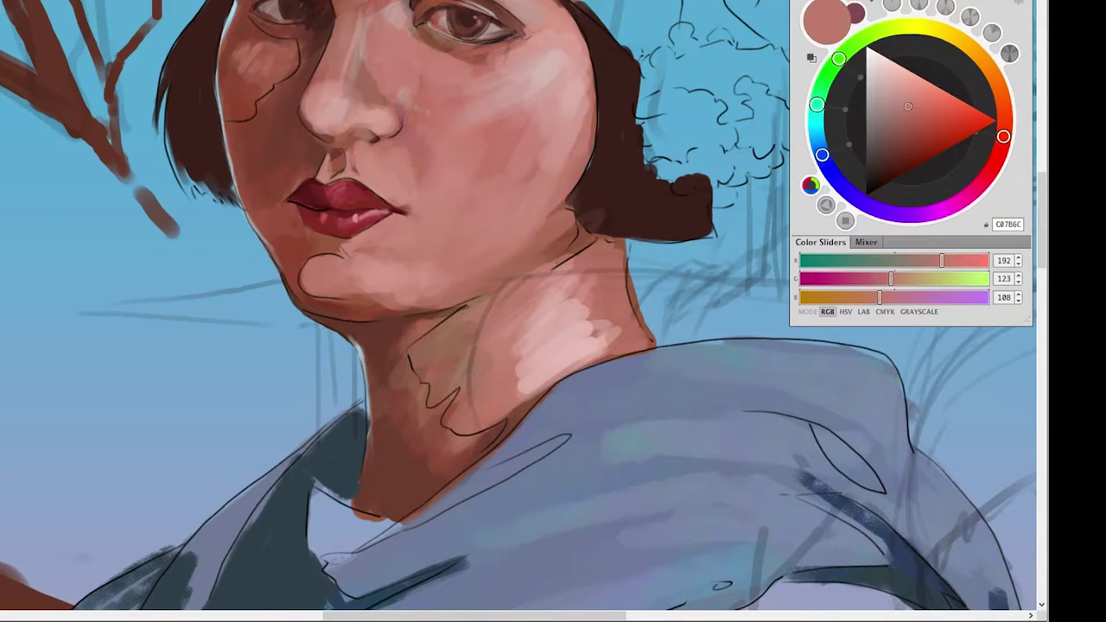
alt+click(522, 391)
drag(1002, 140, 941, 209)
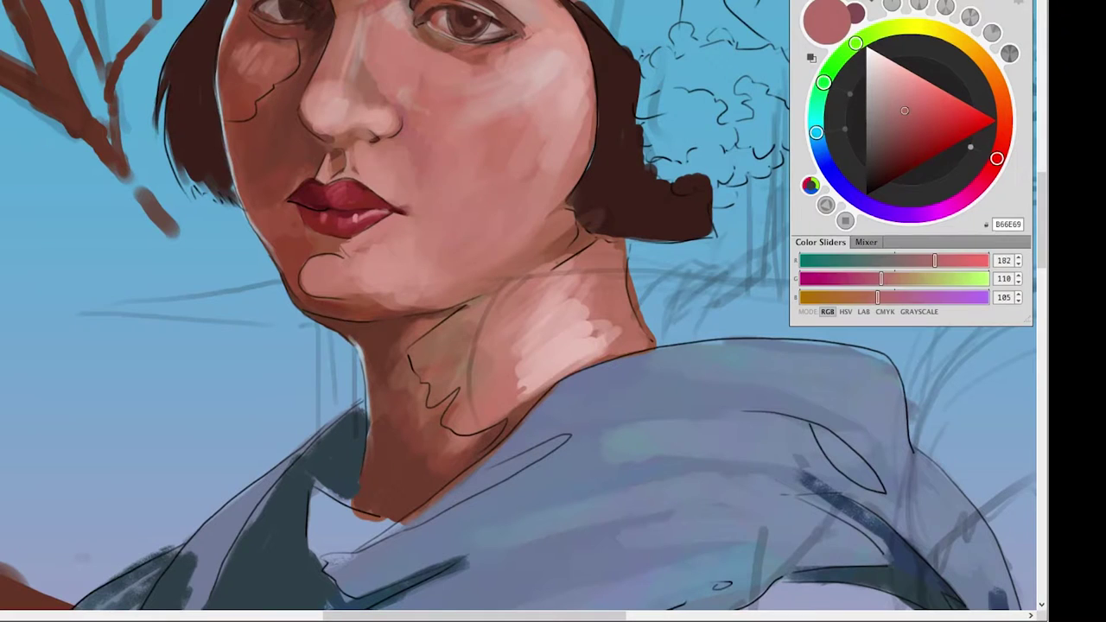
drag(605, 129, 402, 303)
alt+click(620, 96)
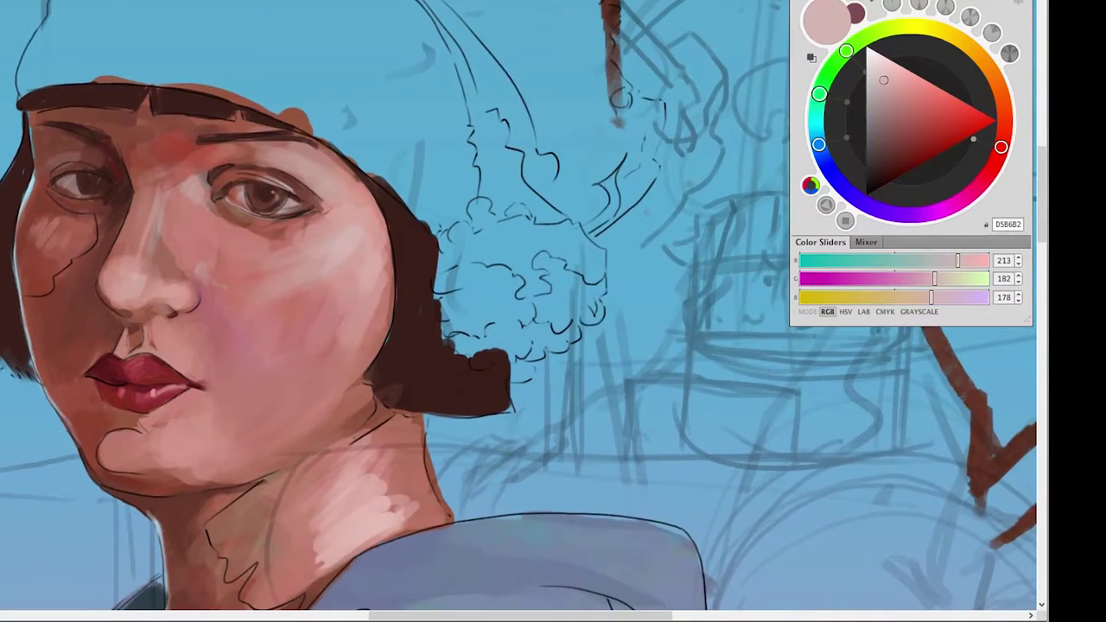
Darken the eyebrow with a deep red-brown.
alt+click(145, 99)
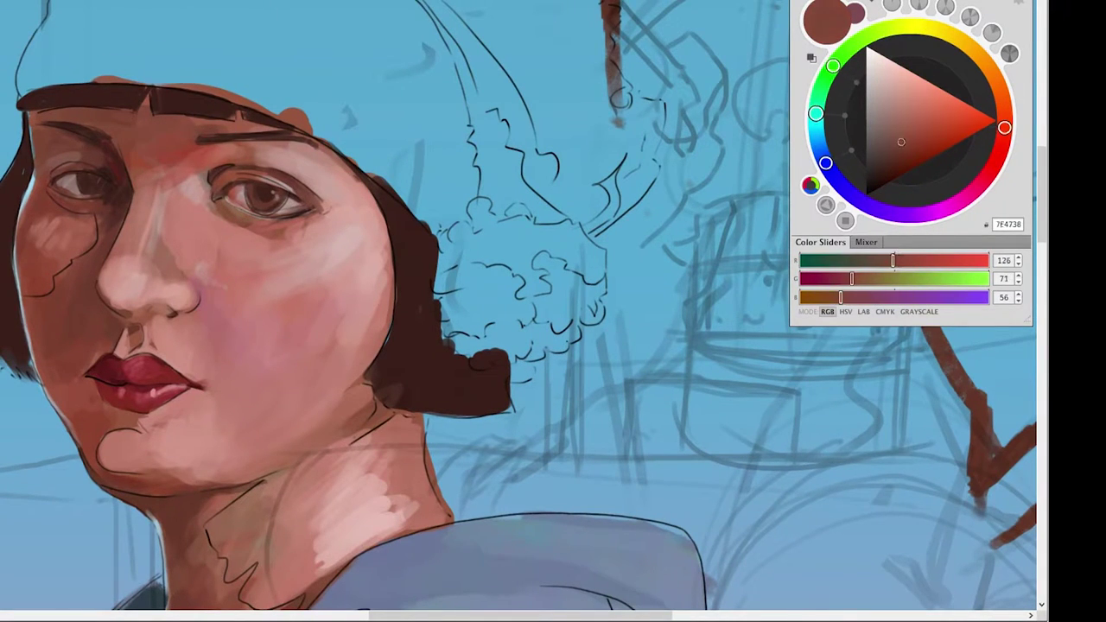
alt+click(259, 156)
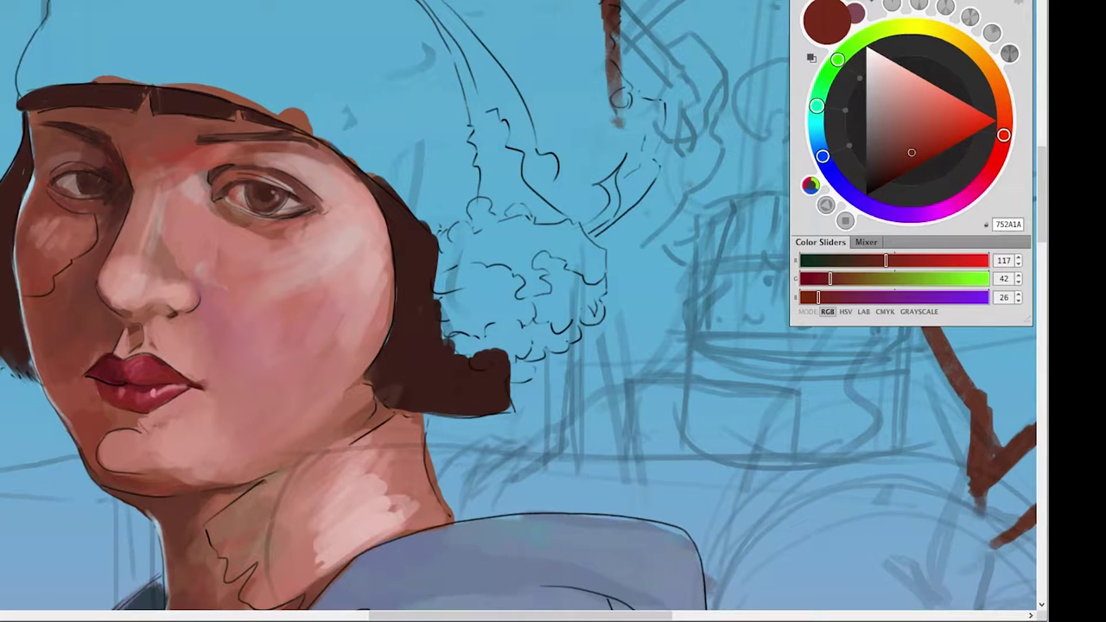
alt+click(259, 154)
drag(185, 128, 276, 122)
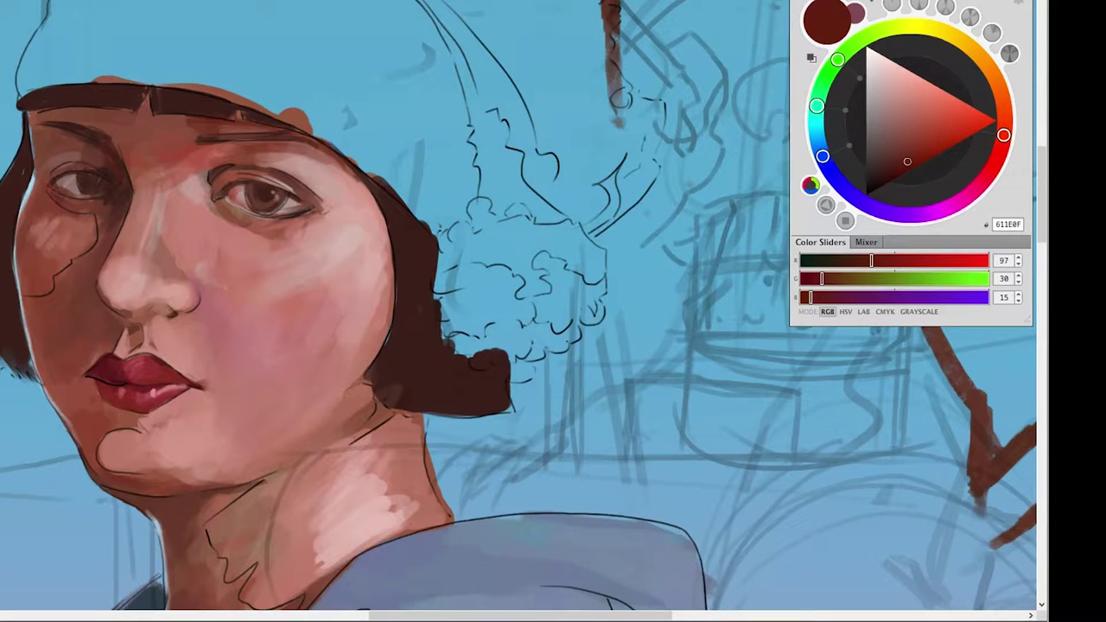
Lighten a small area near the chin and paint a skin-tone stroke along the jaw.
alt+click(93, 216)
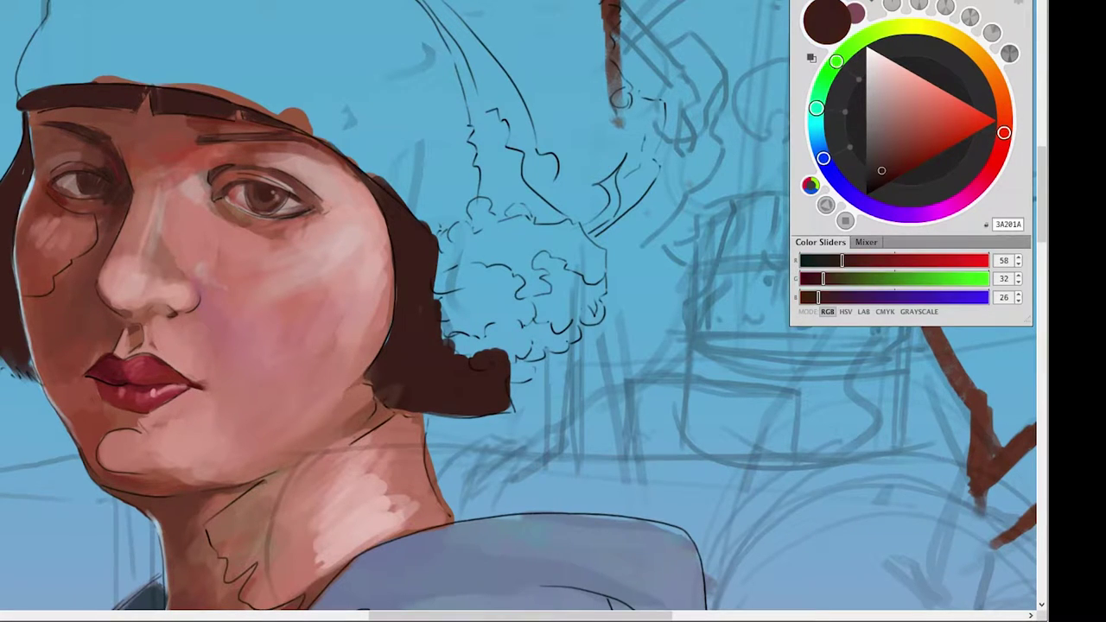
alt+click(119, 317)
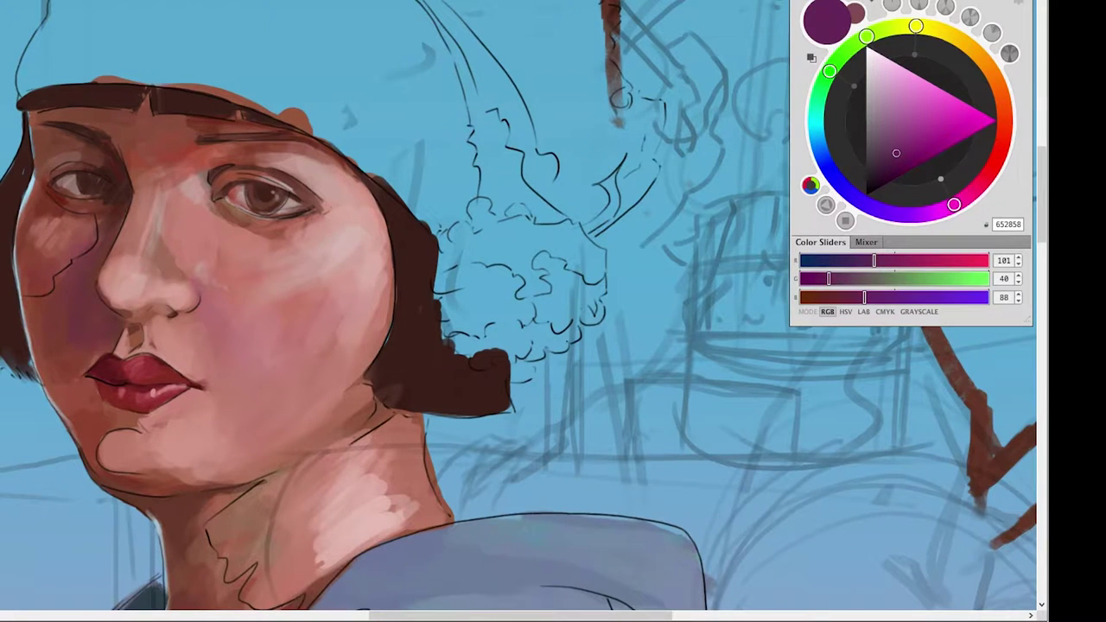
alt+click(94, 361)
alt+click(285, 259)
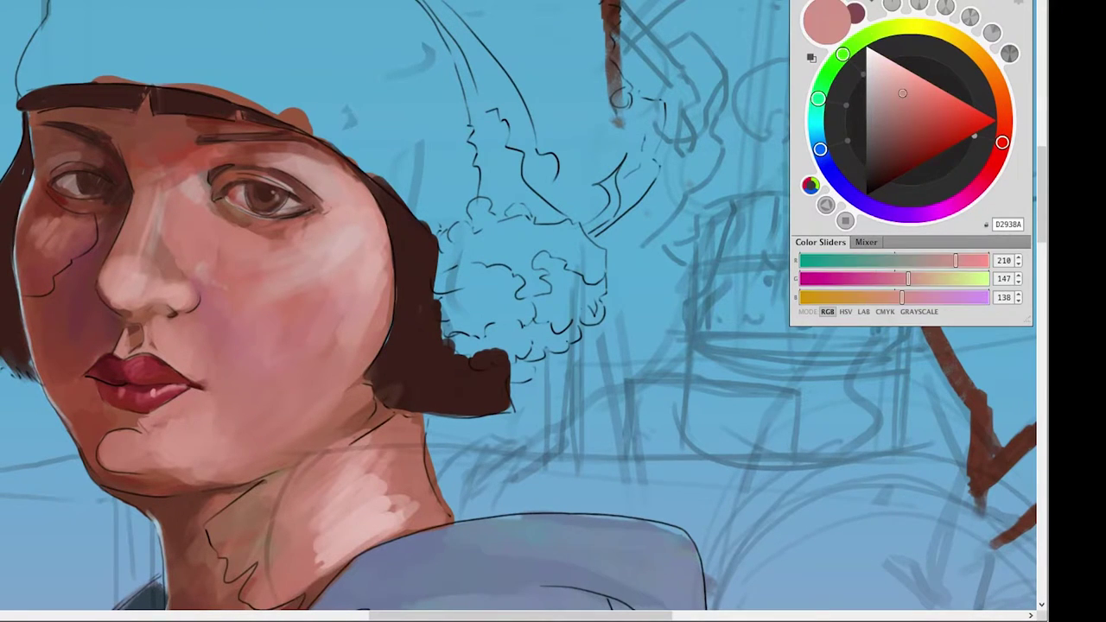
alt+click(346, 259)
drag(108, 431, 125, 447)
drag(52, 406, 155, 467)
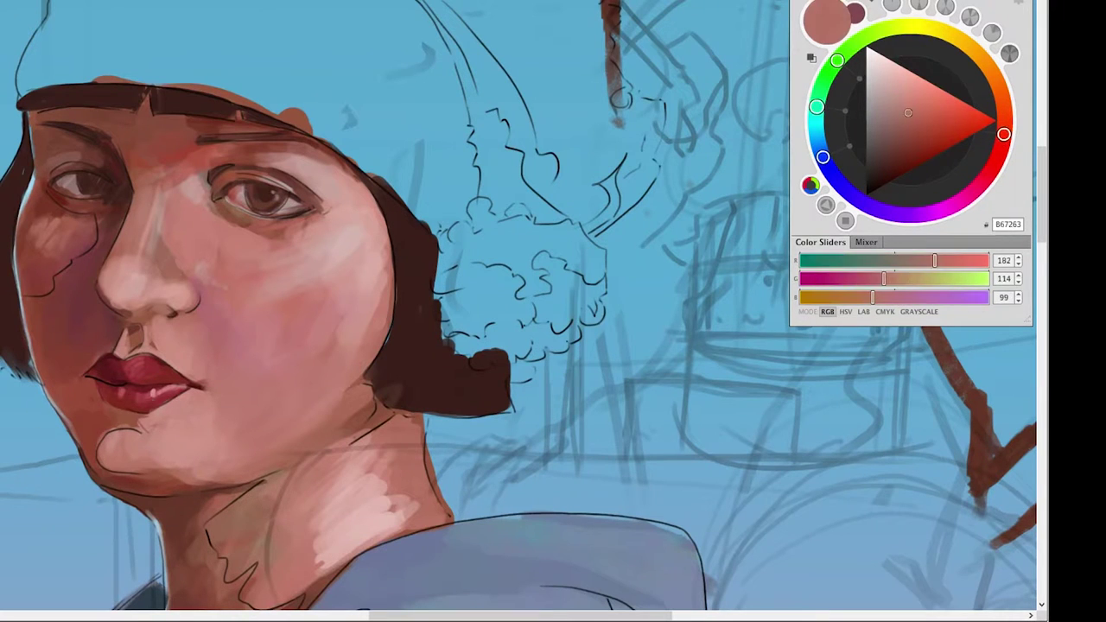
Adjust the colour from pale and mid pink to a deep red-brown shadow tone.
alt+click(190, 475)
drag(259, 346, 345, 268)
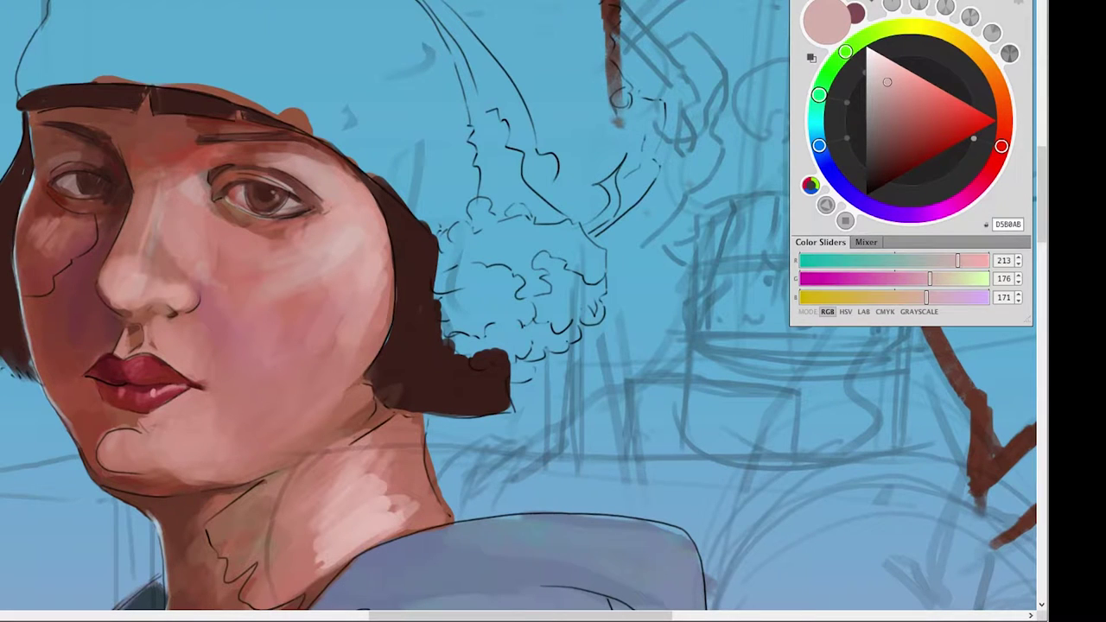
alt+click(285, 285)
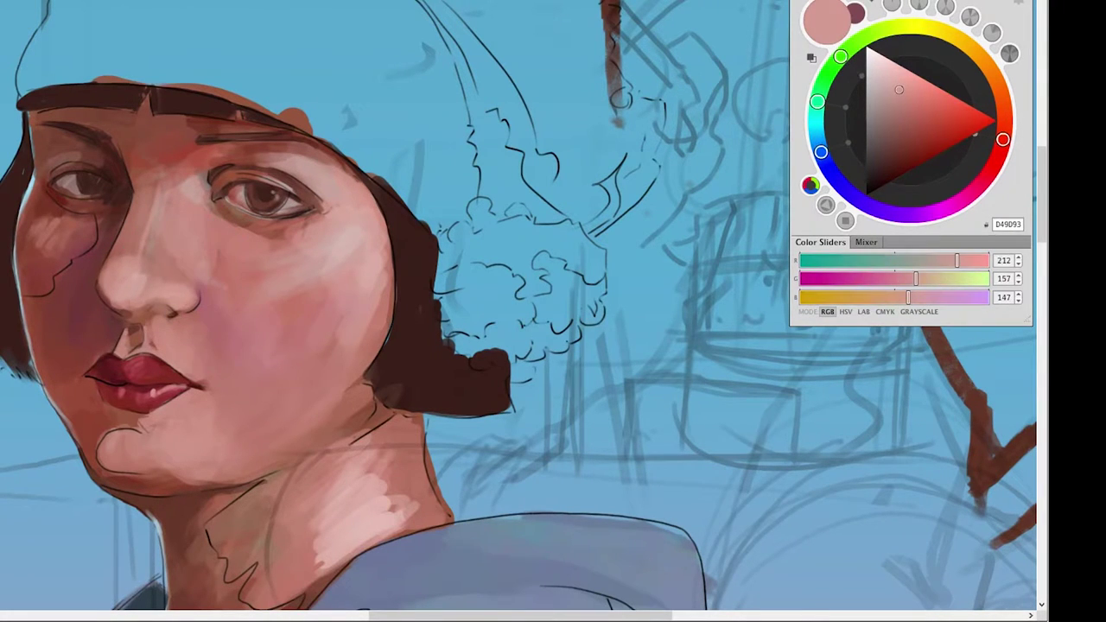
alt+click(34, 285)
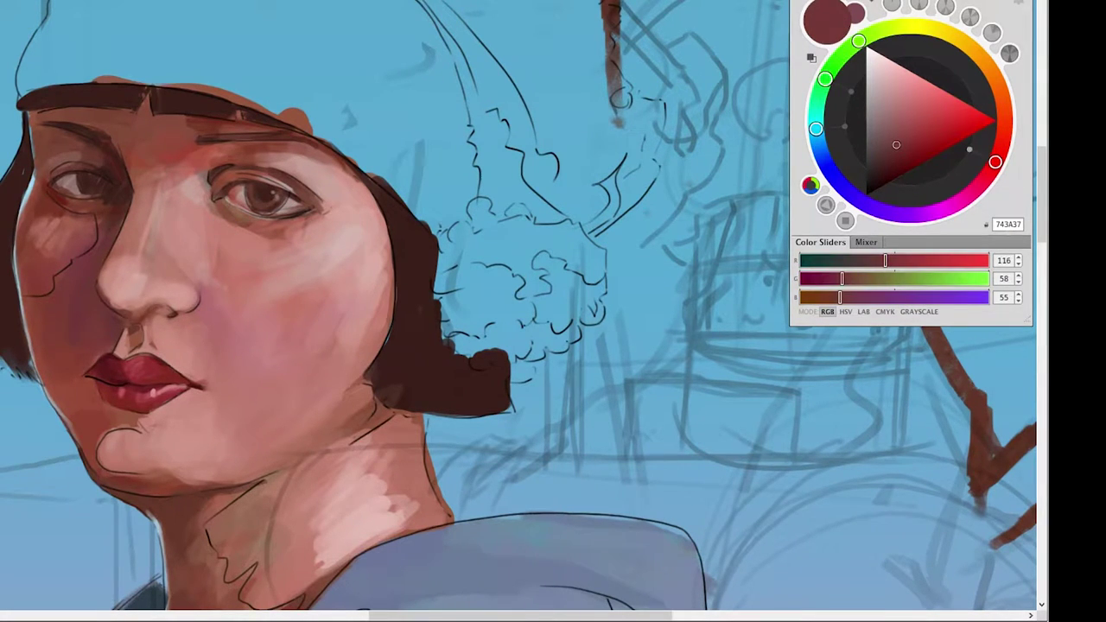
alt+click(406, 345)
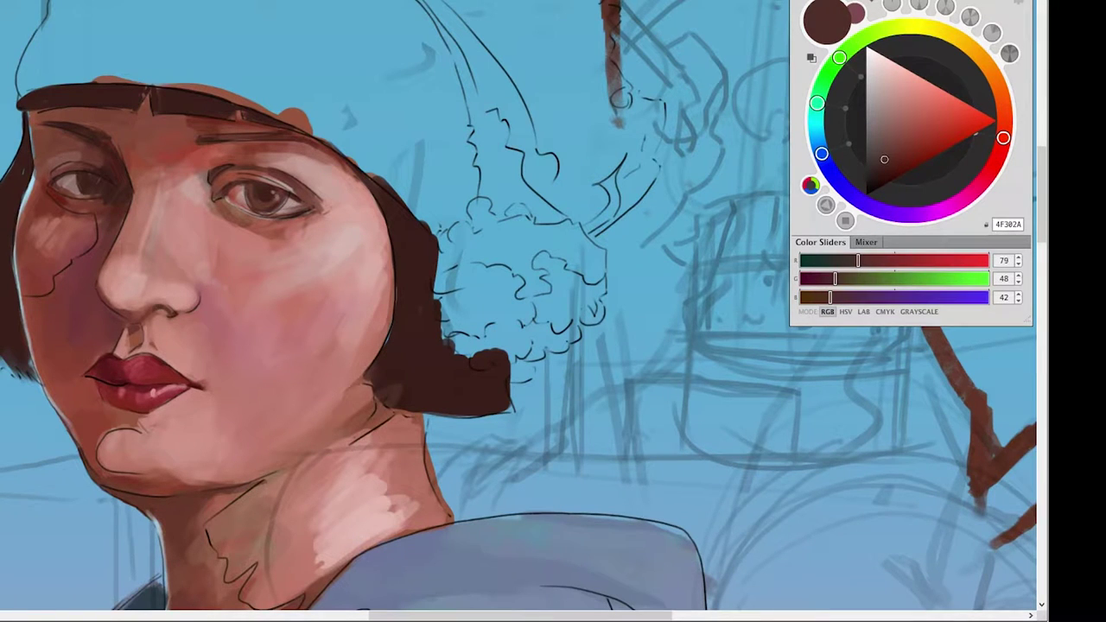
alt+click(406, 285)
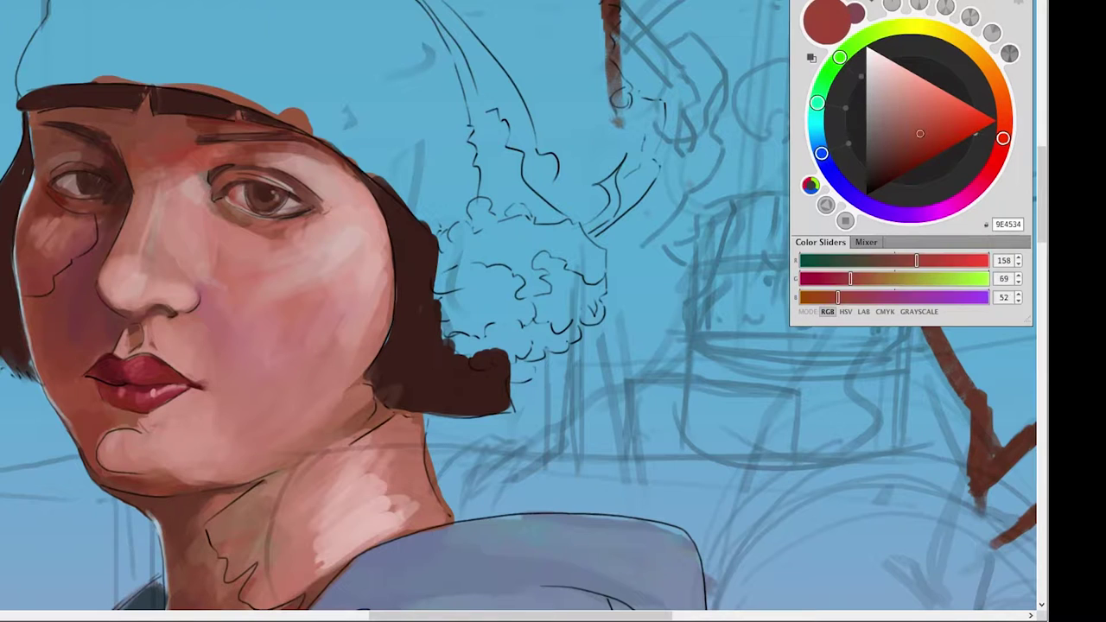
Sample mid brown, red-brown and near-black shadow tones from the chin and face.
alt+click(235, 215)
alt+click(161, 423)
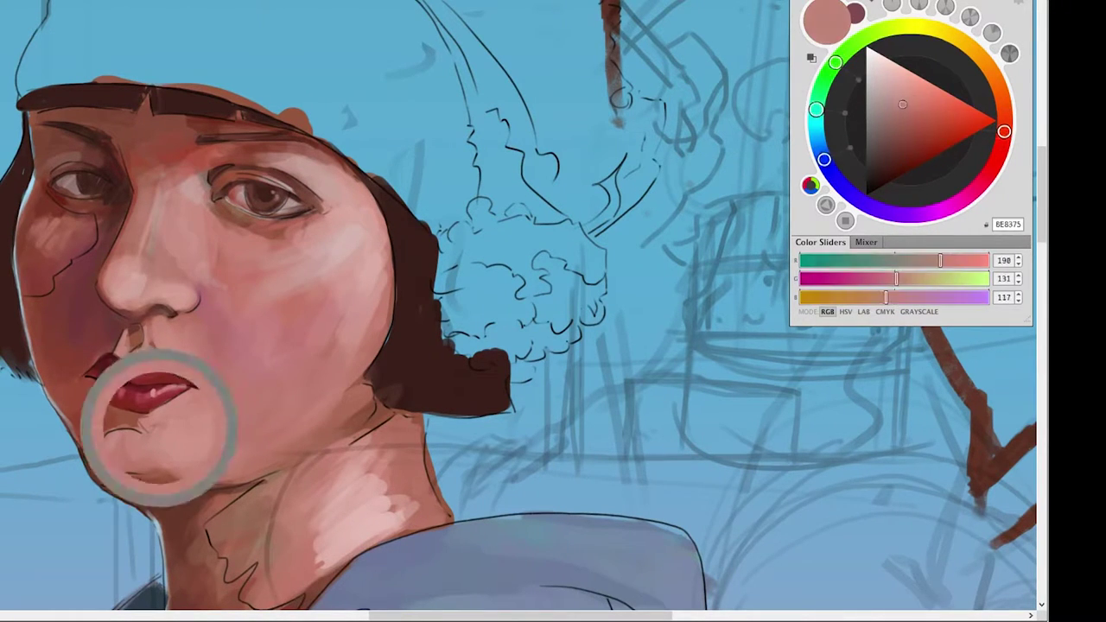
alt+click(128, 418)
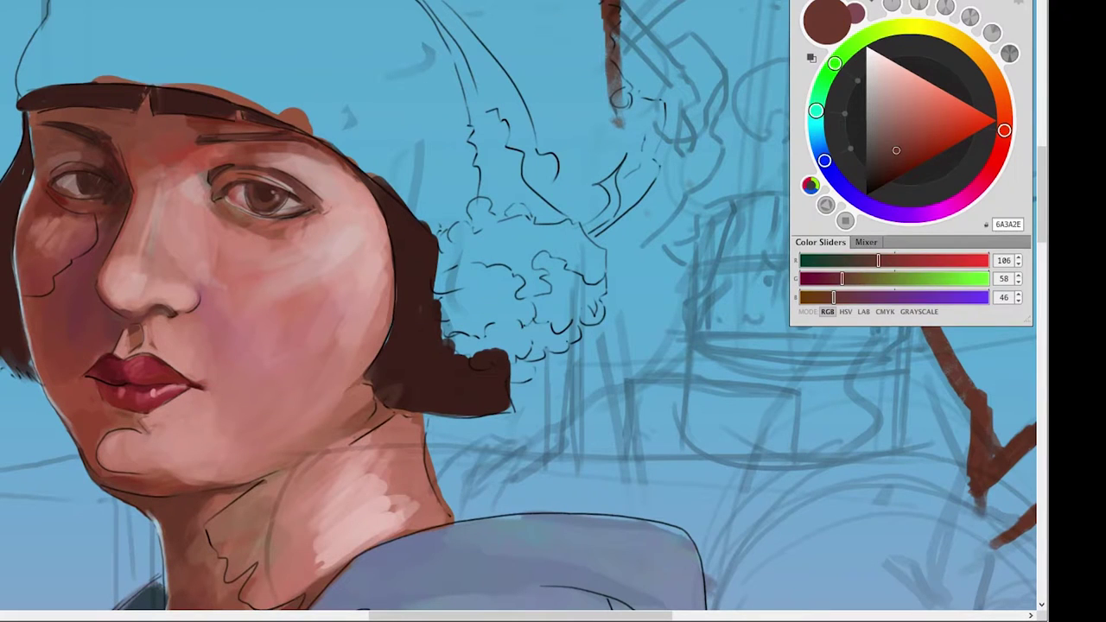
alt+click(130, 415)
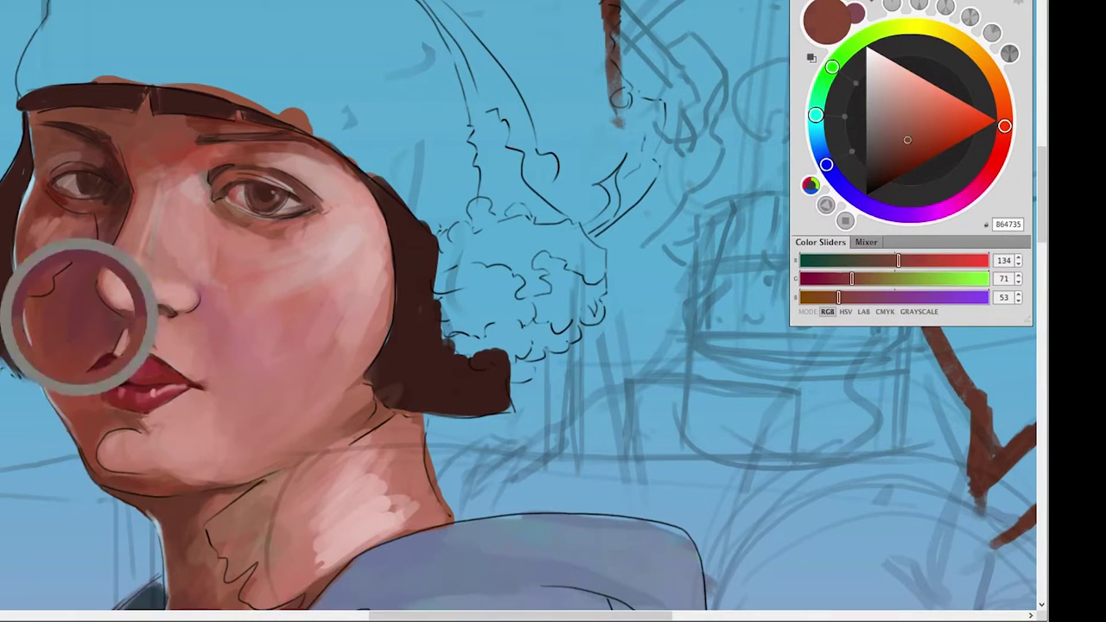
click(875, 177)
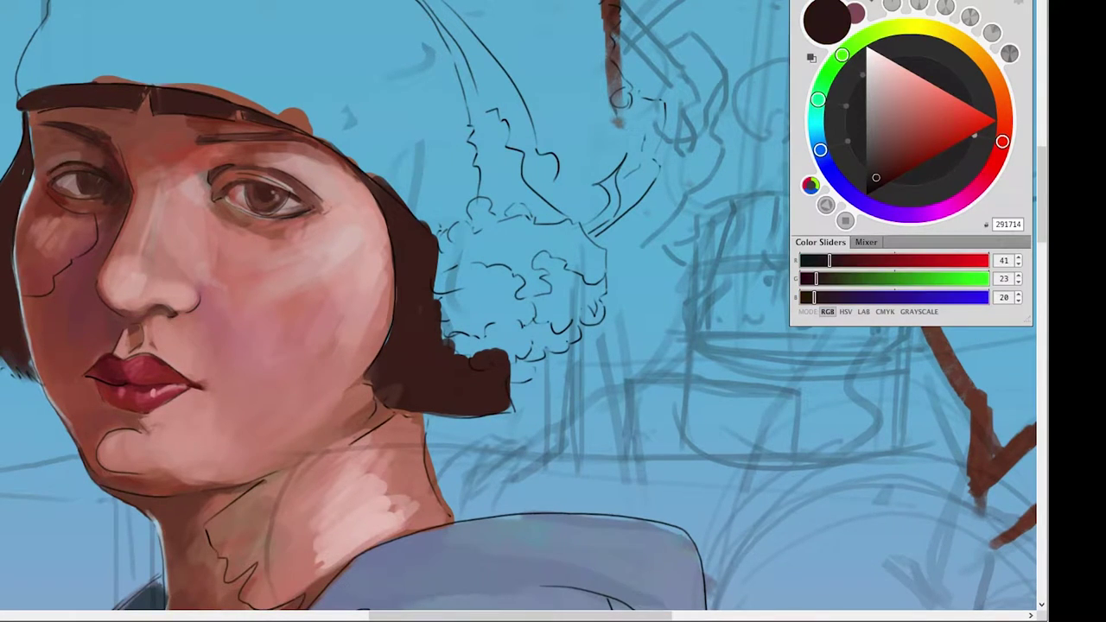
alt+click(139, 394)
alt+click(75, 179)
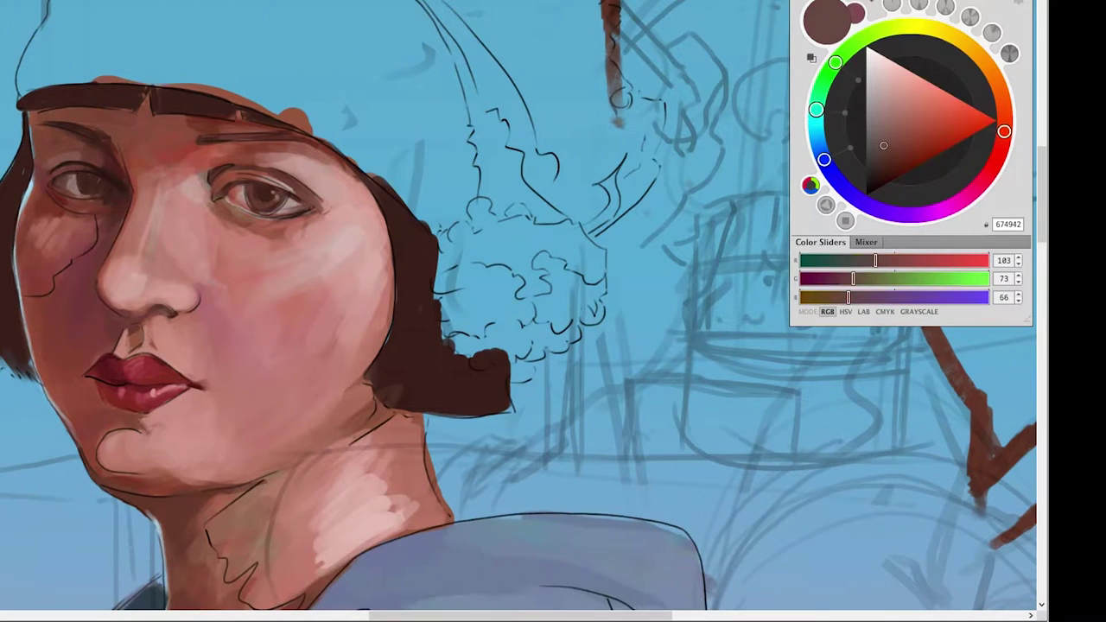
alt+click(104, 182)
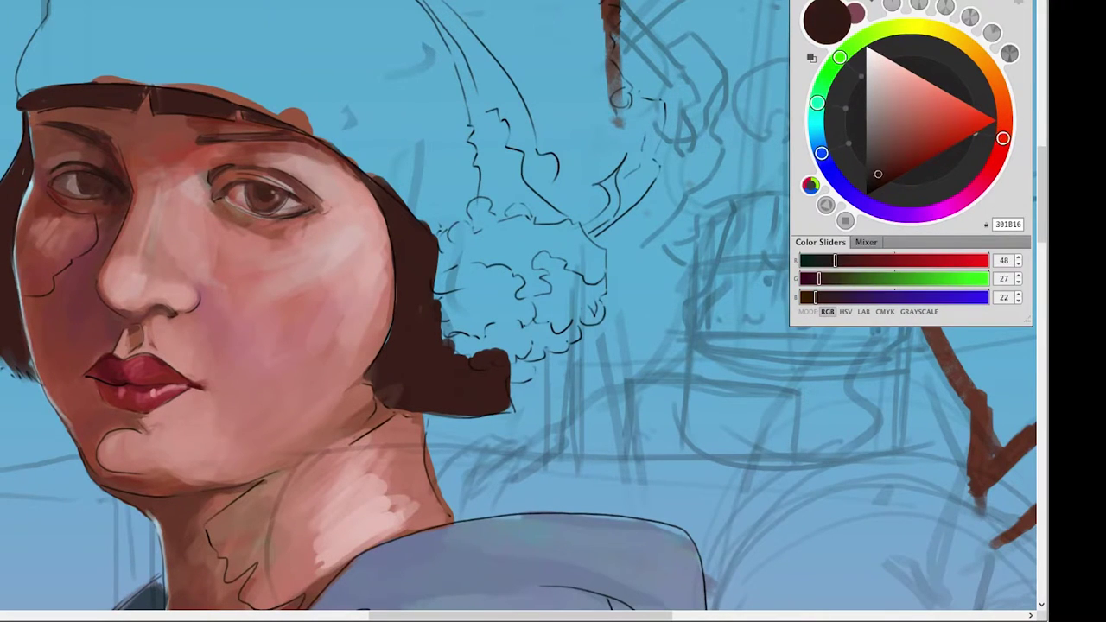
Shift a brighter brown toward red, darken it, then pick a light pink highlight.
click(907, 152)
drag(1004, 131, 1002, 139)
click(889, 164)
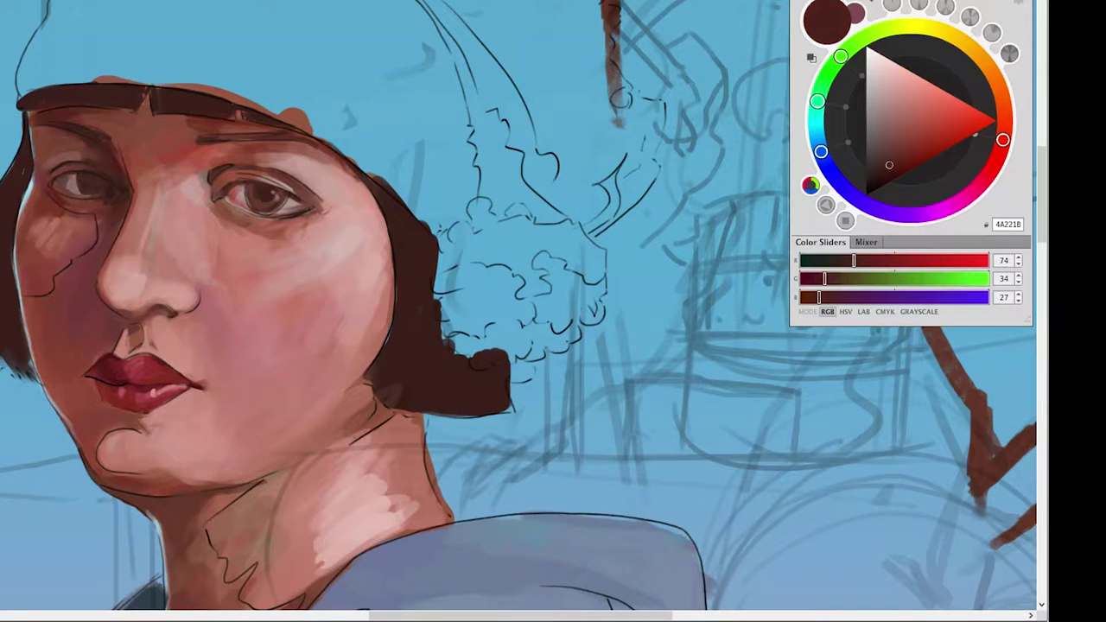
click(889, 86)
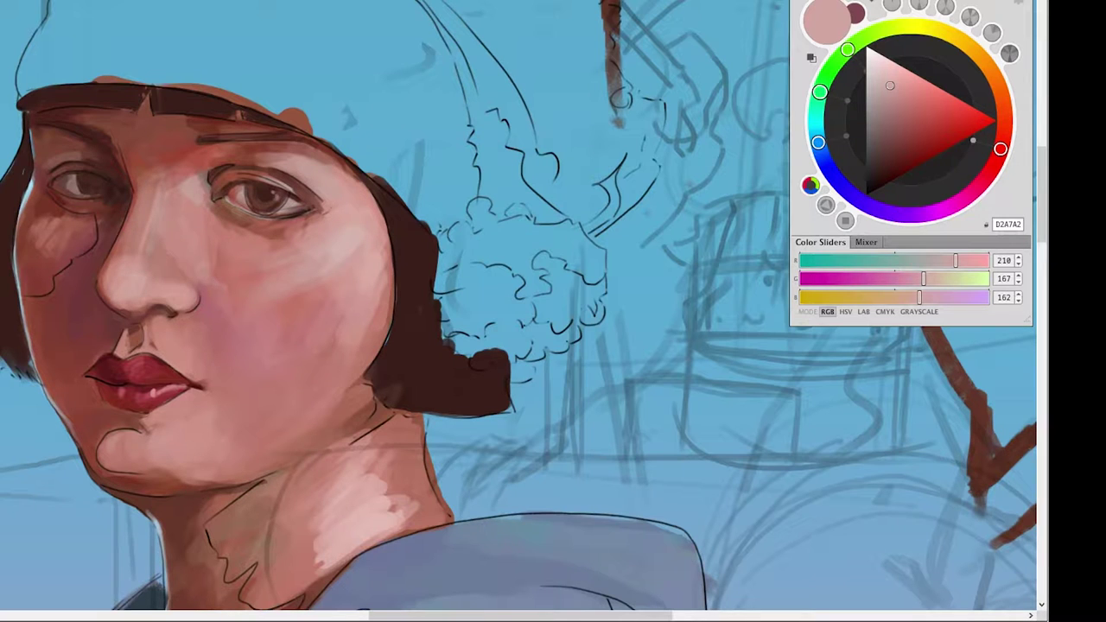
Sample a red-brown from the face and tune it between mid brown, deep brown and pink.
ctrl+click(160, 178)
ctrl+click(245, 150)
ctrl+click(245, 150)
ctrl+click(246, 150)
ctrl+click(246, 149)
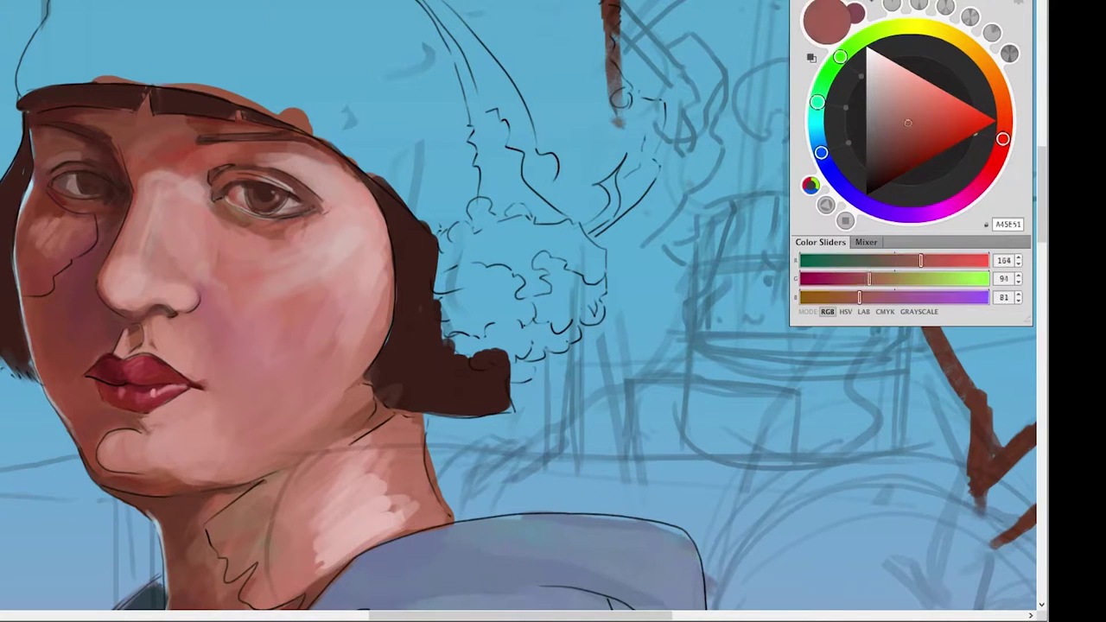
Pick dark red-brown, very dark brown and light pink tones, swapping to the reddish skin colour.
ctrl+click(317, 210)
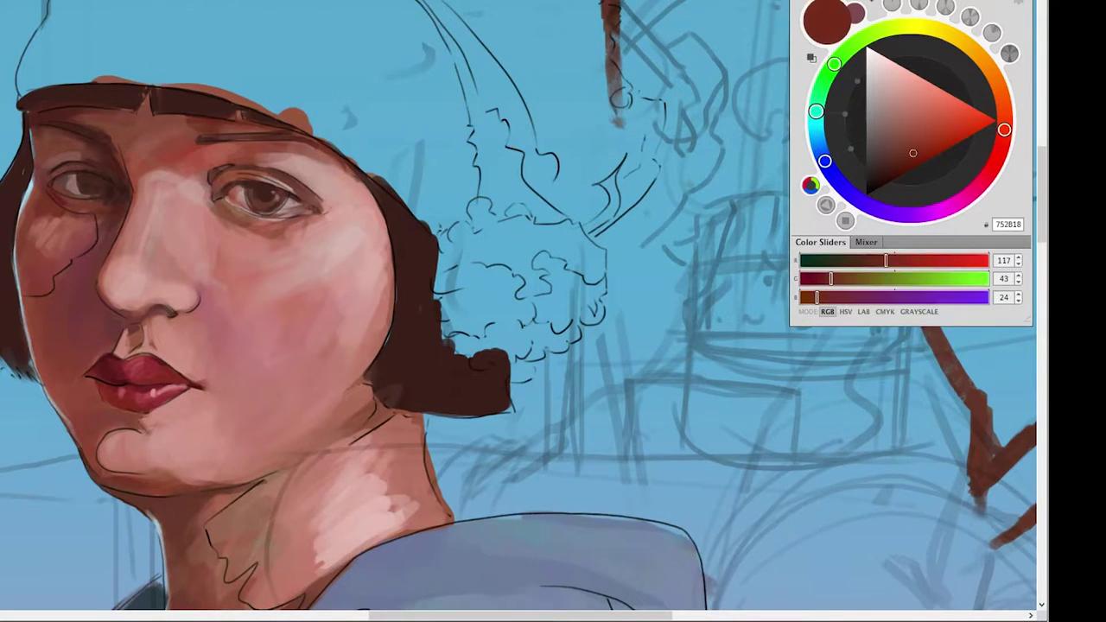
ctrl+click(415, 363)
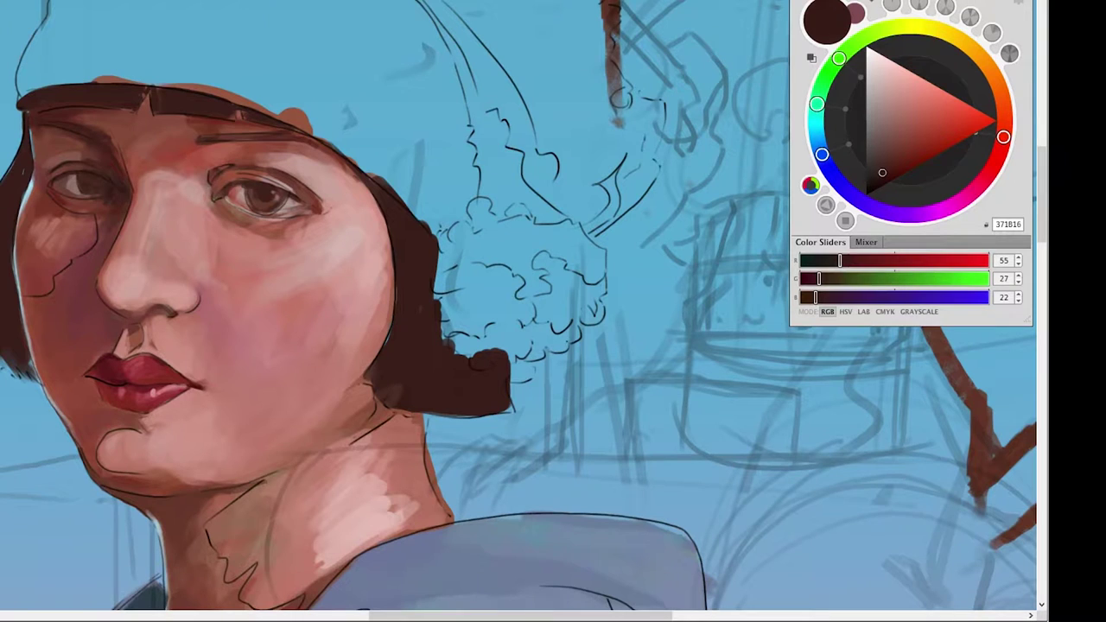
key(x)
key(x)
key(x)
ctrl+click(182, 259)
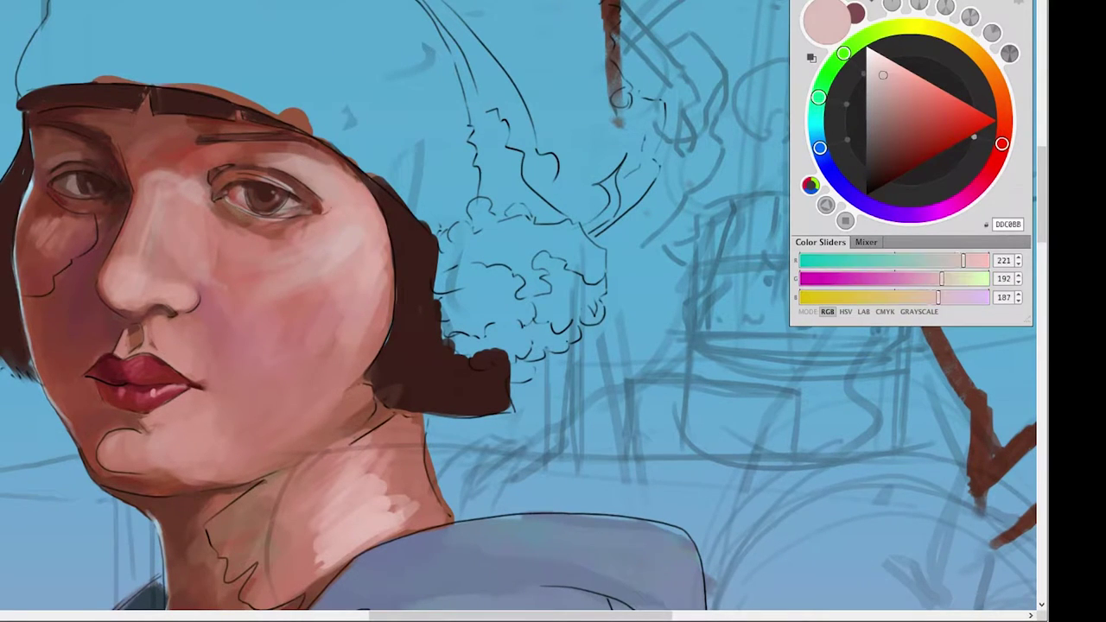
key(x)
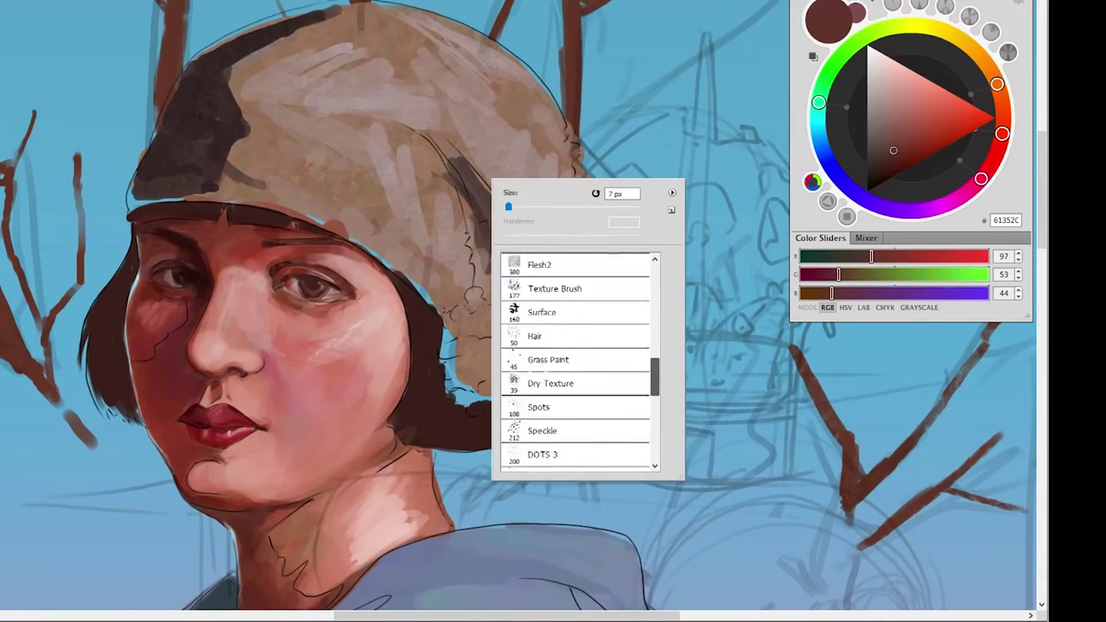
Paint dark brown shadow strokes across the upper hat.
alt+click(497, 203)
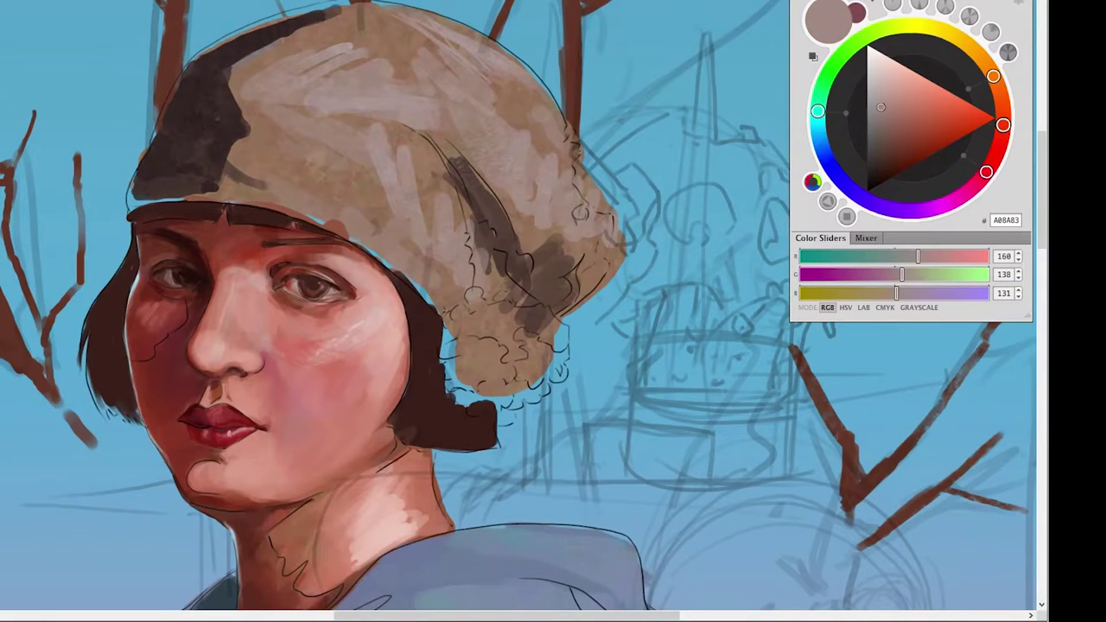
alt+click(506, 112)
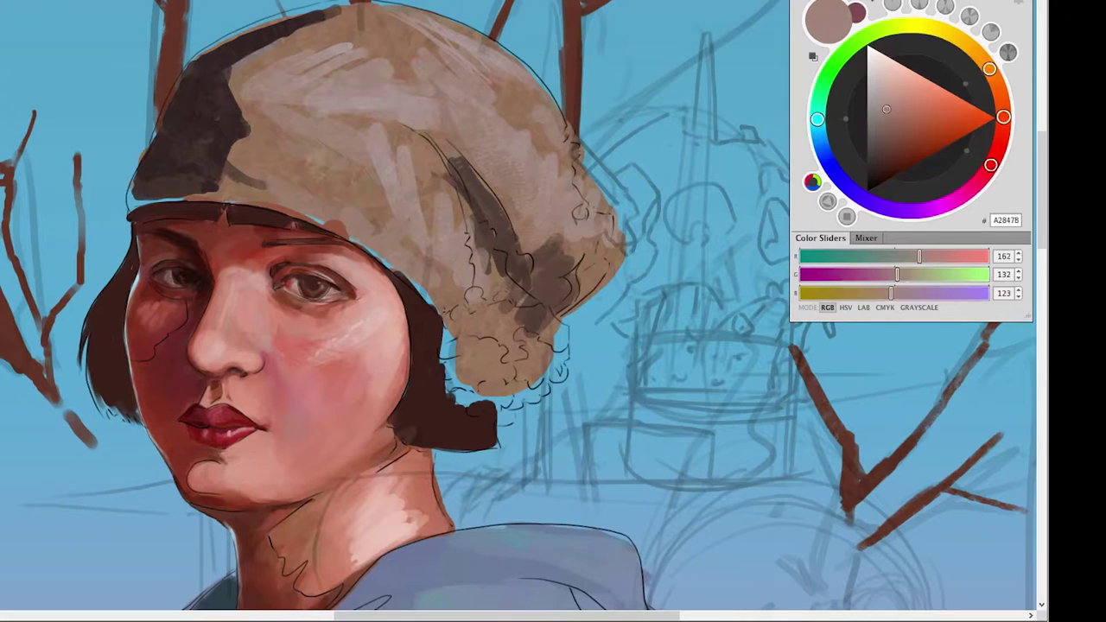
alt+click(393, 65)
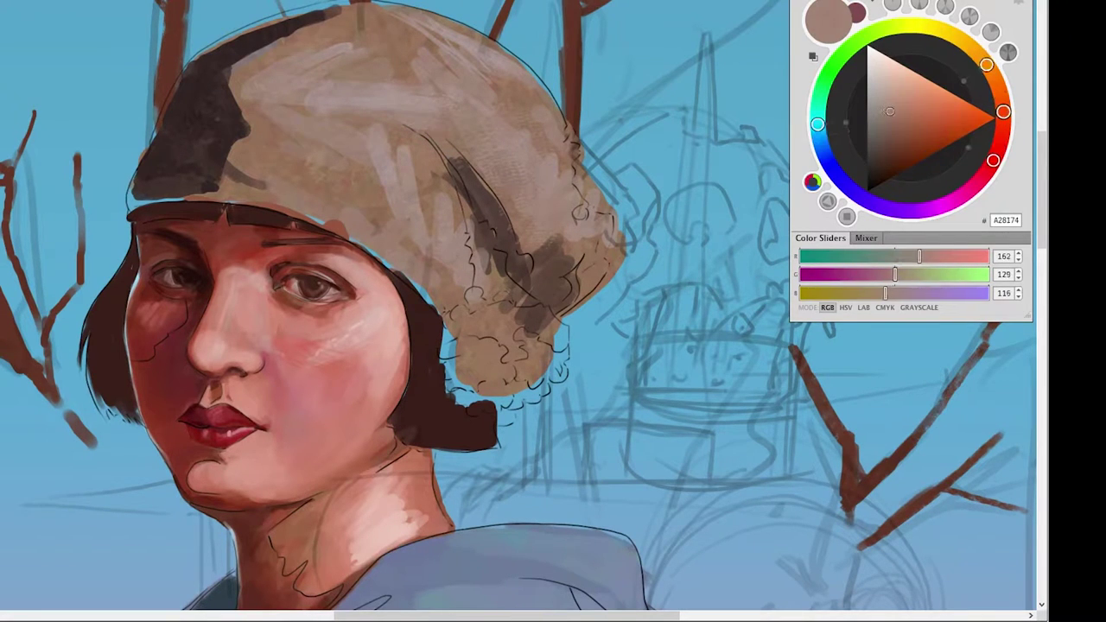
right_click(420, 166)
key(Escape)
alt+click(441, 147)
drag(422, 133, 463, 161)
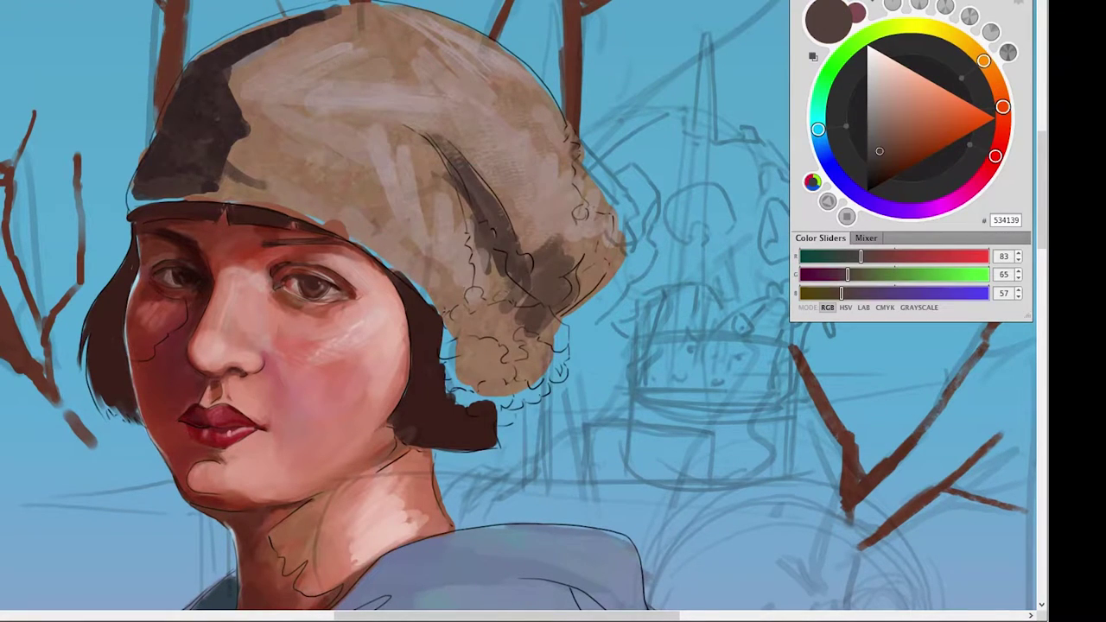
drag(397, 114, 450, 161)
Add a magenta accent stroke on the hat.
click(976, 183)
right_click(518, 183)
key(Escape)
drag(515, 208, 529, 251)
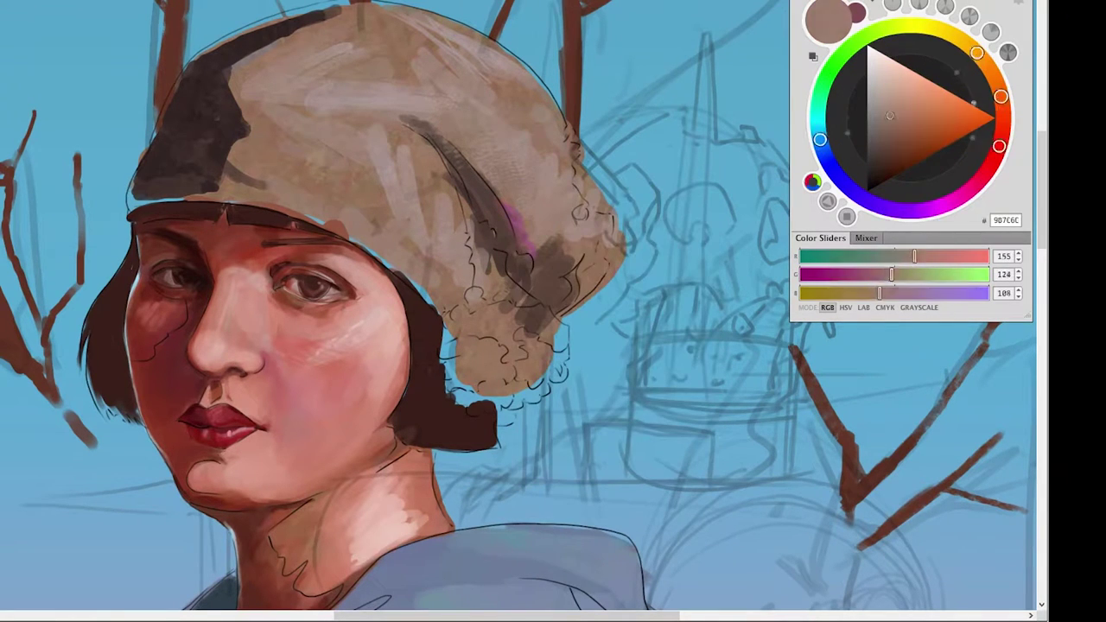
Paint light pinkish-grey highlights along the hat's top-right.
alt+click(573, 258)
alt+click(537, 263)
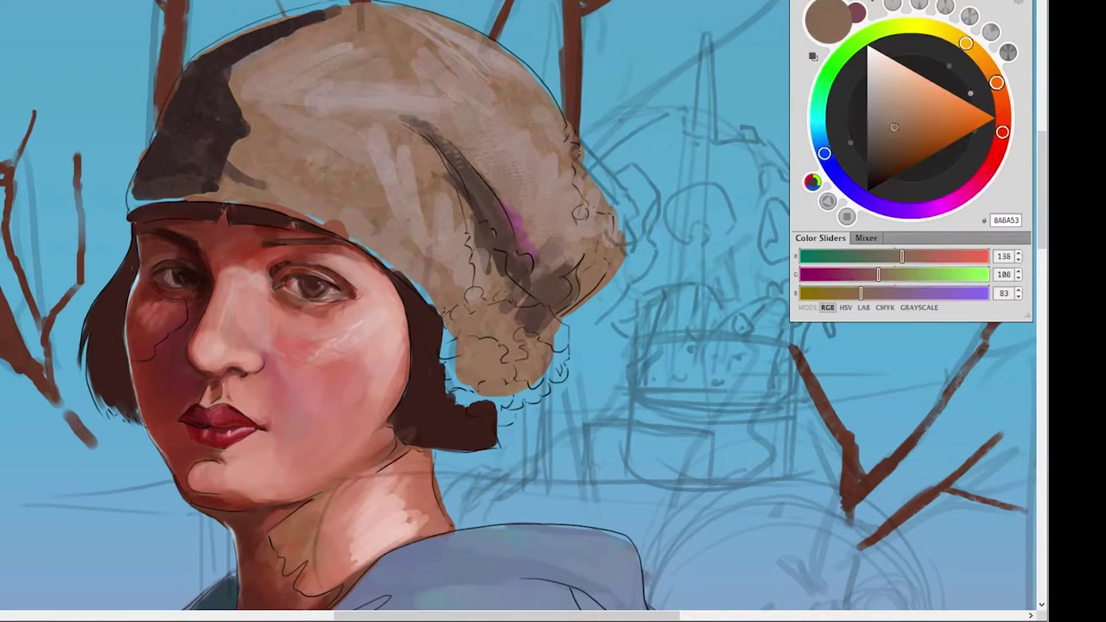
alt+click(518, 63)
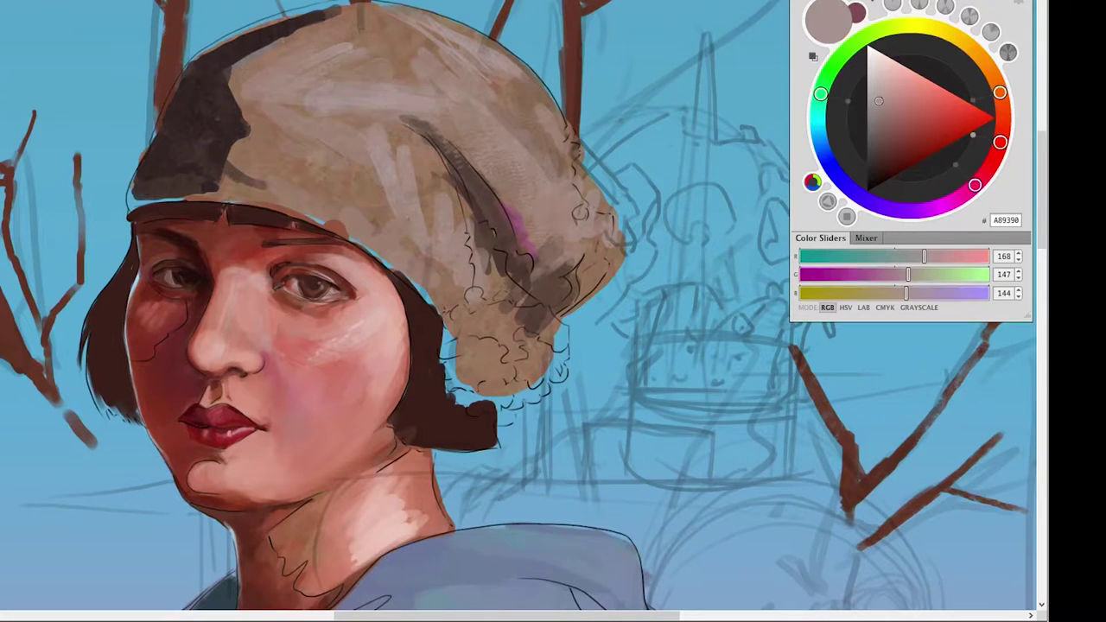
mouse_move(406, 13)
mouse_down()
mouse_move(494, 45)
mouse_move(551, 107)
mouse_up()
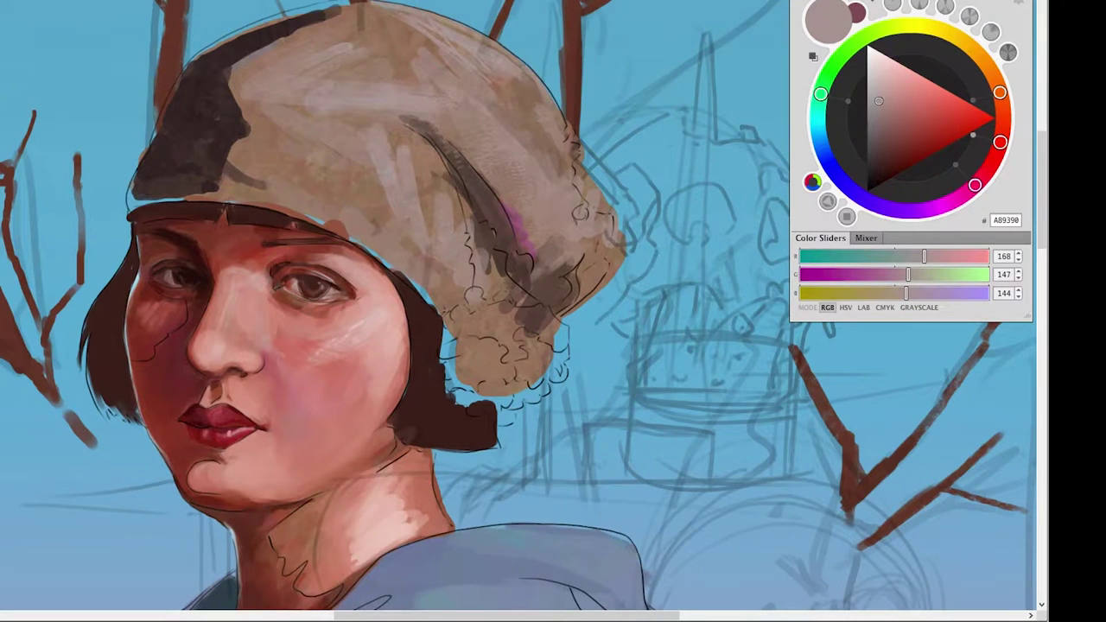
drag(427, 50, 551, 128)
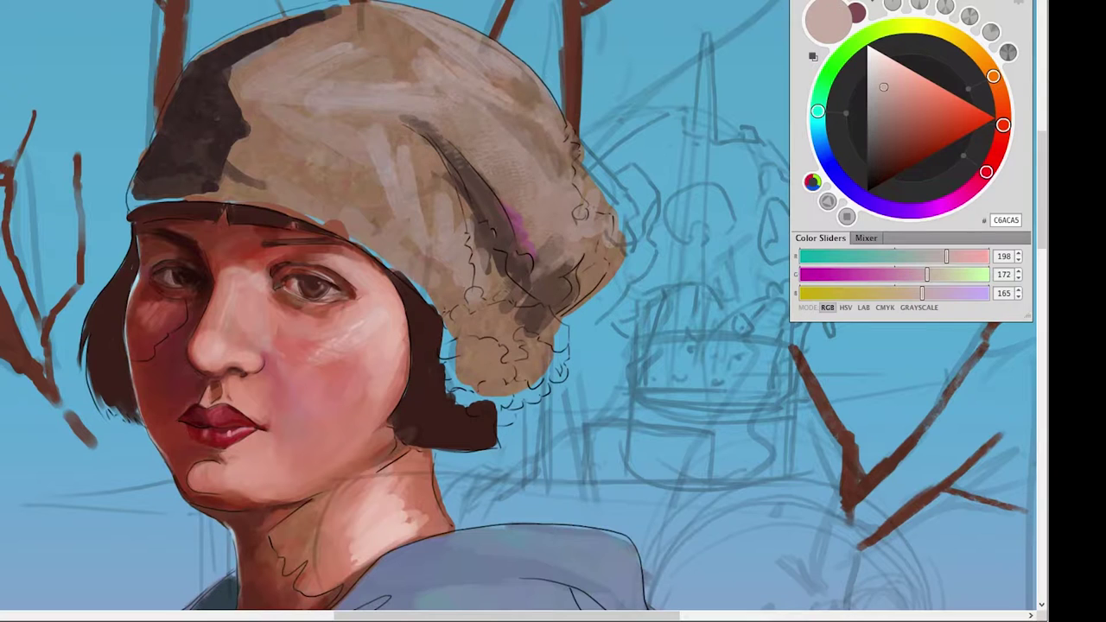
Paint a dark purplish-maroon fold down the hat.
alt+click(457, 155)
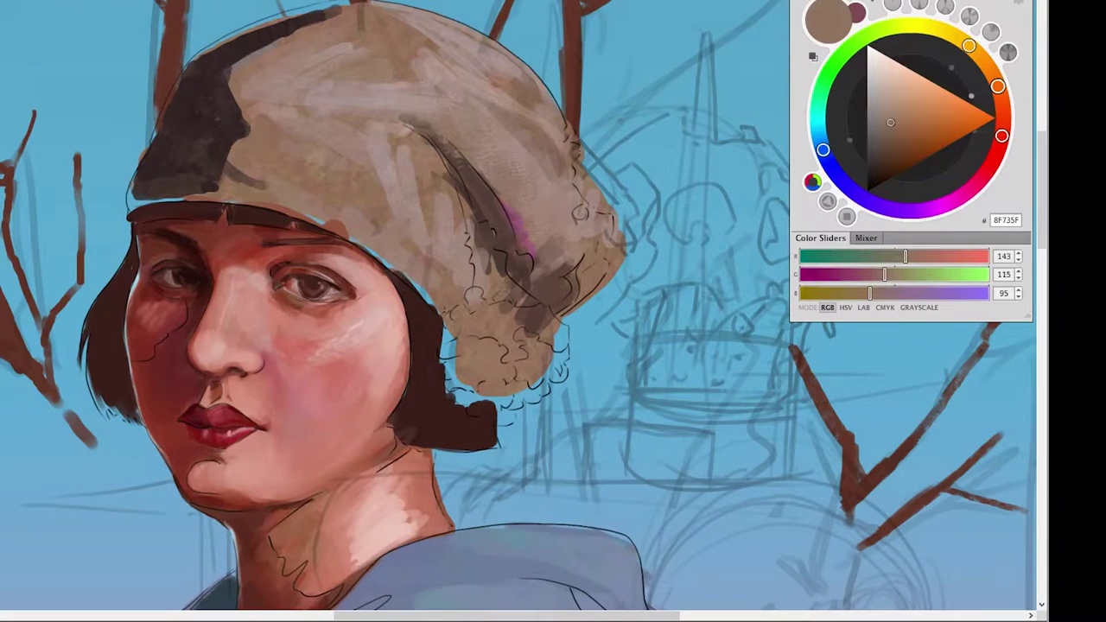
alt+click(523, 238)
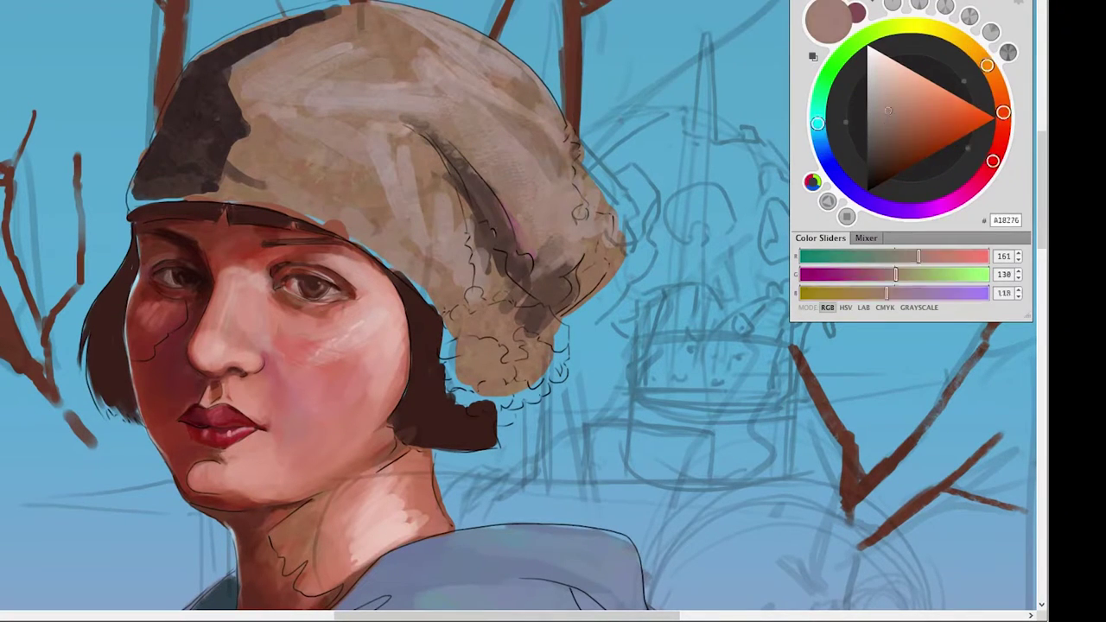
alt+click(540, 277)
alt+click(484, 415)
alt+click(207, 419)
mouse_move(470, 203)
mouse_down()
mouse_move(497, 281)
mouse_move(527, 302)
mouse_up()
alt+click(506, 259)
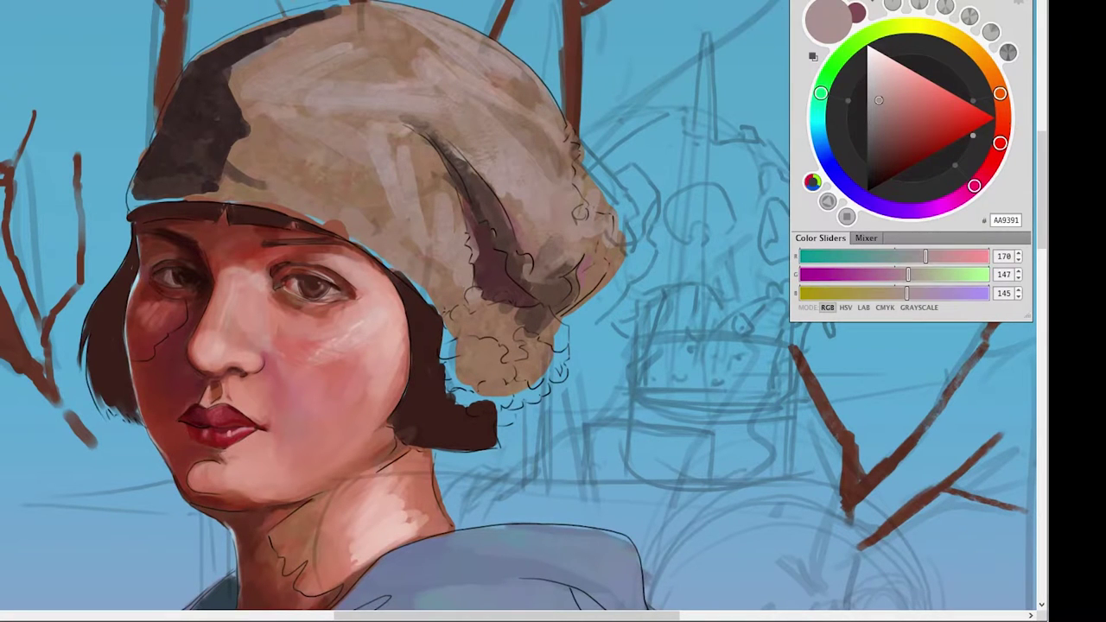
Brighten the top of the hat with tan strokes.
alt+click(242, 52)
alt+click(346, 104)
drag(216, 47, 363, 10)
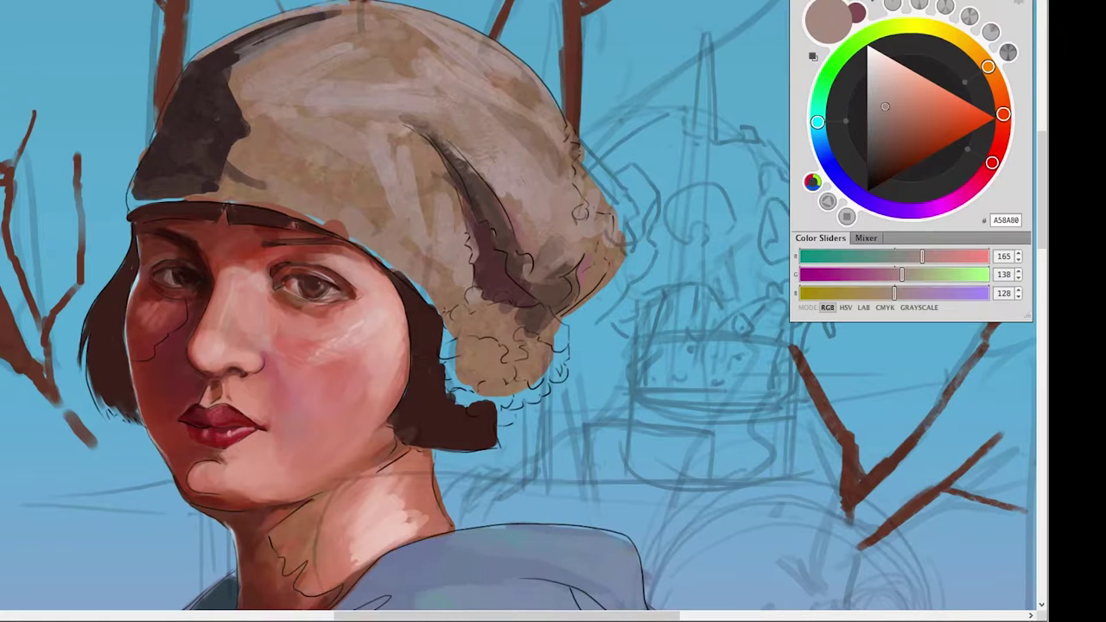
alt+click(246, 47)
alt+click(216, 13)
alt+click(251, 39)
alt+click(259, 61)
alt+click(259, 35)
alt+click(233, 78)
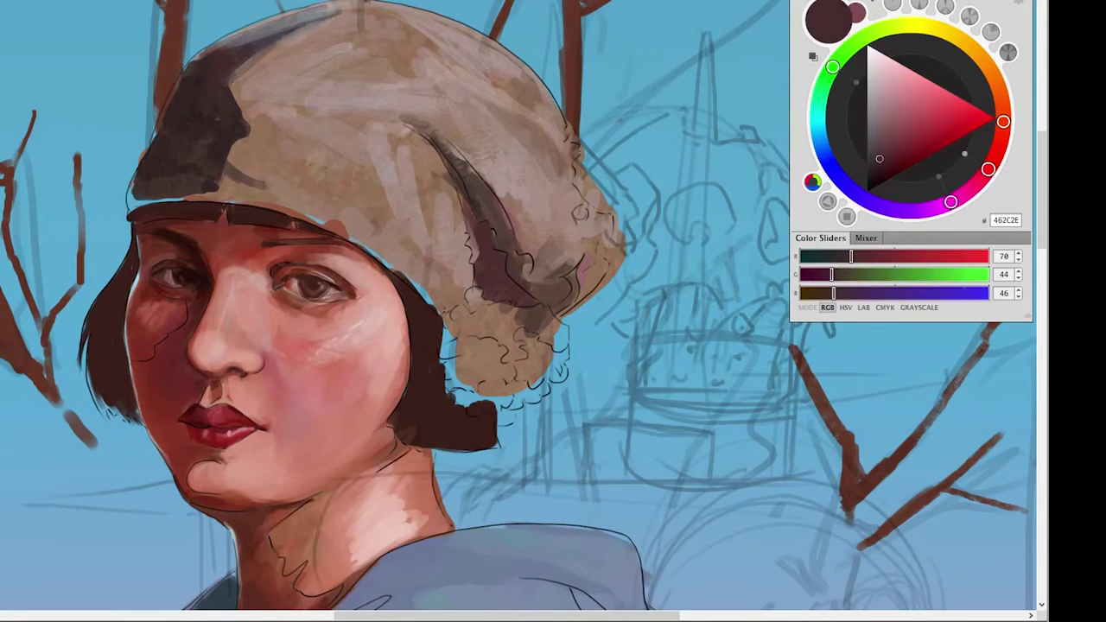
alt+click(231, 79)
Glaze the hat's dark patch with purple and add light strokes on its left side.
alt+click(207, 112)
mouse_move(246, 108)
mouse_down()
mouse_move(272, 100)
mouse_move(264, 95)
mouse_up()
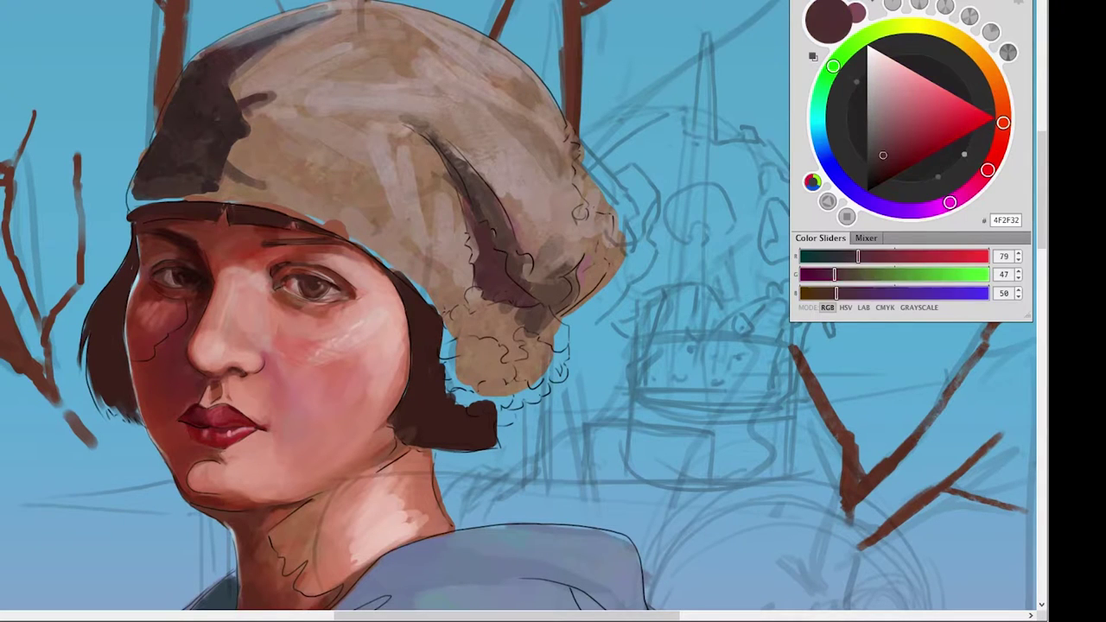
alt+click(198, 130)
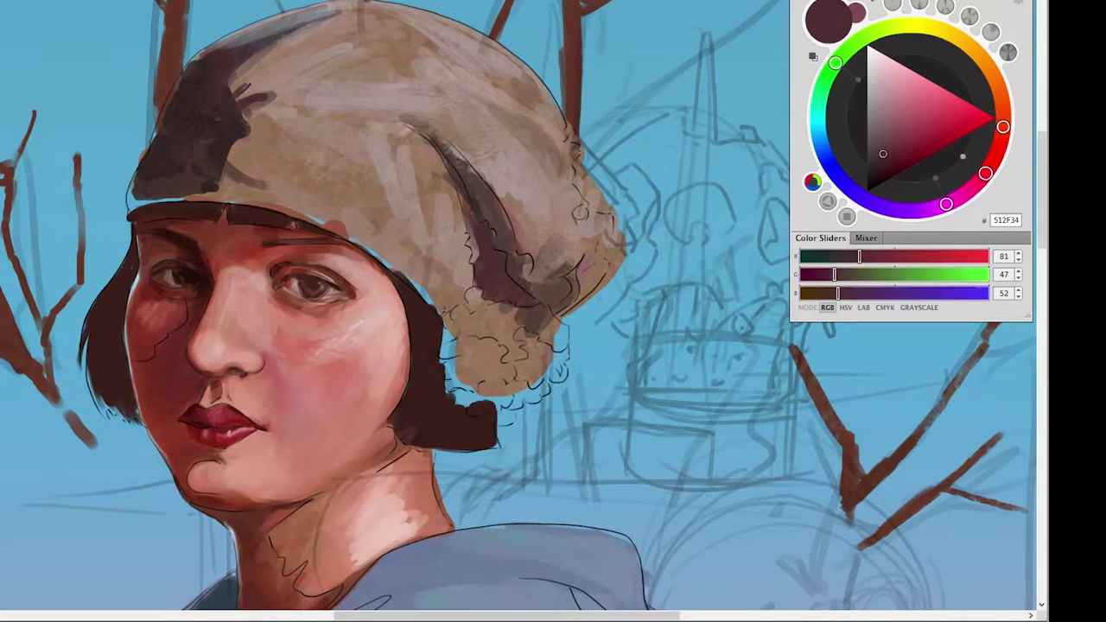
drag(155, 190, 225, 86)
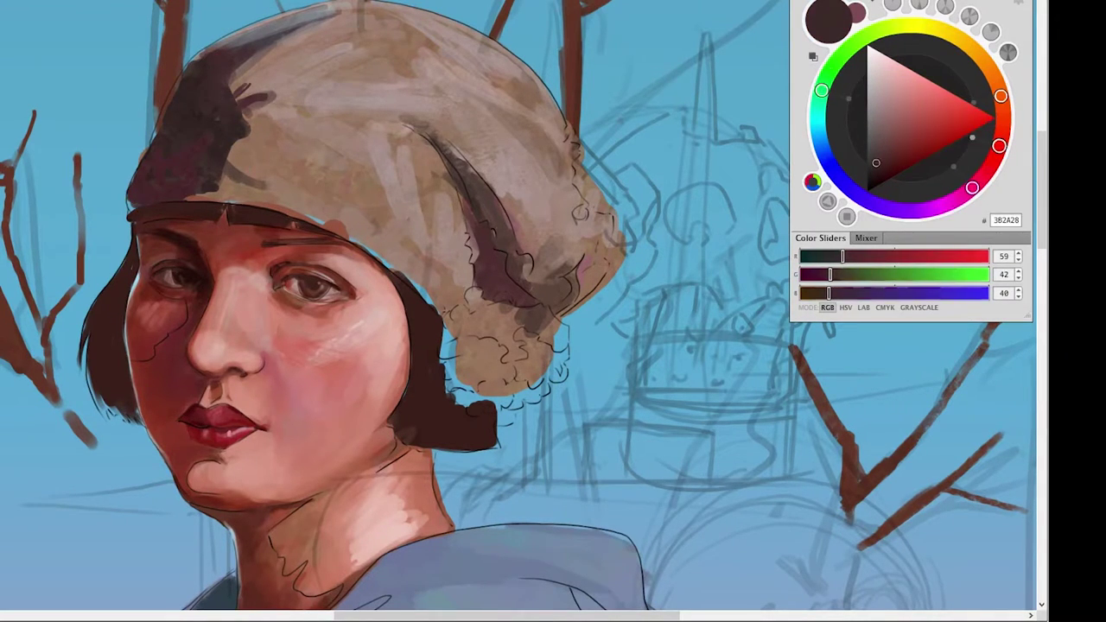
alt+click(285, 95)
drag(164, 138, 186, 65)
Touch up the hat with lighter tan and darken its shadow with deep maroon.
alt+click(154, 153)
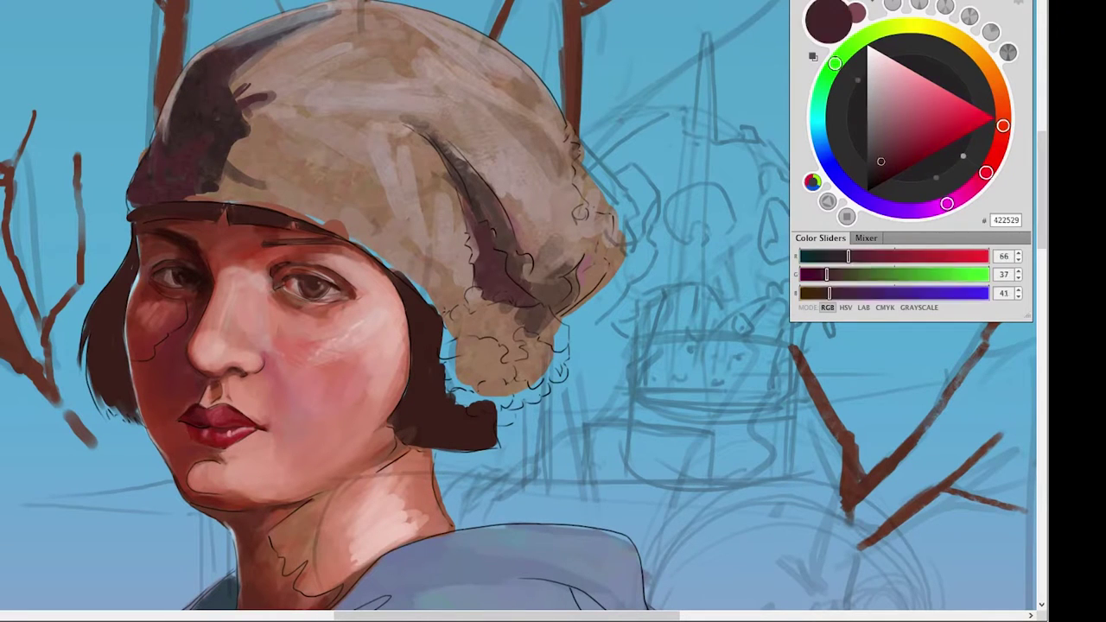
alt+click(251, 99)
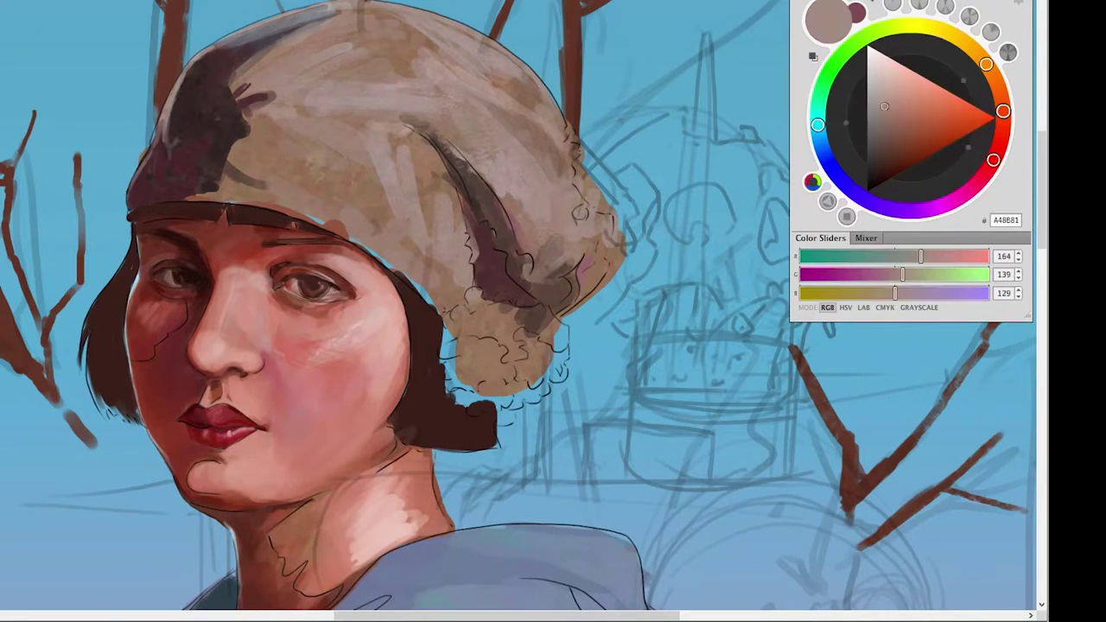
alt+click(414, 126)
alt+click(406, 276)
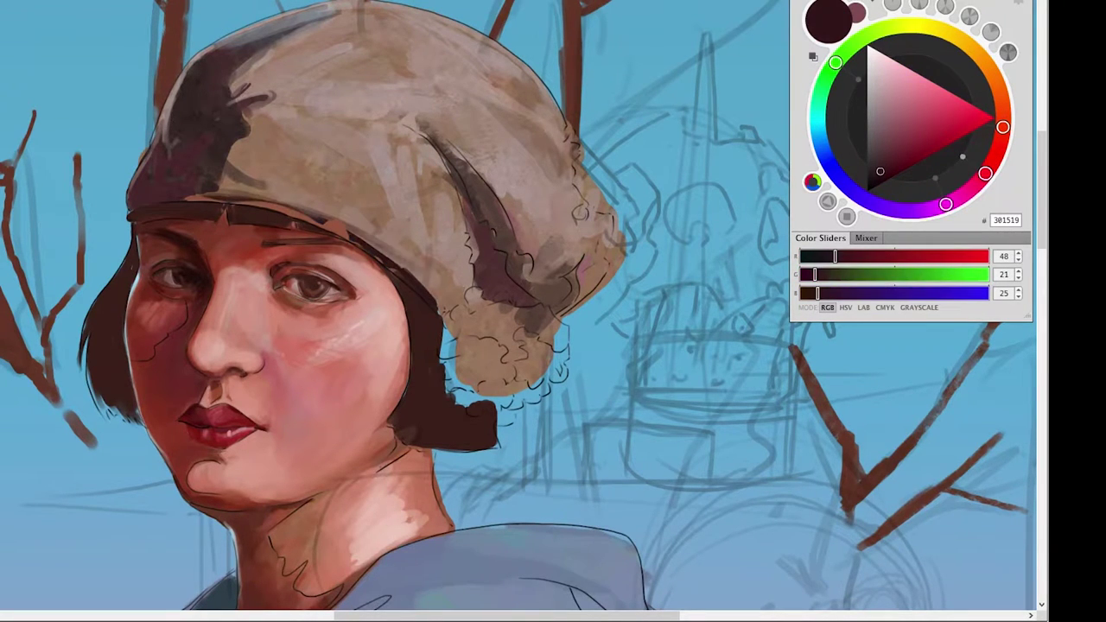
alt+click(458, 285)
alt+click(436, 285)
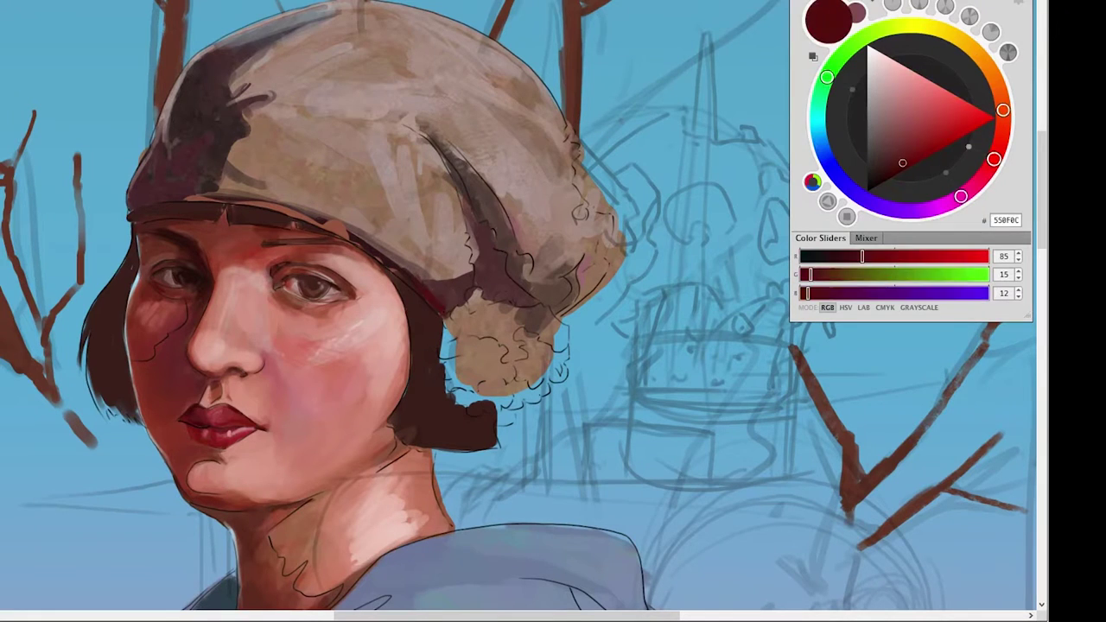
Add a small blue curling stroke on the hat's curly lower edge.
key(ctrl+0)
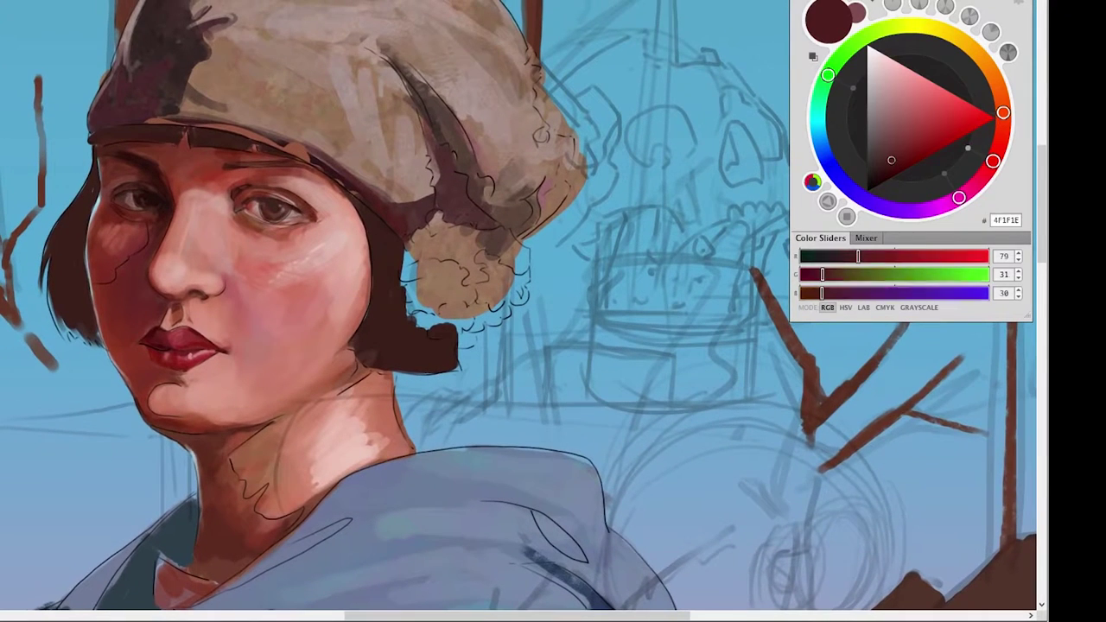
alt+click(453, 176)
alt+click(557, 566)
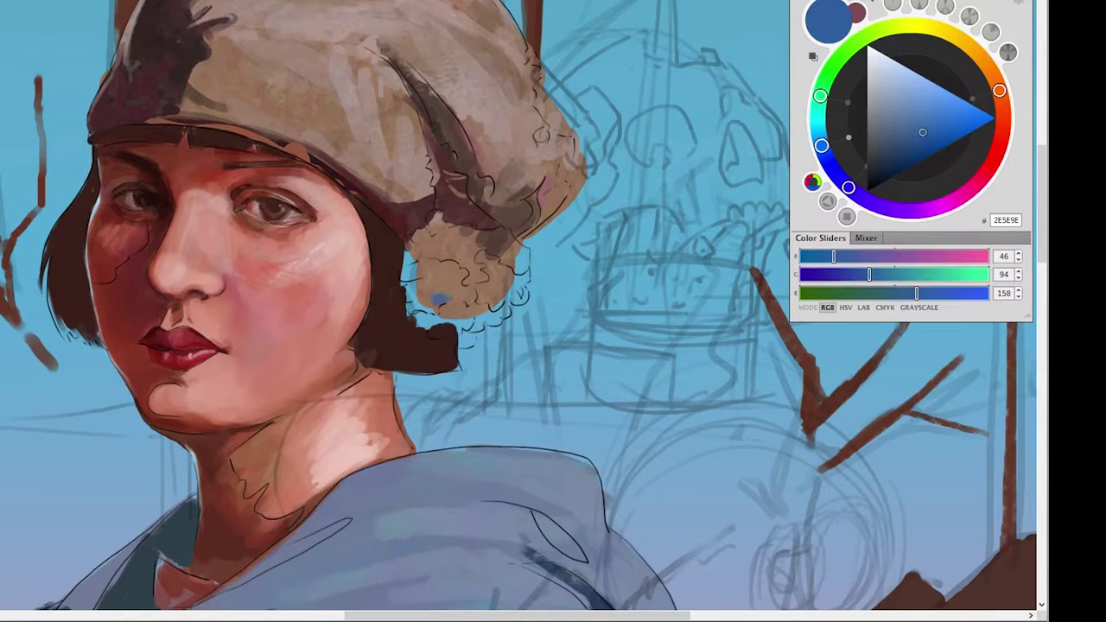
alt+click(467, 260)
mouse_move(439, 262)
mouse_down()
mouse_move(460, 272)
mouse_move(457, 233)
mouse_up()
Paint the flower ornament's blue petal and pale yellow petals along the bun.
drag(485, 241, 510, 231)
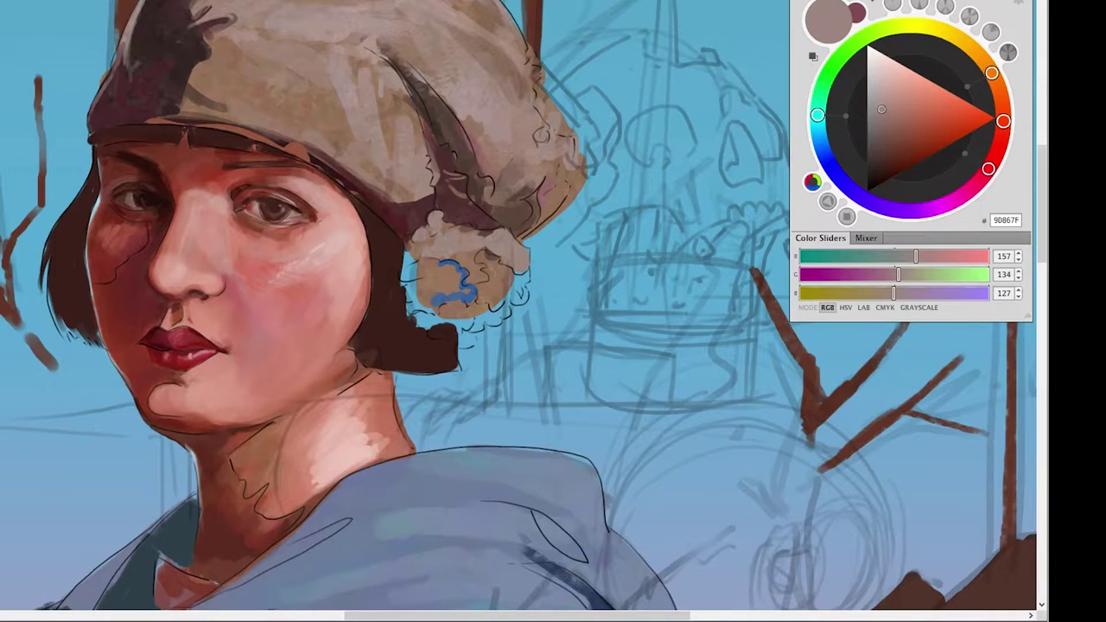
alt+click(450, 294)
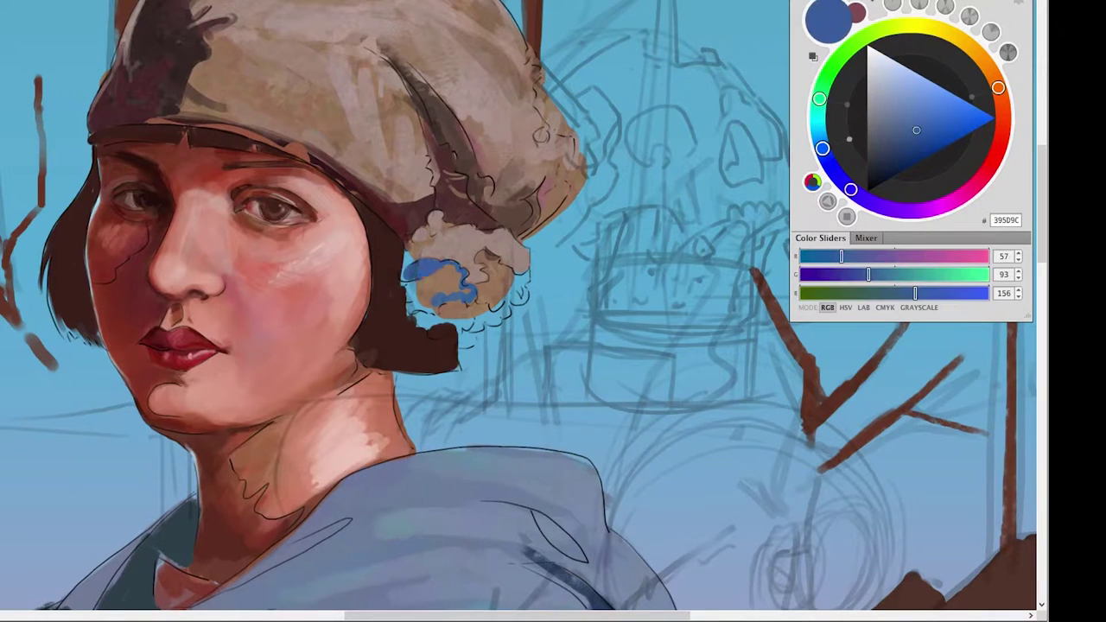
drag(415, 269, 465, 292)
drag(916, 129, 901, 67)
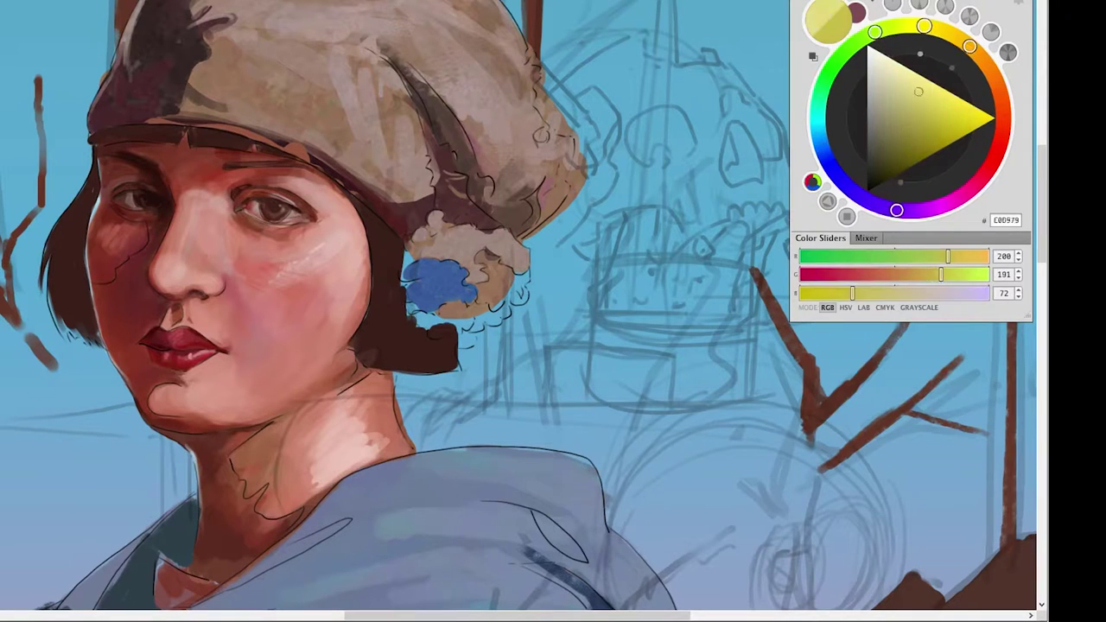
drag(522, 276, 515, 301)
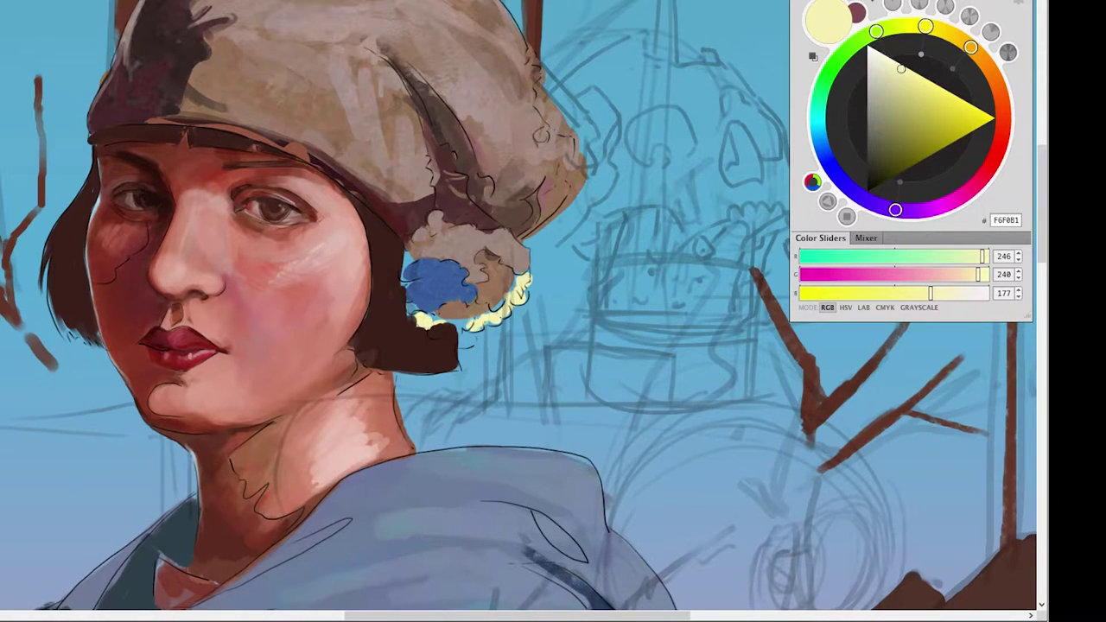
drag(442, 312, 473, 311)
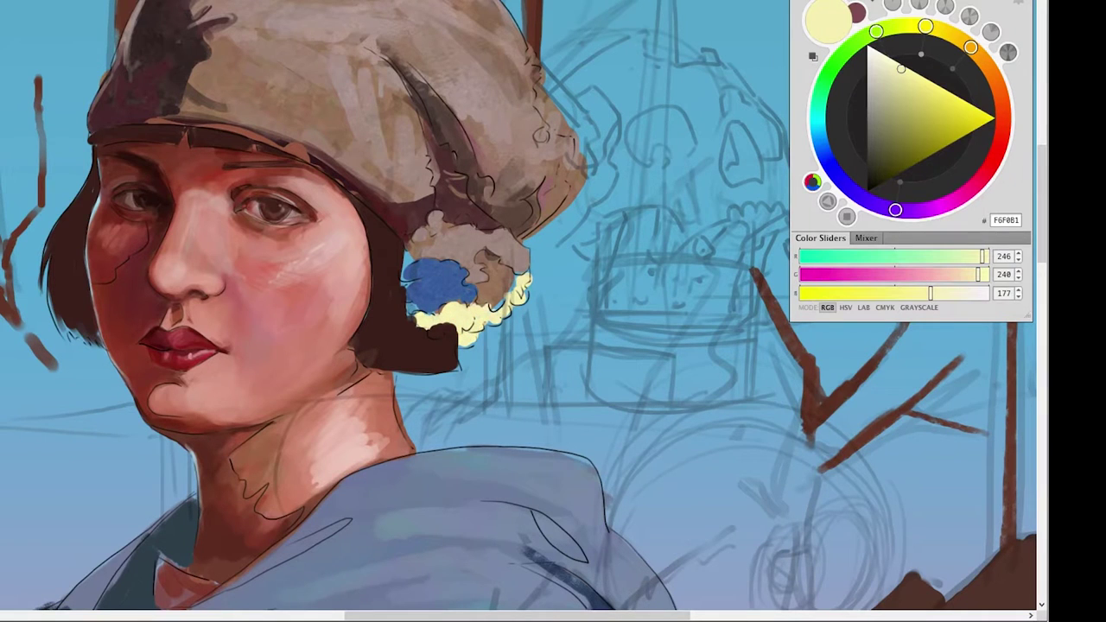
Add a red petal reaching the bun's edge, then shift the colour to purple.
alt+click(177, 346)
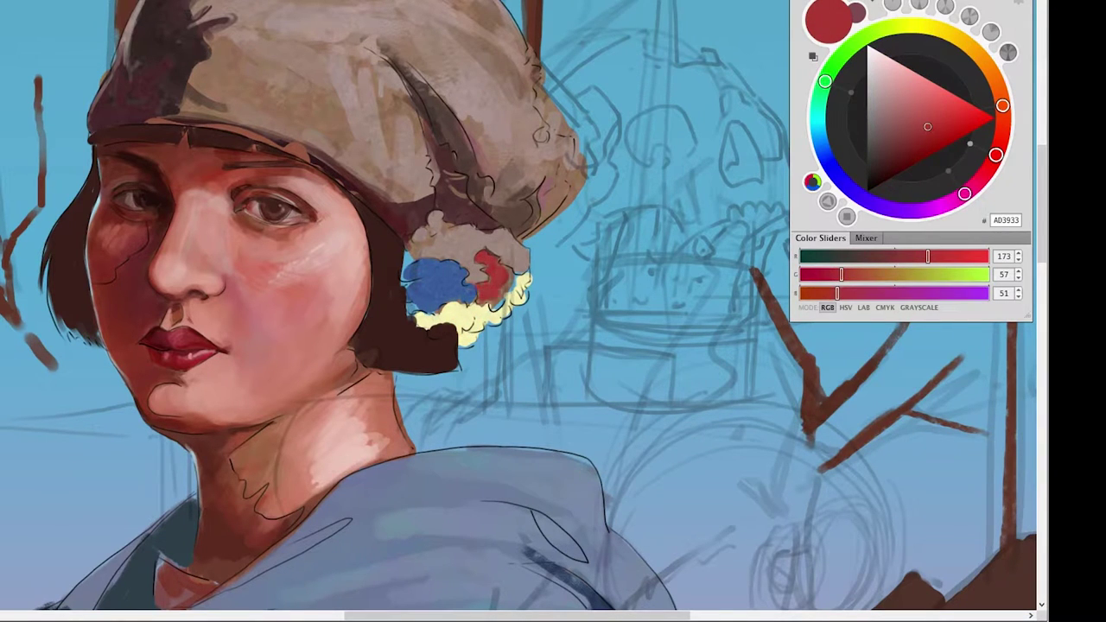
drag(517, 275, 529, 281)
alt+click(408, 262)
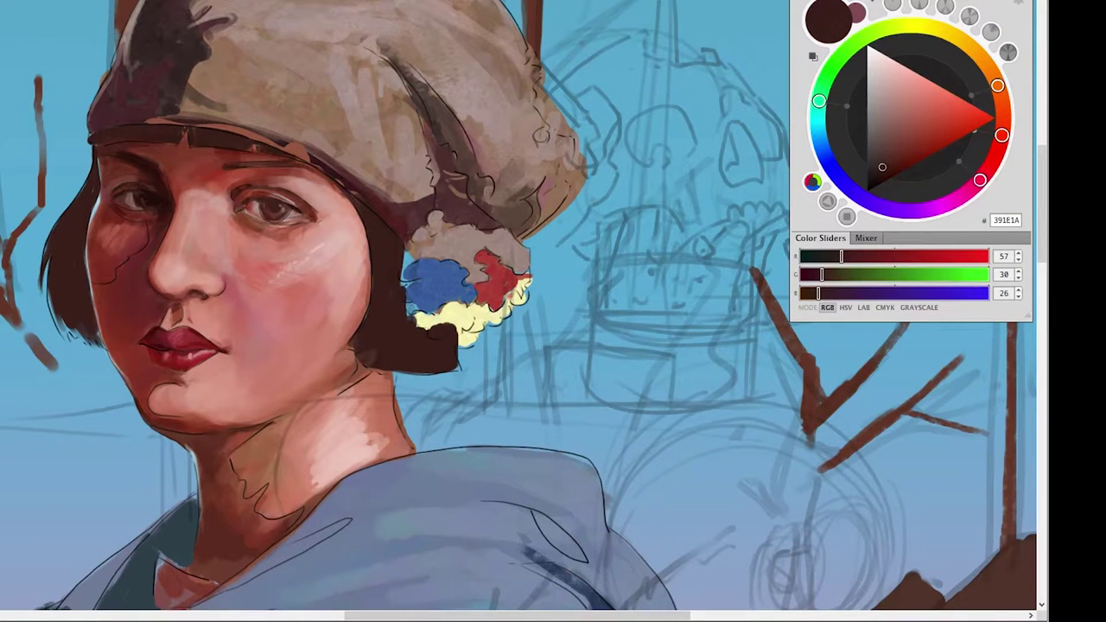
mouse_move(1001, 135)
mouse_down()
mouse_move(989, 165)
mouse_move(996, 155)
mouse_up()
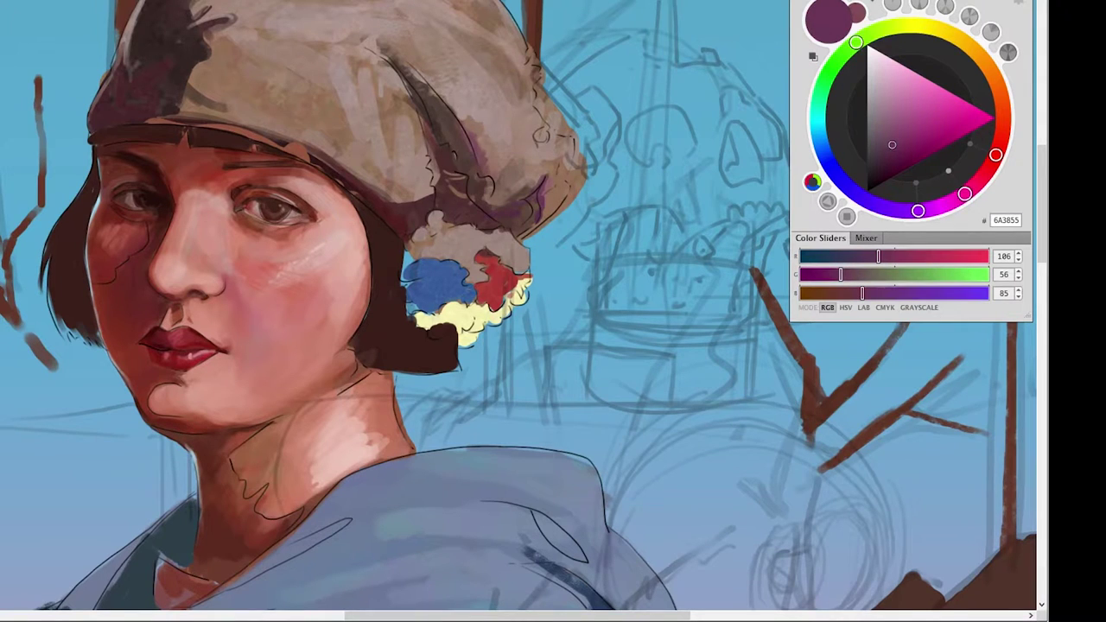
Add pale blue-grey highlights along the hat's right edge.
alt+click(564, 144)
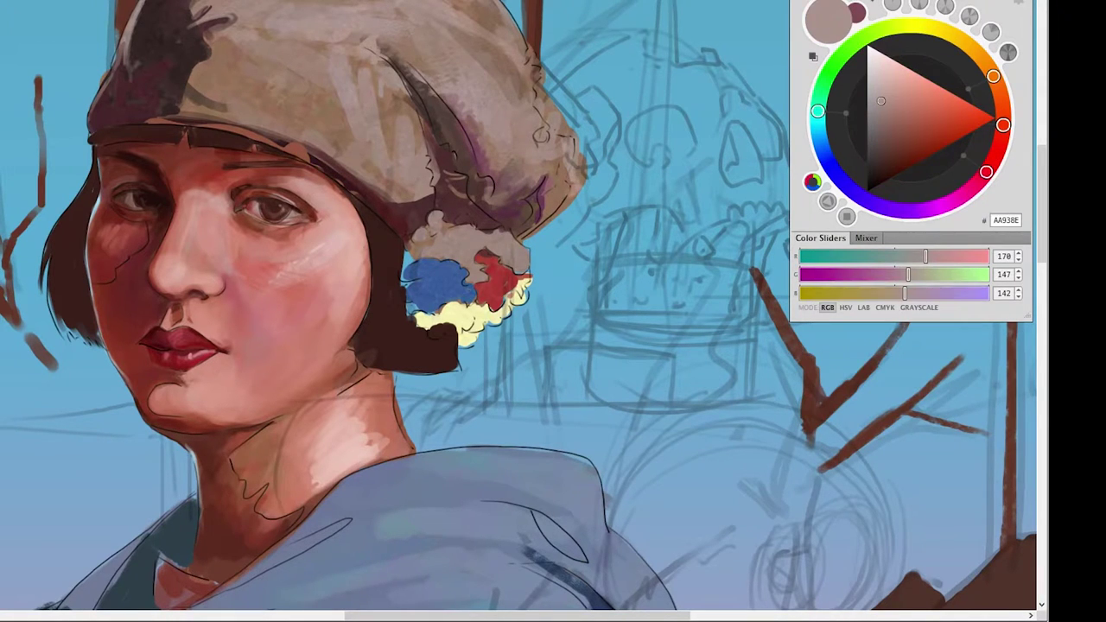
alt+click(450, 484)
alt+click(567, 171)
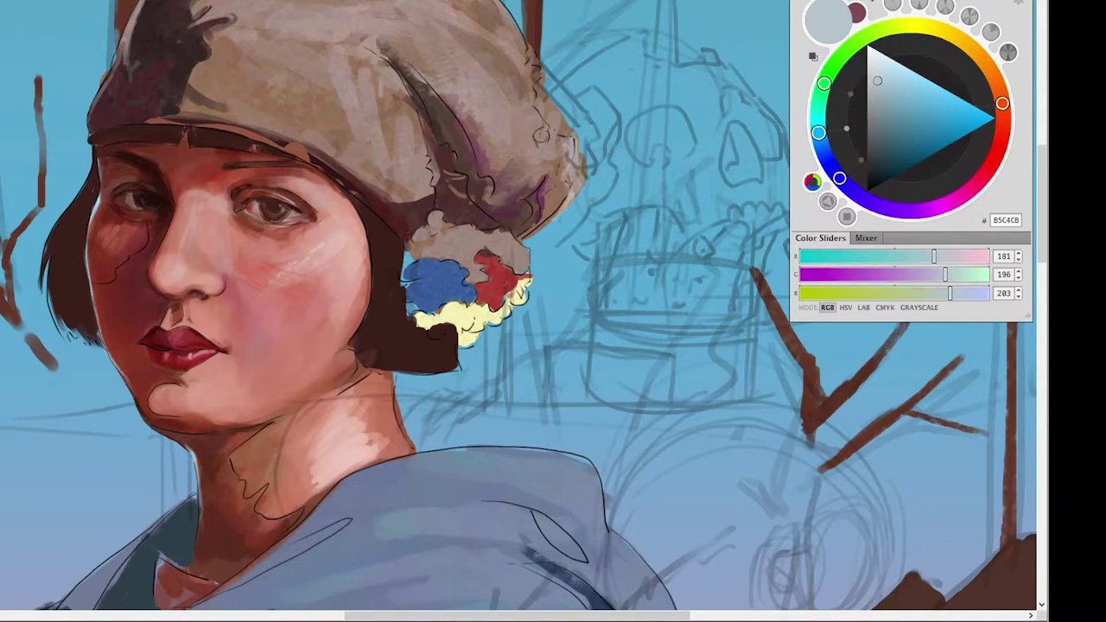
drag(579, 169, 540, 99)
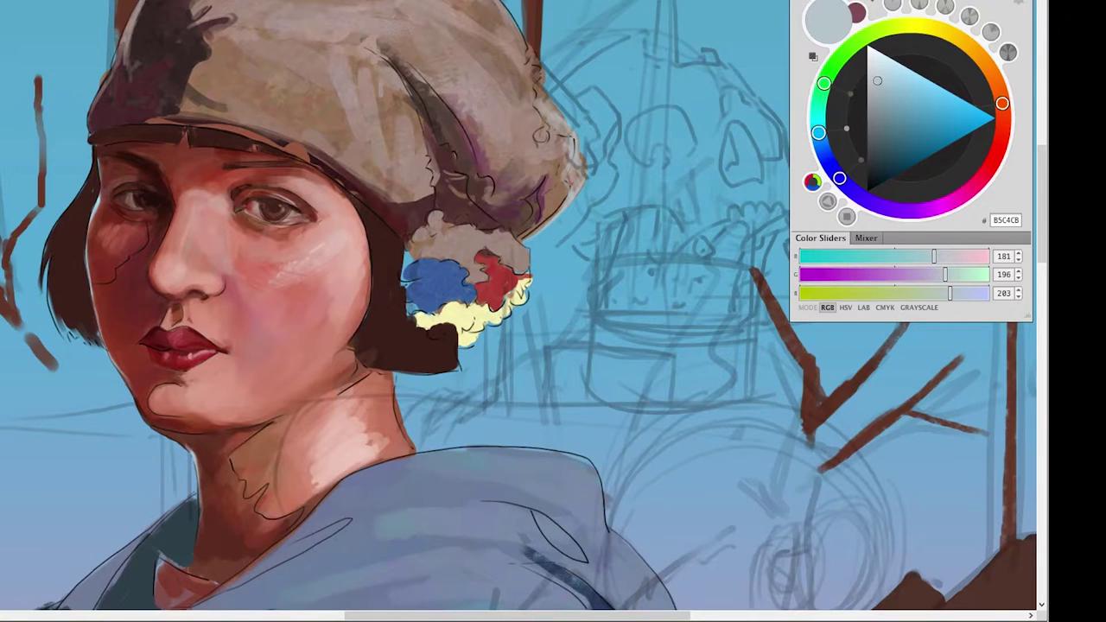
key(ctrl+0)
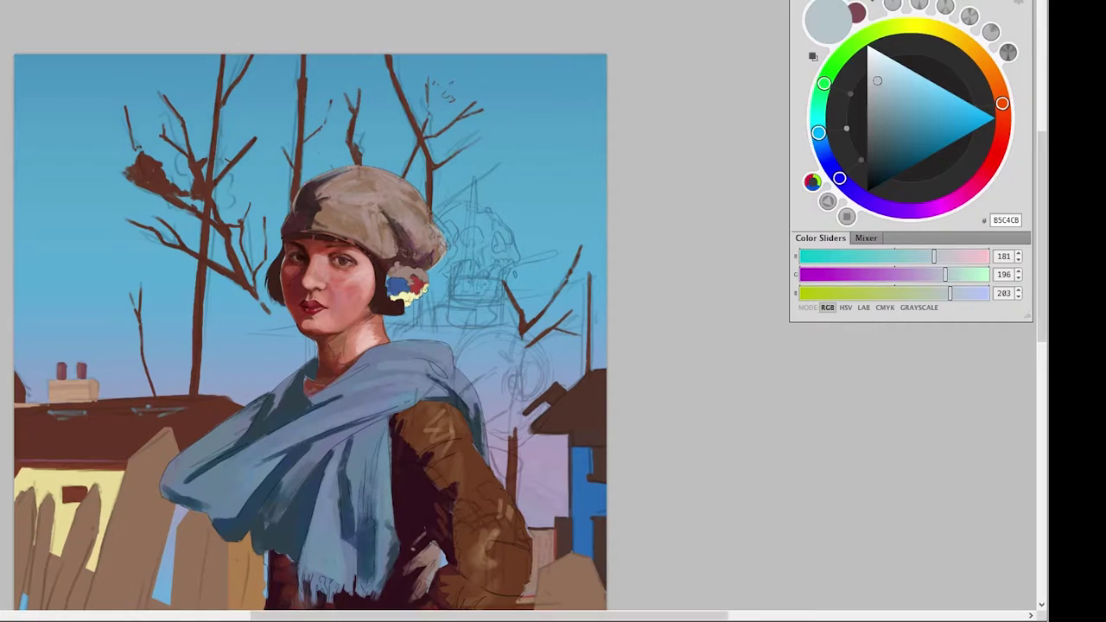
Sample a muted purple, switch to Texture Brush, and shade the scarf fold under the chin.
scroll(303, 311, down, 5)
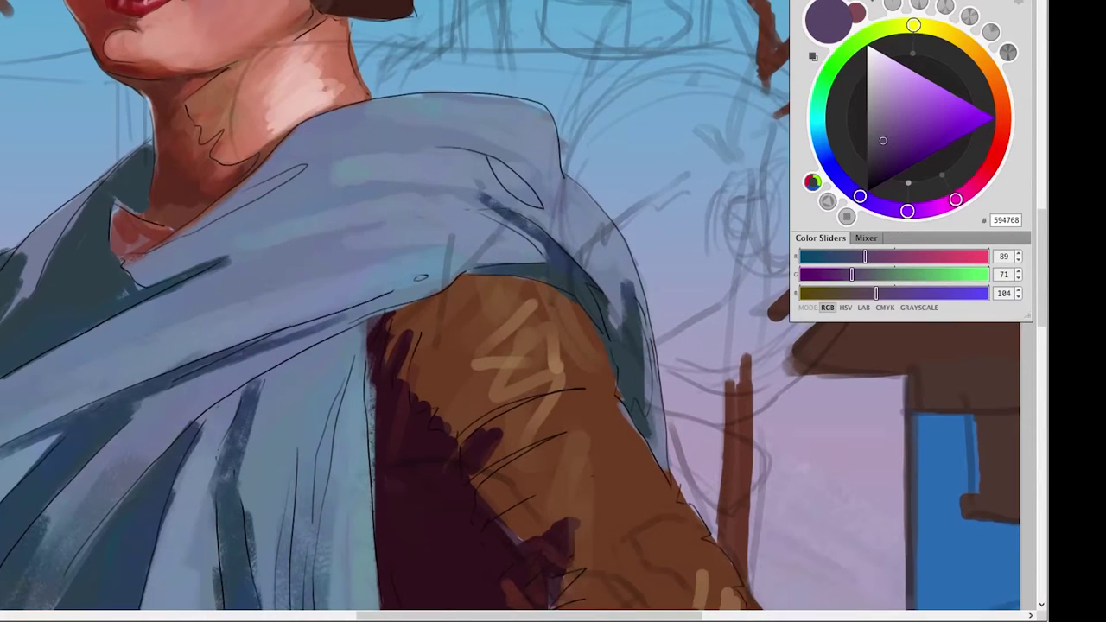
right_click(328, 143)
scroll(406, 320, up, 1)
key(Return)
mouse_move(303, 168)
mouse_down()
mouse_move(164, 251)
mouse_move(86, 324)
mouse_up()
Shade the scarf by the neck and its left side with purple strokes.
drag(138, 269, 101, 307)
mouse_move(188, 273)
mouse_down()
mouse_move(62, 346)
mouse_move(86, 321)
mouse_up()
mouse_move(145, 154)
mouse_down()
mouse_move(110, 209)
mouse_move(82, 213)
mouse_move(59, 266)
mouse_up()
drag(90, 223, 26, 298)
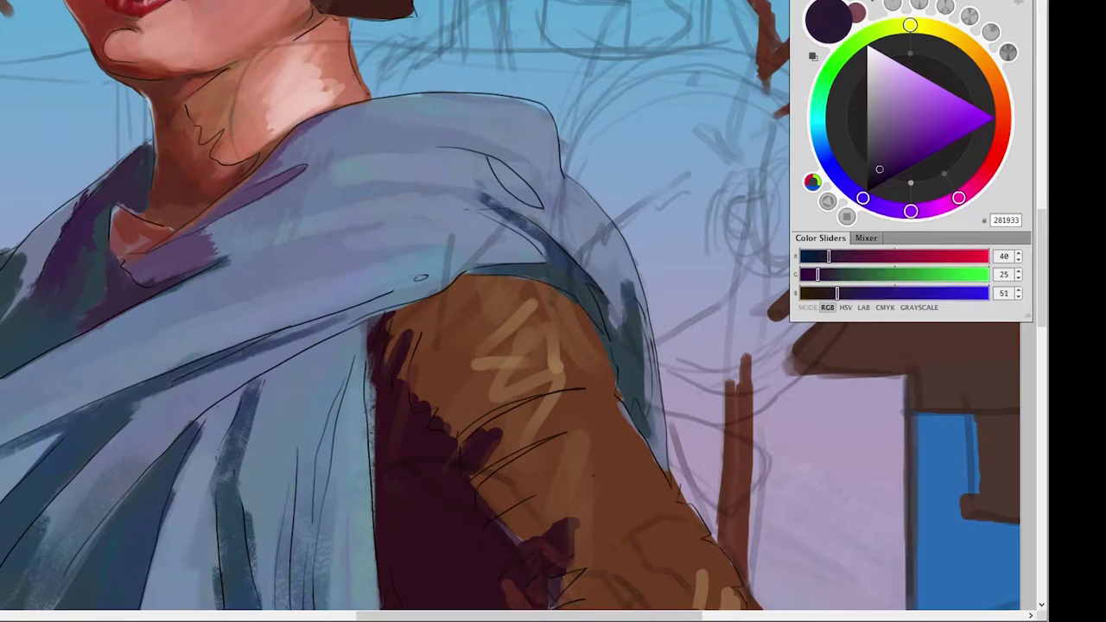
drag(105, 311, 14, 362)
drag(97, 277, 3, 371)
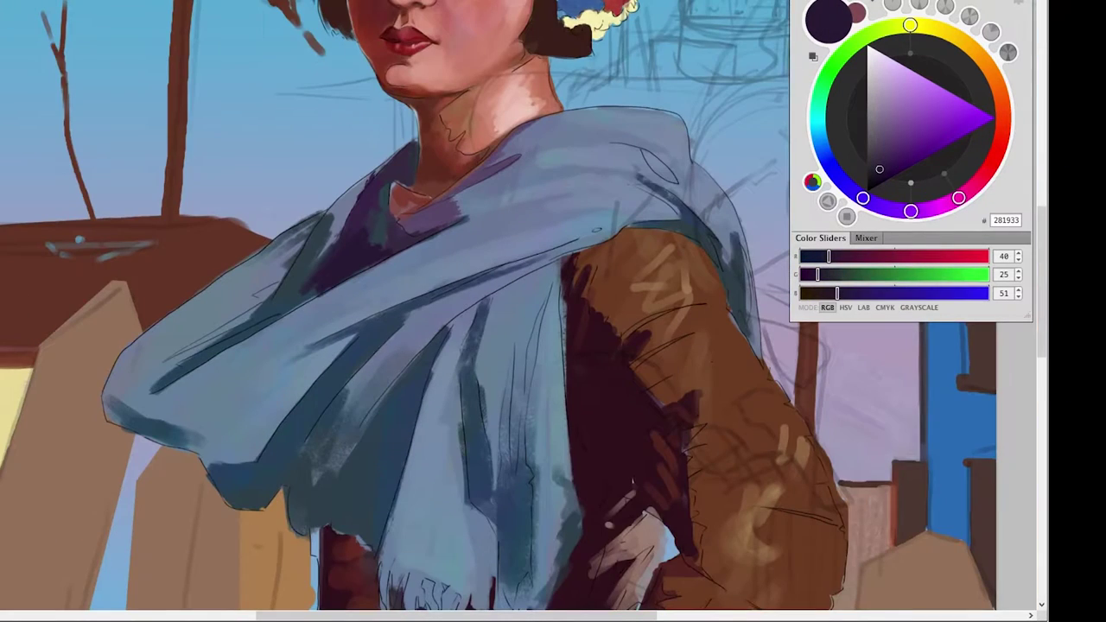
Deepen the left scarf with dark red and dark purple strokes.
drag(316, 278, 222, 344)
drag(270, 300, 171, 358)
drag(245, 320, 142, 388)
drag(196, 363, 122, 409)
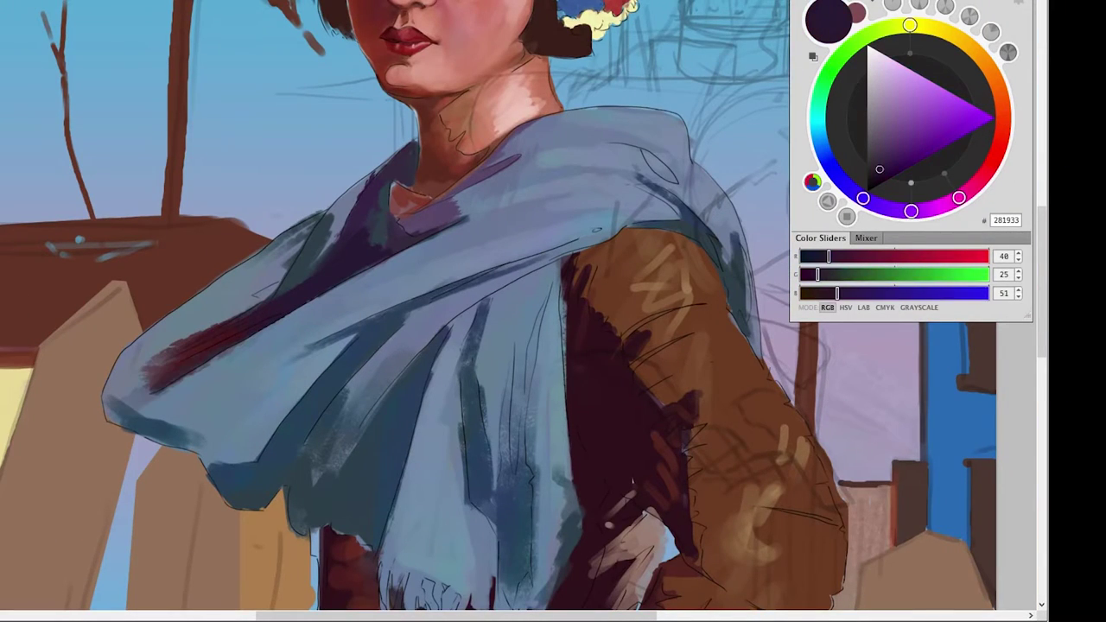
alt+click(285, 259)
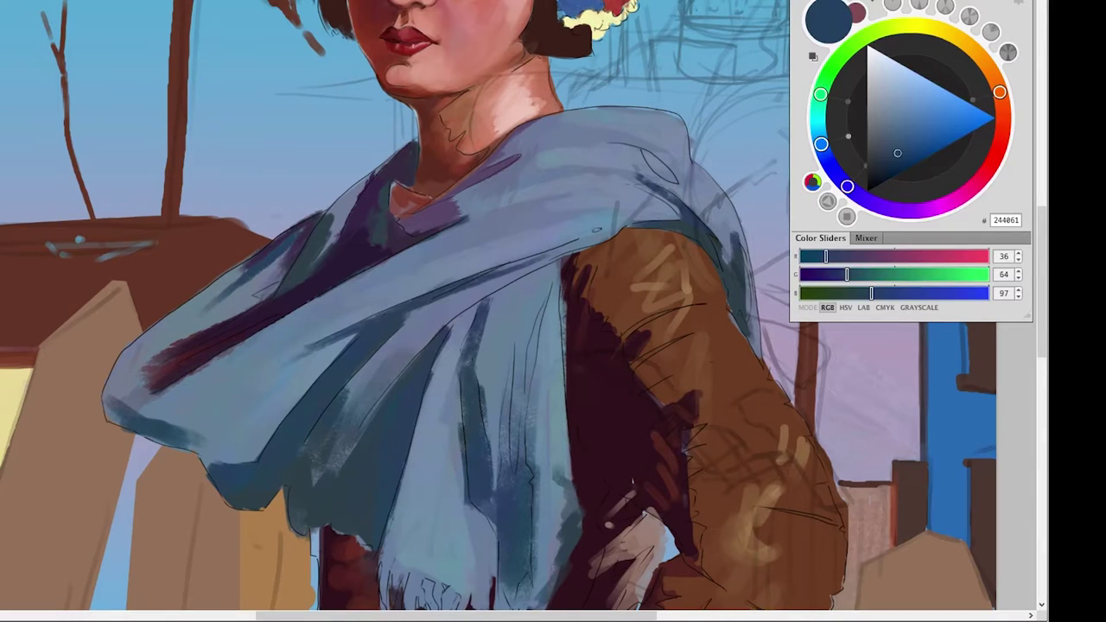
alt+click(363, 225)
drag(287, 266, 171, 340)
drag(237, 305, 162, 341)
drag(216, 284, 142, 349)
Sample dark blue, purple, maroon, light blue and lavender tones from the painting.
alt+click(345, 242)
alt+click(145, 354)
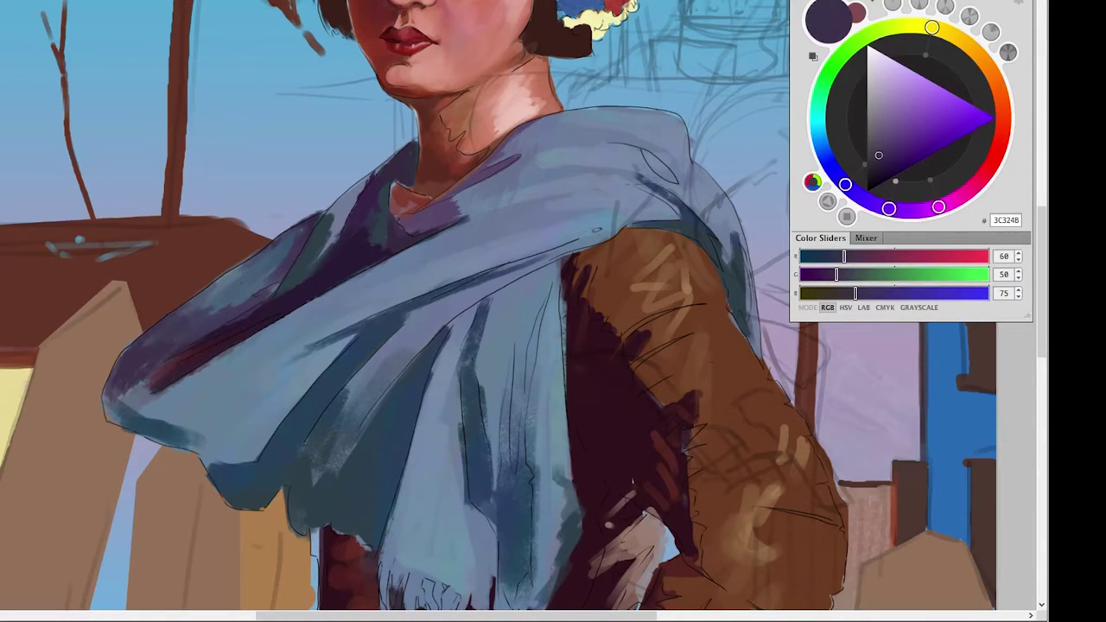
alt+click(299, 236)
alt+click(341, 264)
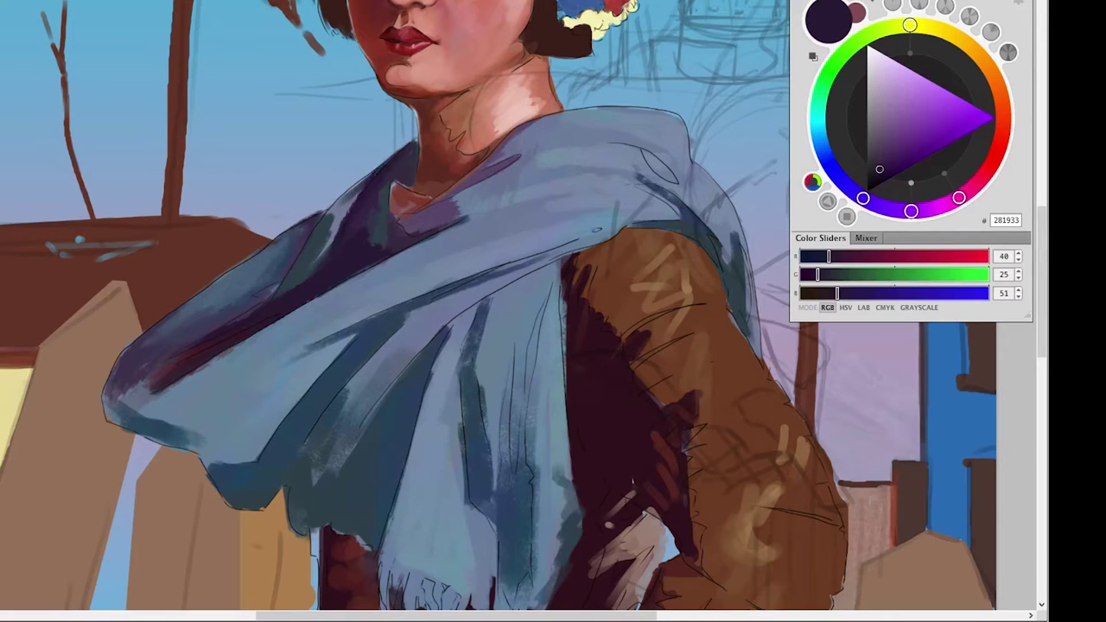
alt+click(191, 380)
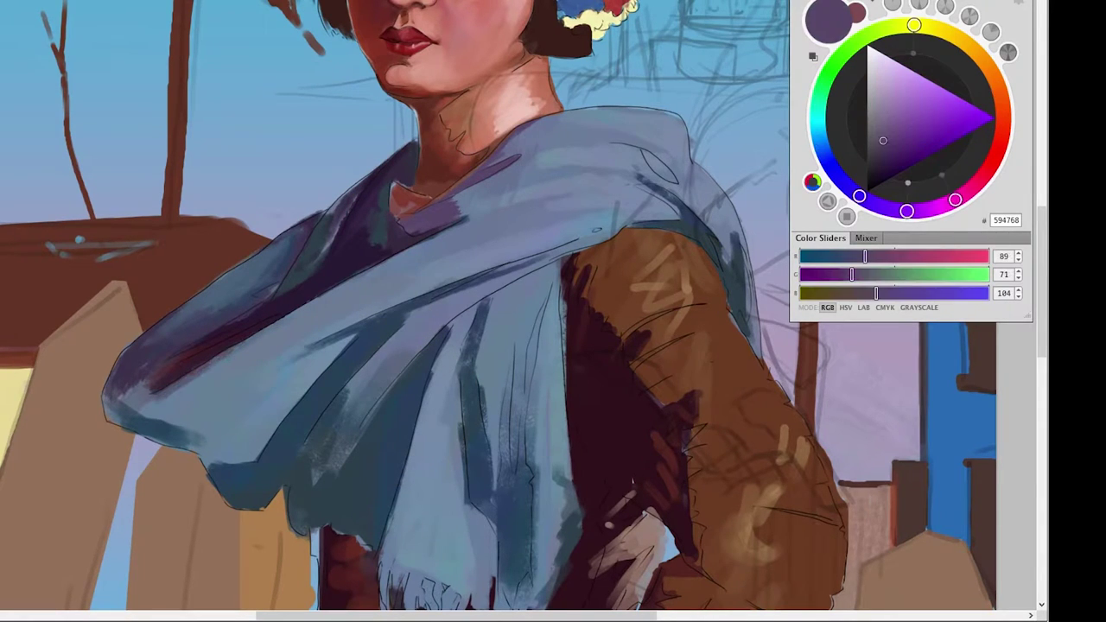
alt+click(596, 363)
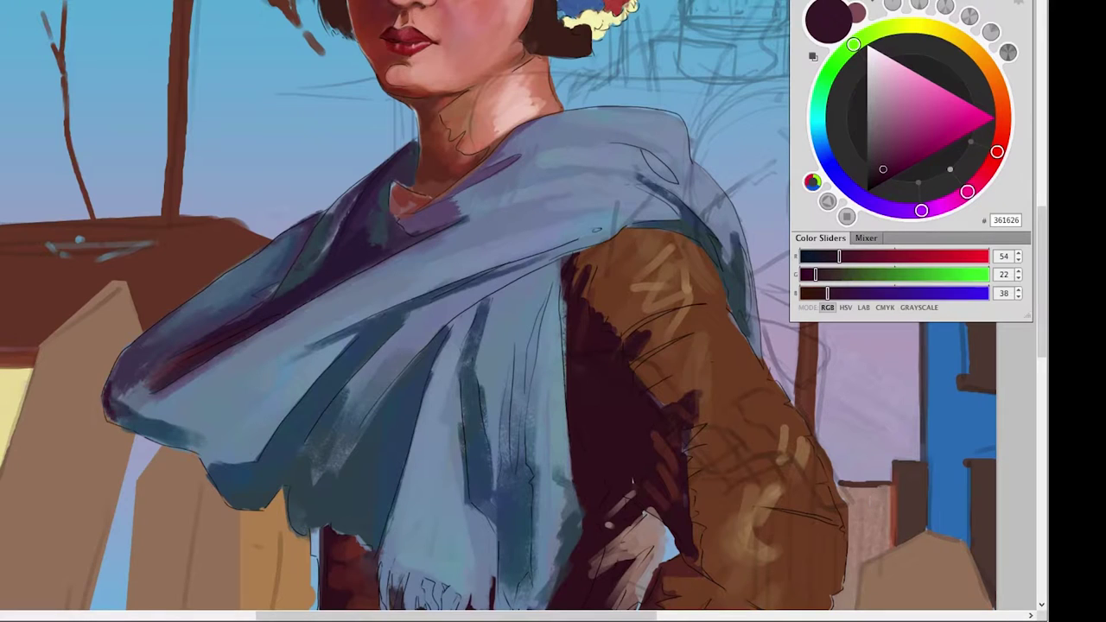
alt+click(383, 316)
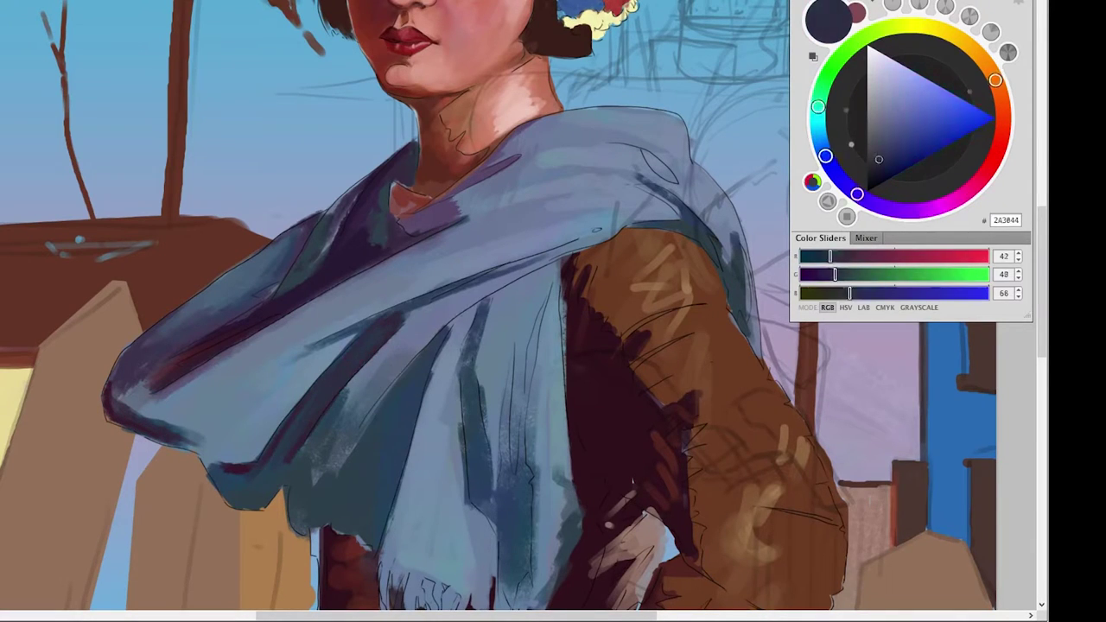
alt+click(387, 258)
alt+click(216, 372)
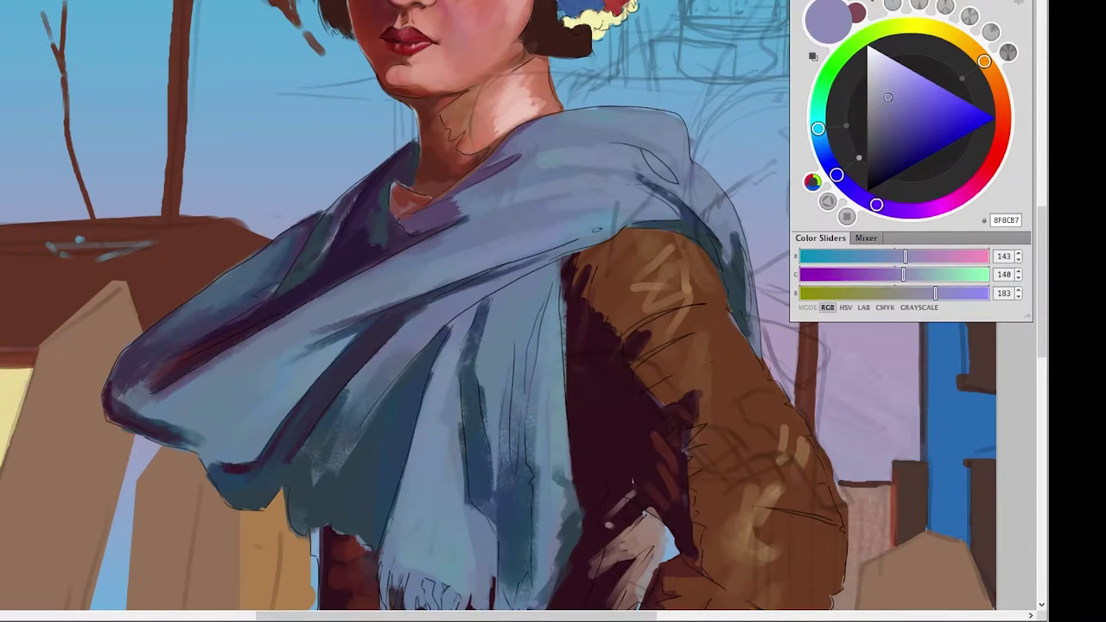
Paint a light blue-grey stroke near the scarf's shoulder with the texture roundy soft brush.
right_click(322, 313)
scroll(403, 492, down, 5)
scroll(404, 492, down, 1)
click(393, 534)
click(250, 397)
alt+click(268, 381)
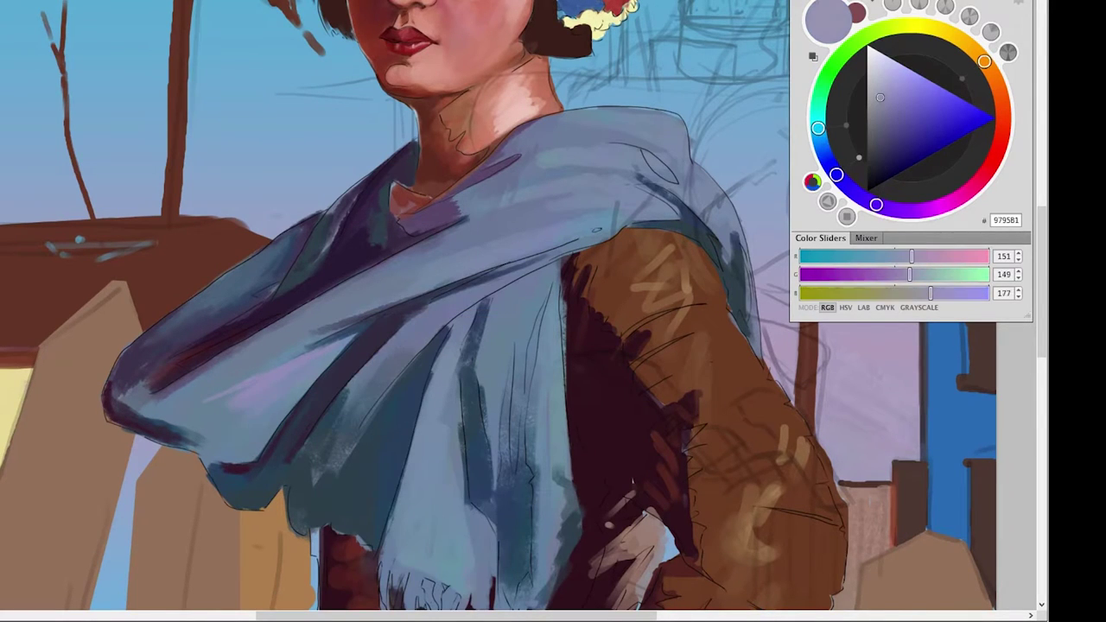
alt+click(164, 397)
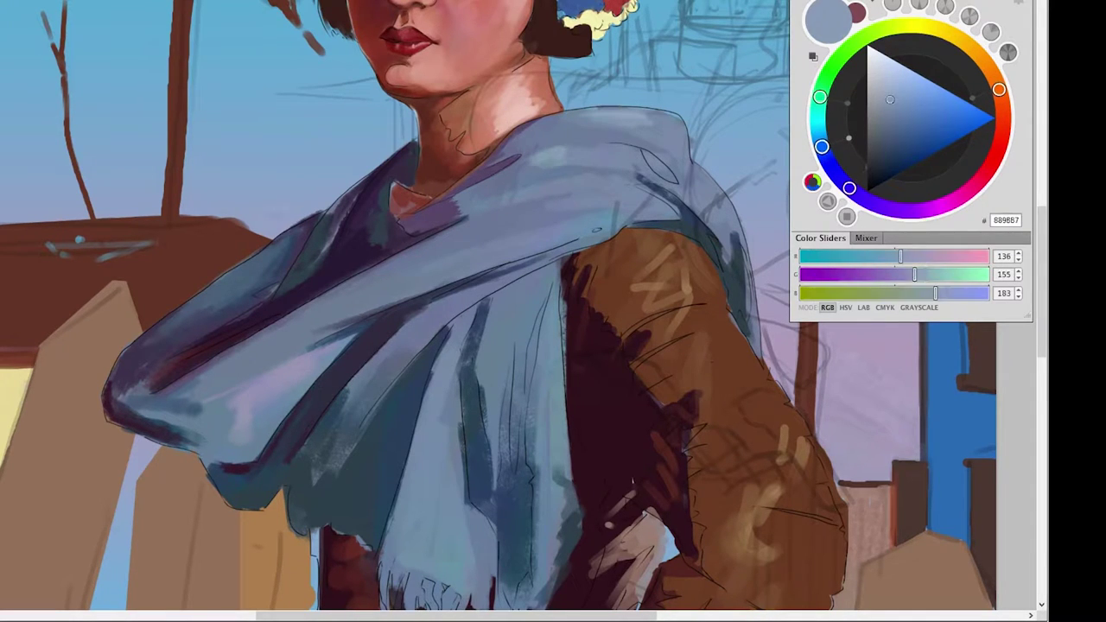
drag(572, 152, 643, 167)
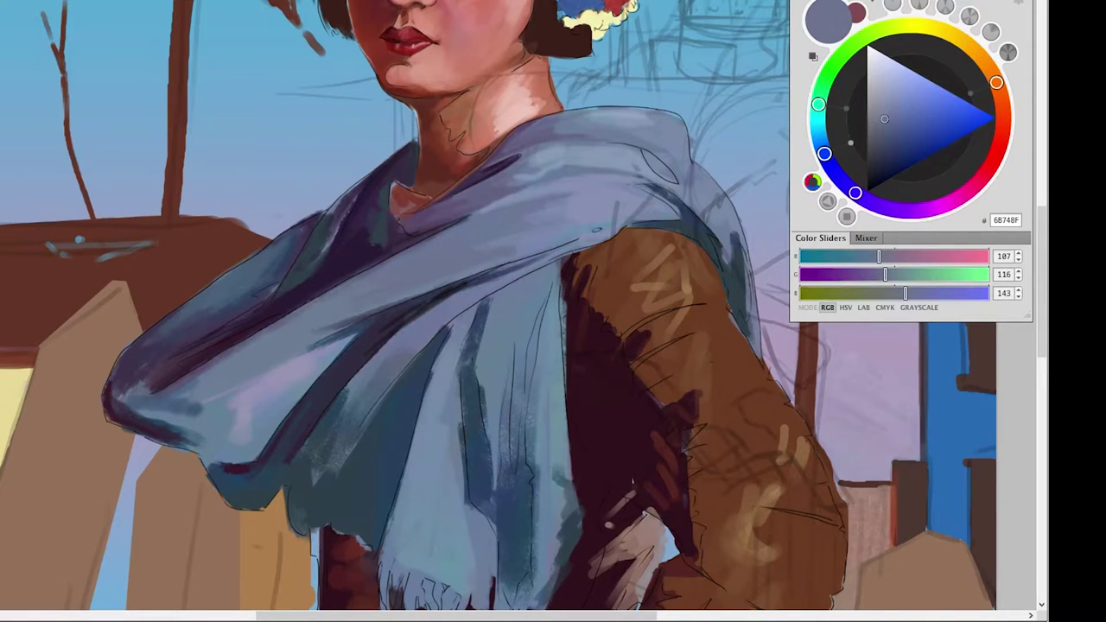
scroll(397, 311, right, 5)
Paint dark purple strokes down the scarf and light blue strokes on its hanging end.
mouse_move(337, 275)
mouse_down()
mouse_move(298, 414)
mouse_move(307, 445)
mouse_up()
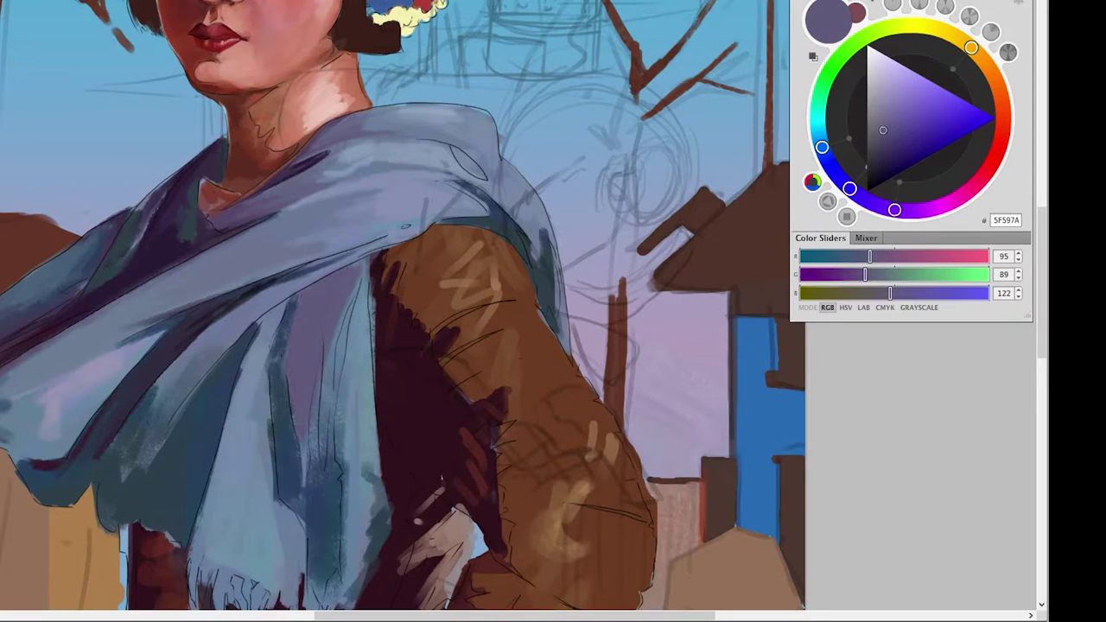
alt+click(274, 315)
scroll(398, 311, down, 1)
drag(363, 413, 369, 458)
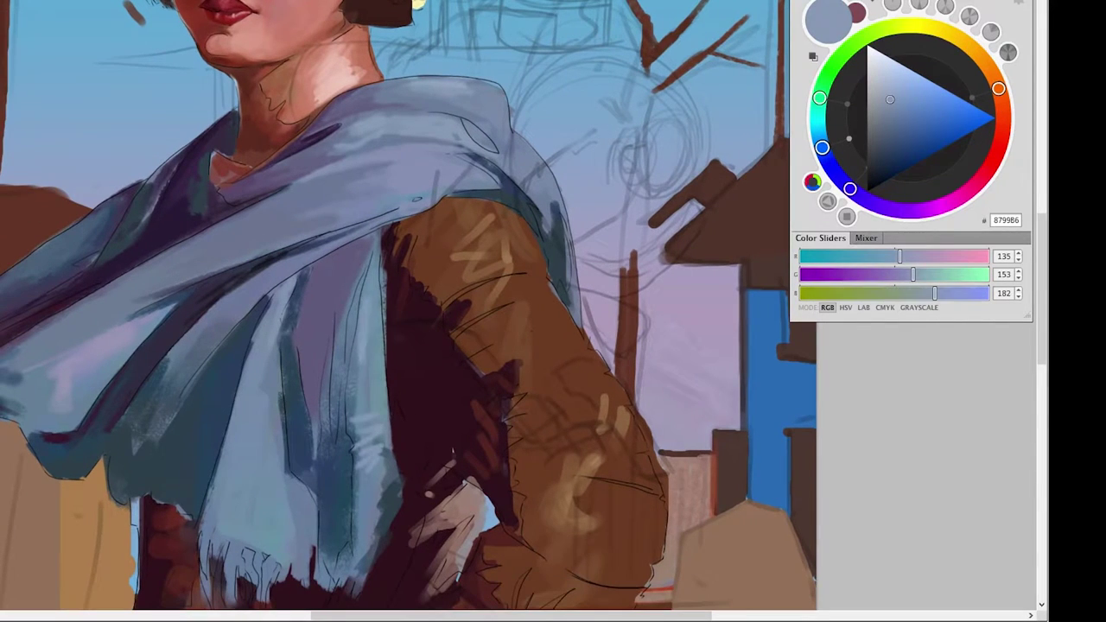
drag(372, 259, 359, 406)
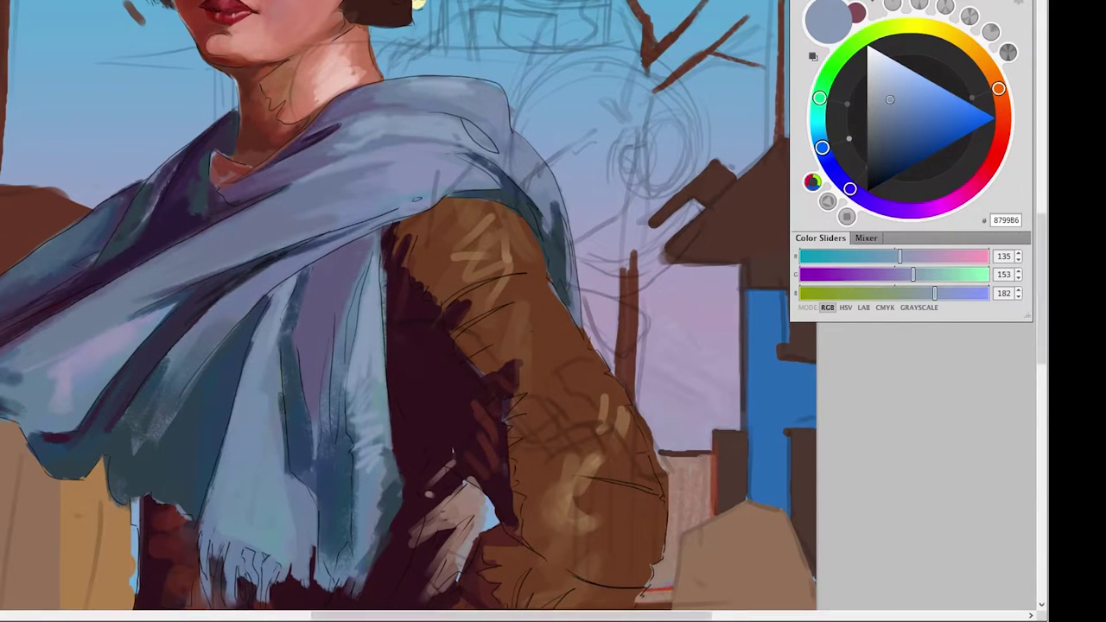
Add blue-grey and lavender strokes to the left drape and faint light blue across the upper fold.
alt+click(218, 370)
drag(259, 303, 212, 475)
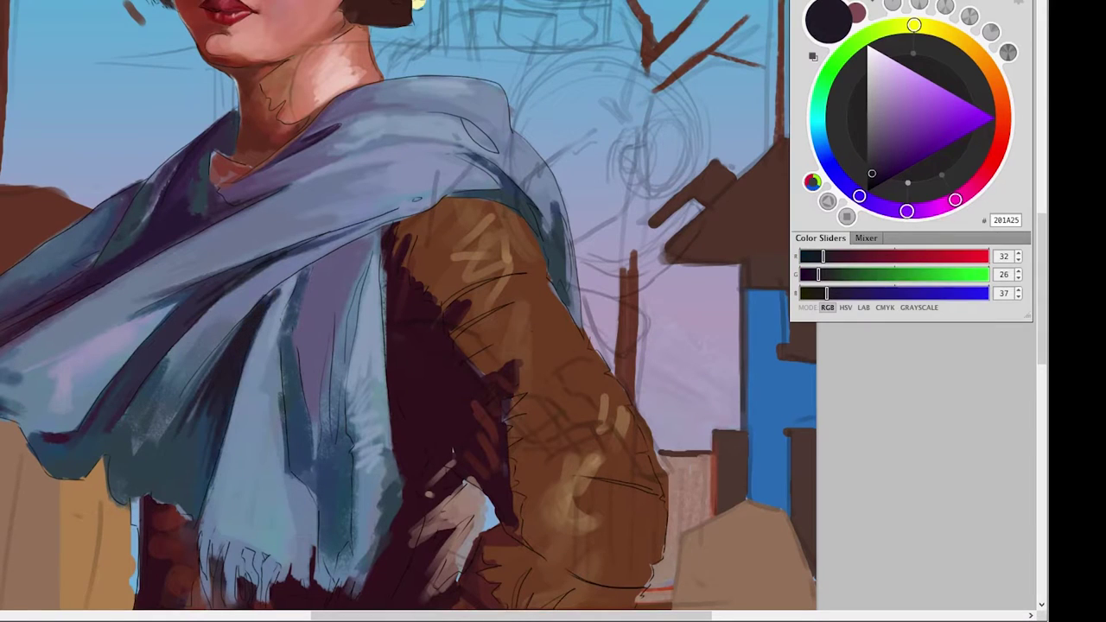
alt+click(224, 346)
drag(246, 289, 160, 384)
alt+click(259, 277)
drag(246, 285, 389, 216)
Layer a light blue stroke and a faint purple-grey stroke over the scarf's folds.
alt+click(346, 240)
alt+click(259, 207)
alt+click(259, 259)
drag(233, 247, 311, 224)
alt+click(285, 199)
drag(199, 251, 104, 298)
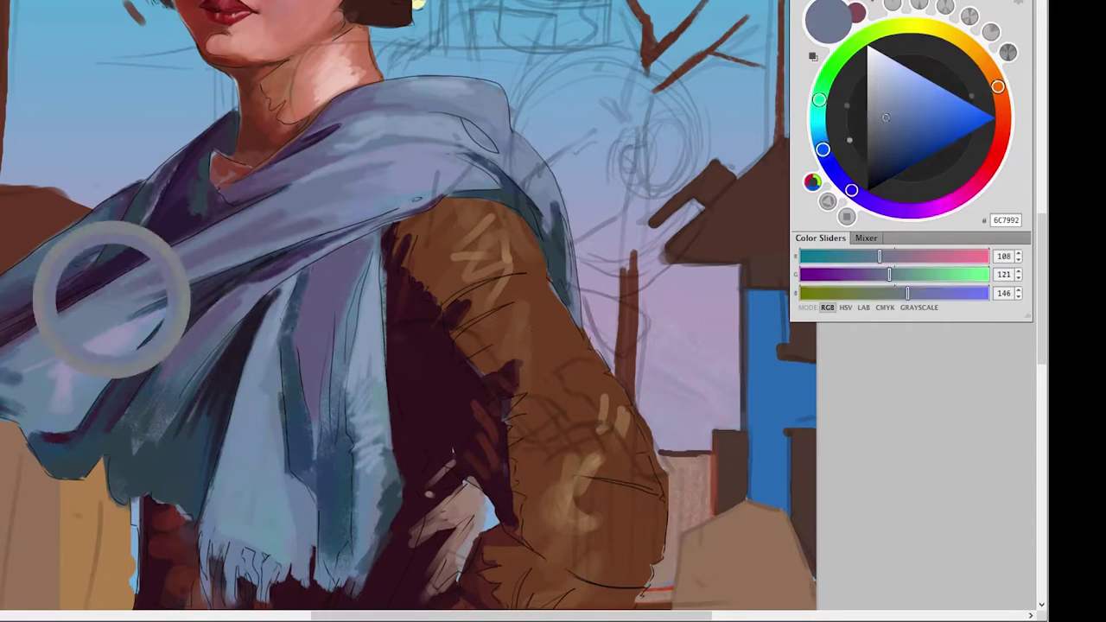
alt+click(156, 259)
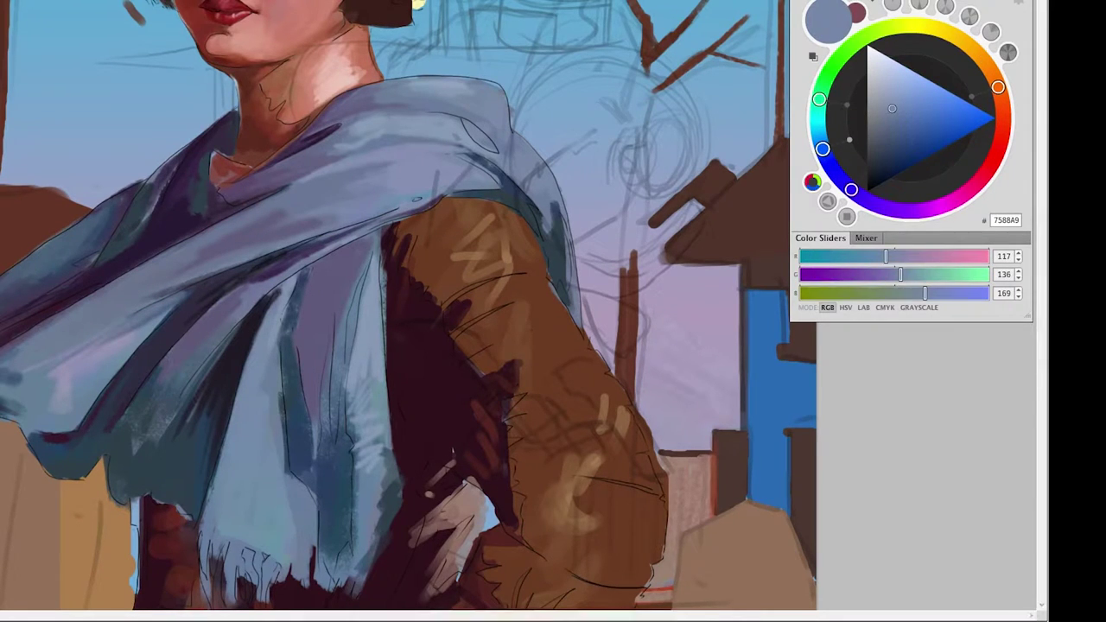
Paint dark maroon and dark purple shadows on the lower-left scarf.
alt+click(414, 363)
drag(172, 401, 207, 484)
drag(195, 445, 190, 514)
drag(172, 419, 142, 497)
alt+click(115, 415)
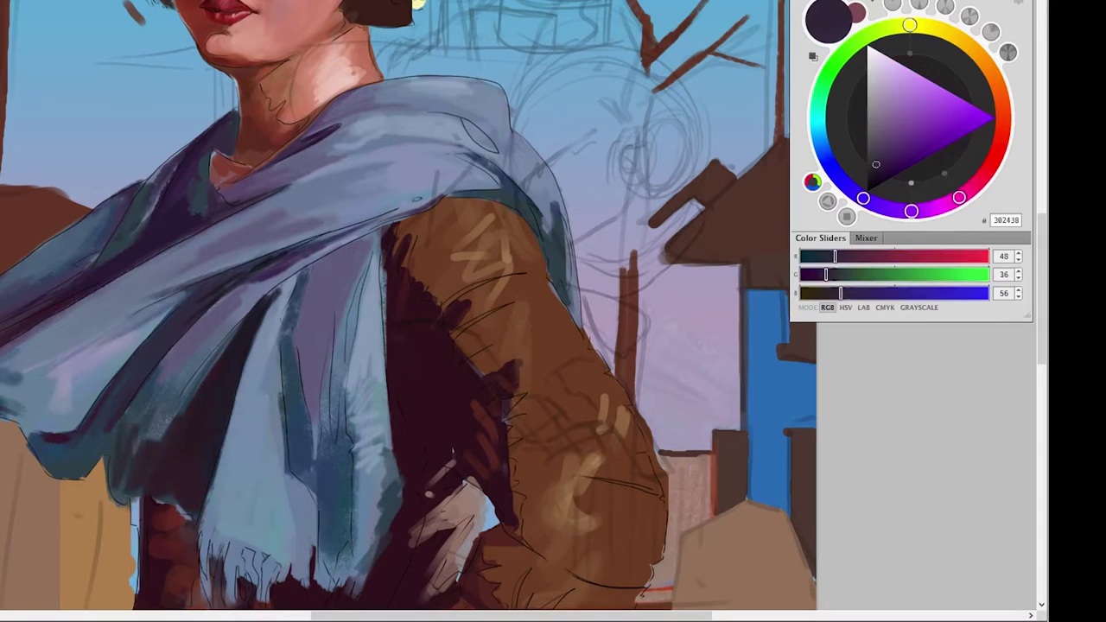
mouse_move(113, 396)
mouse_down()
mouse_move(76, 467)
mouse_move(36, 459)
mouse_move(62, 475)
mouse_up()
alt+click(95, 406)
Add dark purple-grey shadow strokes and small dark strokes to the scarf's left drape.
drag(432, 345, 510, 315)
alt+click(124, 371)
alt+click(155, 363)
drag(138, 373, 108, 399)
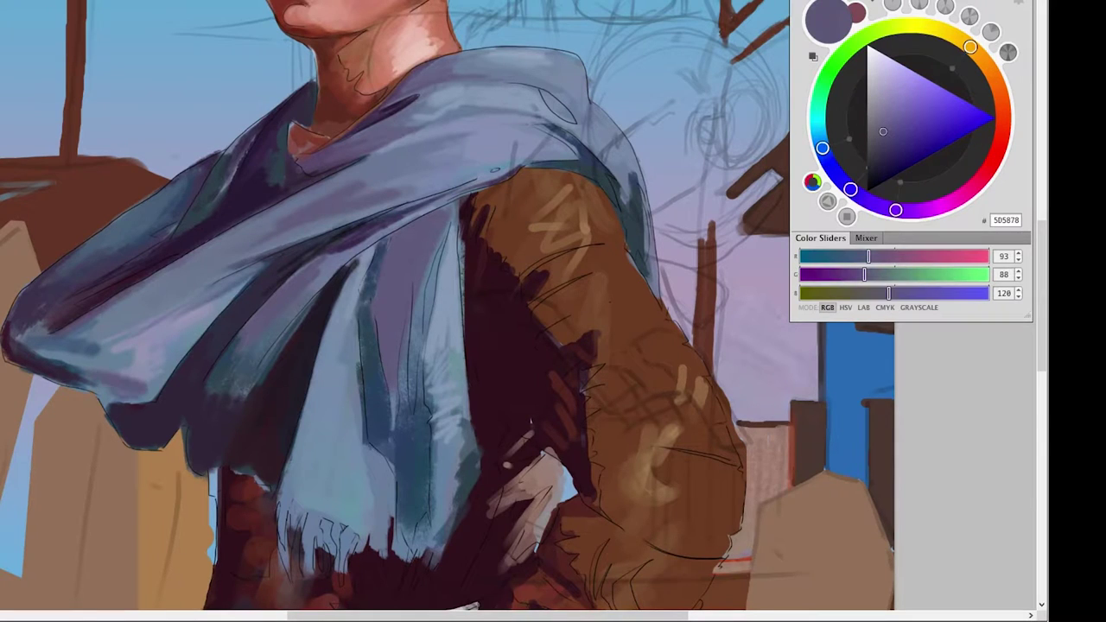
drag(220, 310, 149, 399)
alt+click(129, 389)
drag(113, 349, 35, 370)
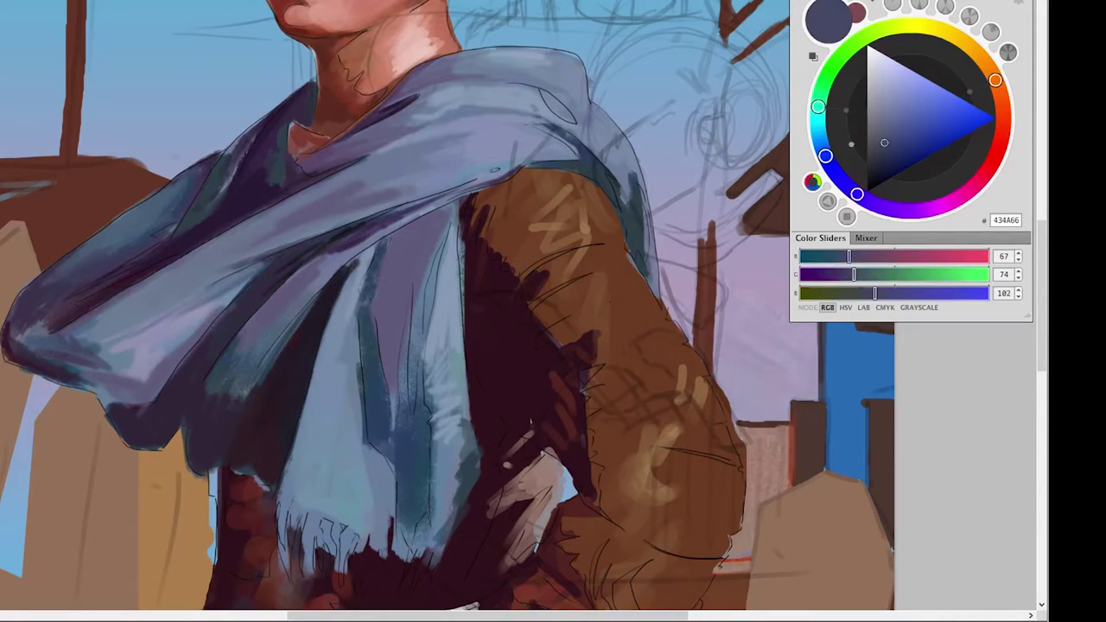
Add small lavender and dark strokes to the lower-left scarf, then sample maroon and lavender.
alt+click(86, 319)
mouse_move(147, 281)
mouse_down()
mouse_move(36, 337)
mouse_move(27, 366)
mouse_up()
drag(109, 366, 55, 394)
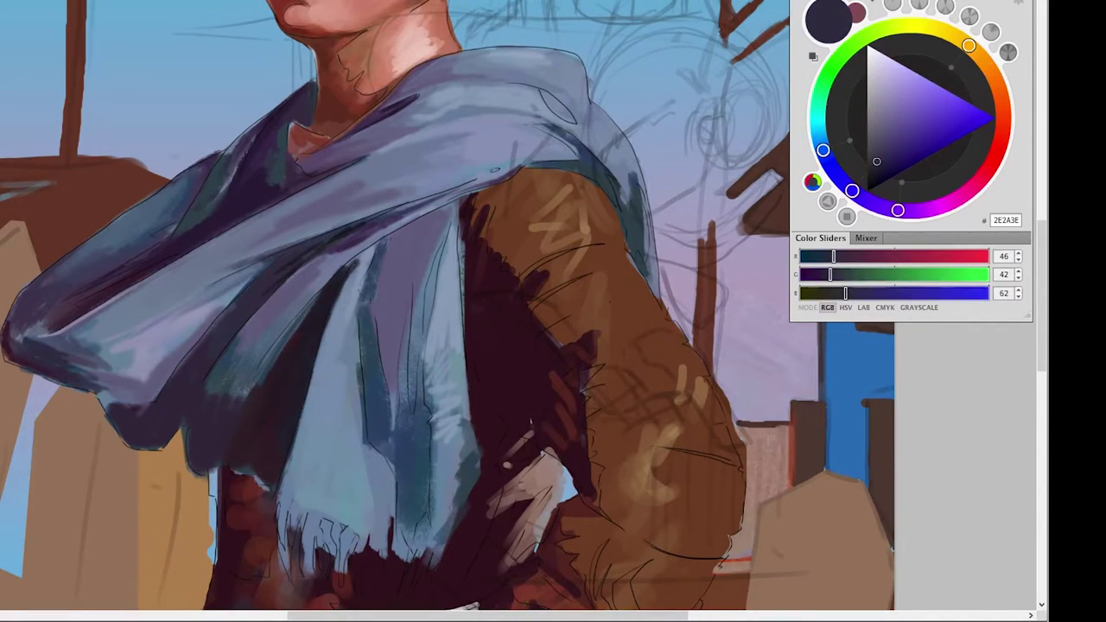
drag(146, 385, 97, 424)
alt+click(121, 389)
alt+click(527, 346)
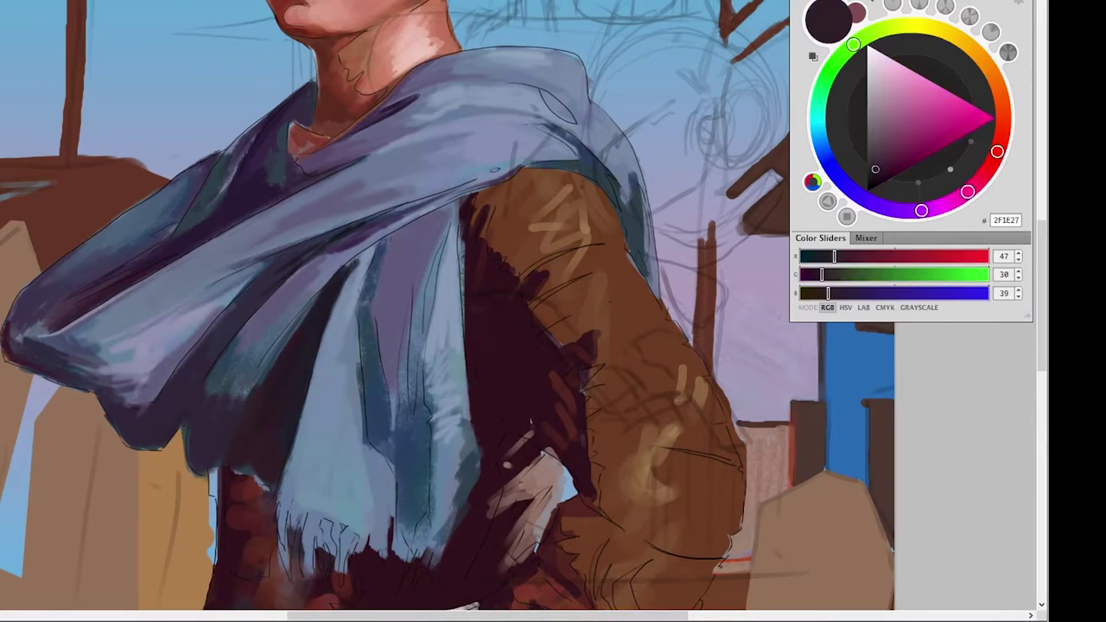
drag(518, 345, 363, 346)
alt+click(112, 285)
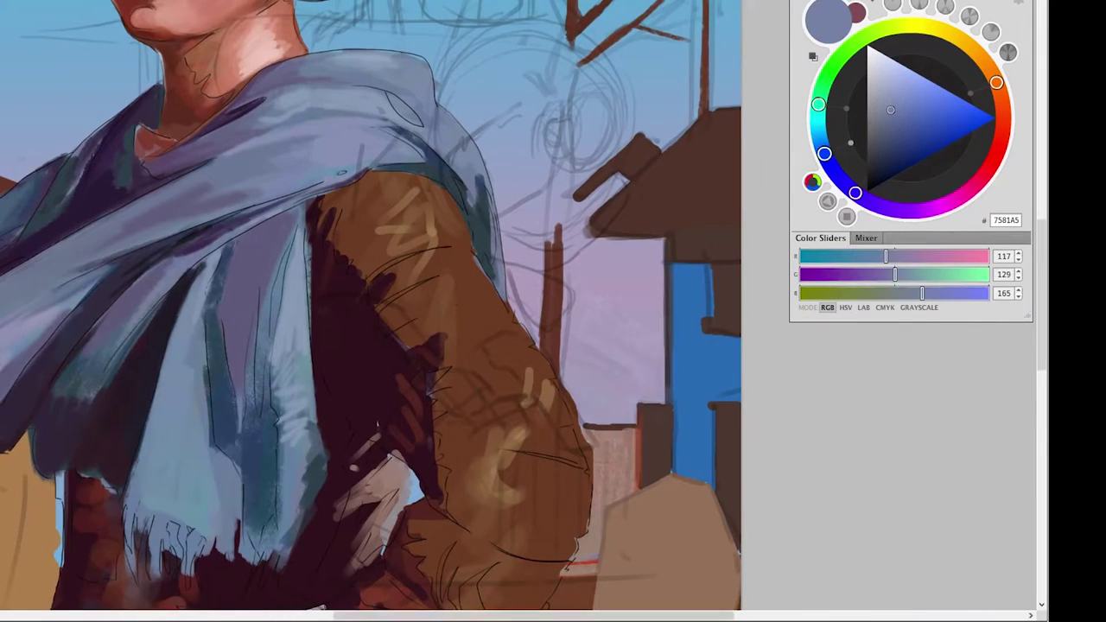
Check the brush presets, then sample lavender, blue-grey and dark navy scarf tones.
right_click(83, 320)
scroll(164, 501, up, 3)
key(Return)
alt+click(57, 416)
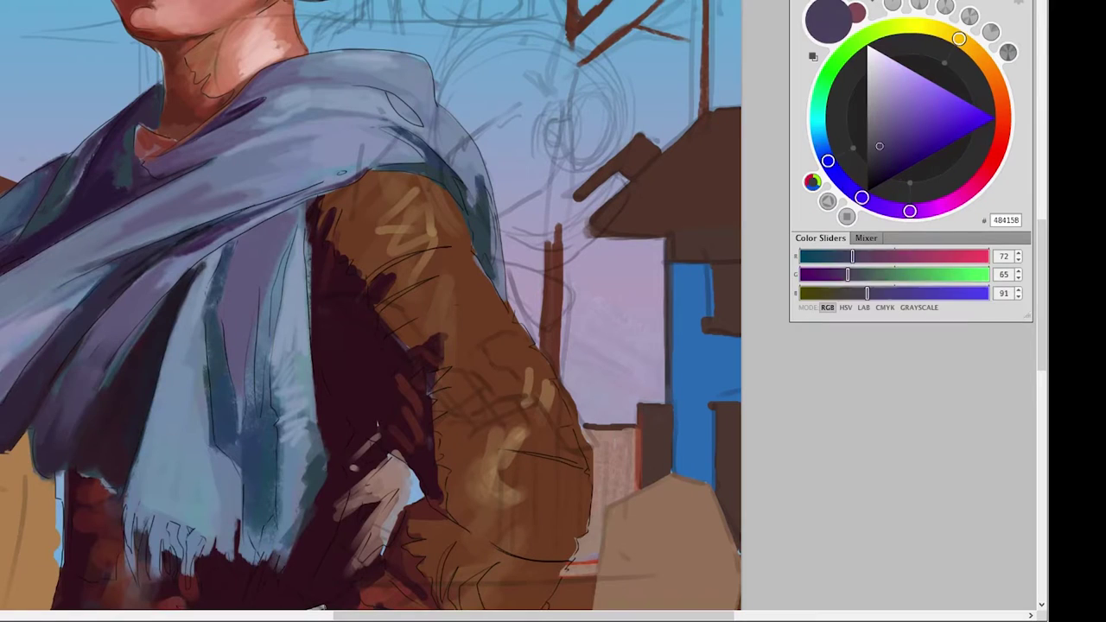
alt+click(220, 198)
alt+click(116, 333)
alt+click(294, 380)
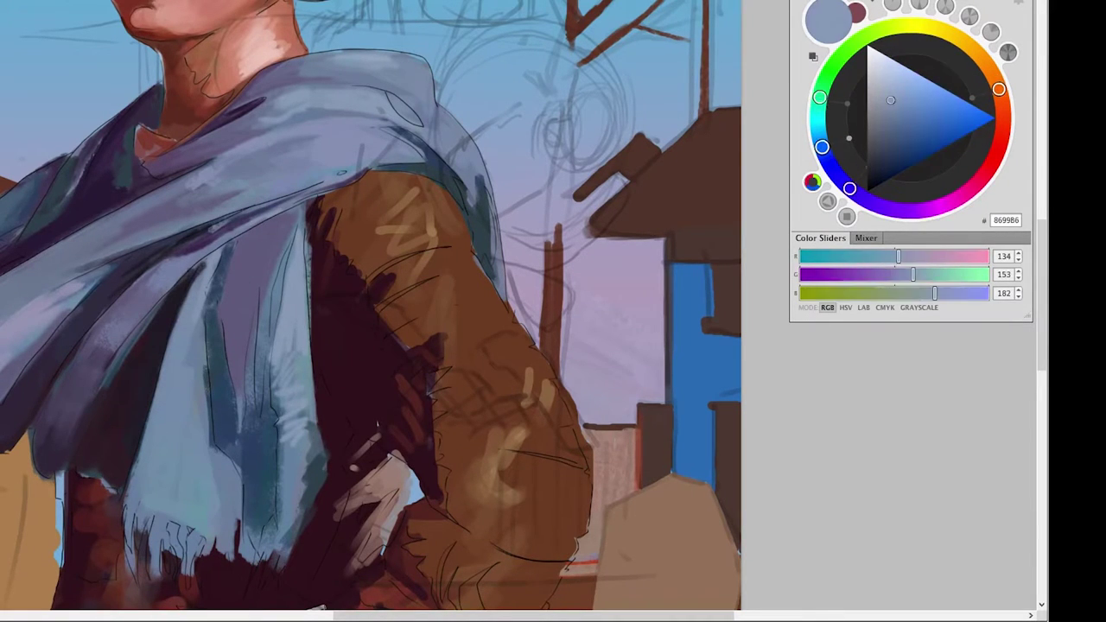
Paint dark navy, light blue and dark purple strokes down the lower scarf.
mouse_move(233, 242)
mouse_down()
mouse_move(207, 367)
mouse_move(251, 502)
mouse_up()
alt+click(164, 346)
mouse_move(190, 311)
mouse_down()
mouse_move(155, 445)
mouse_move(194, 522)
mouse_up()
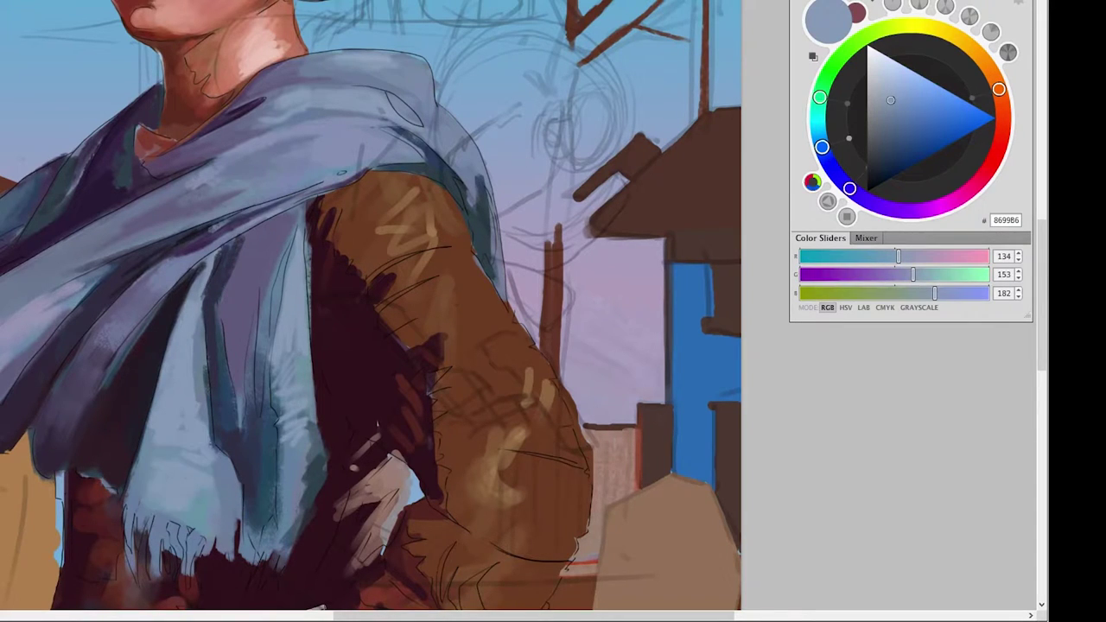
alt+click(207, 518)
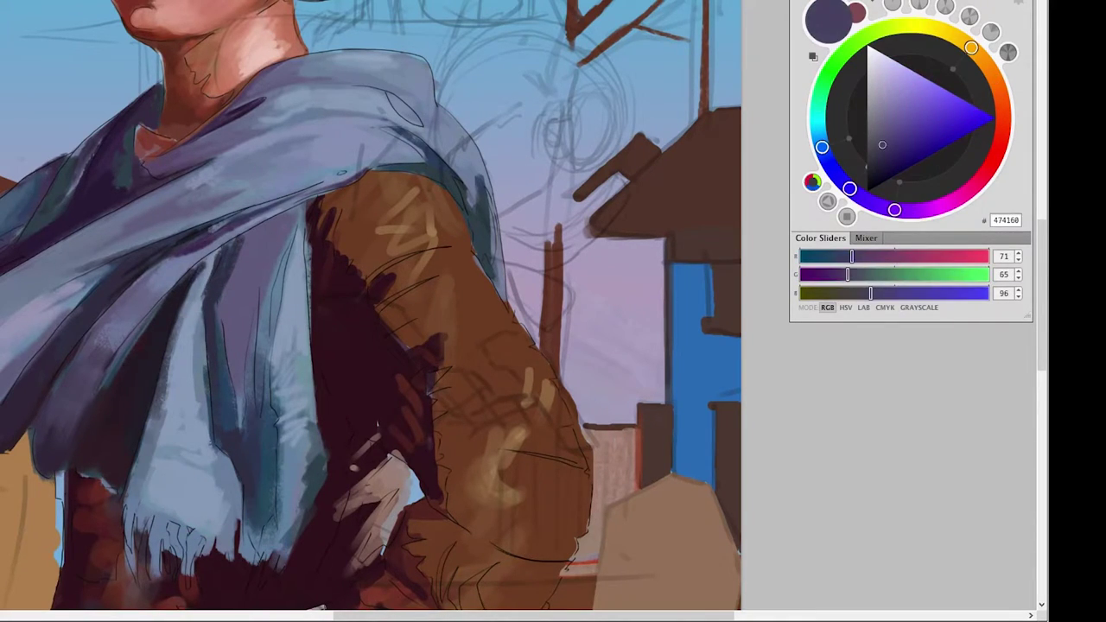
drag(160, 415, 142, 518)
Sample dark teal-grey, purple-grey, dark purple and navy tones from the painting.
alt+click(151, 466)
alt+click(147, 475)
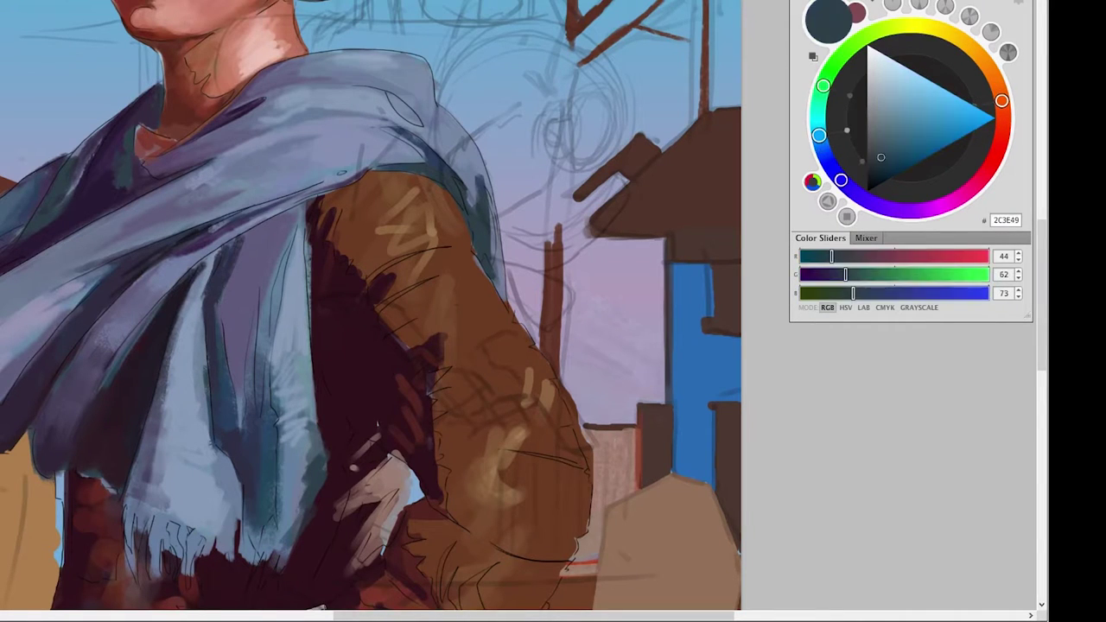
alt+click(268, 250)
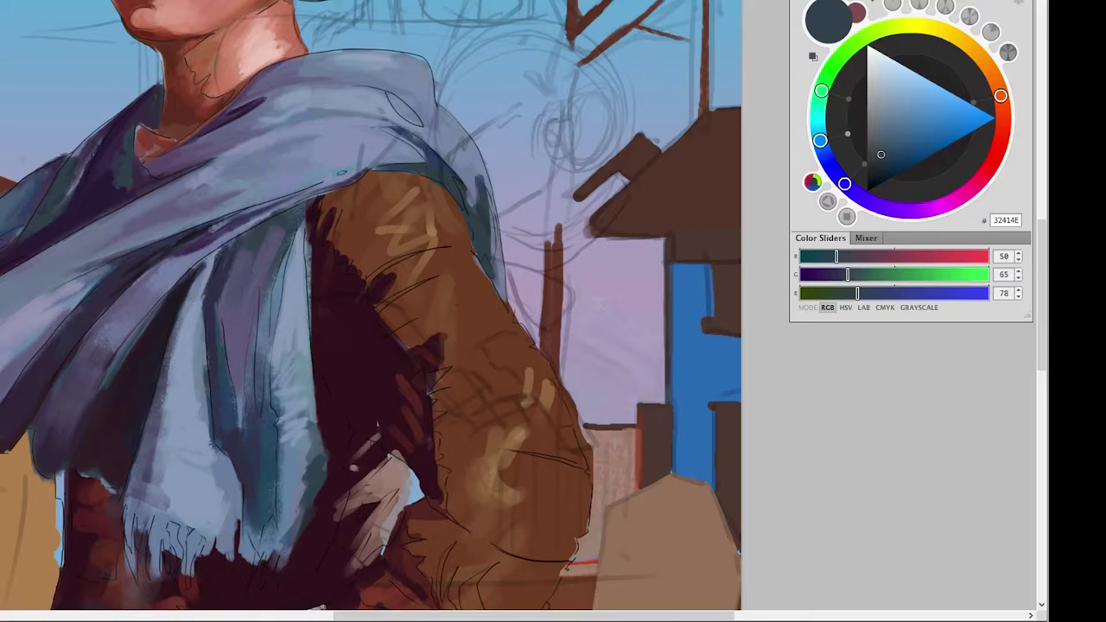
alt+click(290, 363)
alt+click(308, 427)
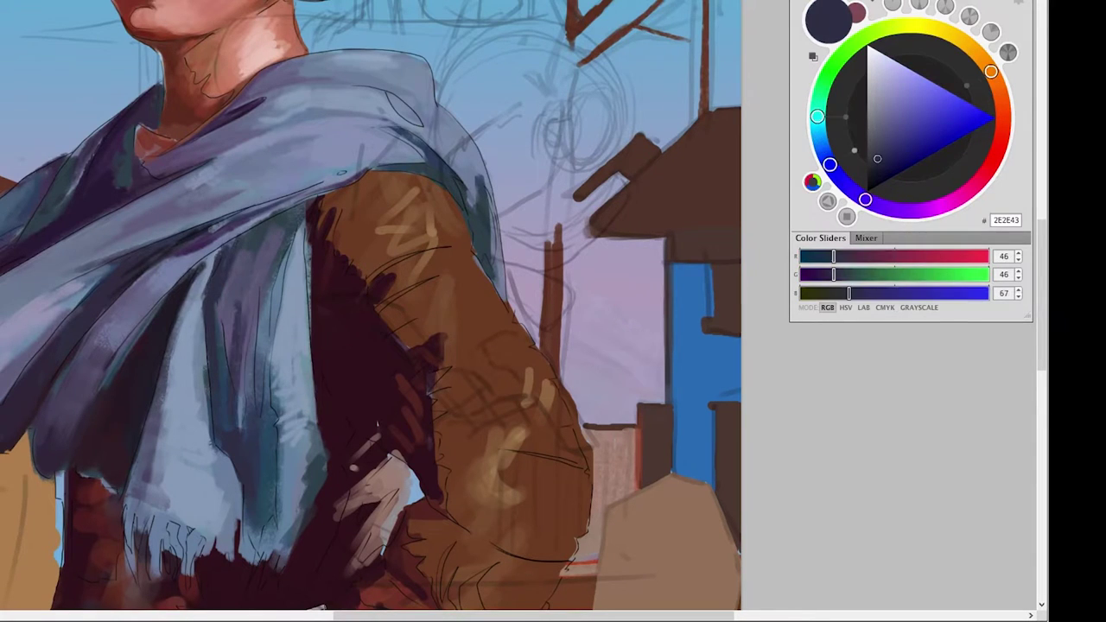
alt+click(346, 303)
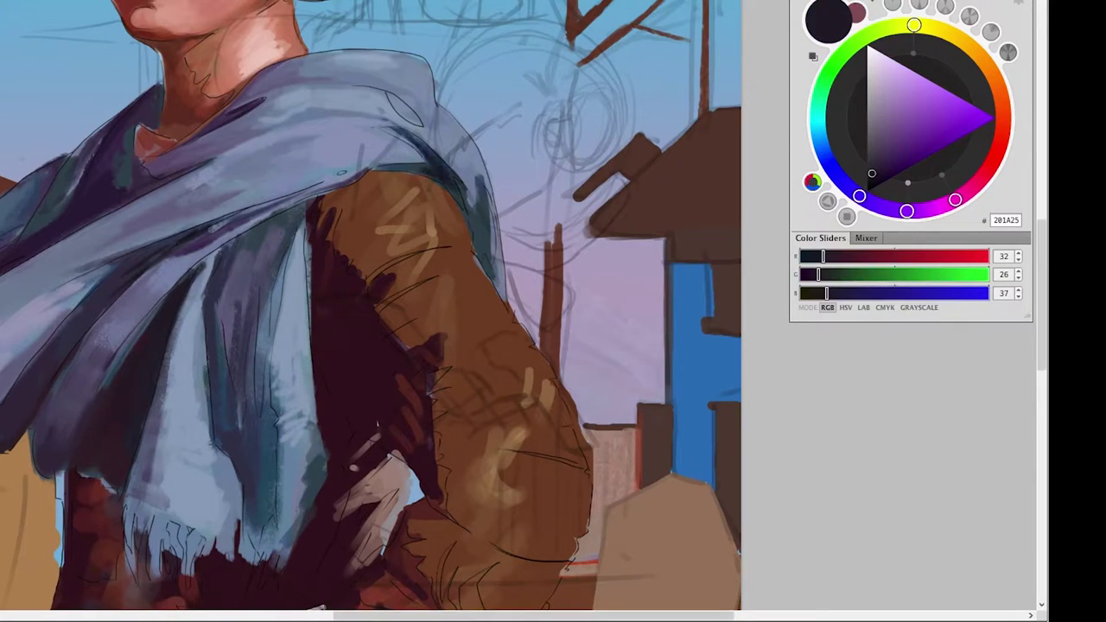
alt+click(405, 114)
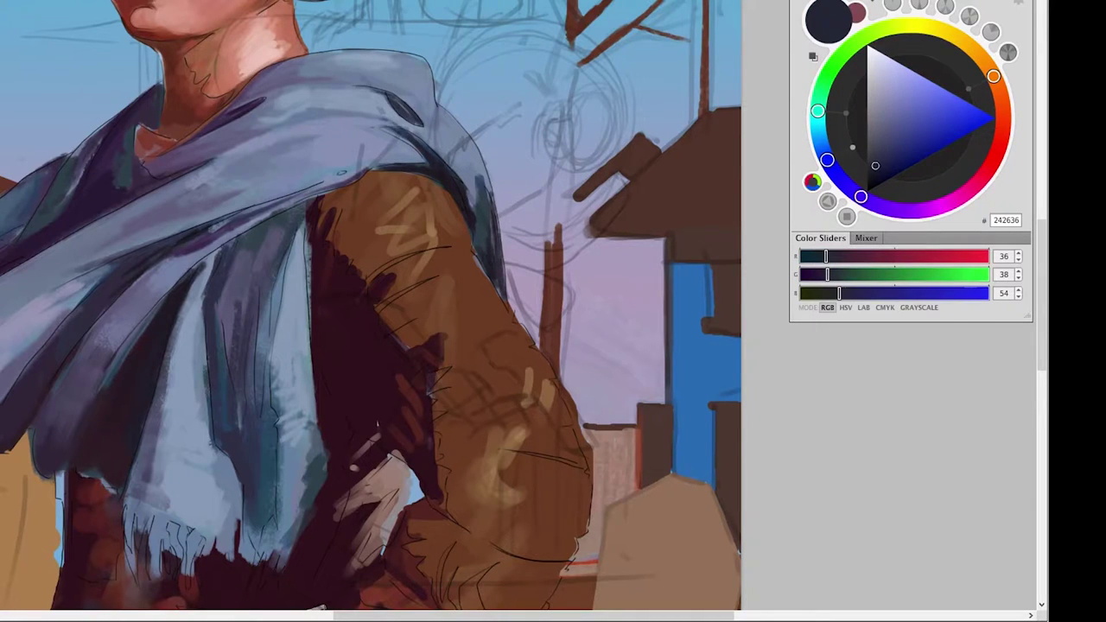
Try light blue, dark purple, dark blue-grey and dark reddish colours for the scarf.
alt+click(466, 164)
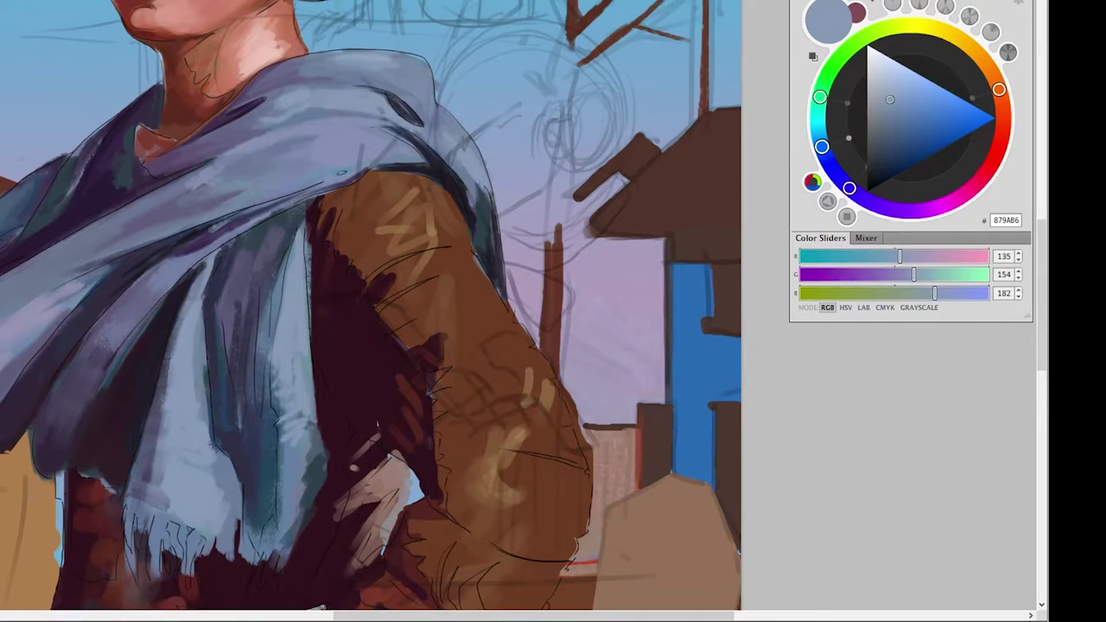
alt+click(432, 108)
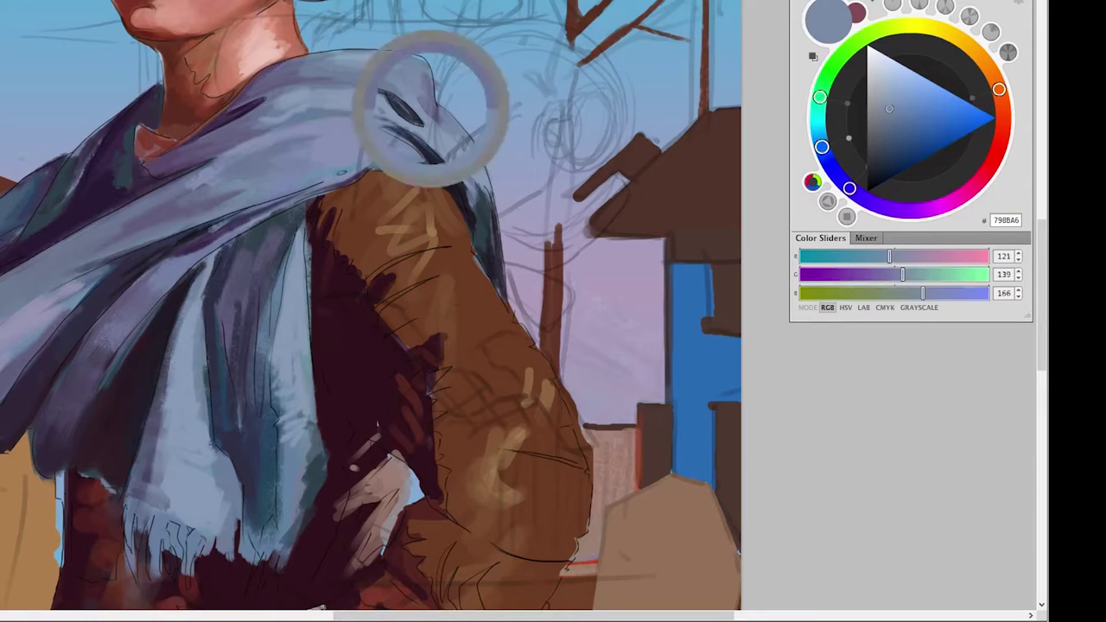
alt+click(466, 155)
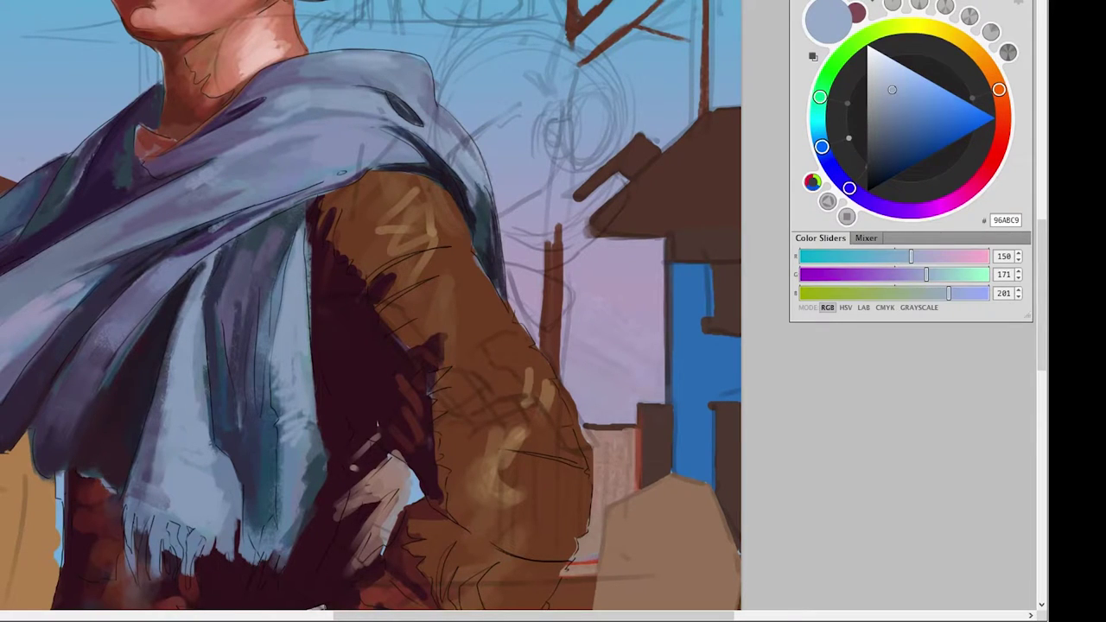
alt+click(104, 173)
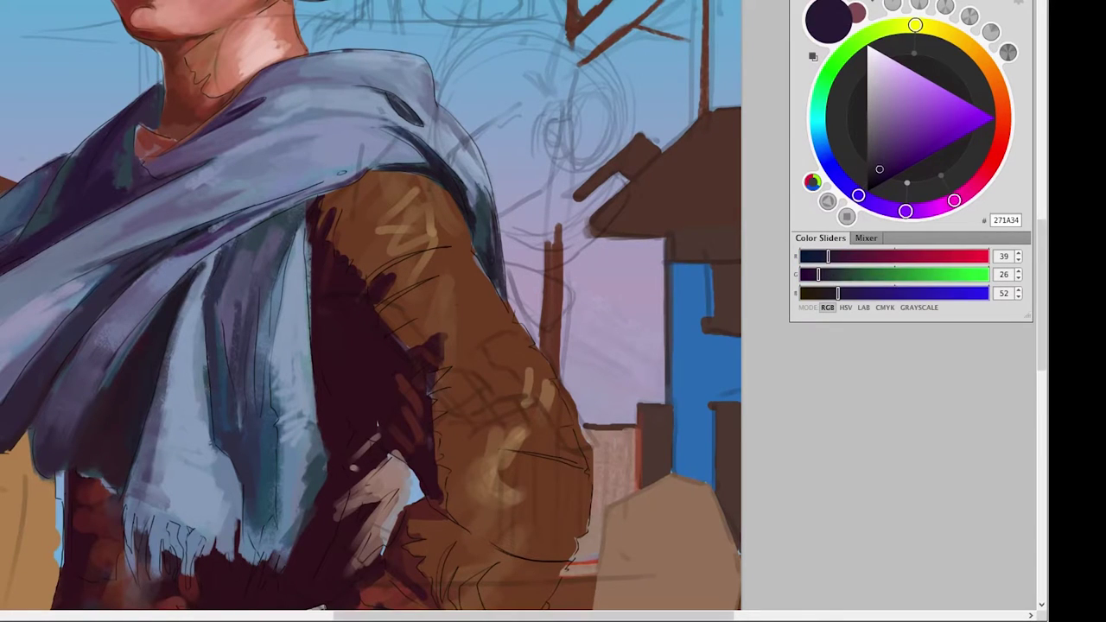
alt+click(55, 238)
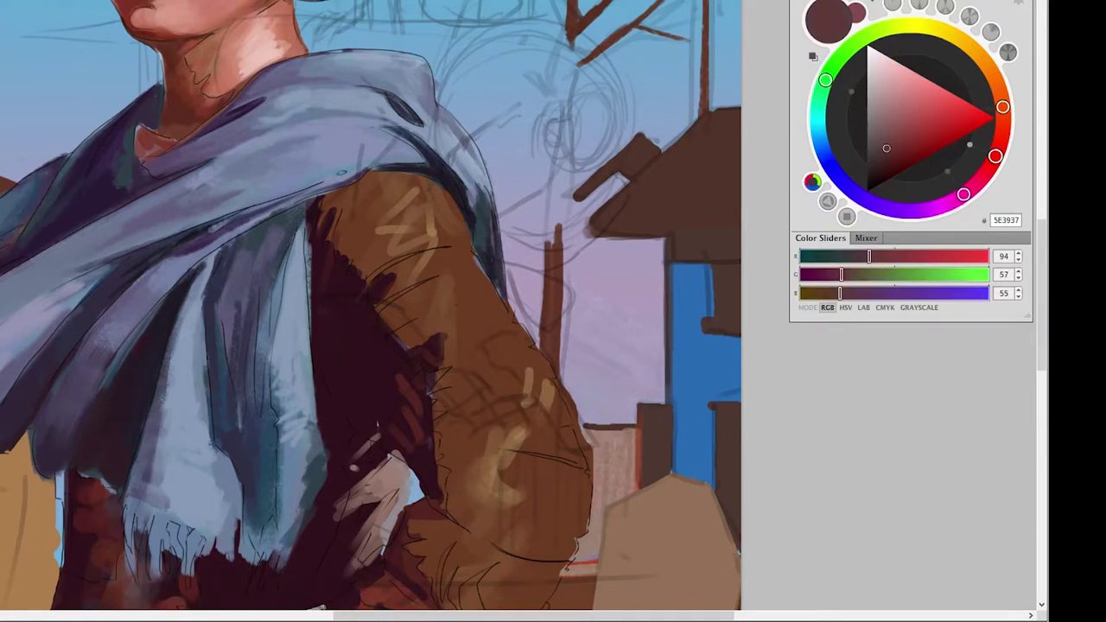
alt+click(363, 389)
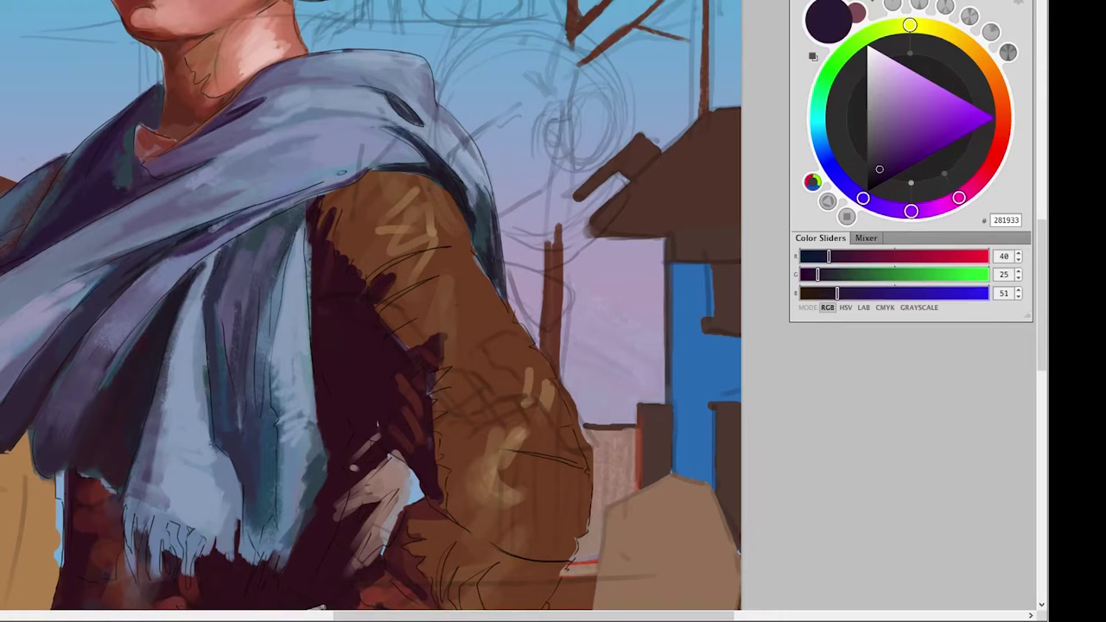
Paint muted blue-grey shading on the scarf's left edge, then choose maroon and light lavender.
alt+click(112, 285)
drag(7, 207, 27, 204)
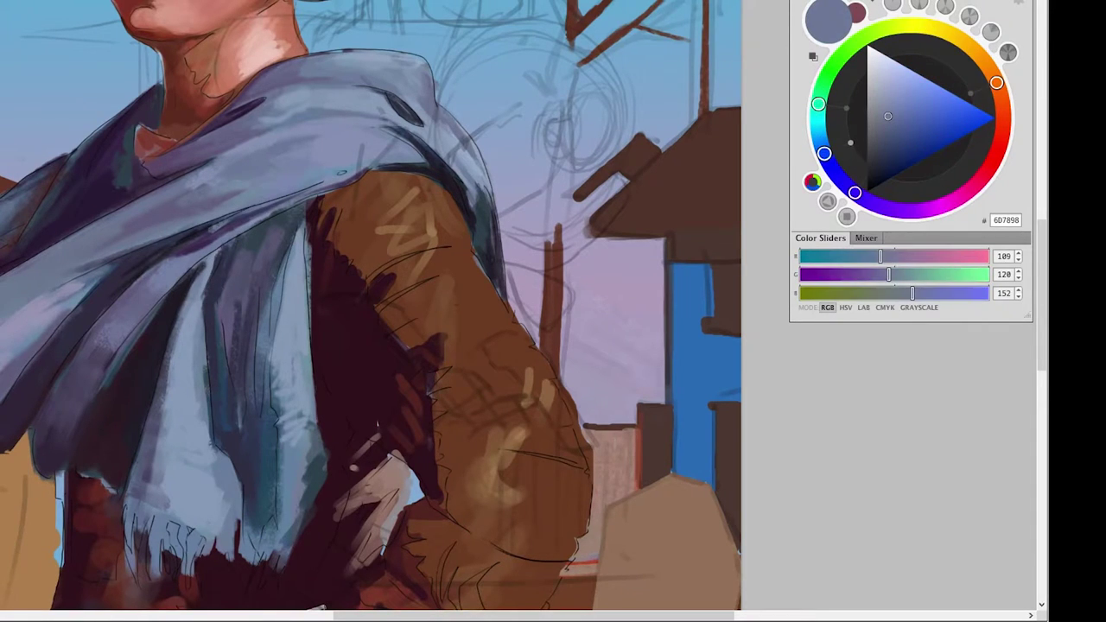
alt+click(354, 276)
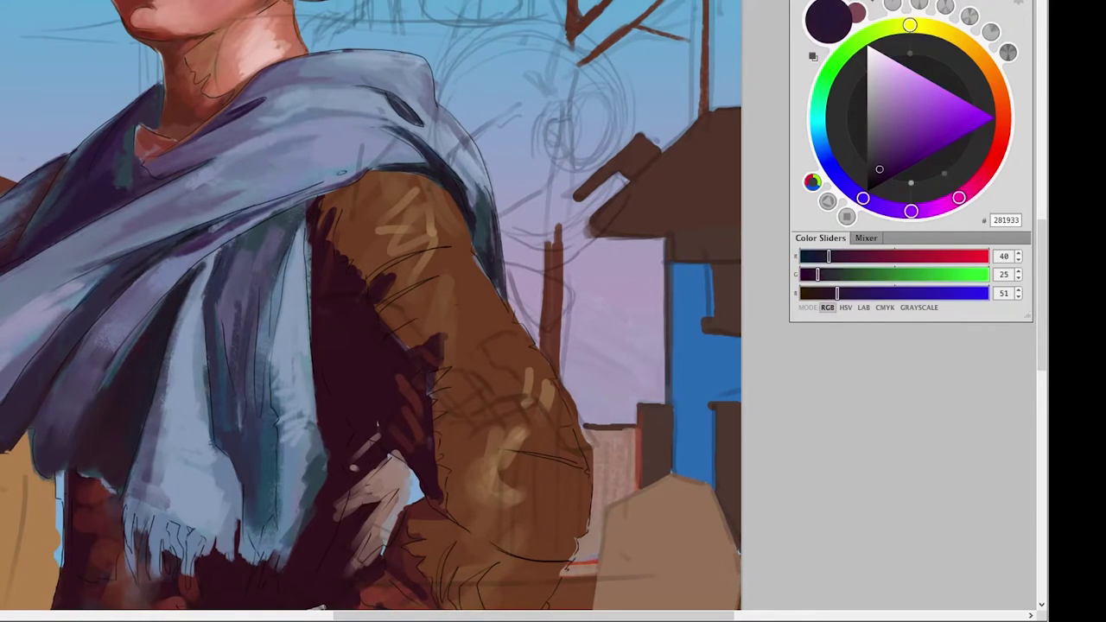
alt+click(115, 466)
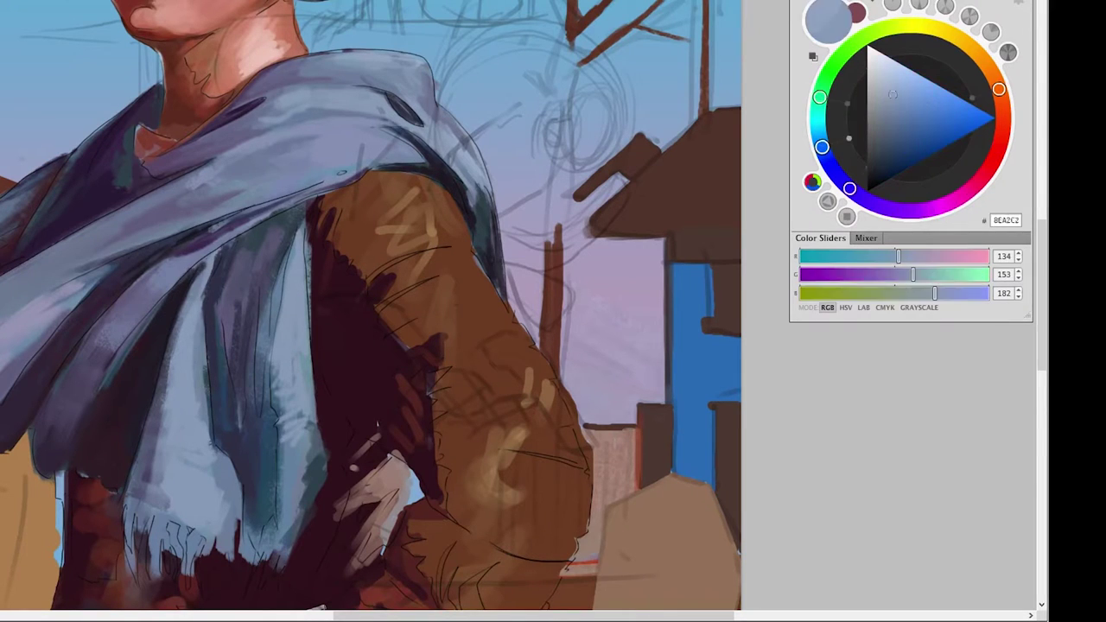
Brush lavender highlights onto the scarf and its hanging fold, then sample pale blue and blue-grey.
drag(214, 260, 194, 299)
drag(166, 375, 157, 480)
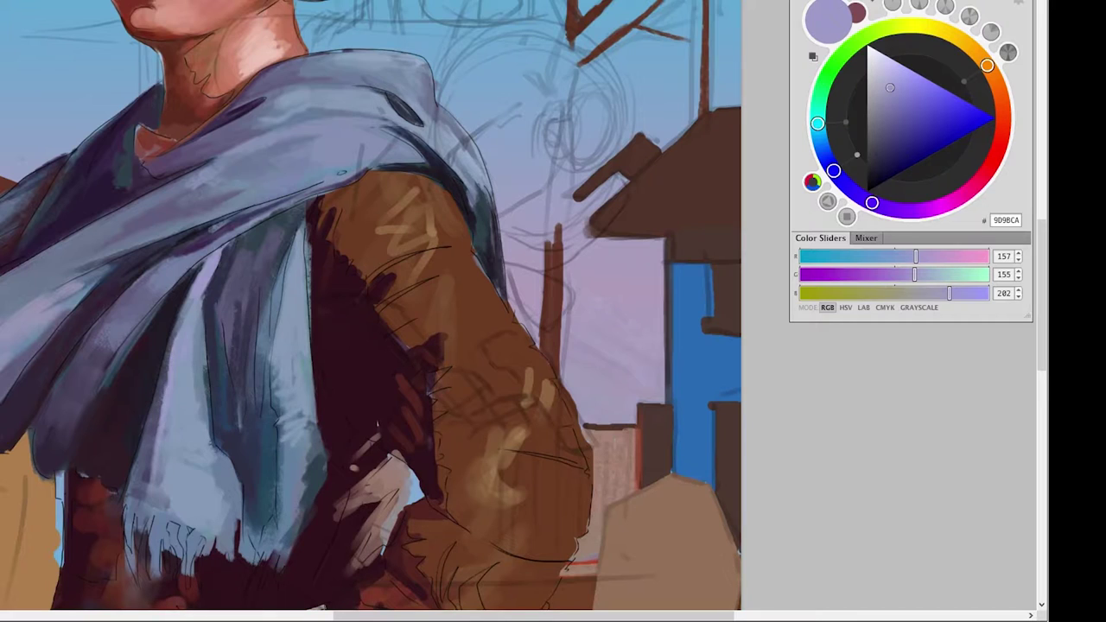
alt+click(178, 469)
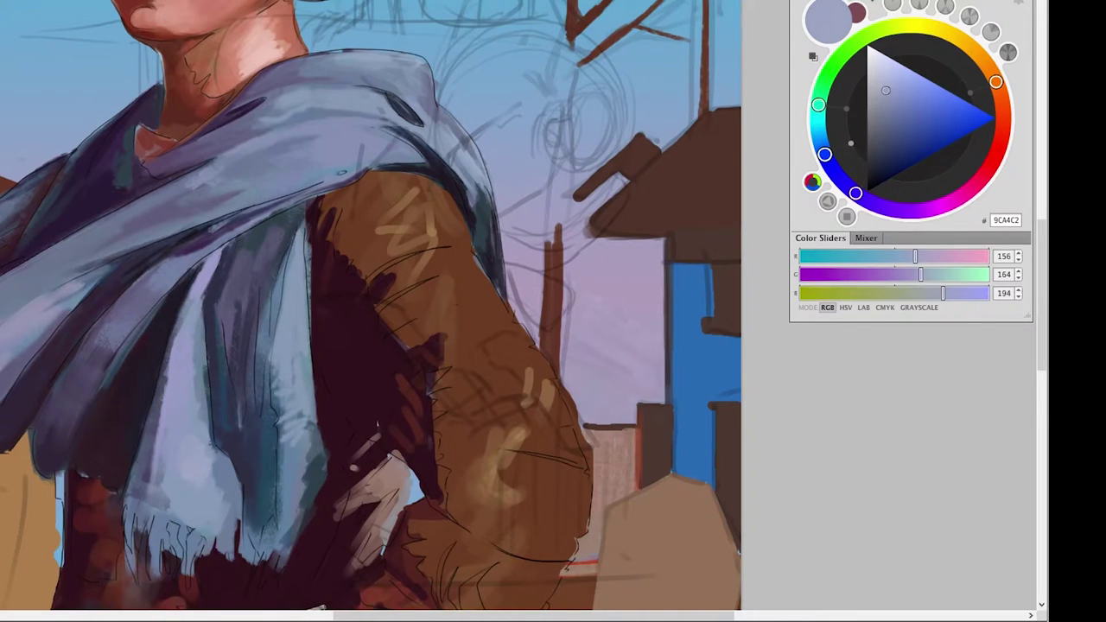
alt+click(223, 532)
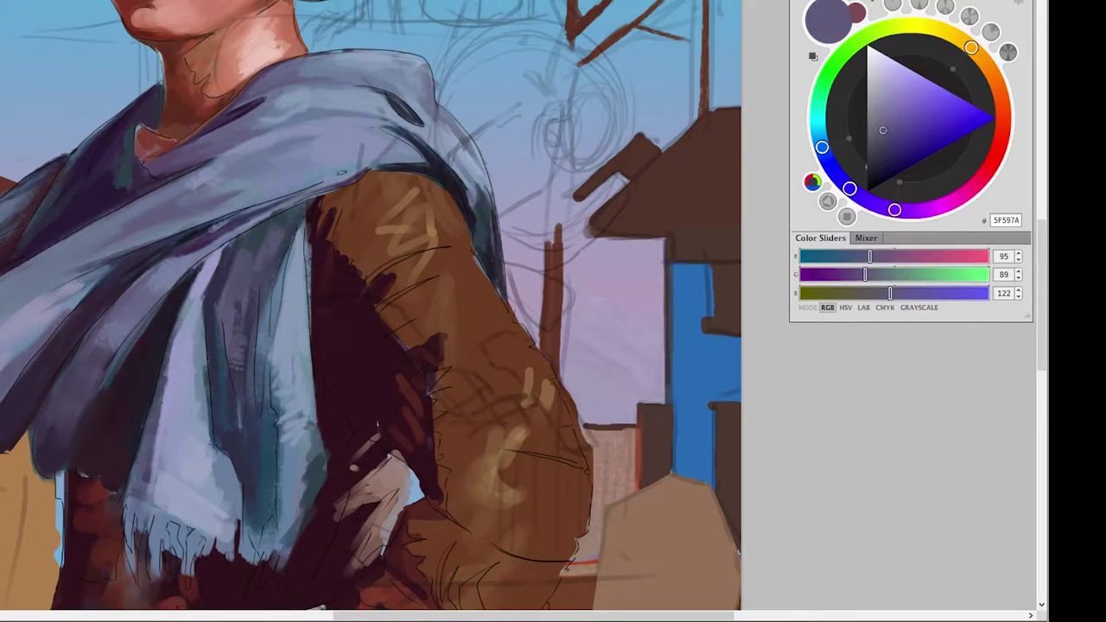
alt+click(103, 260)
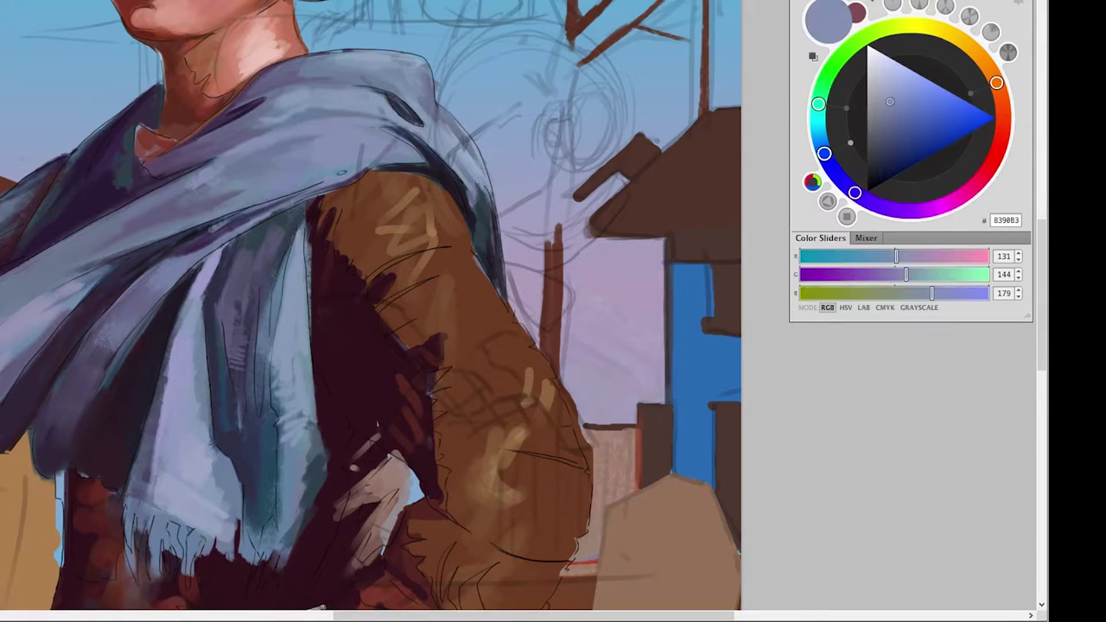
Try darker blue, blue-grey, slate, dark purple and light blue colours.
alt+click(235, 247)
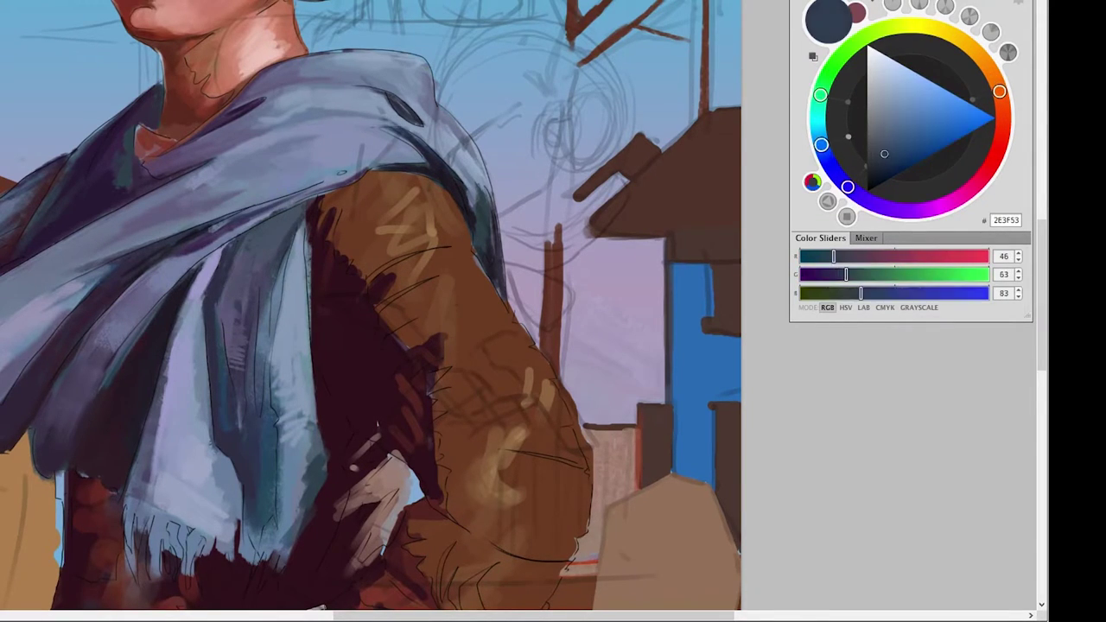
alt+click(518, 423)
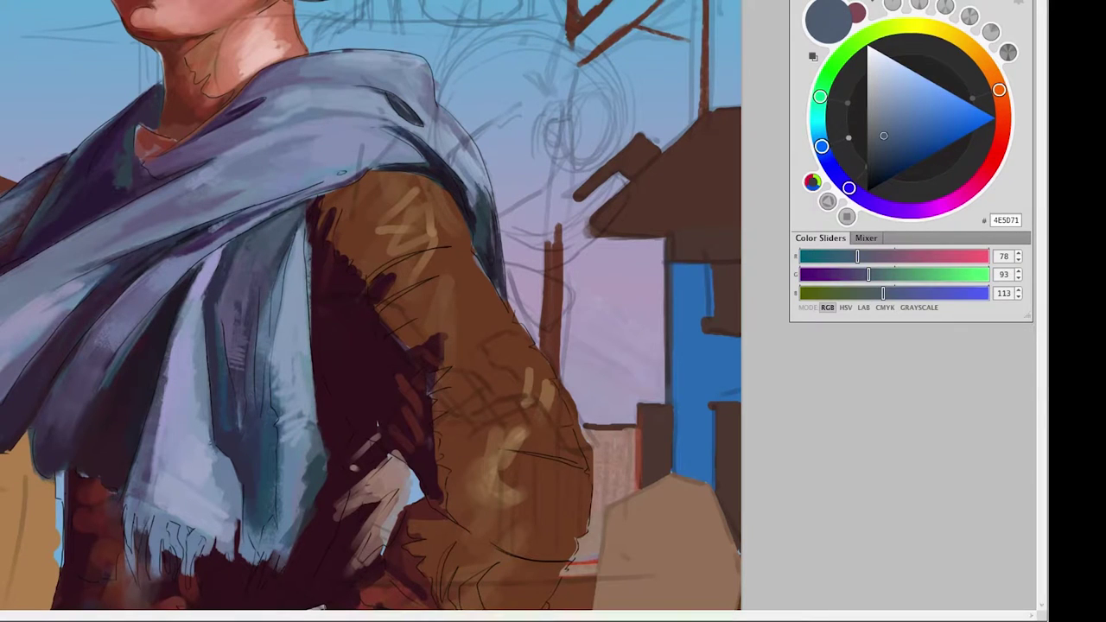
alt+click(267, 249)
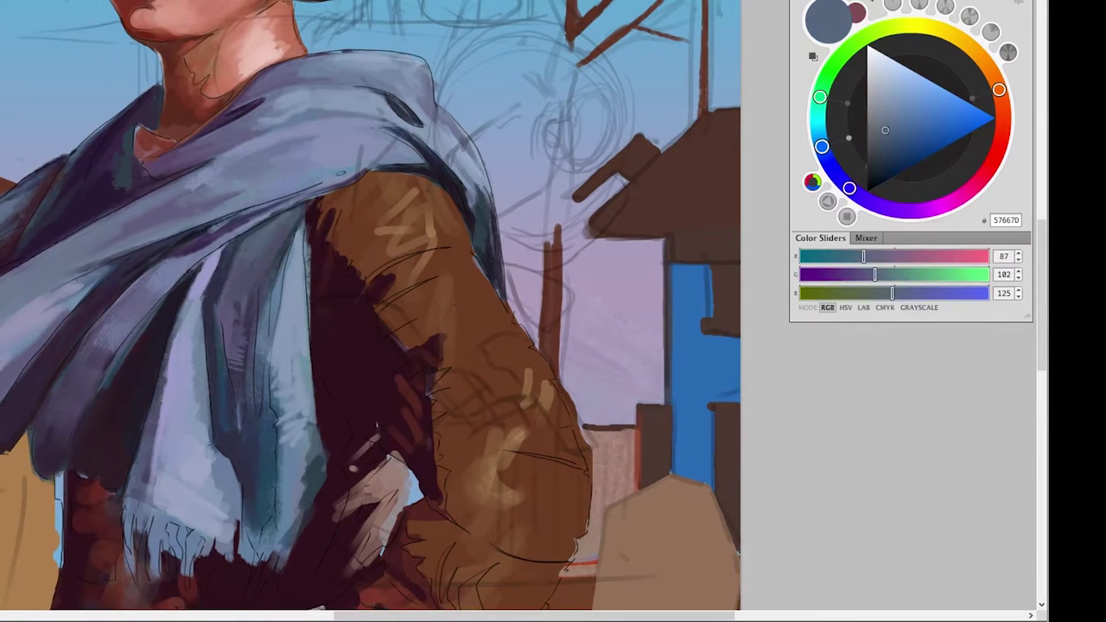
alt+click(518, 456)
alt+click(271, 409)
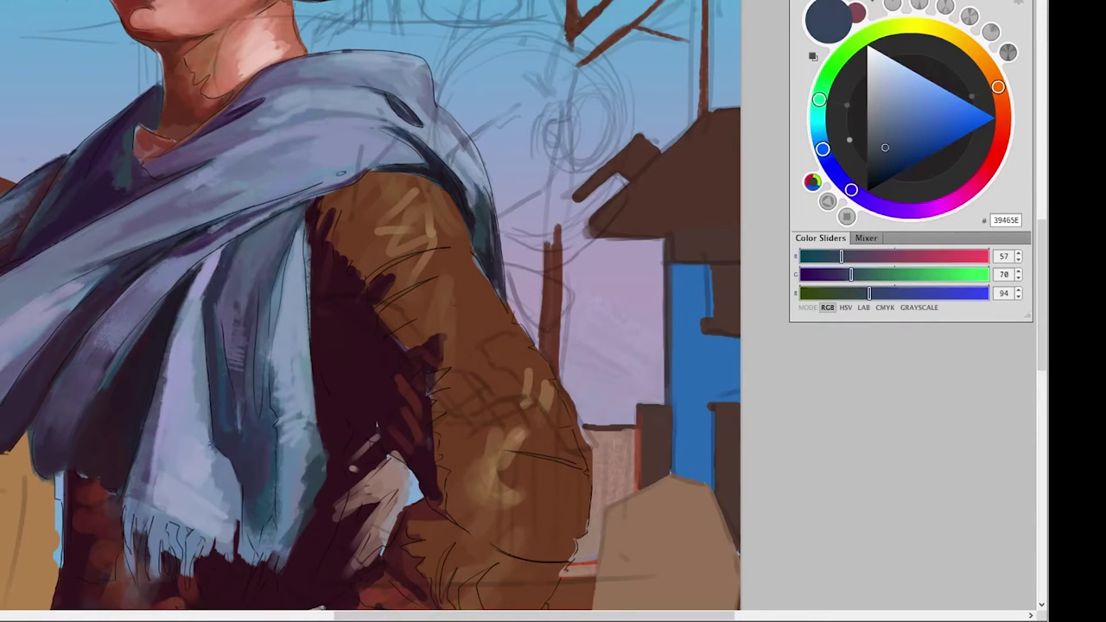
alt+click(275, 294)
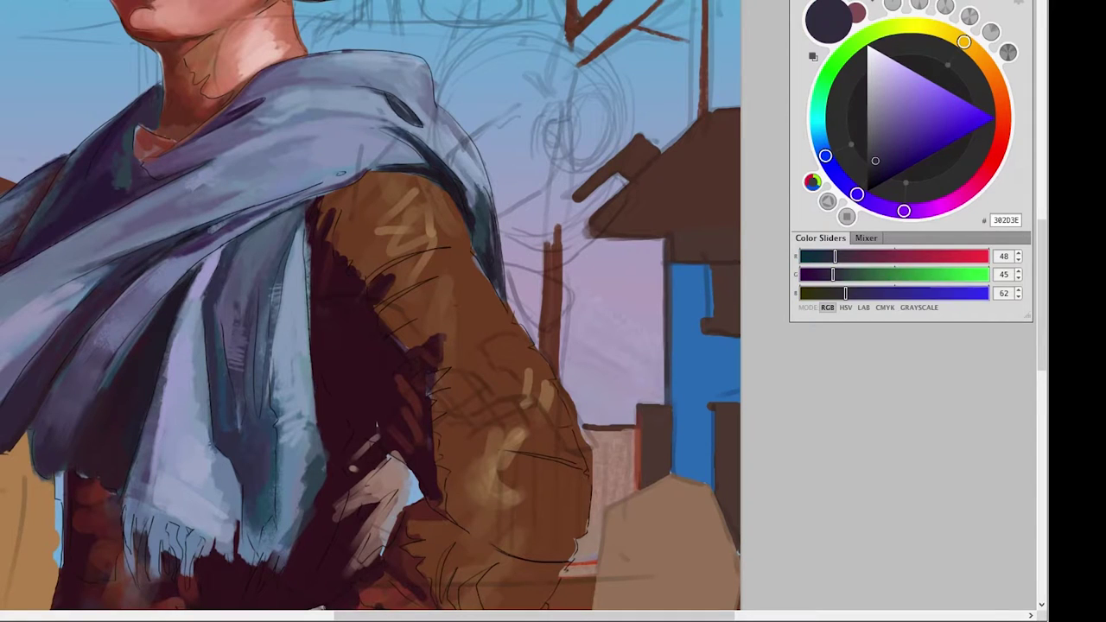
Pick dark purple, then lighter blues, muted teal-blue, and finally a pale lavender-grey highlight colour.
alt+click(246, 138)
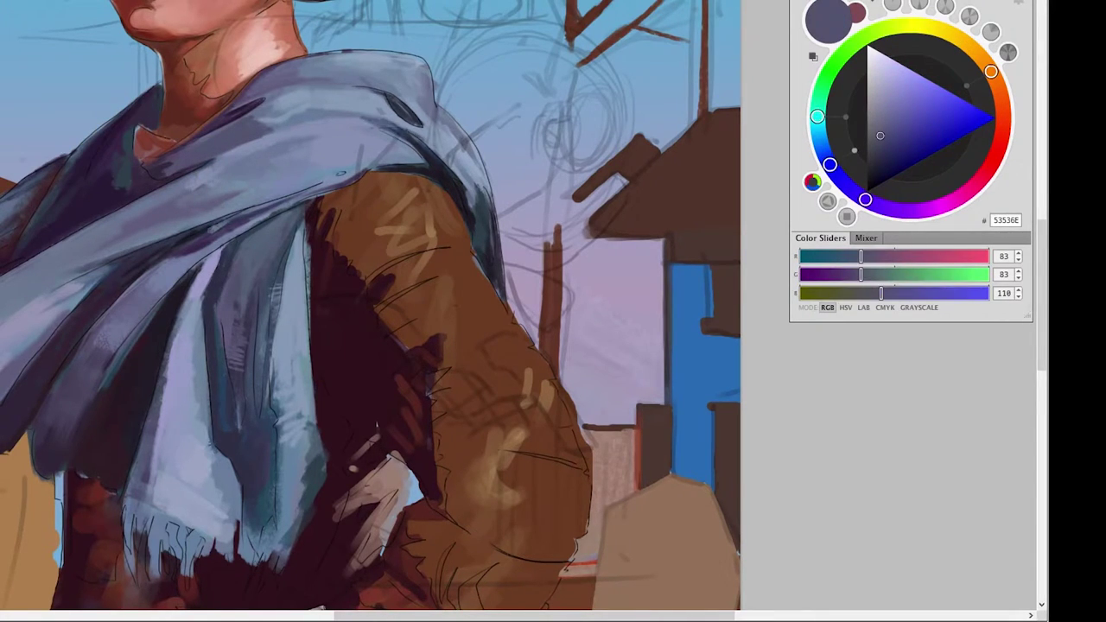
alt+click(396, 124)
alt+click(267, 74)
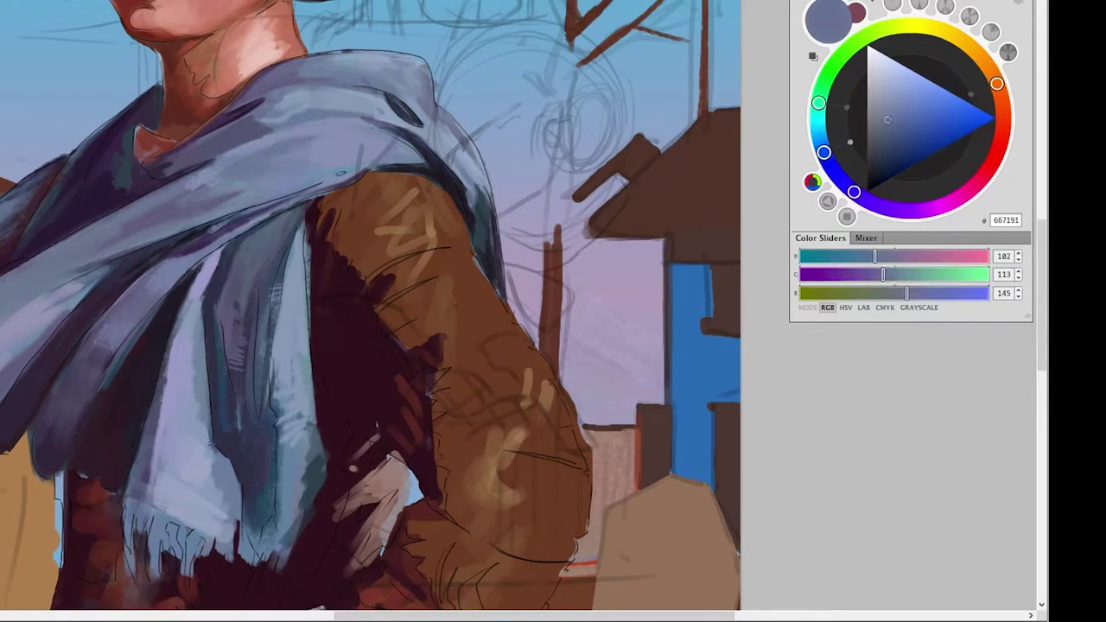
alt+click(325, 55)
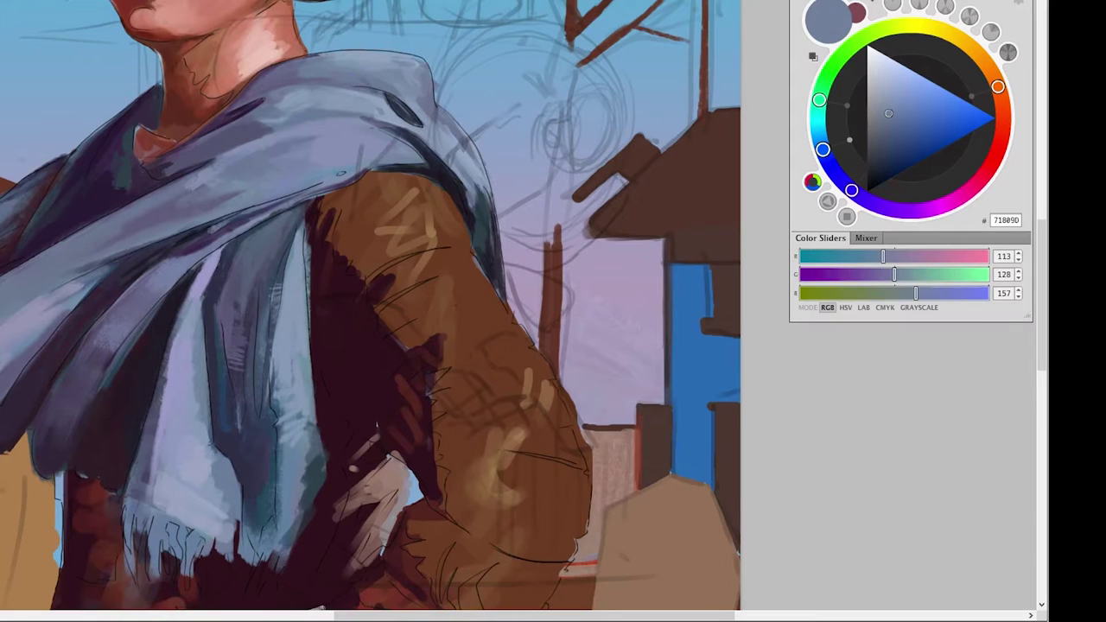
key(l)
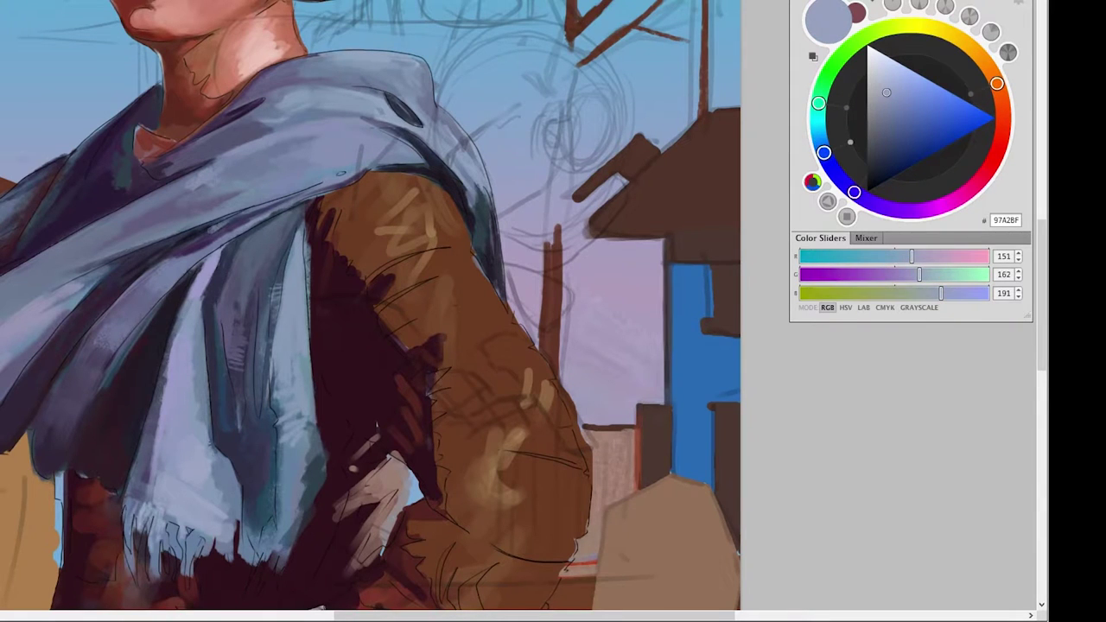
alt+click(132, 517)
alt+click(172, 259)
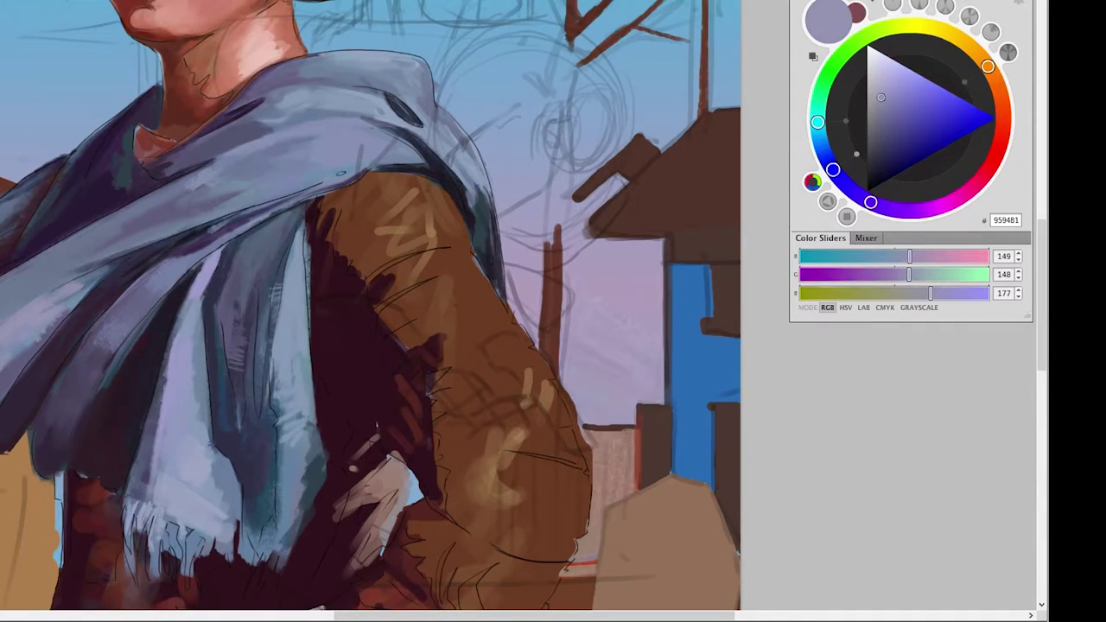
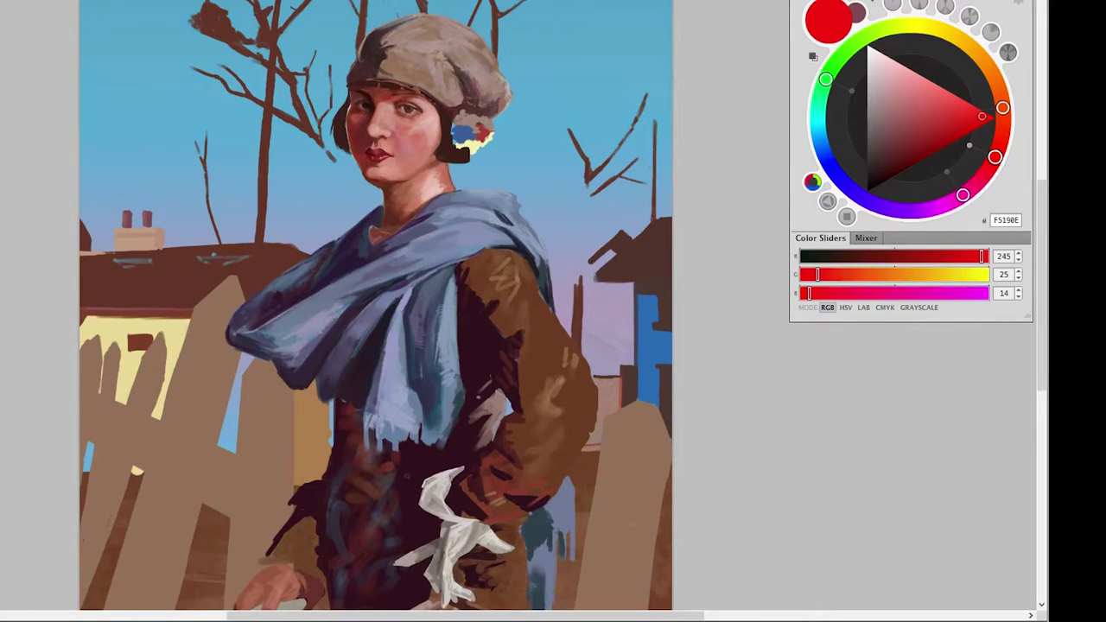
Paint dark shadow strokes into the scarf fold and near the collar.
key(ctrl+plus)
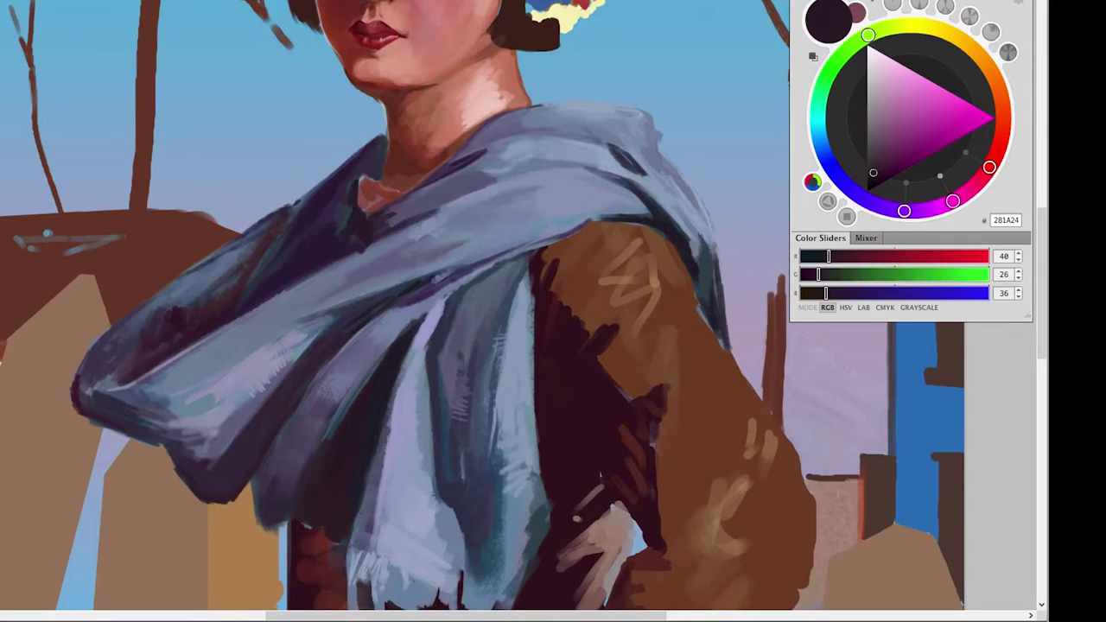
drag(319, 188, 252, 287)
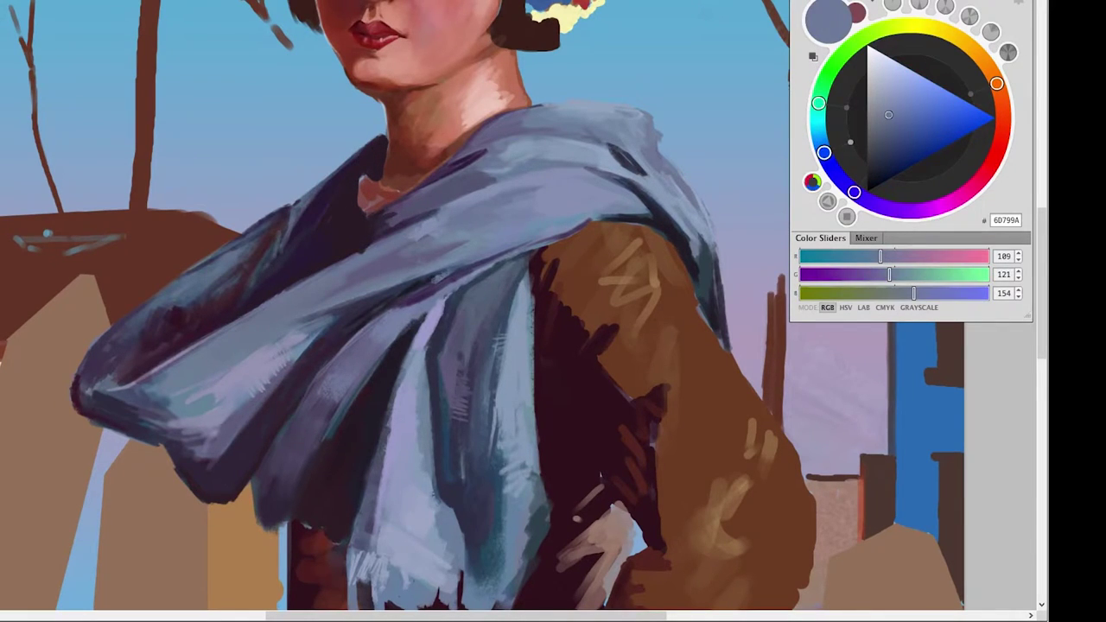
ctrl+click(546, 319)
mouse_move(361, 177)
mouse_down()
mouse_move(361, 209)
mouse_move(376, 203)
mouse_up()
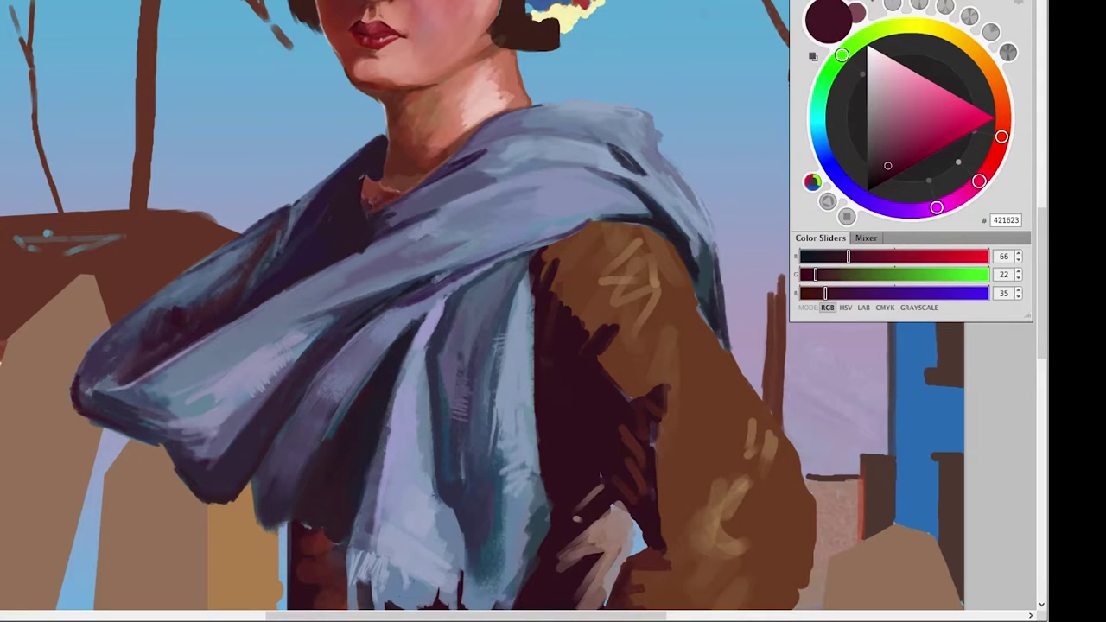
Settle on a dark maroon colour, then fit the whole painting in the window.
ctrl+click(371, 196)
ctrl+click(483, 389)
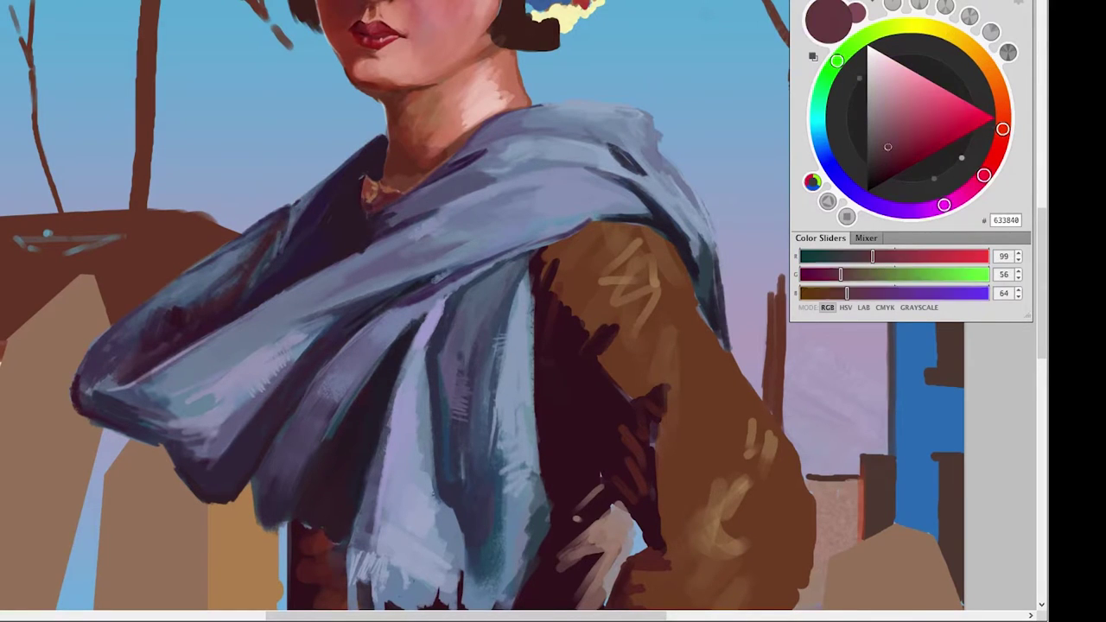
ctrl+click(372, 186)
ctrl+click(380, 186)
ctrl+click(375, 177)
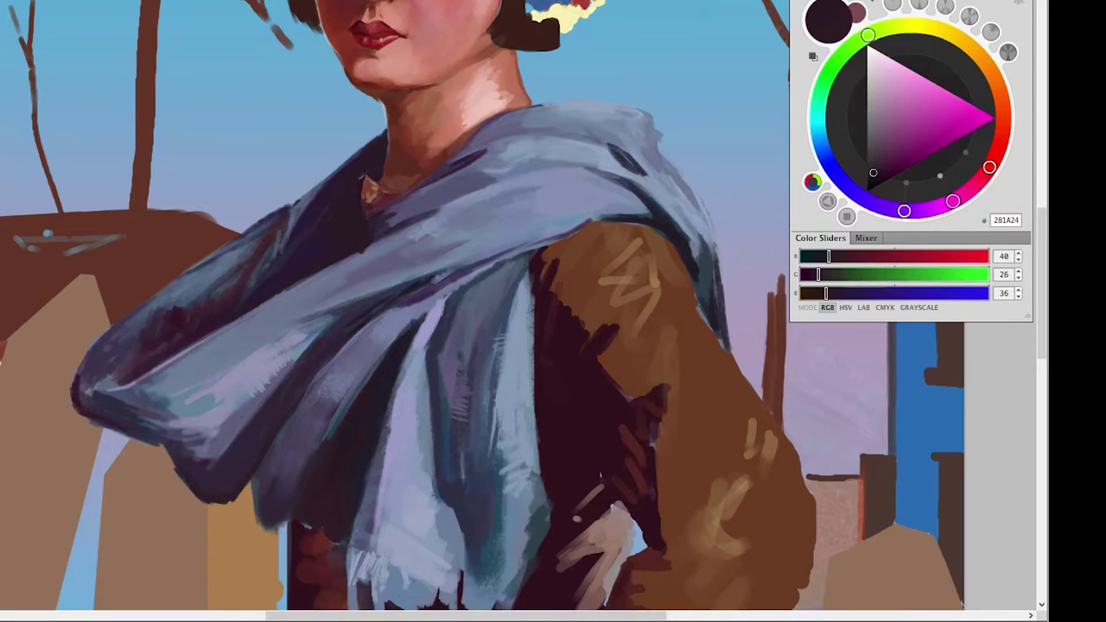
drag(553, 345, 449, 320)
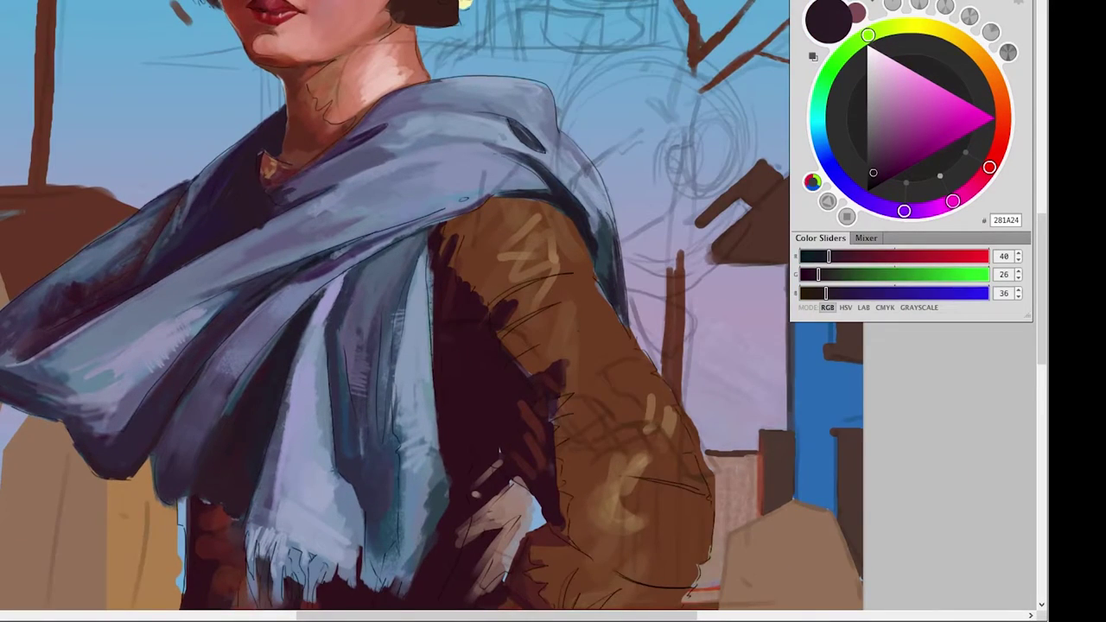
key(ctrl+0)
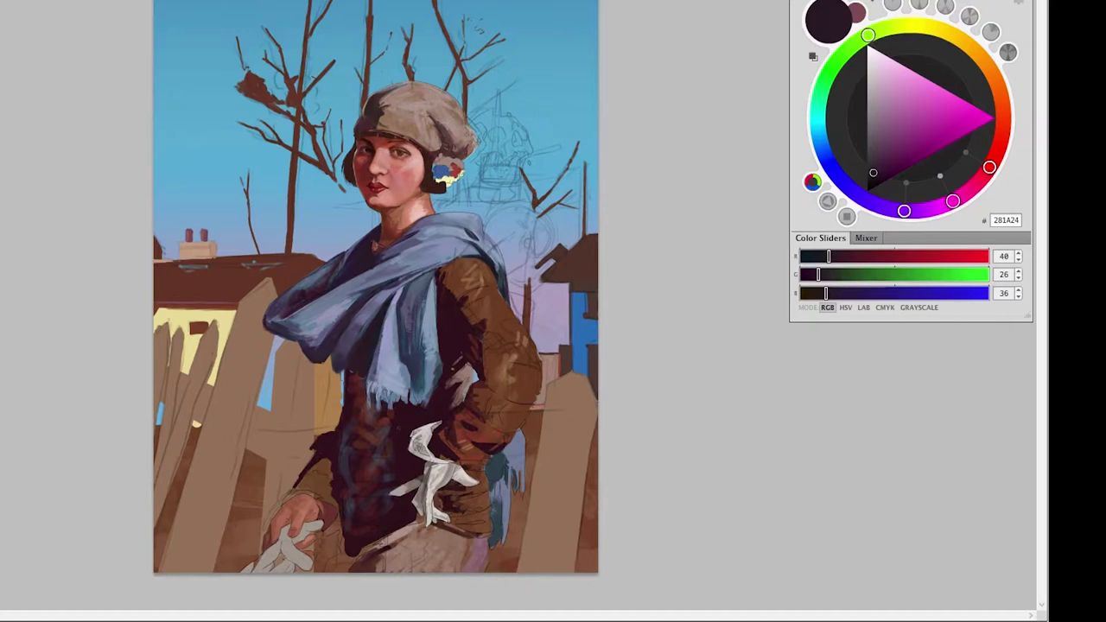
Open the rebar reference photo from the Desktop.
key(ctrl+o)
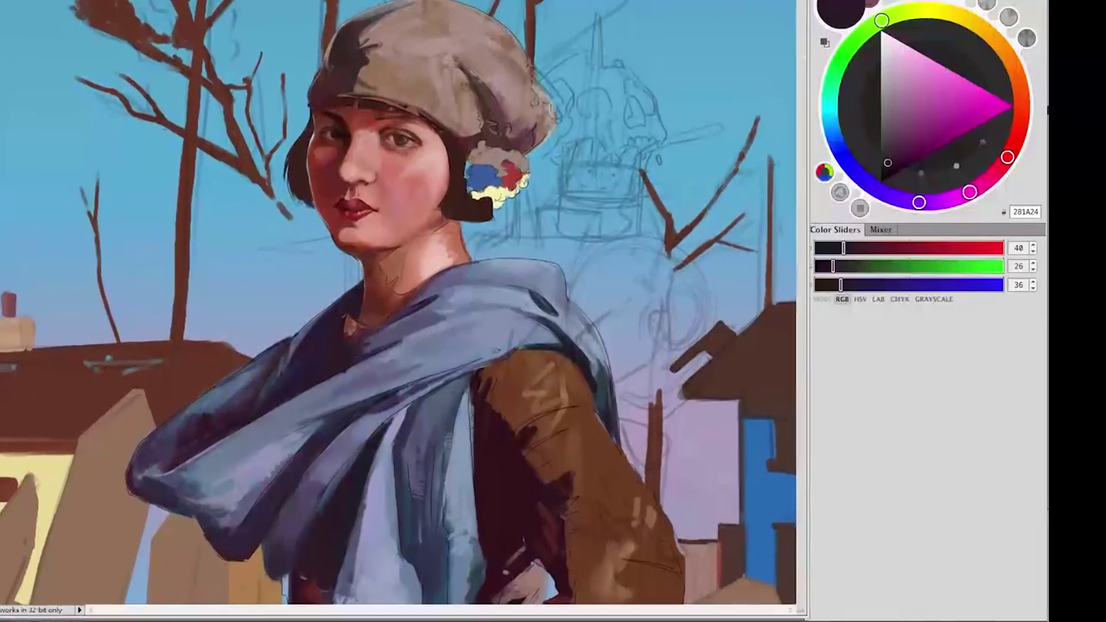
Create a new layer for the rebar and set up a dark brown brush.
key(ctrl+shift+n)
text(Retouch)
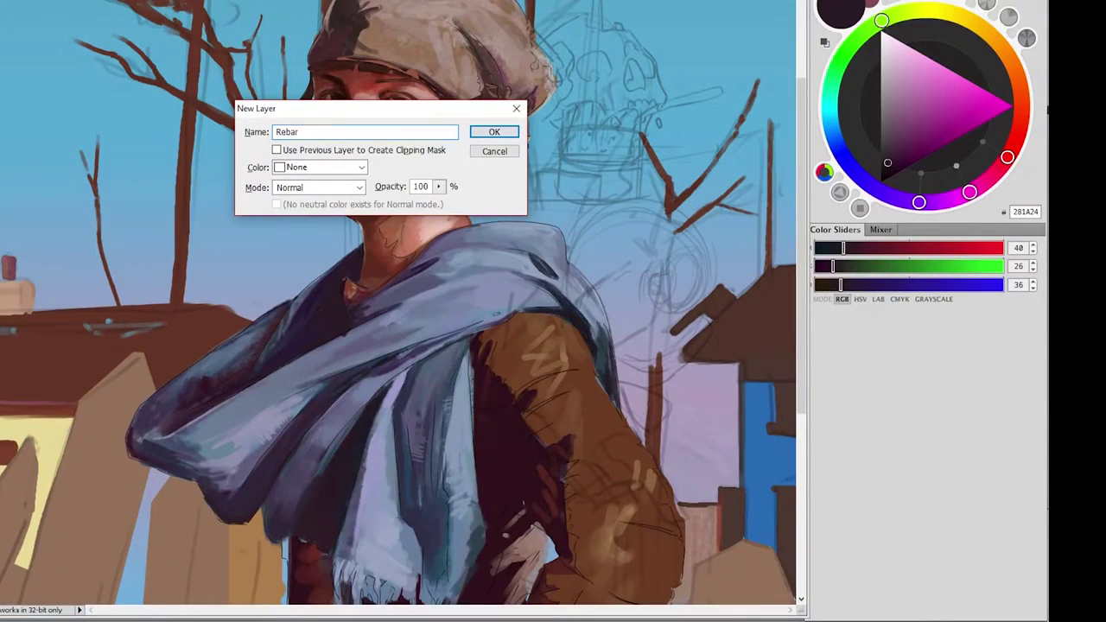
key(Return)
right_click(501, 238)
key(Escape)
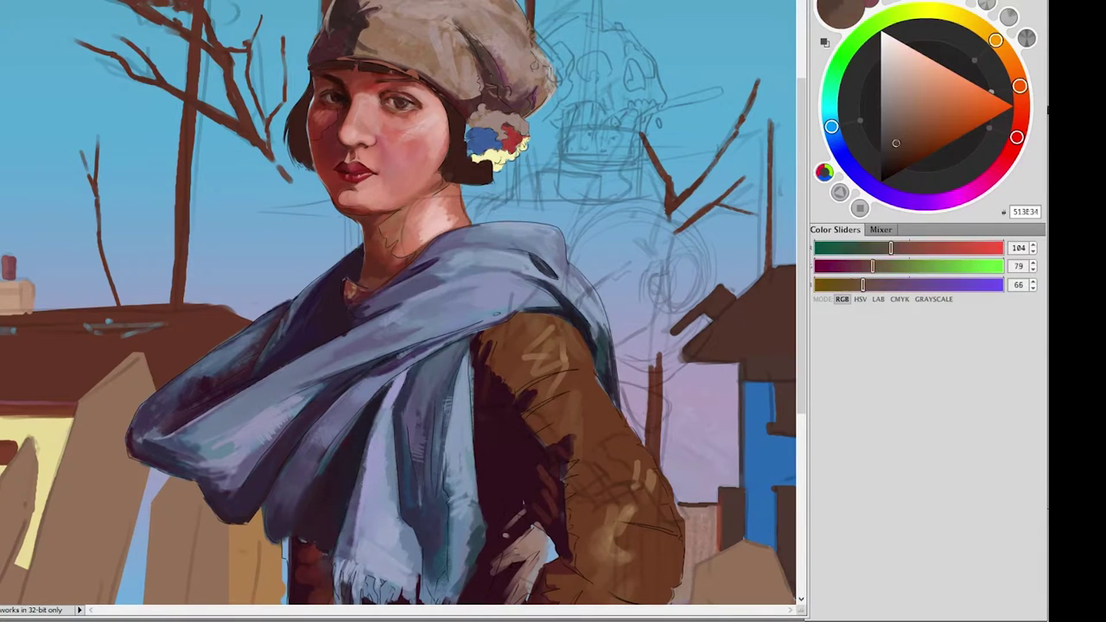
Paint short horizontal dark brown rods across the scarf and shoulder.
mouse_move(521, 267)
mouse_down()
mouse_move(505, 350)
mouse_move(650, 248)
mouse_up()
drag(591, 361, 682, 289)
key(ctrl+z)
drag(593, 354, 683, 333)
scroll(682, 332, up, 3)
Add a brown spike, branching rods and a solid dark brown box over the robot sketch.
mouse_move(598, 94)
mouse_down()
mouse_move(593, 144)
mouse_move(605, 149)
mouse_up()
mouse_move(563, 238)
mouse_down()
mouse_move(630, 236)
mouse_move(720, 204)
mouse_up()
drag(640, 238, 724, 204)
mouse_move(549, 242)
mouse_down()
mouse_move(641, 241)
mouse_move(641, 302)
mouse_move(549, 307)
mouse_move(638, 248)
mouse_move(637, 258)
mouse_up()
mouse_move(553, 259)
mouse_down()
mouse_move(596, 295)
mouse_move(637, 303)
mouse_up()
drag(550, 294, 638, 304)
drag(550, 313, 638, 313)
scroll(397, 346, down, 3)
Paint a dark brown wedge beside the neck and a curved rod below the box.
mouse_move(467, 164)
mouse_down()
mouse_move(496, 152)
mouse_move(465, 180)
mouse_up()
drag(547, 185, 595, 157)
drag(493, 154, 470, 182)
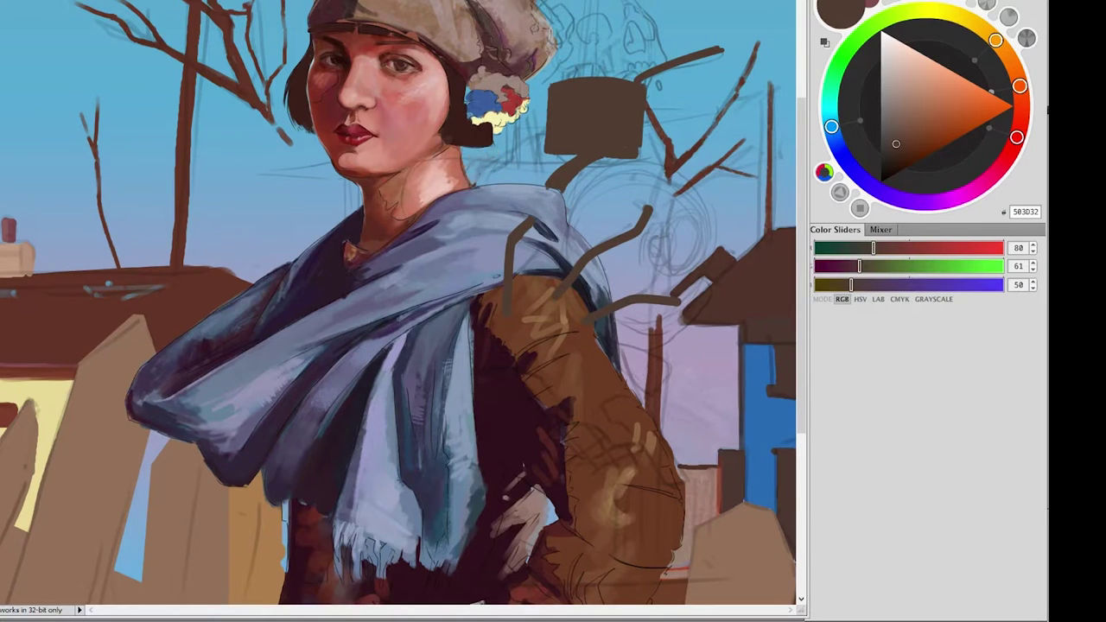
drag(503, 144, 463, 176)
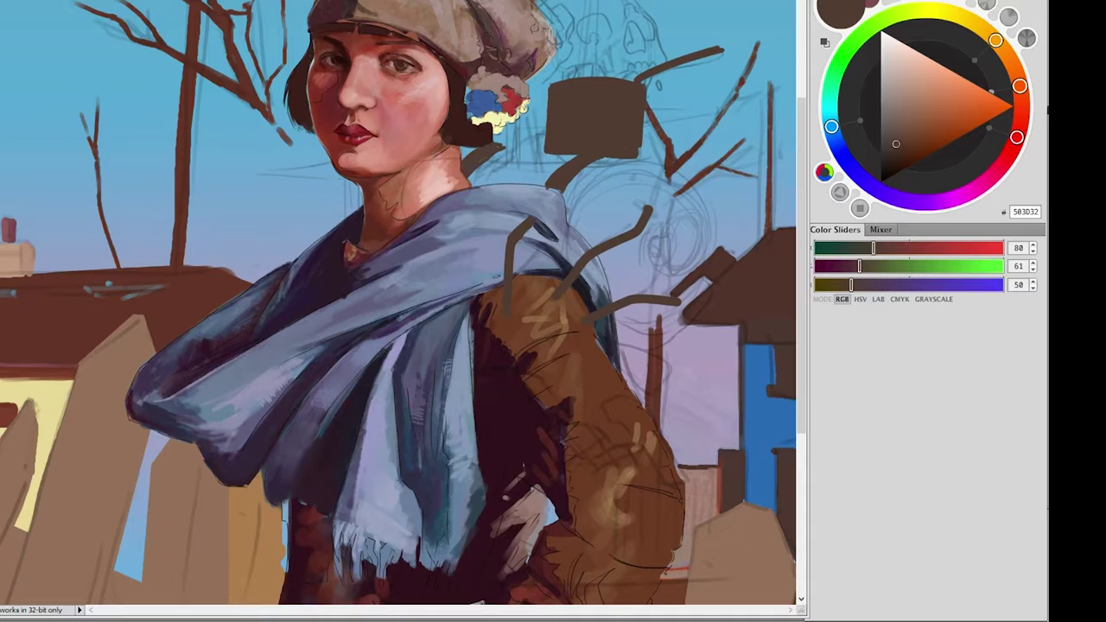
scroll(397, 302, up, 2)
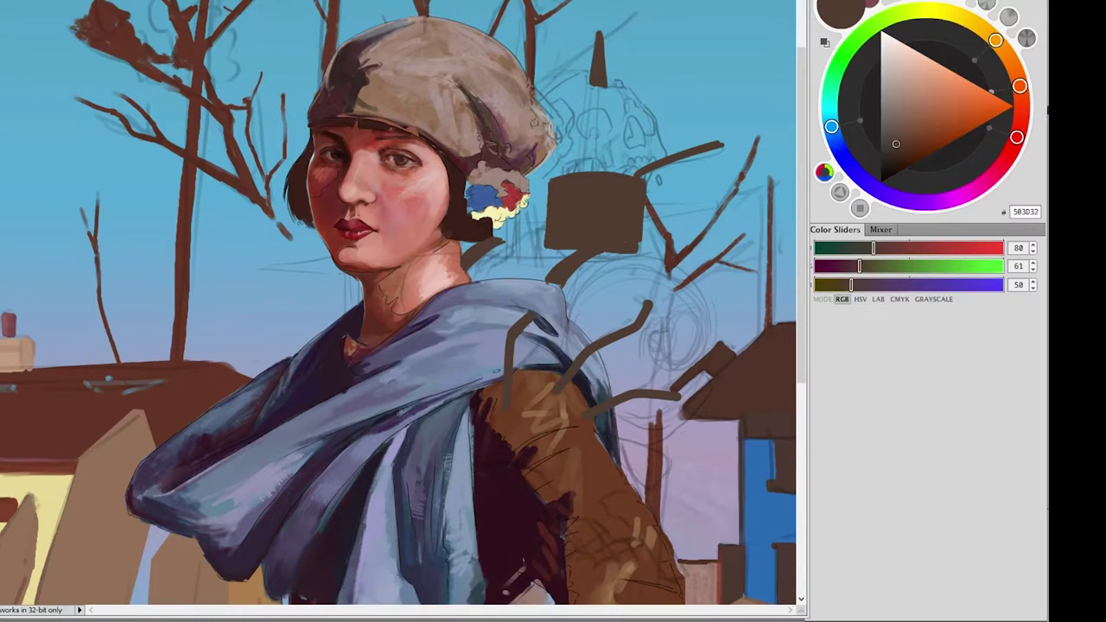
scroll(398, 303, down, 2)
scroll(397, 302, down, 1)
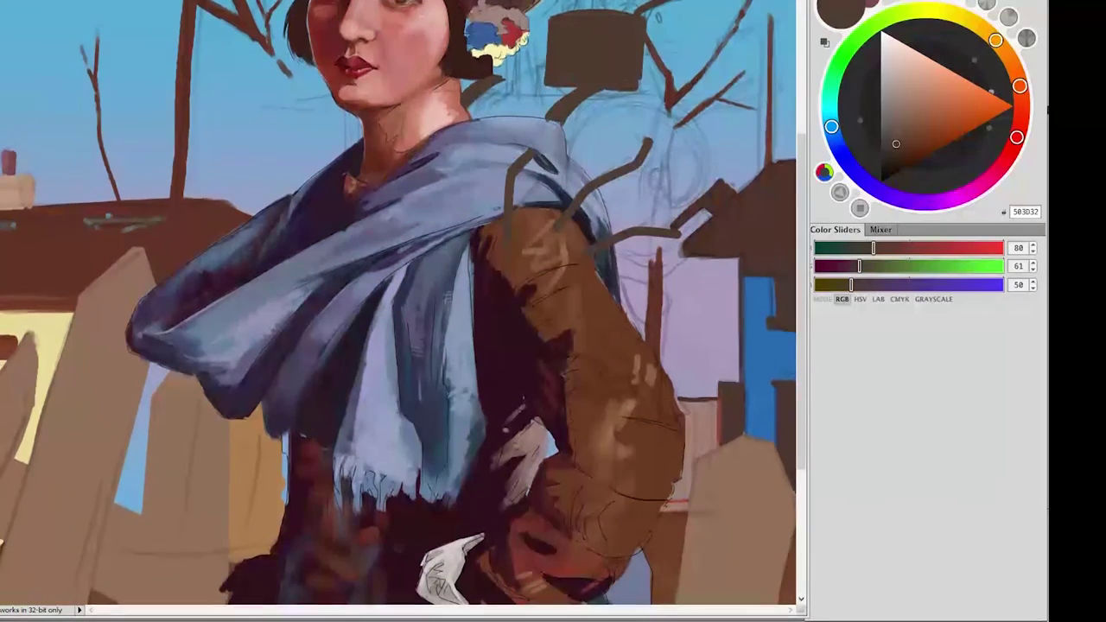
Pick warm grey 766B65 and outline grey shapes over the shoulder and sleeve.
click(889, 117)
mouse_move(487, 285)
mouse_down()
mouse_move(490, 252)
mouse_move(518, 211)
mouse_move(563, 211)
mouse_move(491, 251)
mouse_move(565, 331)
mouse_move(621, 308)
mouse_up()
drag(550, 320, 501, 377)
mouse_move(567, 334)
mouse_down()
mouse_move(631, 321)
mouse_move(570, 373)
mouse_move(648, 347)
mouse_up()
drag(628, 319, 648, 349)
Fill the sleeve band solid grey and cover the upper shoulder in light grey.
mouse_move(565, 340)
mouse_down()
mouse_move(641, 343)
mouse_move(520, 403)
mouse_up()
drag(563, 363, 530, 413)
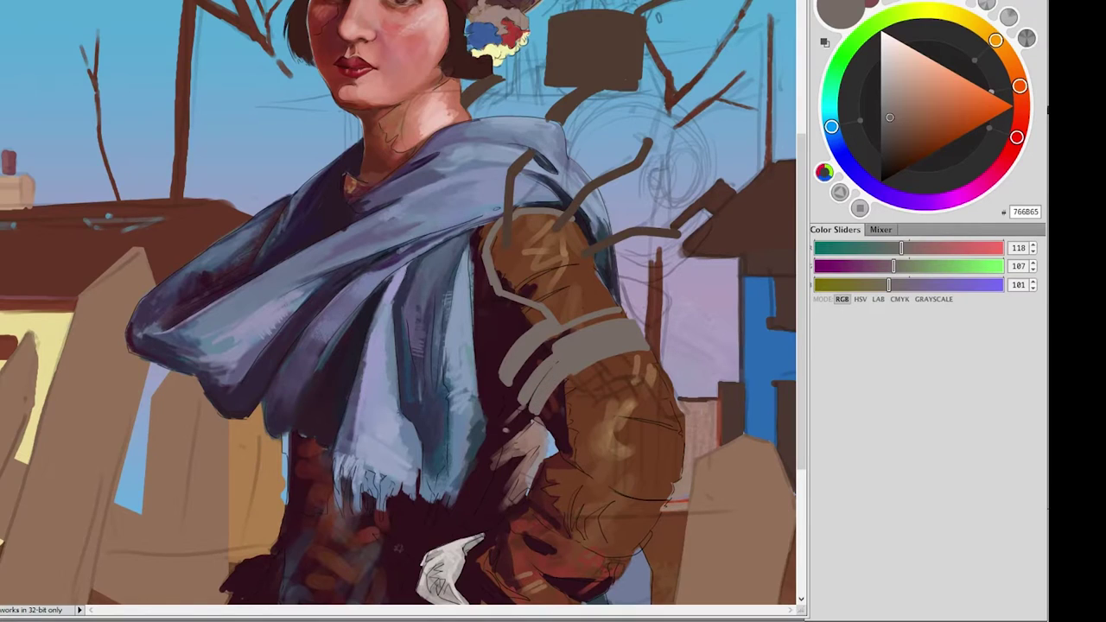
scroll(397, 302, down, 2)
mouse_move(556, 184)
mouse_down()
mouse_move(513, 197)
mouse_move(612, 265)
mouse_up()
mouse_move(537, 201)
mouse_down()
mouse_move(501, 250)
mouse_move(605, 271)
mouse_move(518, 261)
mouse_move(609, 291)
mouse_up()
Add new layers, one named 'sleeve', and darken the painting colour slightly.
key(ctrl+shift+n)
key(Return)
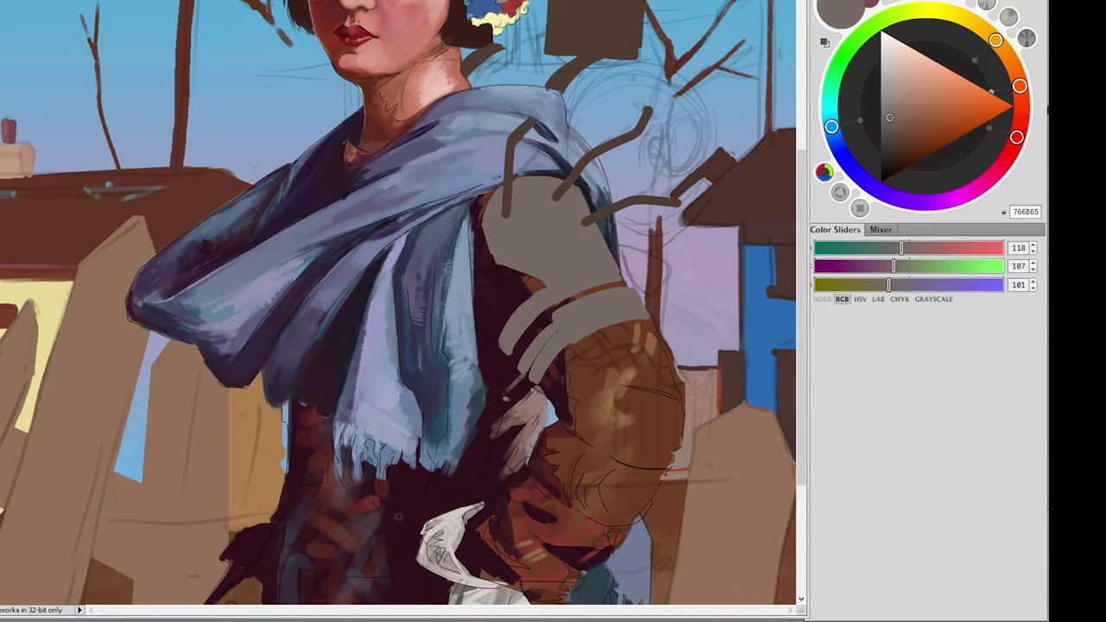
key(ctrl+shift+n)
text(sleeve)
key(Return)
key(k)
Paint the grey robot hand with dark finger lines, outlined and filled edges.
drag(491, 223, 480, 258)
mouse_move(544, 150)
mouse_down()
mouse_move(515, 208)
mouse_move(531, 247)
mouse_move(577, 277)
mouse_move(596, 313)
mouse_up()
drag(622, 275, 649, 350)
mouse_move(624, 276)
mouse_down()
mouse_move(684, 377)
mouse_move(674, 368)
mouse_up()
drag(600, 306, 615, 315)
drag(545, 131, 636, 270)
drag(598, 188, 639, 285)
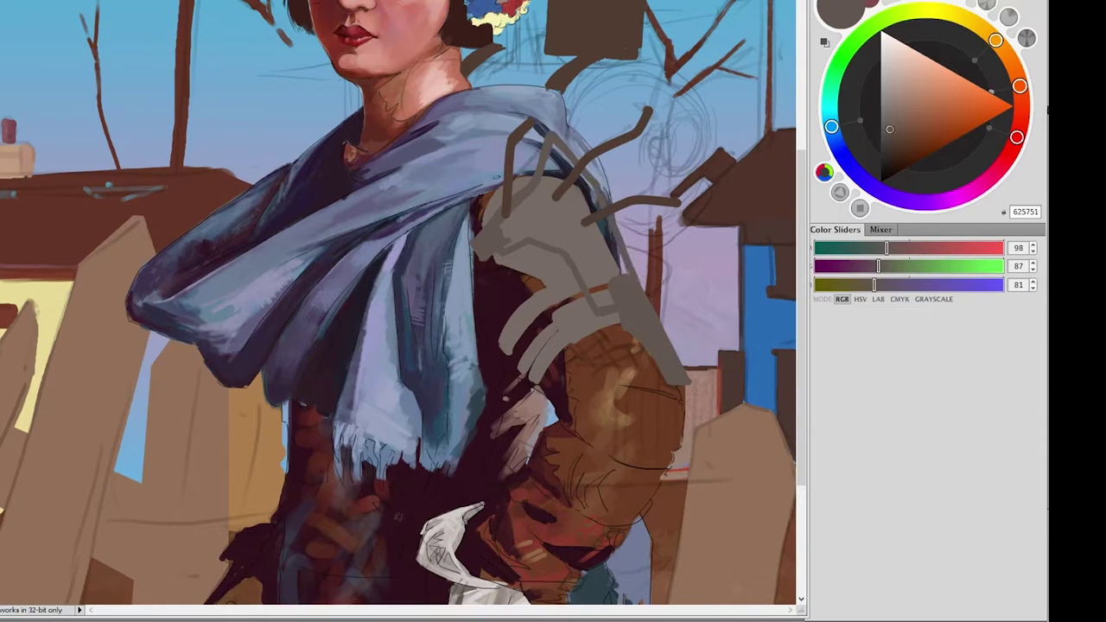
drag(552, 181, 507, 245)
drag(544, 147, 623, 304)
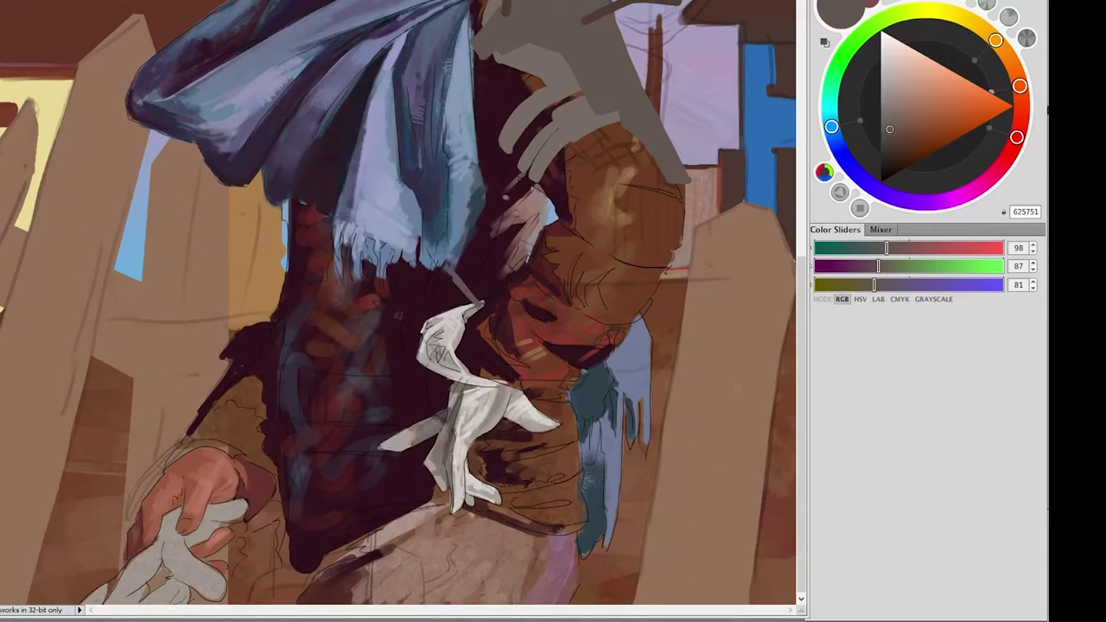
Add two grey buckles, two vertical bars near the white glove, and diagonal sleeve strokes.
drag(443, 266, 482, 302)
drag(488, 251, 517, 277)
drag(596, 328, 625, 346)
drag(560, 370, 588, 392)
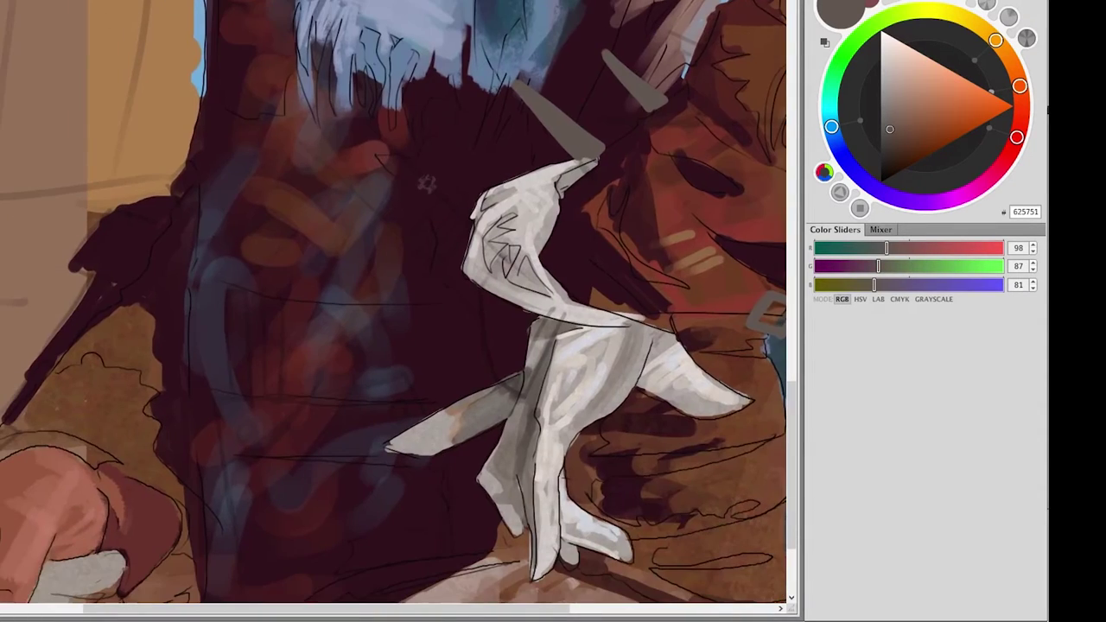
mouse_move(235, 289)
mouse_down()
mouse_move(235, 389)
mouse_move(260, 391)
mouse_up()
drag(273, 292, 267, 393)
mouse_move(454, 194)
mouse_down()
mouse_move(409, 250)
mouse_move(420, 266)
mouse_up()
drag(474, 223, 424, 273)
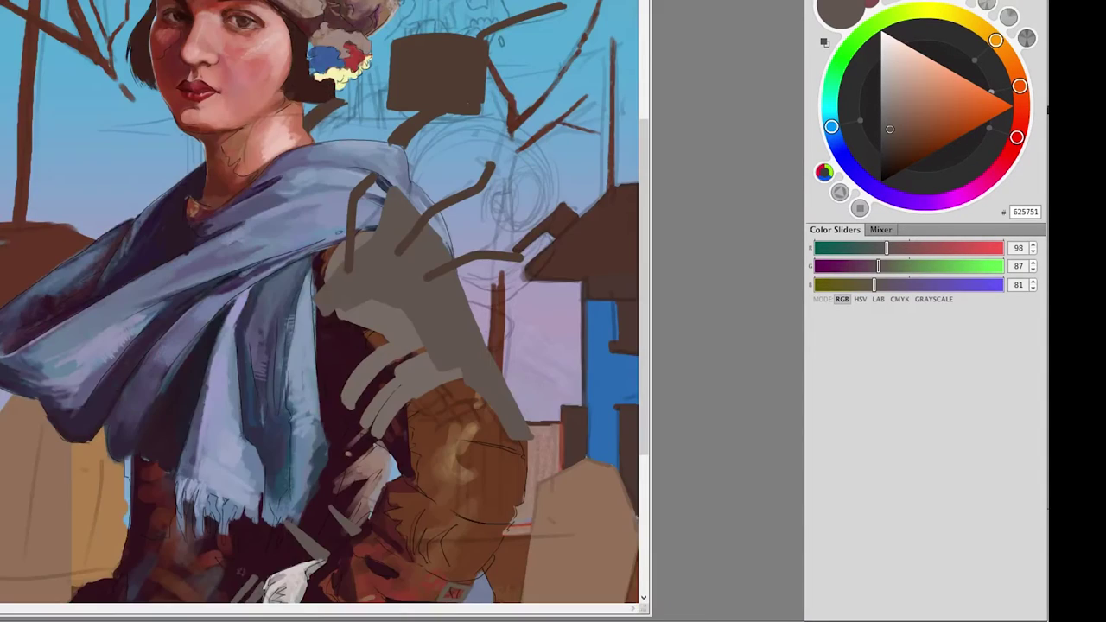
Shift the three brown rods right, deselect, and erase or trim their tips.
mouse_move(389, 183)
mouse_down()
mouse_move(449, 245)
mouse_move(531, 428)
mouse_up()
scroll(320, 303, up, 1)
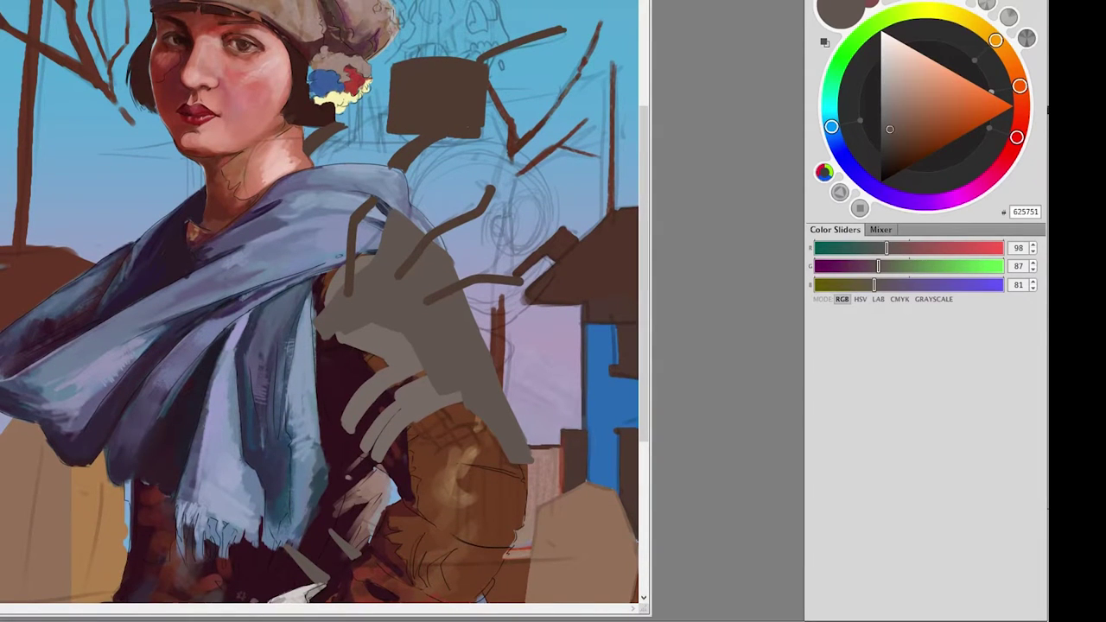
drag(432, 234, 459, 230)
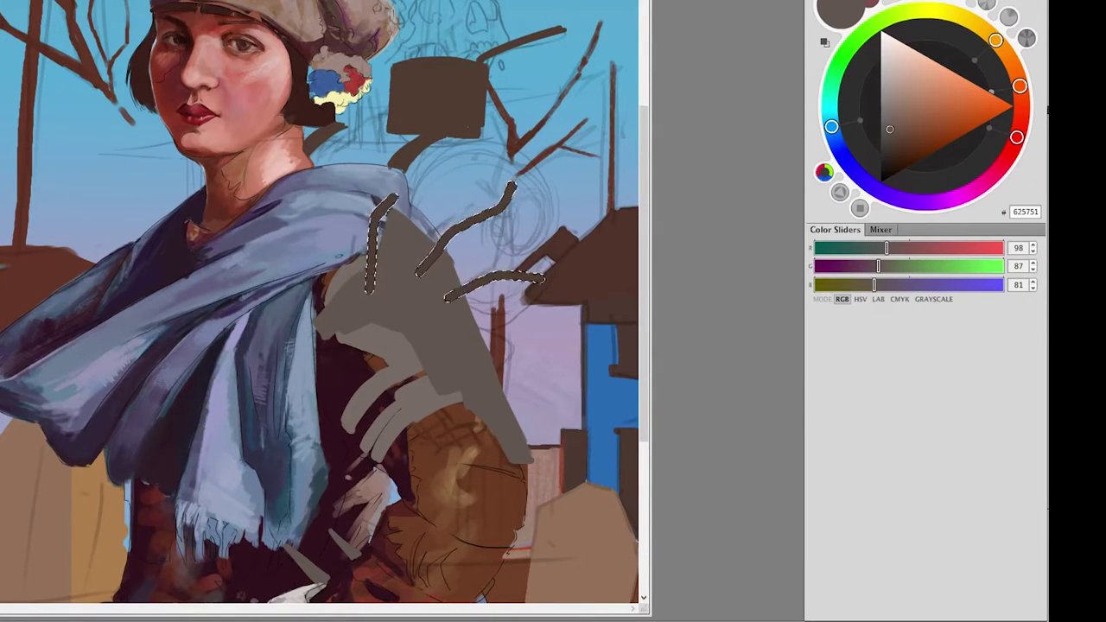
key(ctrl+d)
drag(404, 192, 382, 235)
drag(471, 223, 521, 182)
drag(512, 271, 546, 273)
drag(459, 233, 479, 218)
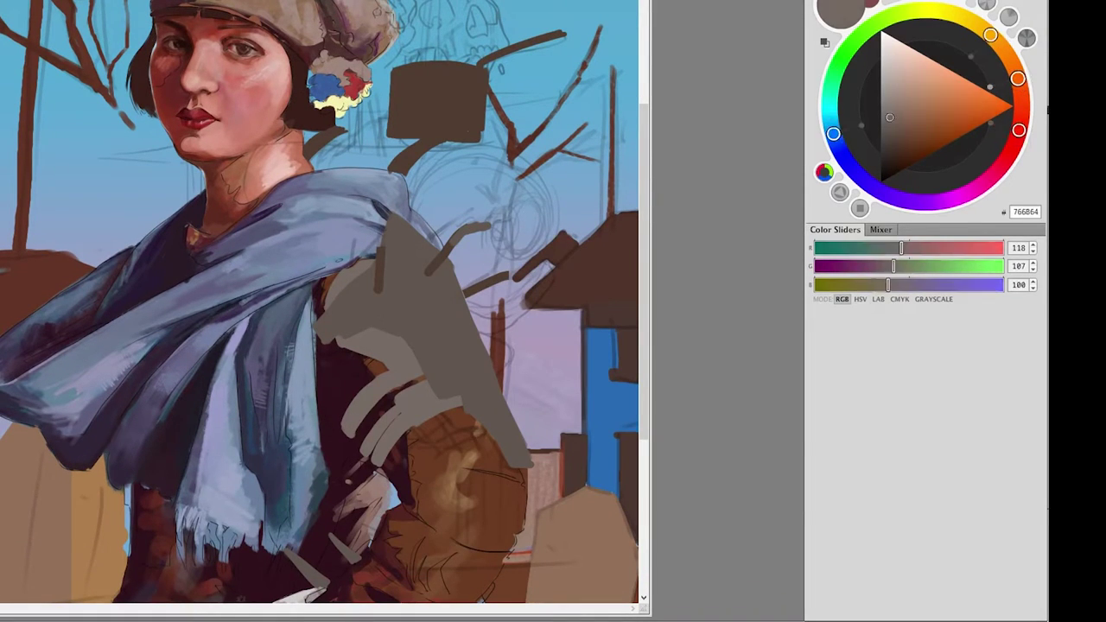
Paint a solid grey rounded ring right of the figure beside the hat.
drag(345, 135, 419, 138)
mouse_move(304, 131)
mouse_down()
mouse_move(337, 164)
mouse_move(389, 166)
mouse_move(463, 287)
mouse_up()
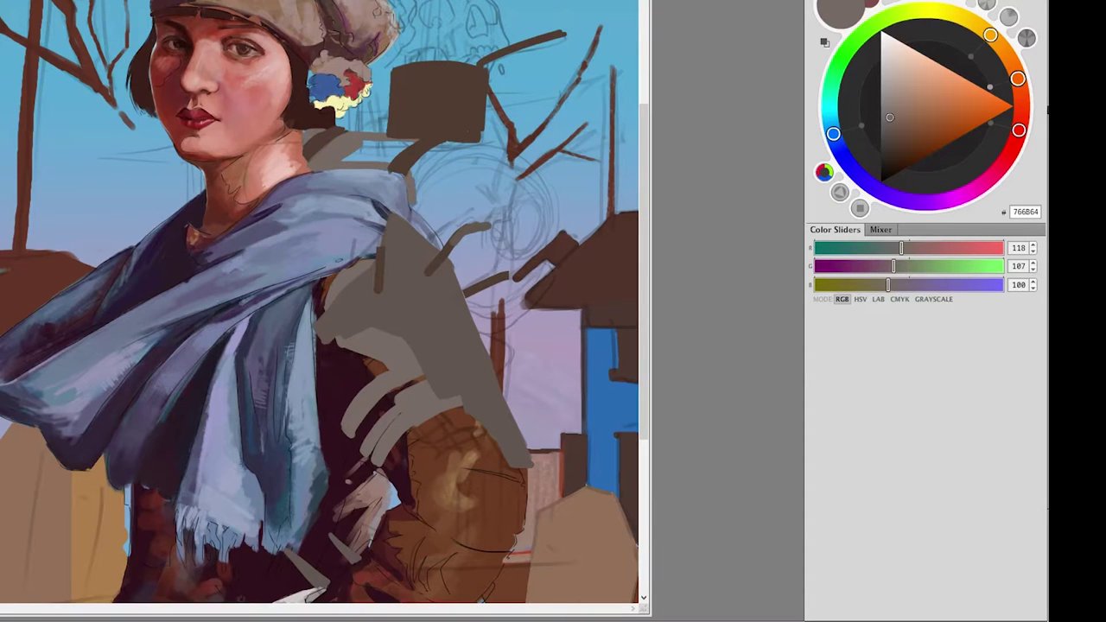
right_click(463, 287)
mouse_move(477, 145)
mouse_down()
mouse_move(511, 174)
mouse_move(529, 263)
mouse_move(468, 314)
mouse_up()
mouse_move(413, 145)
mouse_down()
mouse_move(471, 180)
mouse_move(471, 298)
mouse_up()
drag(492, 177, 445, 285)
drag(422, 198, 456, 264)
drag(346, 159, 413, 142)
scroll(319, 303, up, 3)
Paint tan shapes behind the hat on a new layer and make the grey shapes semi-transparent.
key(ctrl+shift+n)
key(Return)
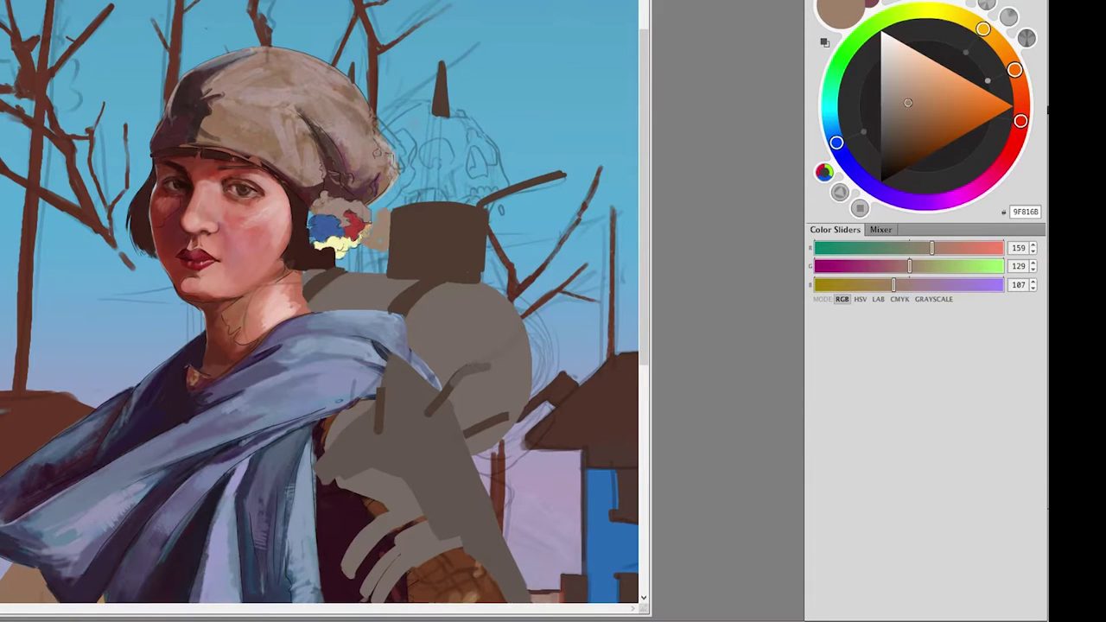
drag(390, 197, 445, 166)
key(ctrl+z)
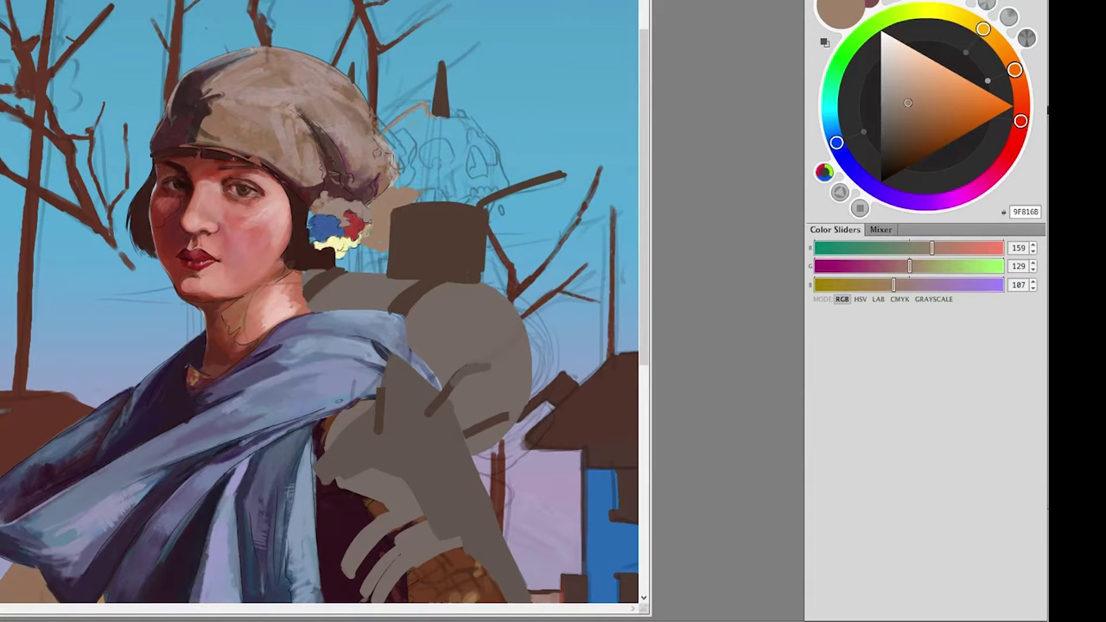
mouse_move(467, 126)
mouse_down()
mouse_move(393, 139)
mouse_move(399, 185)
mouse_move(445, 140)
mouse_move(428, 154)
mouse_move(445, 166)
mouse_move(423, 190)
mouse_up()
key(5)
mouse_move(419, 195)
mouse_down()
mouse_move(466, 199)
mouse_move(480, 137)
mouse_move(494, 183)
mouse_move(499, 166)
mouse_move(462, 199)
mouse_move(492, 198)
mouse_up()
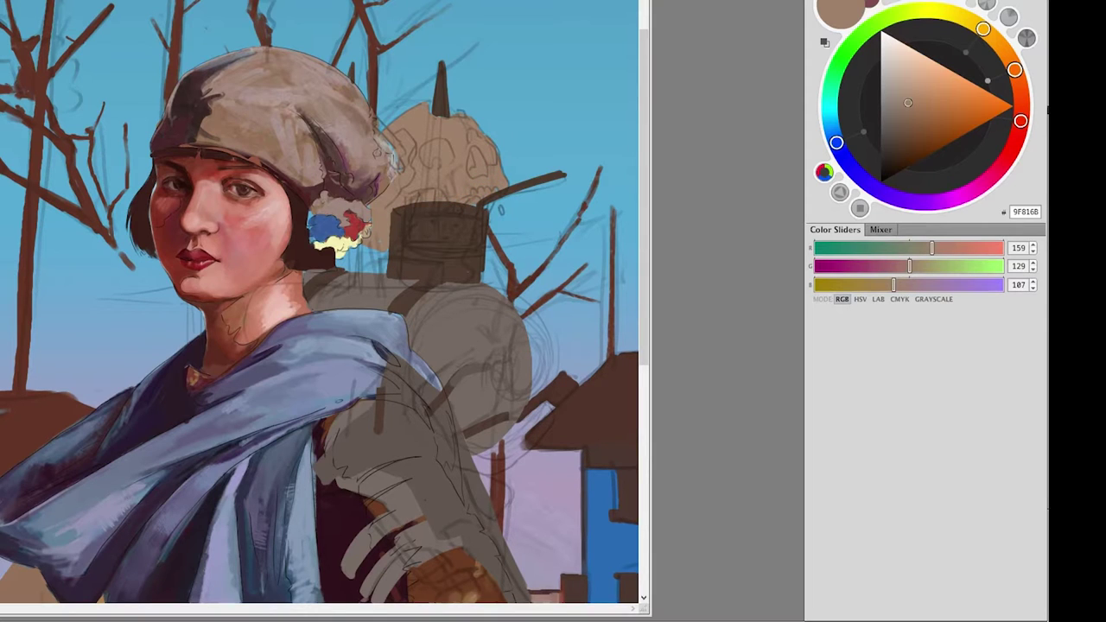
Add dark brown strokes below the flower, along the grey shape's edge, and beside the box.
alt+click(324, 255)
mouse_move(344, 252)
mouse_down()
mouse_move(380, 250)
mouse_move(363, 271)
mouse_move(387, 273)
mouse_up()
mouse_move(337, 253)
mouse_down()
mouse_move(356, 268)
mouse_move(356, 253)
mouse_up()
mouse_move(474, 452)
mouse_down()
mouse_move(486, 490)
mouse_move(514, 433)
mouse_up()
drag(486, 252, 518, 260)
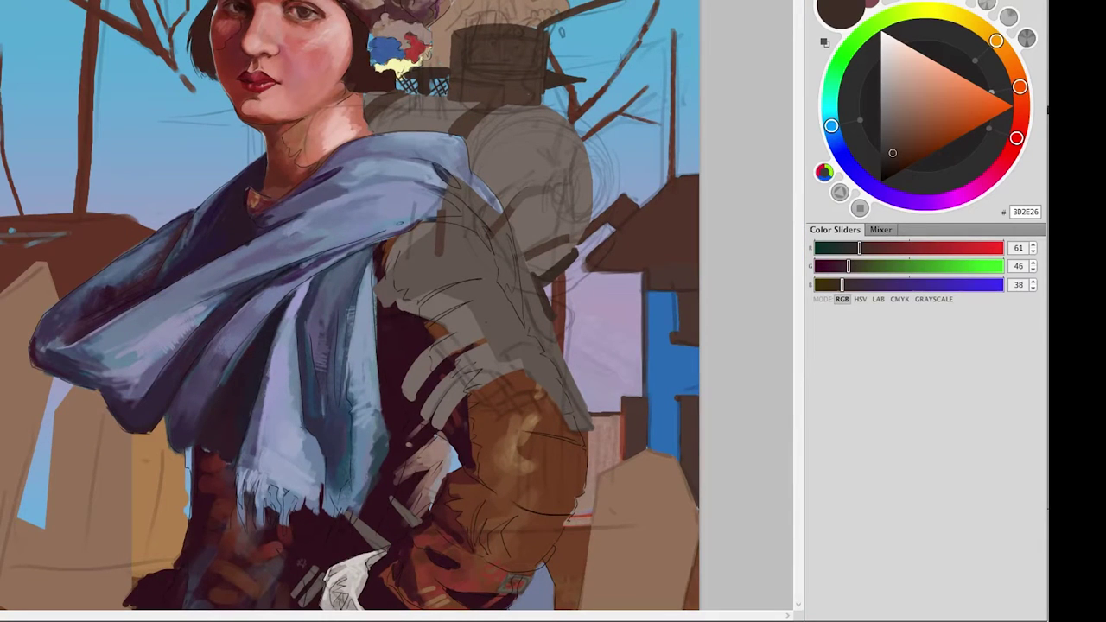
scroll(346, 311, down, 3)
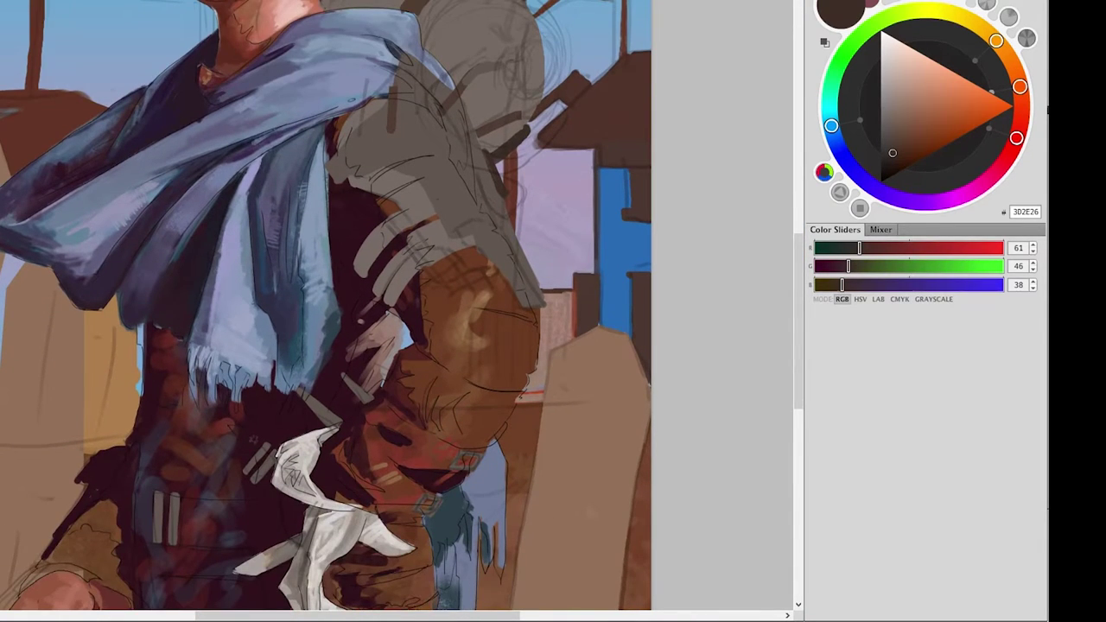
Paint a dark red-brown stroke across the face and sample a reddish-brown.
ctrl+click(409, 356)
scroll(409, 357, up, 2)
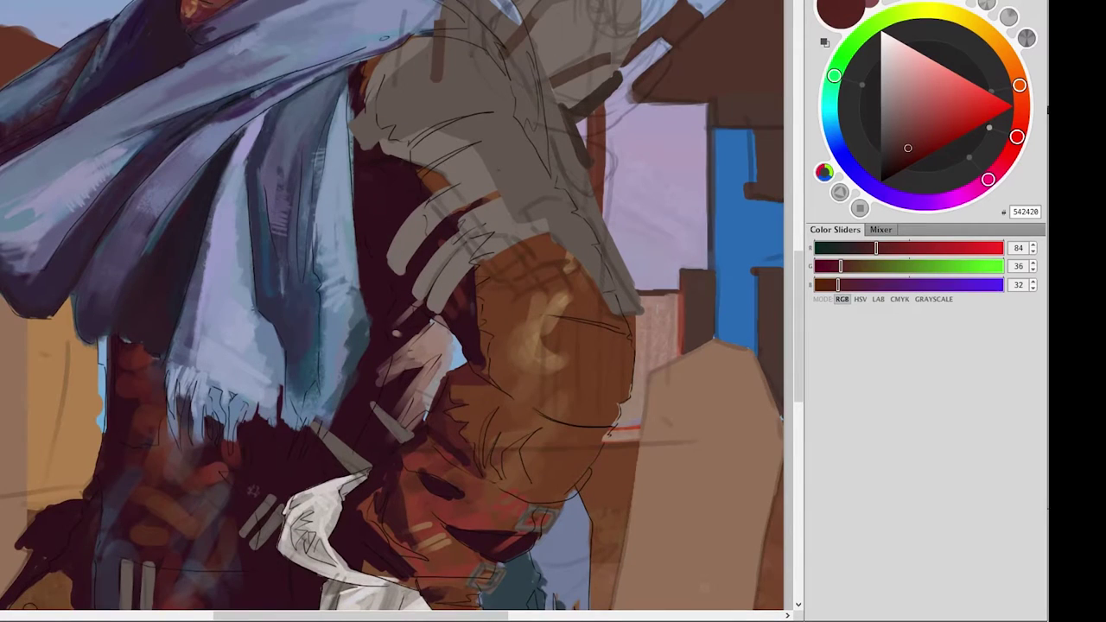
mouse_move(499, 313)
mouse_down()
mouse_move(542, 294)
mouse_move(558, 304)
mouse_up()
ctrl+click(492, 566)
ctrl+click(529, 299)
Dab light strokes on the face and along its right edge, then add a dark stroke.
ctrl+click(514, 306)
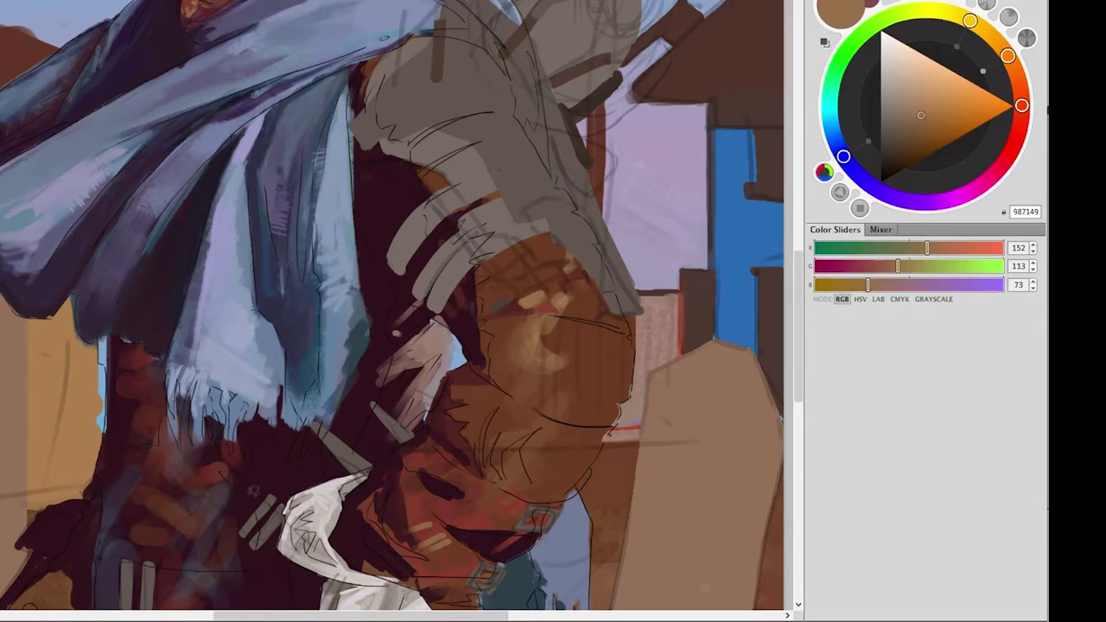
drag(579, 294, 602, 318)
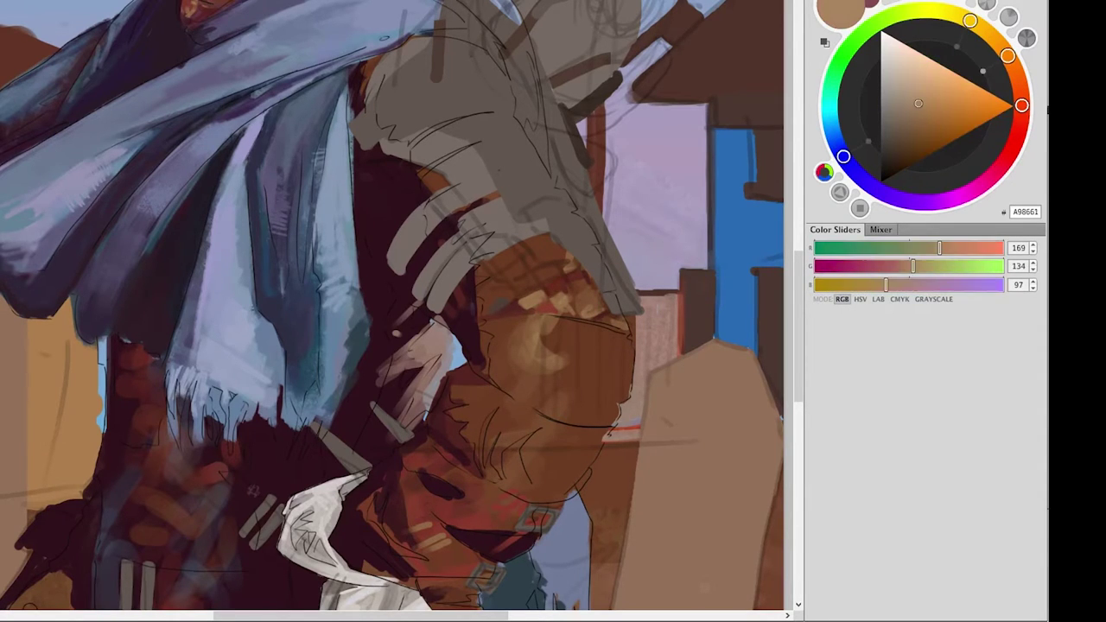
drag(542, 278, 568, 266)
key(x)
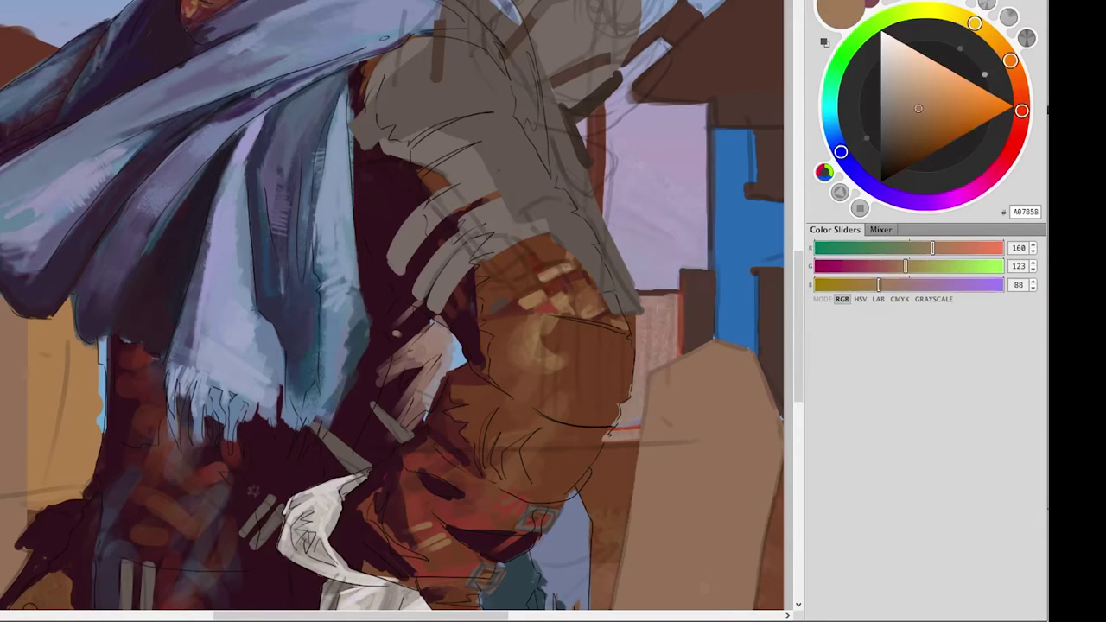
drag(482, 285, 570, 257)
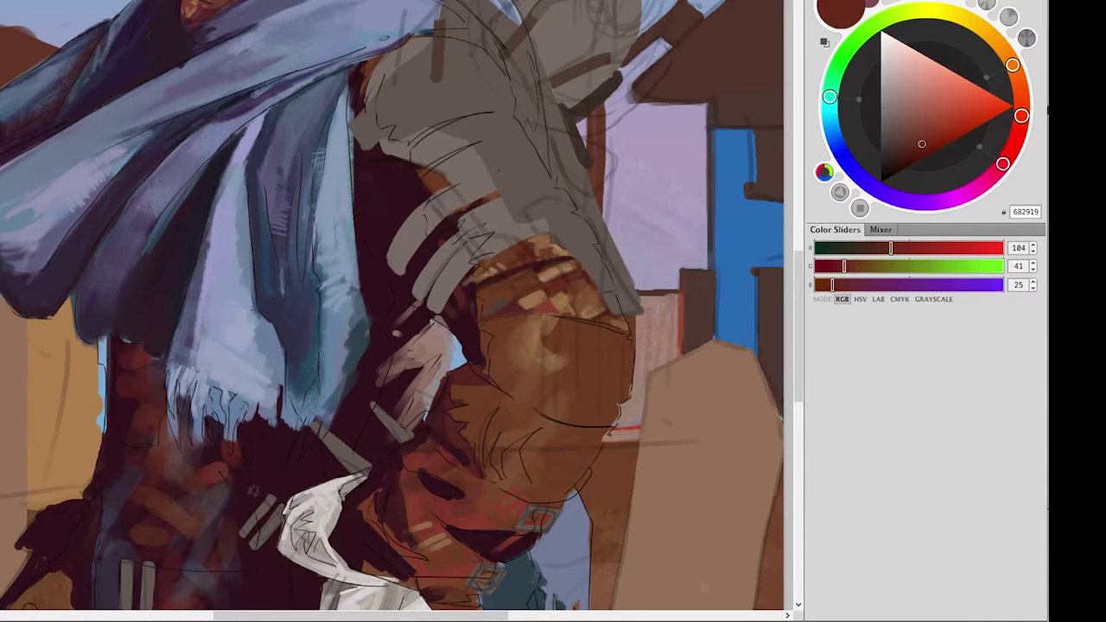
Paint a light diamond lattice and nested arch shapes on the shoulder armour.
scroll(393, 311, down, 1)
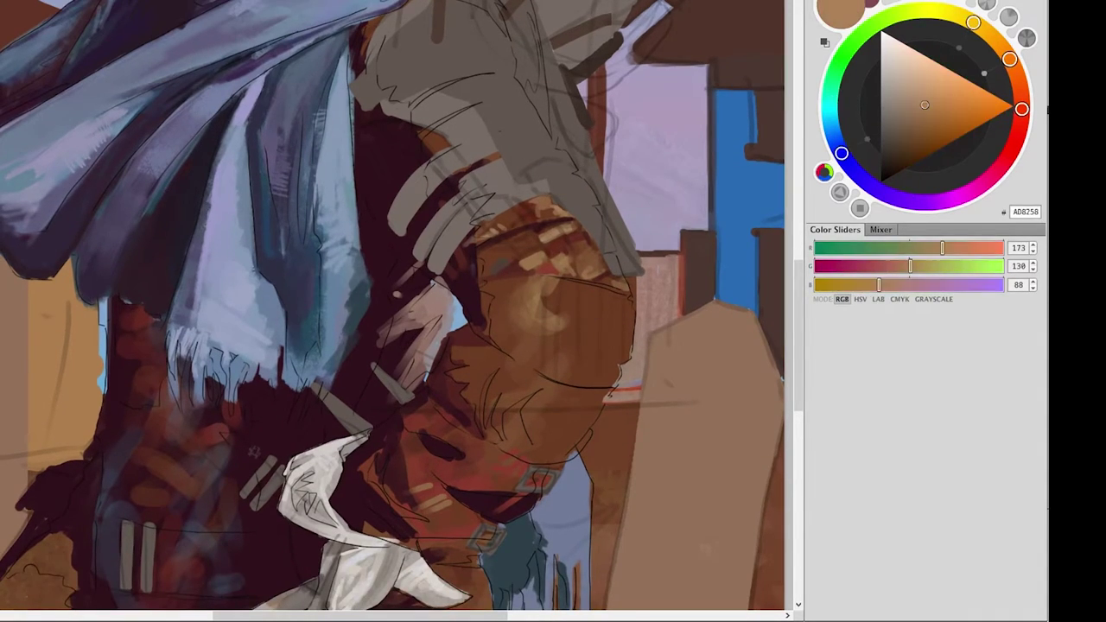
mouse_move(557, 333)
mouse_down()
mouse_move(564, 341)
mouse_move(520, 359)
mouse_up()
drag(510, 322, 503, 351)
mouse_move(499, 299)
mouse_down()
mouse_move(482, 318)
mouse_move(527, 287)
mouse_up()
drag(582, 323, 607, 316)
mouse_move(579, 380)
mouse_down()
mouse_move(604, 334)
mouse_move(620, 376)
mouse_up()
Add small blue-grey strokes and dark maroon marks near the mouth.
alt+click(556, 246)
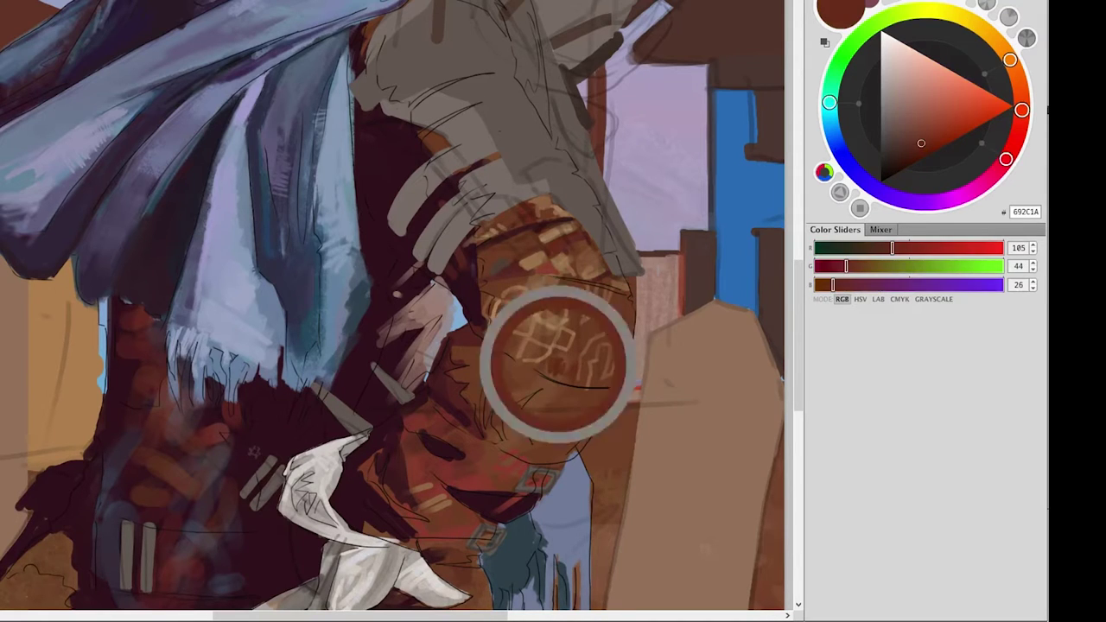
alt+click(586, 316)
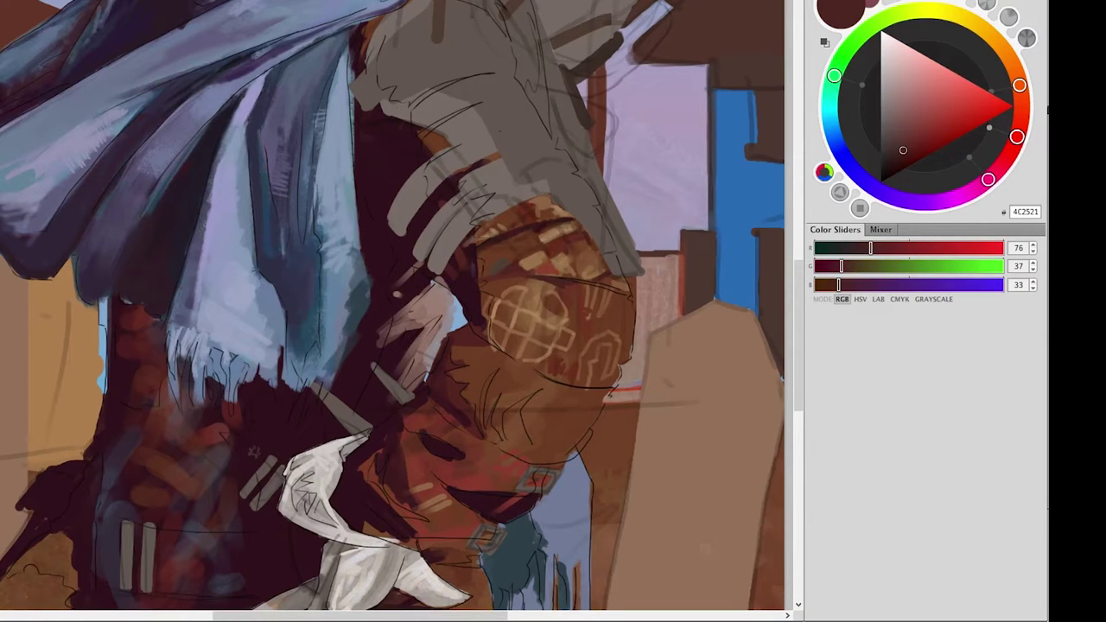
scroll(397, 311, down, 3)
alt+click(574, 380)
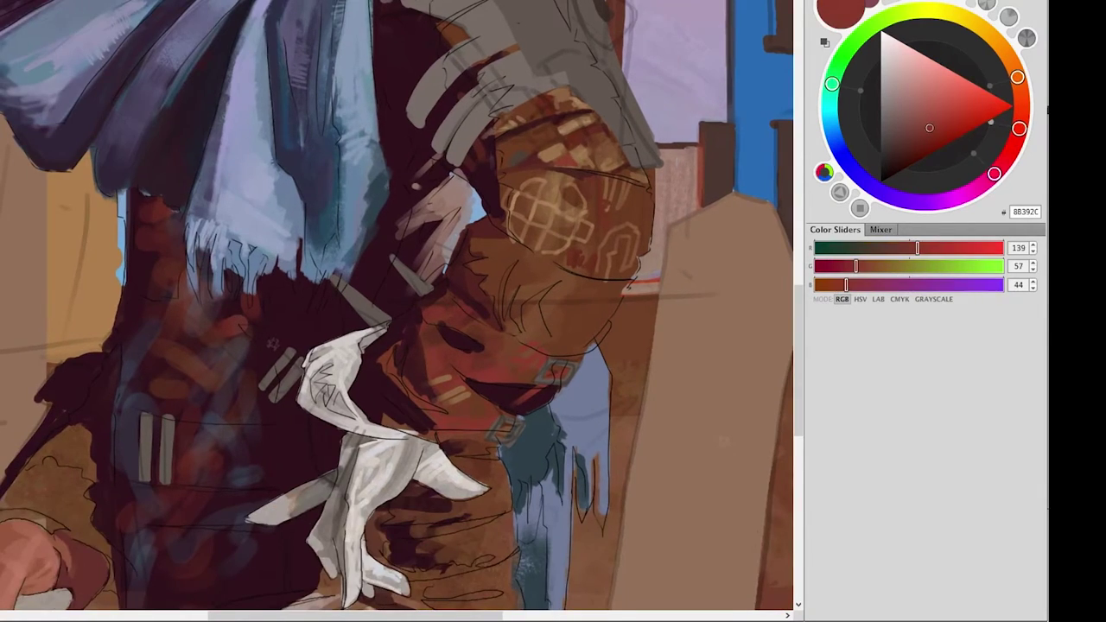
mouse_move(437, 391)
mouse_down()
mouse_move(432, 402)
mouse_move(488, 425)
mouse_move(456, 409)
mouse_move(476, 435)
mouse_up()
alt+click(484, 419)
alt+click(449, 406)
alt+click(428, 436)
Dab a dark spot near the cheek and paint small dark red-brown strokes on the face.
alt+click(371, 390)
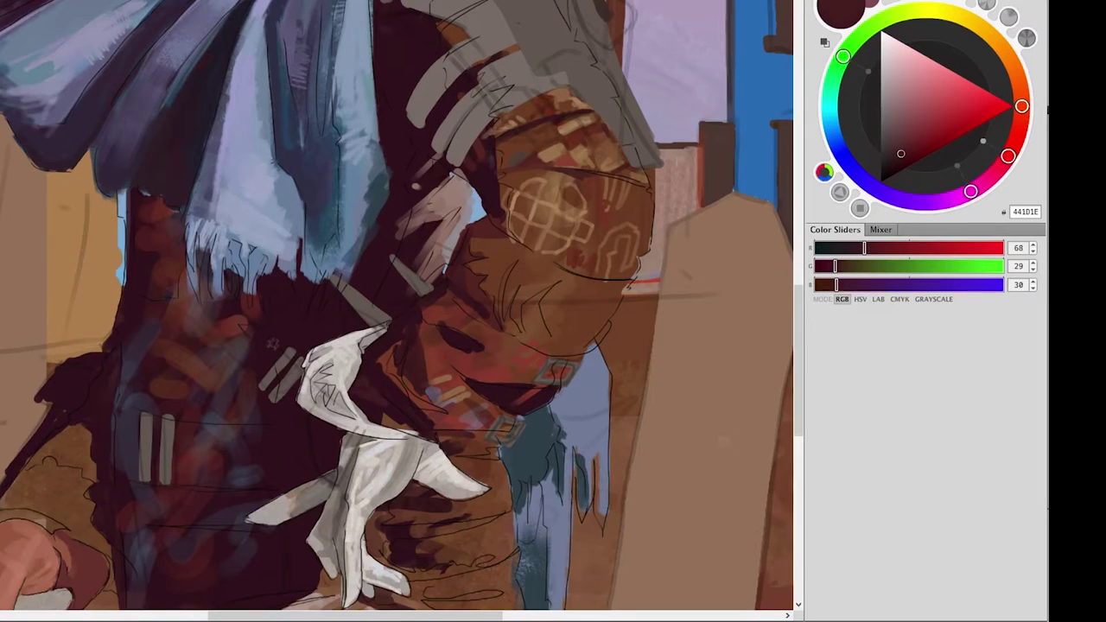
click(471, 362)
drag(505, 302, 504, 322)
mouse_move(501, 281)
mouse_down()
mouse_move(482, 299)
mouse_move(458, 294)
mouse_move(498, 330)
mouse_up()
alt+click(215, 422)
drag(455, 294, 472, 240)
Paint a dark maroon stroke along the chin edge and pale tan strokes on the face.
alt+click(518, 259)
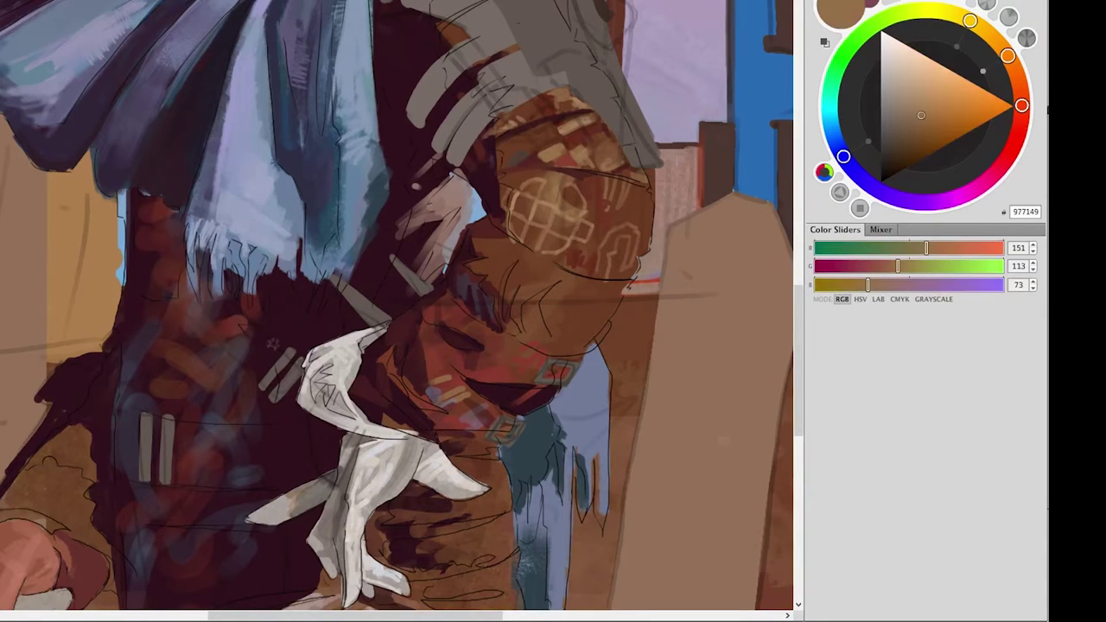
alt+click(501, 239)
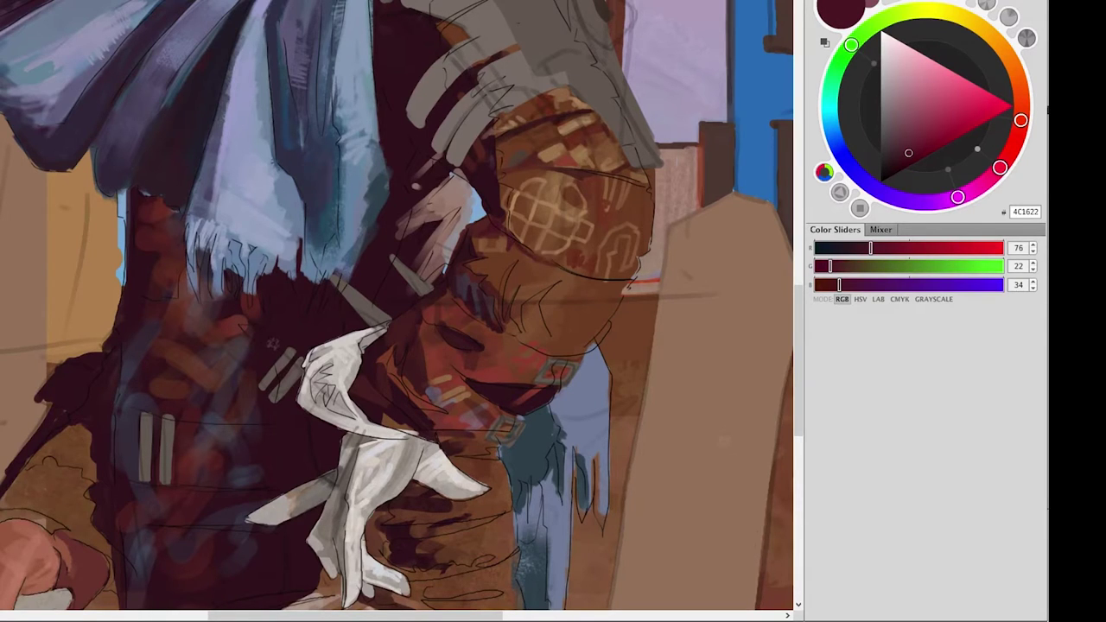
alt+click(536, 256)
drag(588, 288, 625, 274)
alt+click(605, 308)
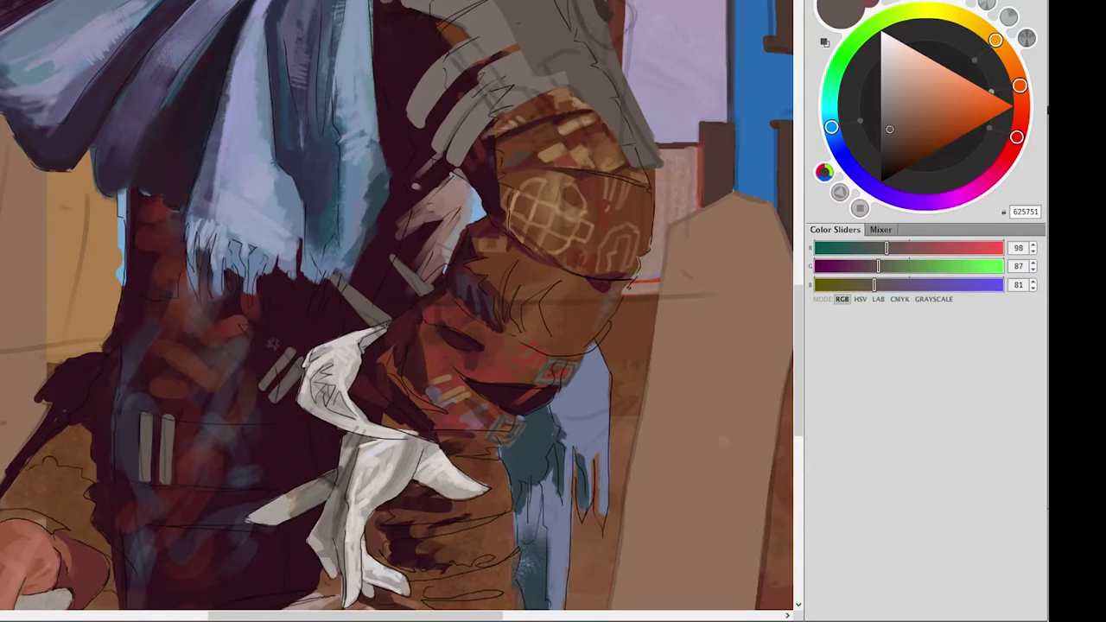
alt+click(596, 233)
alt+click(518, 259)
mouse_move(500, 303)
mouse_down()
mouse_move(523, 254)
mouse_move(515, 282)
mouse_up()
Add small dark maroon strokes and a light tan stroke on the face.
alt+click(595, 298)
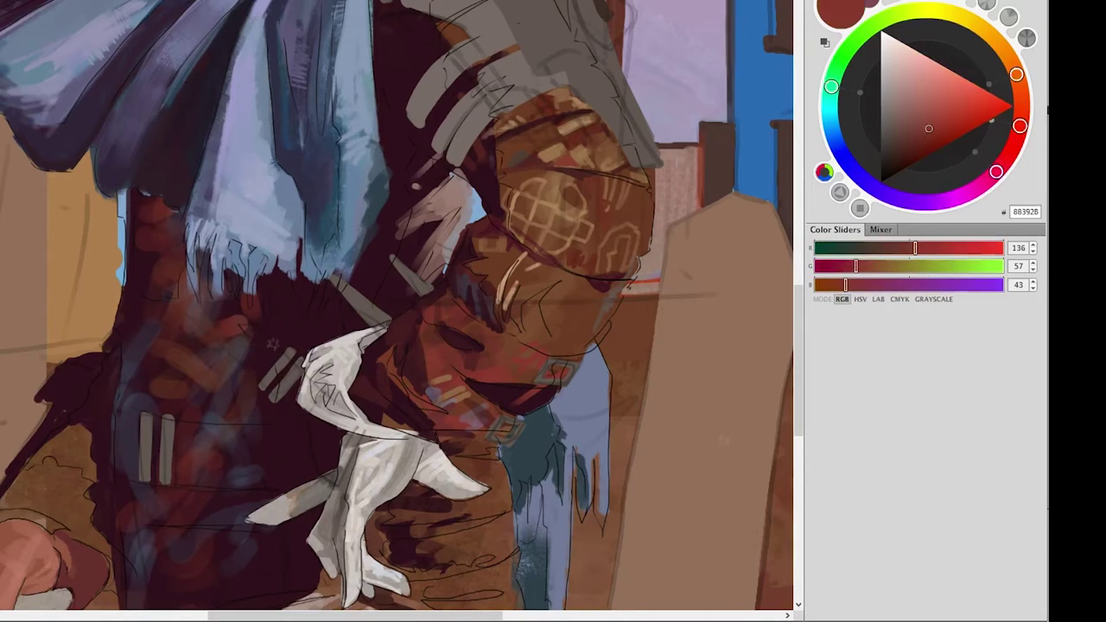
drag(596, 287, 595, 321)
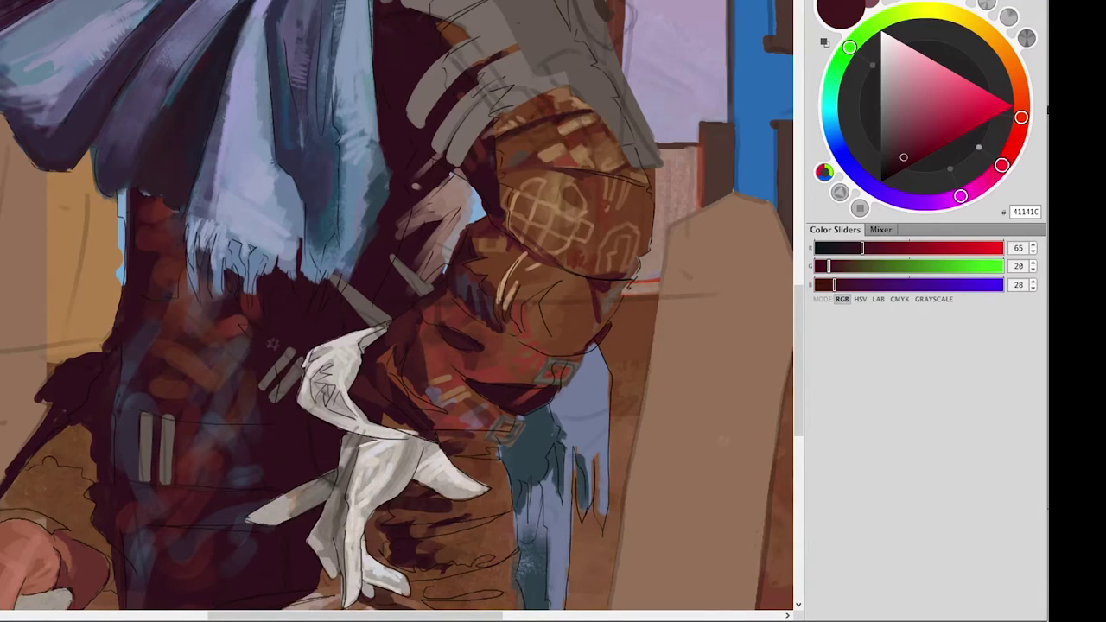
alt+click(596, 328)
alt+click(527, 311)
drag(527, 315, 528, 341)
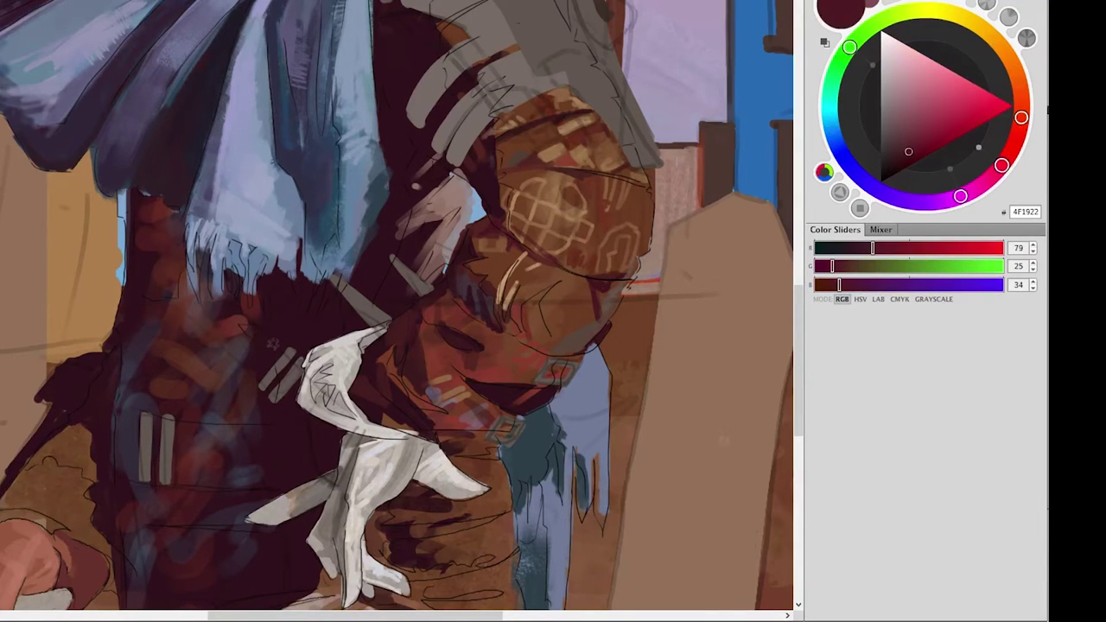
alt+click(541, 299)
mouse_move(540, 299)
mouse_down()
mouse_move(533, 333)
mouse_move(566, 287)
mouse_move(580, 320)
mouse_move(591, 311)
mouse_move(567, 328)
mouse_up()
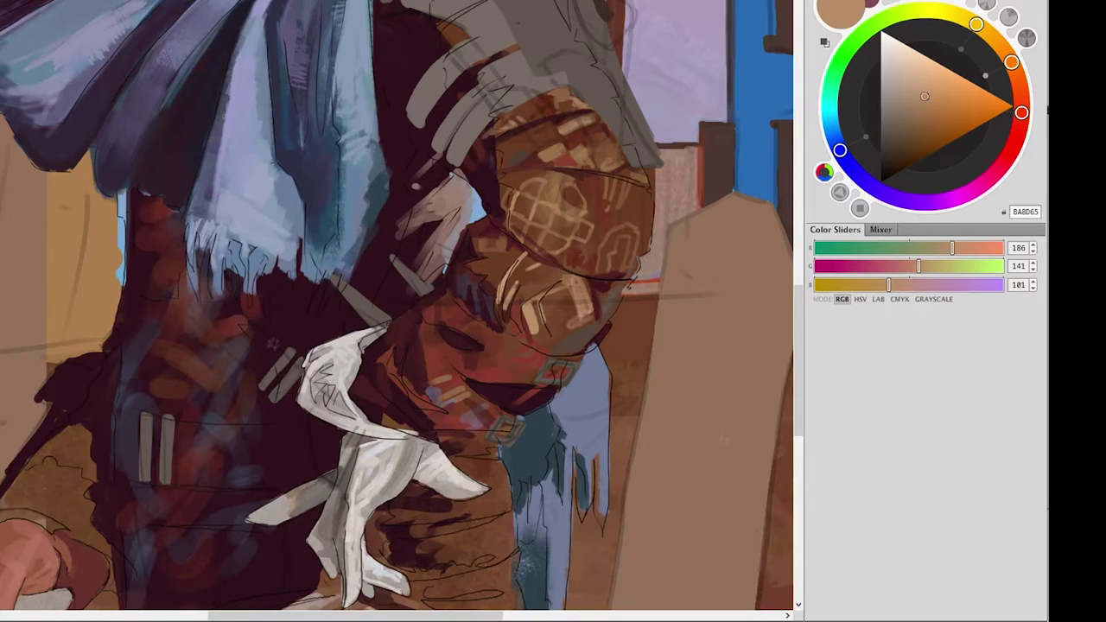
Dab light tan marks on the mask and sample a brown from the helmet.
alt+click(499, 374)
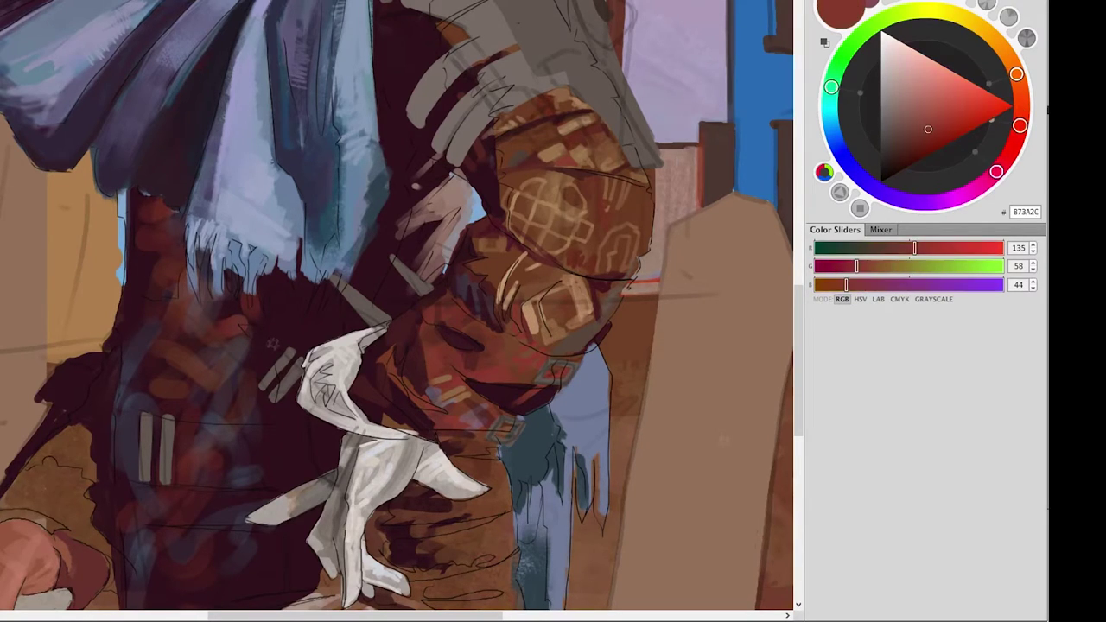
alt+click(525, 351)
mouse_move(467, 339)
mouse_down()
mouse_move(487, 328)
mouse_move(515, 356)
mouse_up()
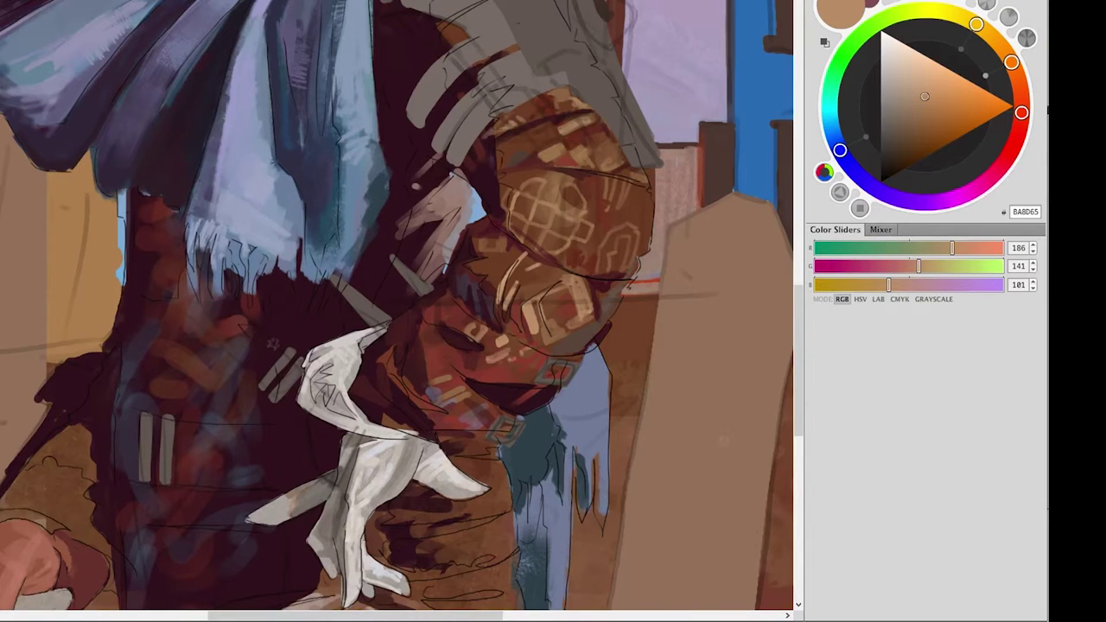
alt+click(473, 364)
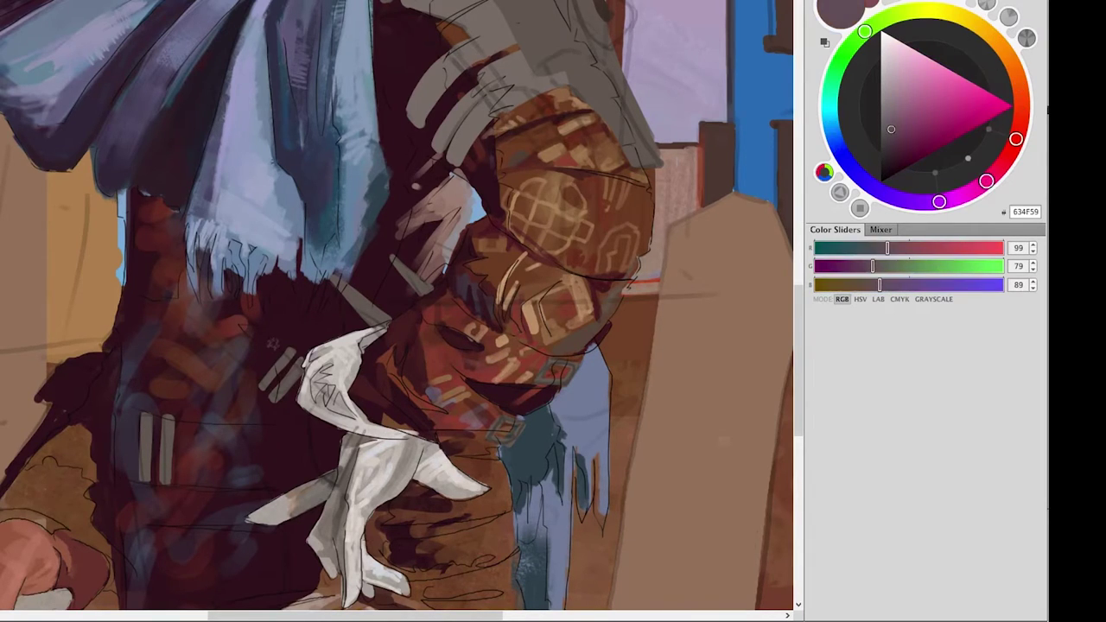
alt+click(528, 178)
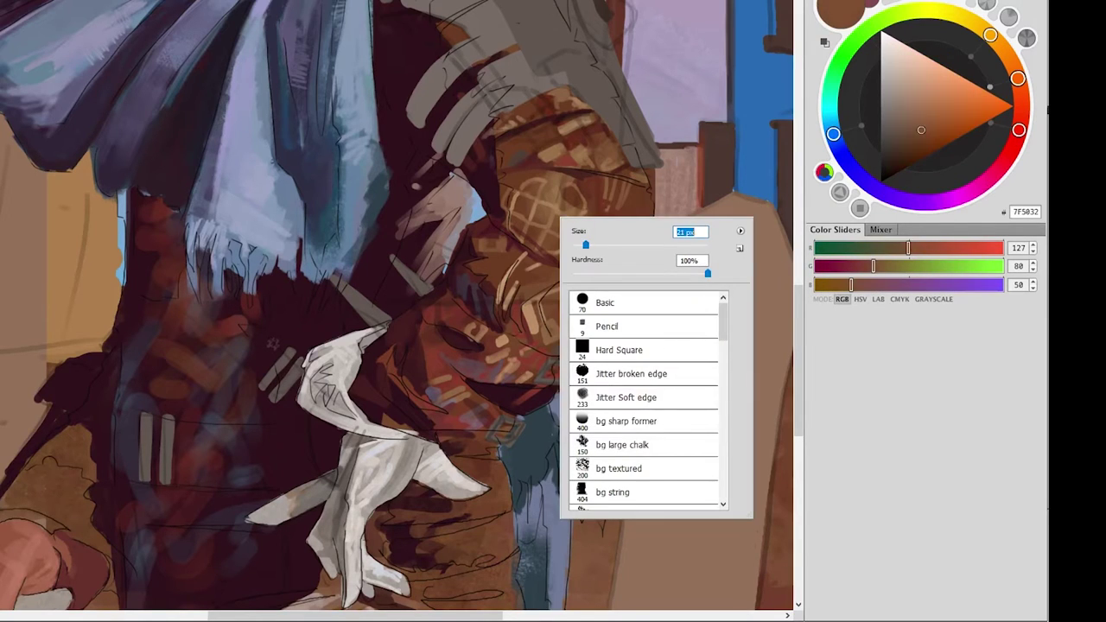
Paint brown over the helmet's tan glyphs and dark maroon strokes across the helmet.
mouse_move(517, 193)
mouse_down()
mouse_move(542, 226)
mouse_move(635, 260)
mouse_up()
alt+click(503, 234)
alt+click(259, 285)
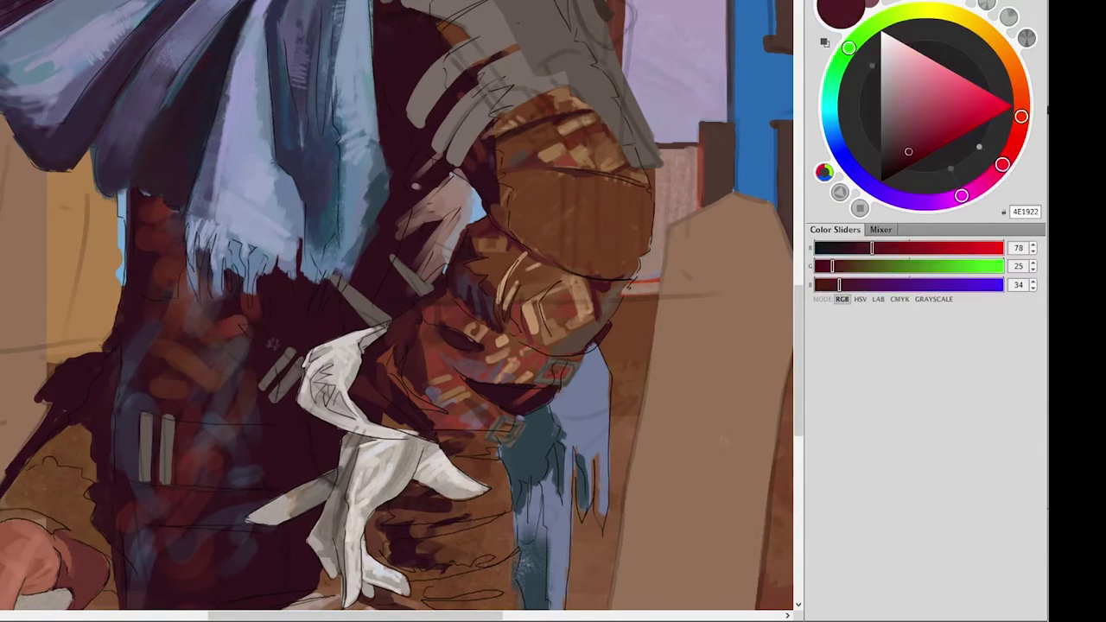
drag(517, 239, 596, 275)
alt+click(553, 259)
drag(501, 187, 648, 233)
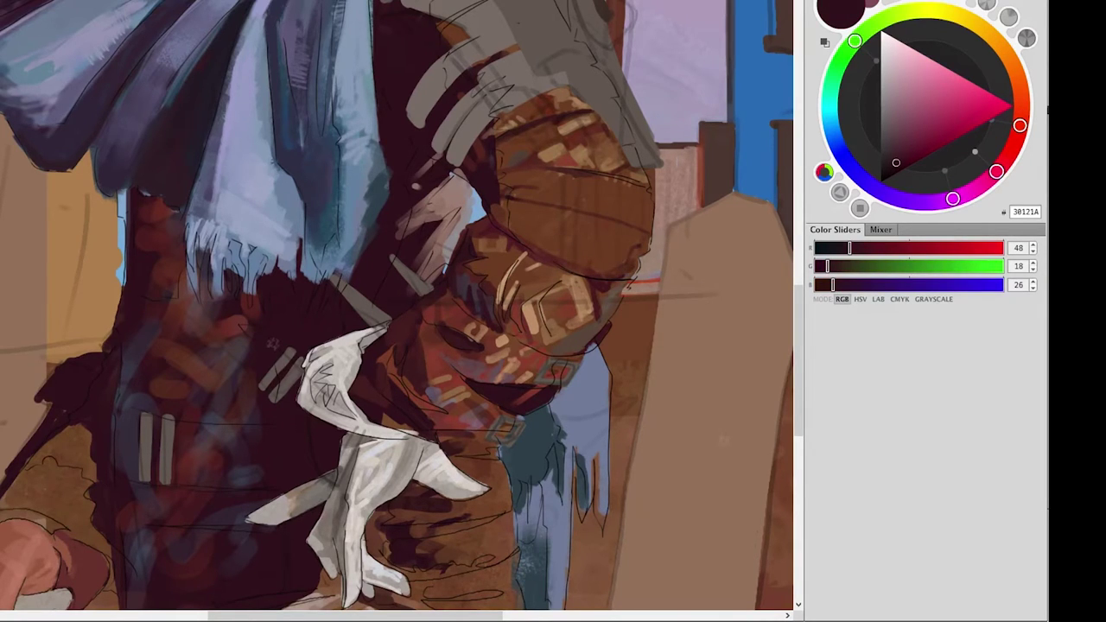
Paint light tan dashes across the helmet band.
alt+click(605, 232)
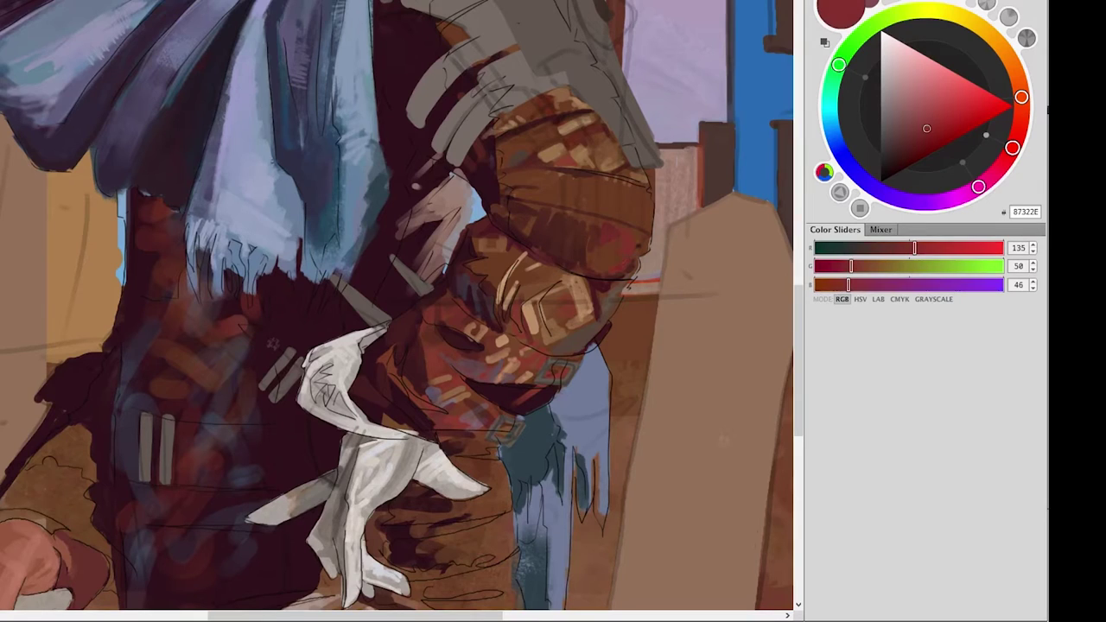
alt+click(622, 255)
alt+click(511, 266)
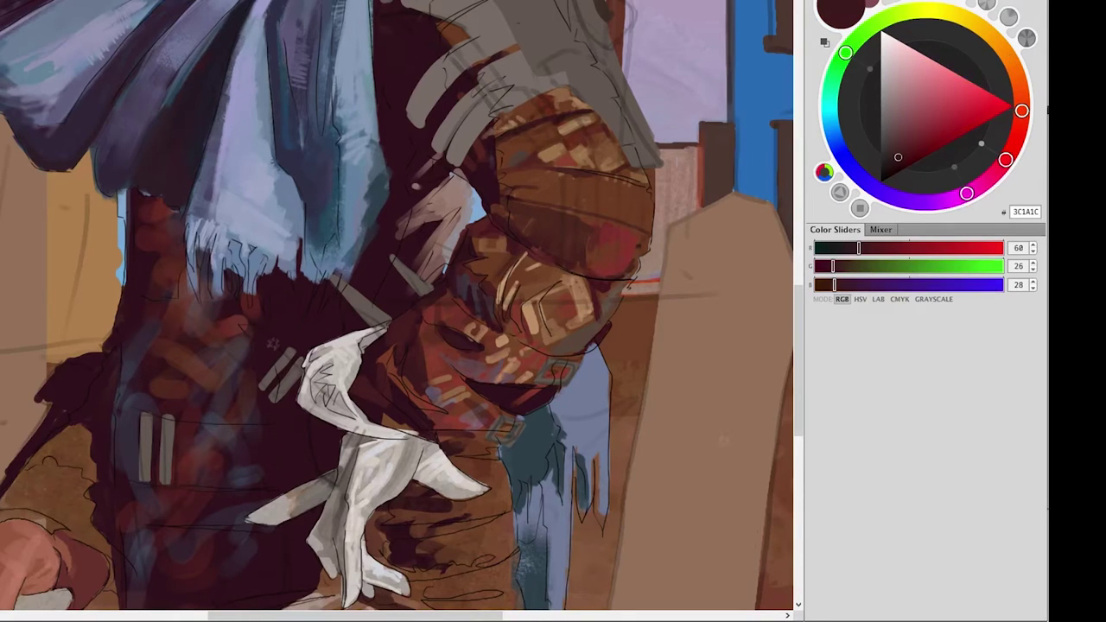
alt+click(555, 267)
mouse_move(534, 213)
mouse_down()
mouse_move(558, 237)
mouse_move(619, 259)
mouse_up()
mouse_move(544, 242)
mouse_down()
mouse_move(549, 255)
mouse_move(530, 233)
mouse_up()
mouse_move(568, 268)
mouse_down()
mouse_move(579, 254)
mouse_move(626, 269)
mouse_up()
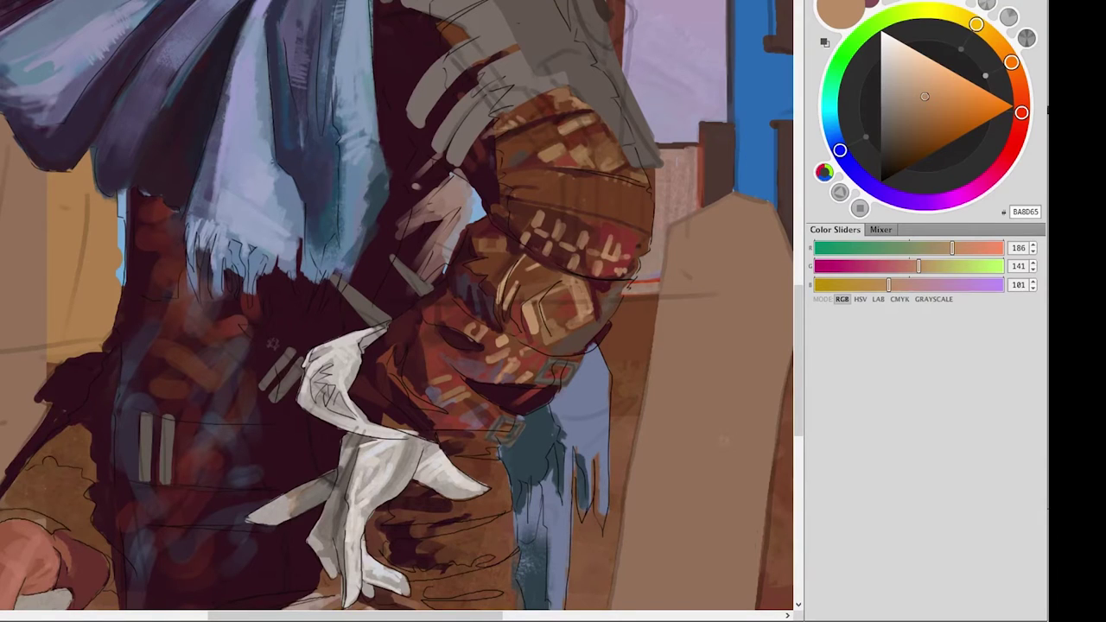
Add reddish dashes and a soft tan patch over the helmet band.
alt+click(605, 251)
drag(514, 216, 553, 247)
alt+click(593, 226)
alt+click(644, 208)
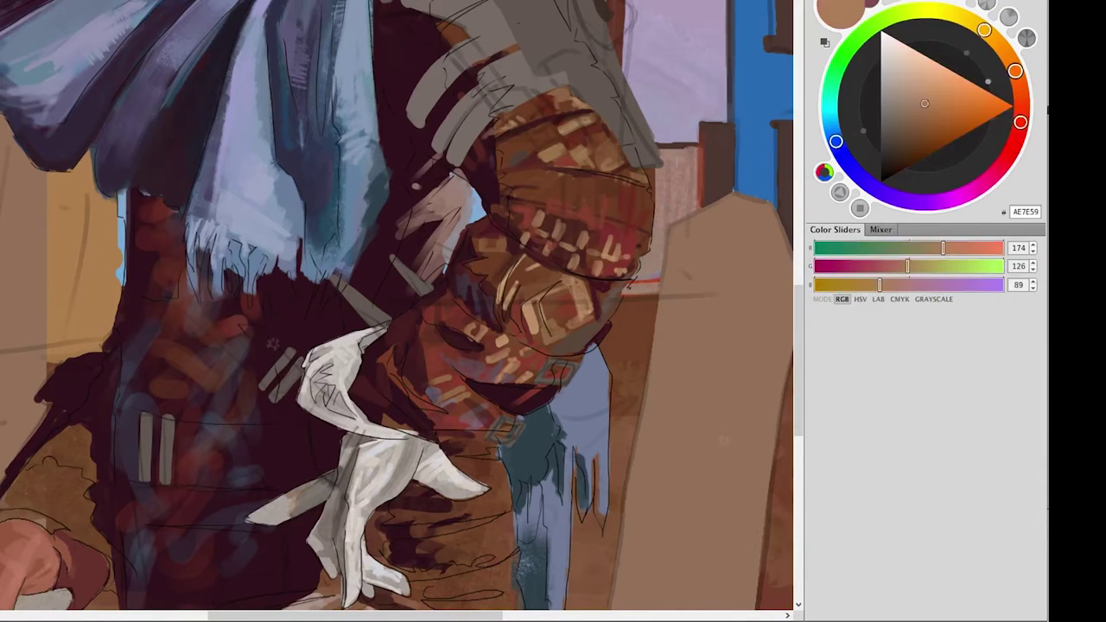
alt+click(646, 226)
alt+click(617, 198)
mouse_move(538, 207)
mouse_down()
mouse_move(558, 169)
mouse_move(597, 223)
mouse_move(601, 166)
mouse_move(596, 204)
mouse_move(578, 183)
mouse_move(543, 201)
mouse_move(597, 203)
mouse_up()
Paint small dark wine strokes on the helmet.
alt+click(581, 161)
alt+click(570, 212)
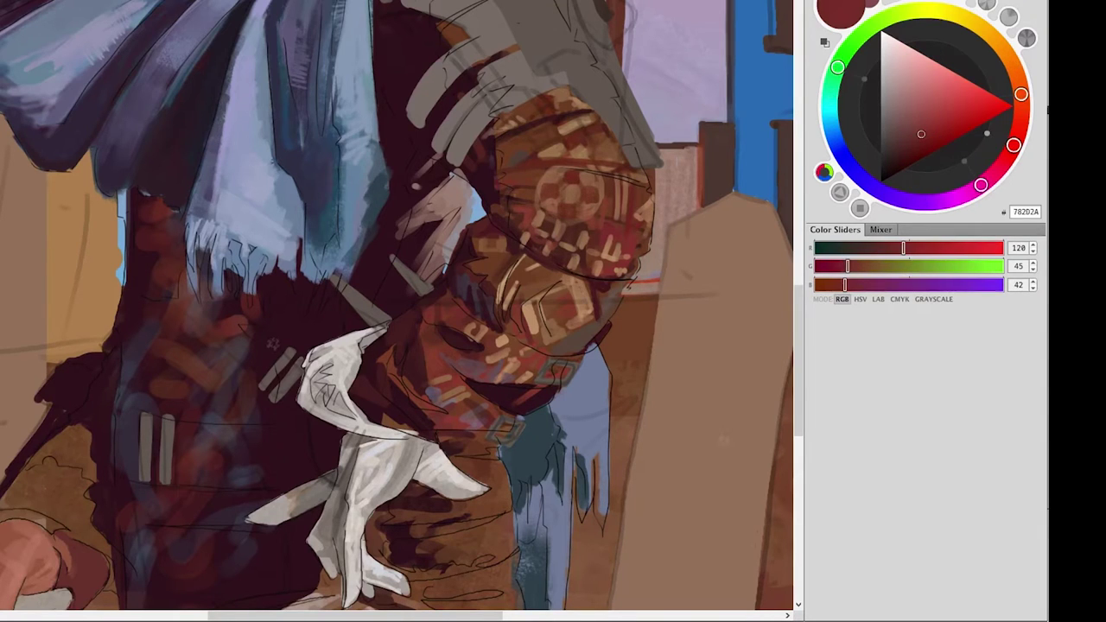
alt+click(518, 165)
drag(508, 142, 520, 183)
drag(515, 114, 516, 130)
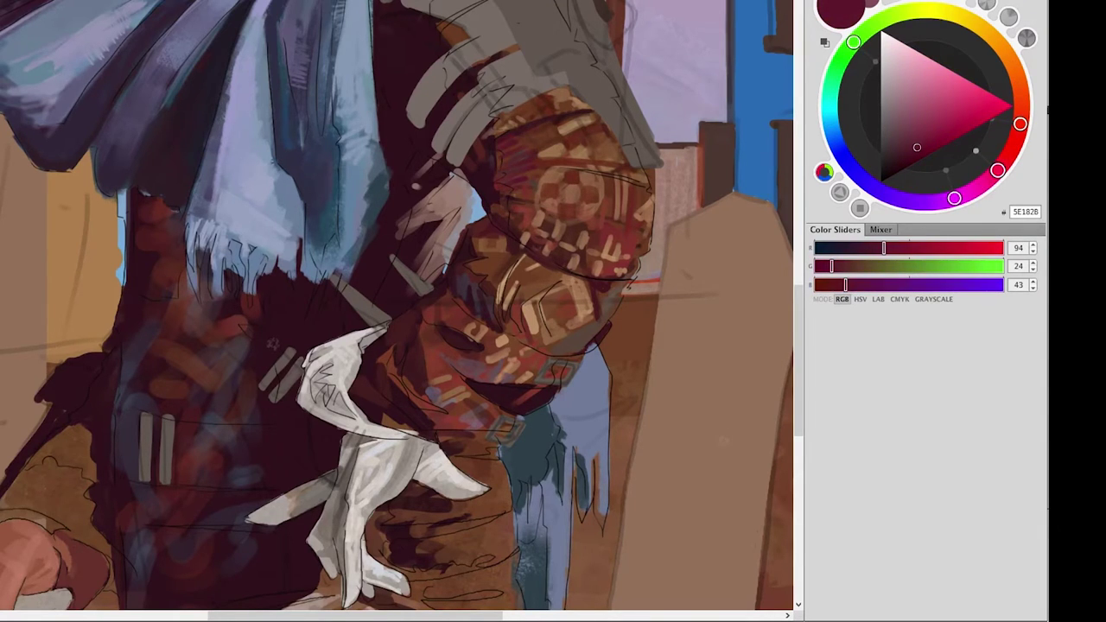
Add very dark maroon strokes on the face and faint dark strokes near the arm.
alt+click(562, 186)
alt+click(471, 276)
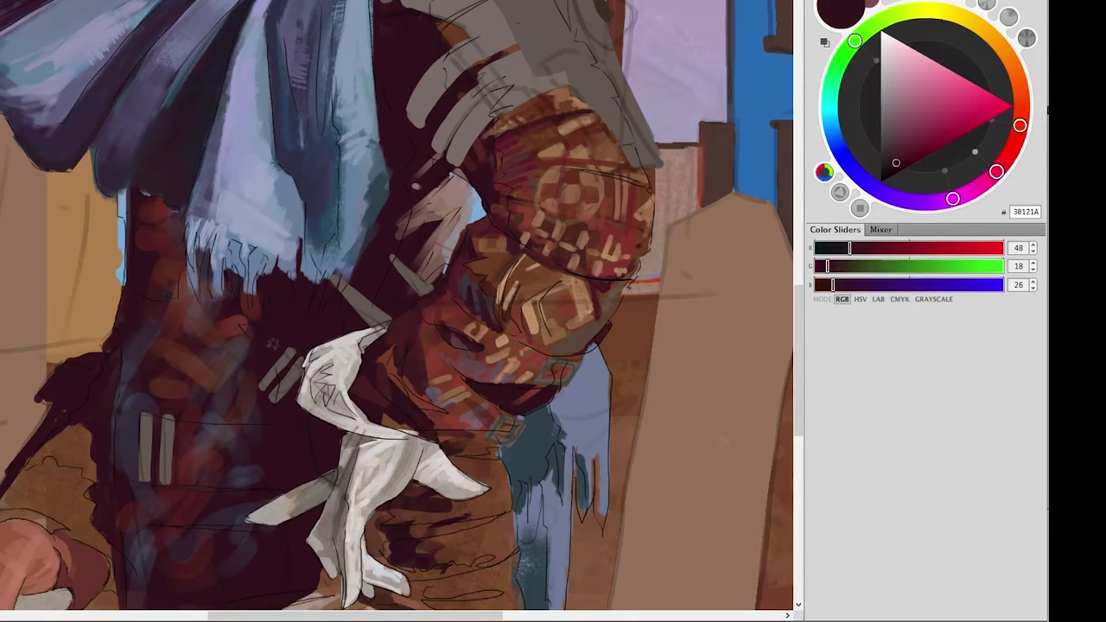
drag(466, 263, 488, 306)
drag(518, 212, 618, 229)
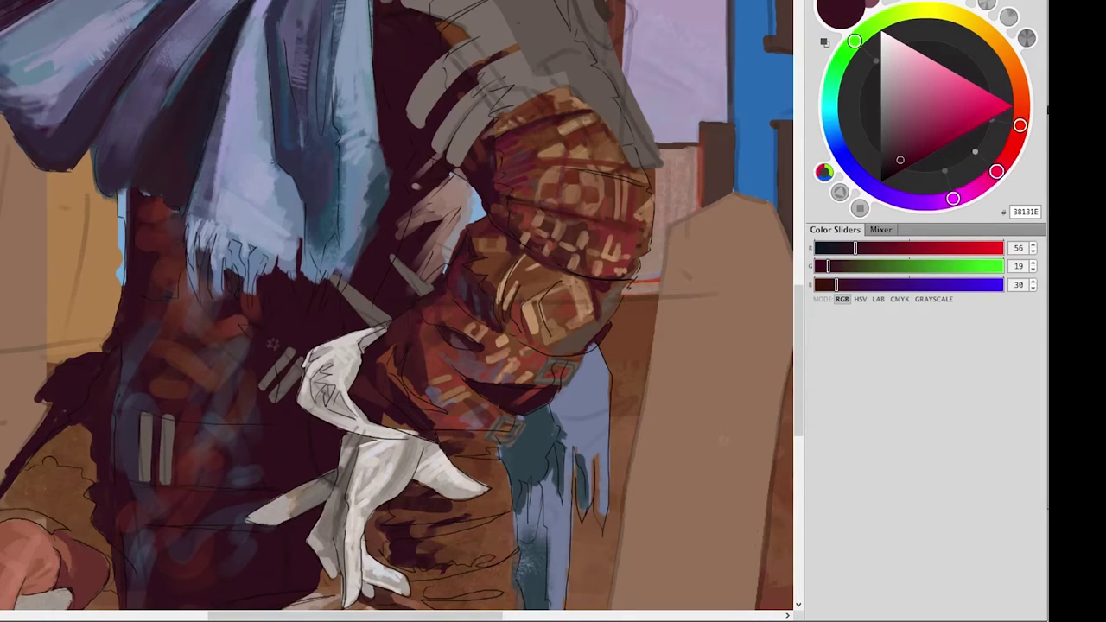
Paint light tan pattern marks on the sleeve, pick a deeper red, and fit the painting on screen.
alt+click(609, 168)
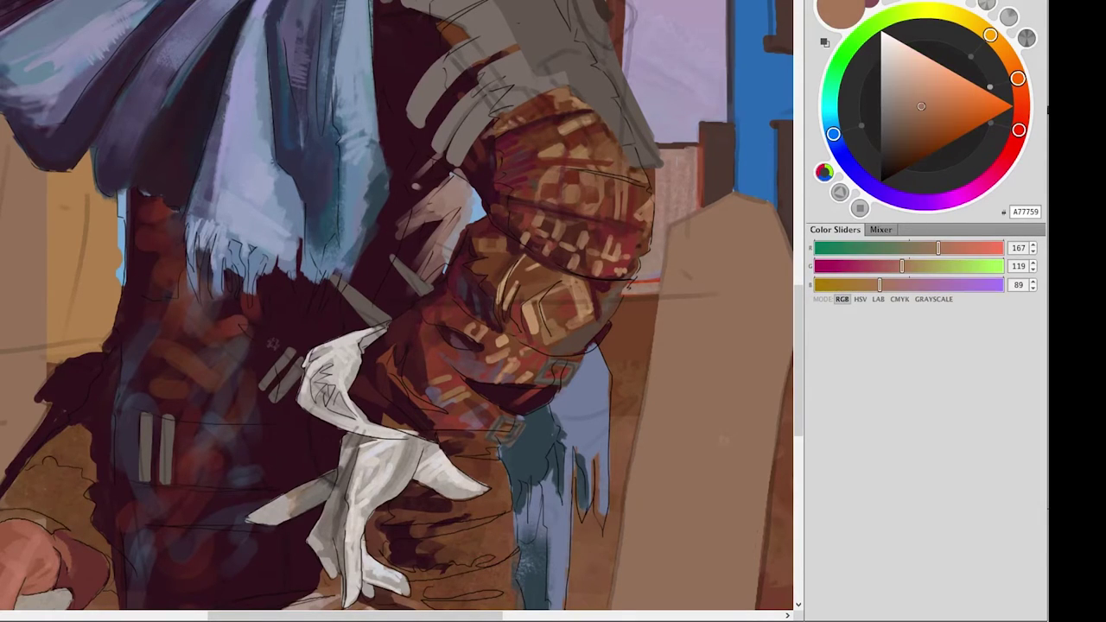
alt+click(634, 206)
drag(641, 185, 653, 197)
mouse_move(583, 173)
mouse_down()
mouse_move(600, 187)
mouse_move(600, 206)
mouse_move(568, 212)
mouse_up()
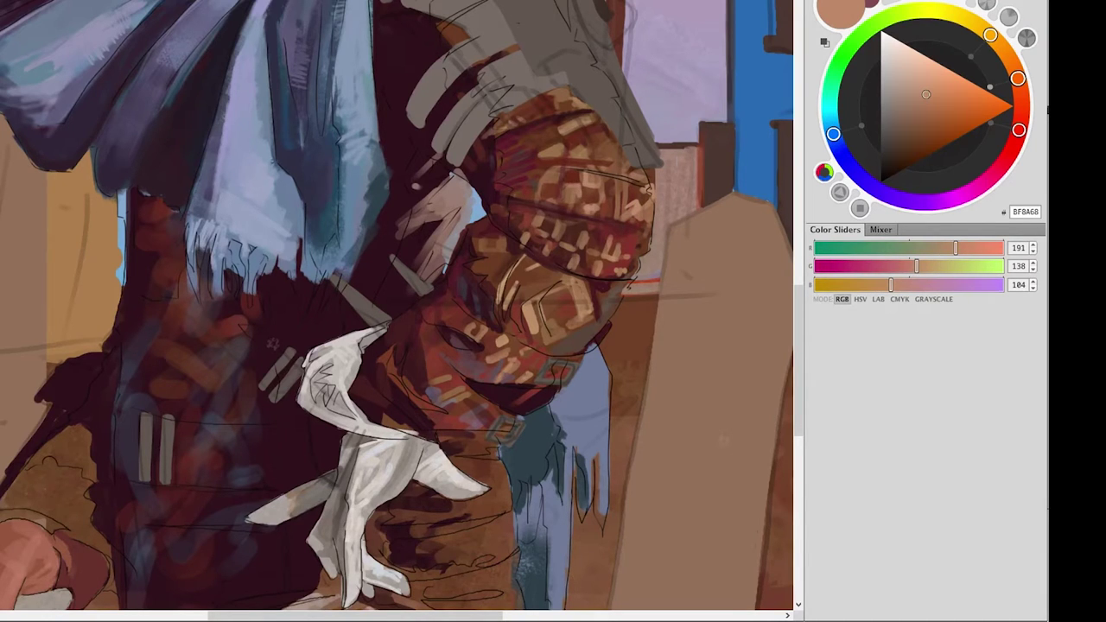
alt+click(526, 210)
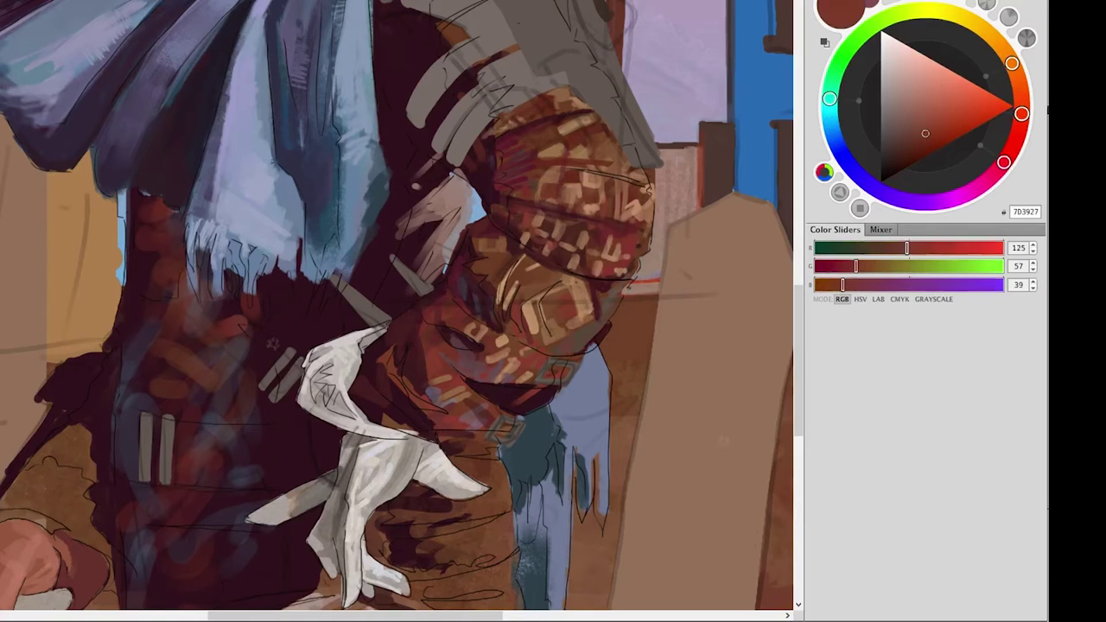
alt+click(410, 364)
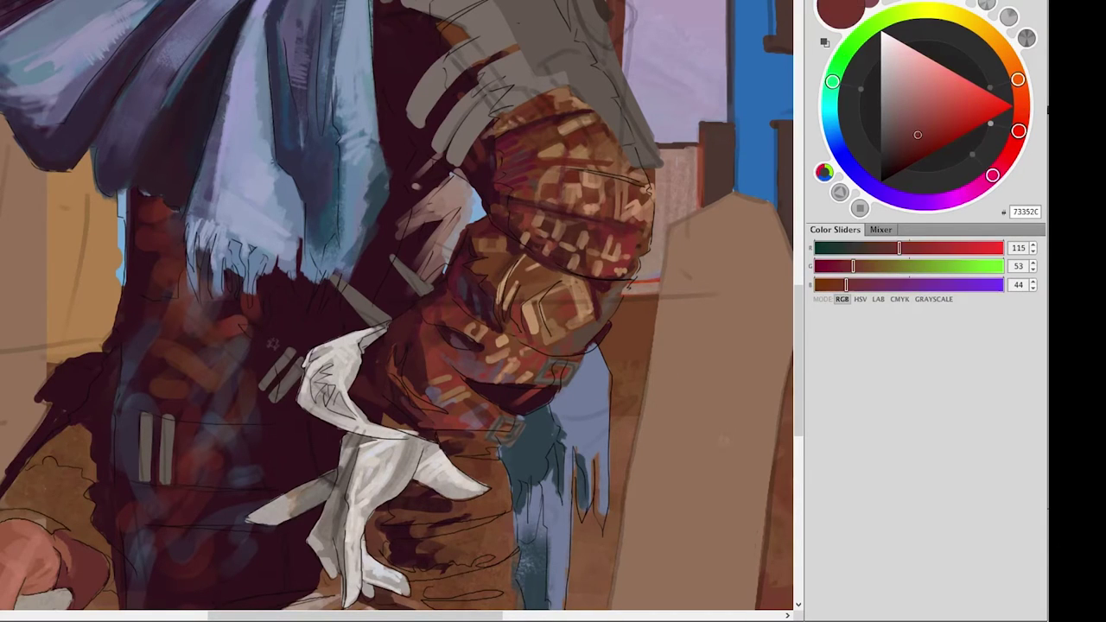
scroll(397, 311, up, 3)
key(ctrl+0)
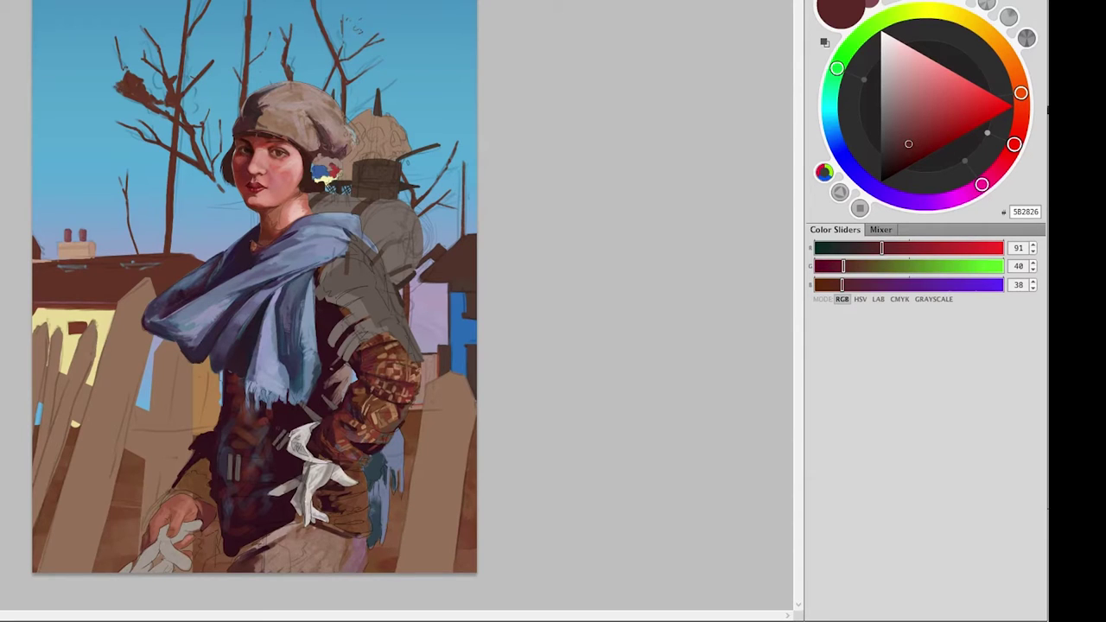
Zoom in on the arm and darken the area below the white glove.
scroll(281, 547, up, 5)
alt+click(397, 381)
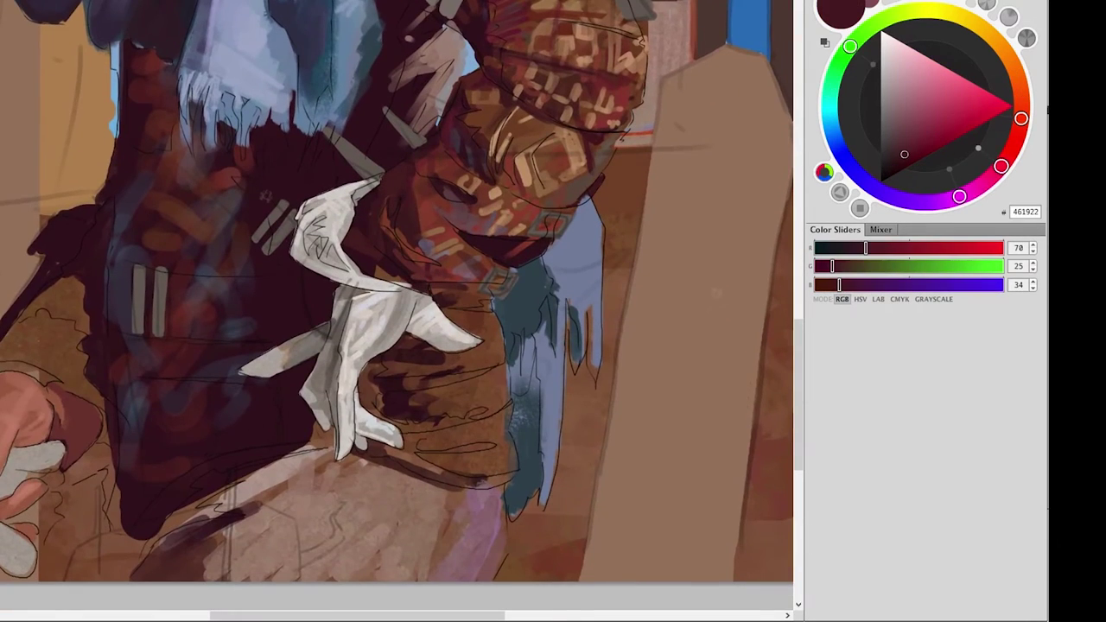
mouse_move(399, 383)
mouse_down()
mouse_move(437, 383)
mouse_move(362, 421)
mouse_move(470, 432)
mouse_move(471, 415)
mouse_move(507, 444)
mouse_move(491, 437)
mouse_up()
alt+click(432, 423)
alt+click(371, 389)
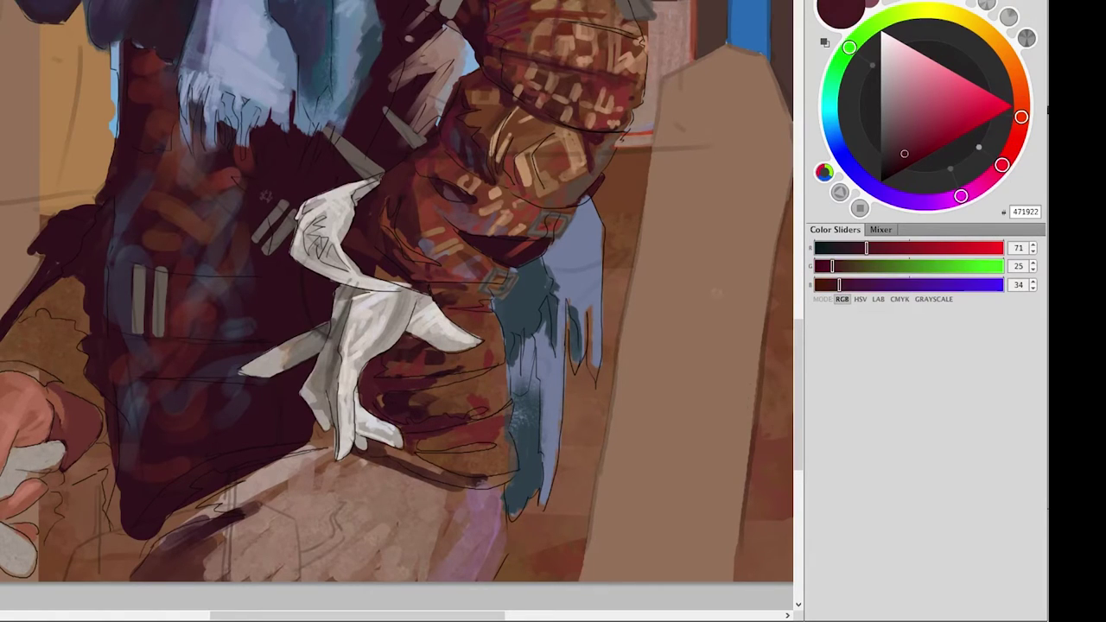
alt+click(458, 456)
Paint tan pattern marks around the white glove and across the dark red sleeve.
mouse_move(481, 315)
mouse_down()
mouse_move(474, 363)
mouse_move(501, 361)
mouse_up()
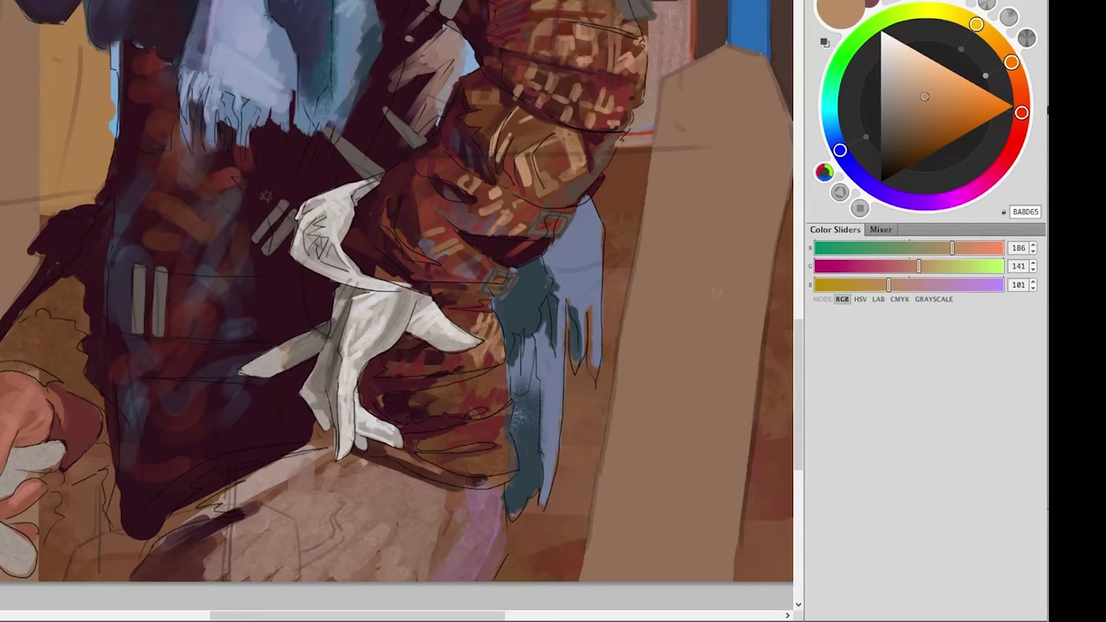
mouse_move(430, 371)
mouse_down()
mouse_move(447, 355)
mouse_move(413, 341)
mouse_up()
mouse_move(385, 406)
mouse_down()
mouse_move(399, 391)
mouse_move(421, 392)
mouse_move(424, 405)
mouse_up()
mouse_move(423, 411)
mouse_down()
mouse_move(447, 387)
mouse_move(456, 405)
mouse_move(467, 395)
mouse_up()
mouse_move(480, 389)
mouse_down()
mouse_move(496, 370)
mouse_move(498, 388)
mouse_up()
drag(497, 383, 507, 368)
drag(495, 406, 507, 385)
mouse_move(467, 303)
mouse_down()
mouse_move(486, 287)
mouse_move(458, 301)
mouse_up()
drag(437, 461, 467, 454)
drag(462, 476, 502, 460)
Try very dark red, tan, red-brown and grey-brown colour choices.
alt+click(417, 426)
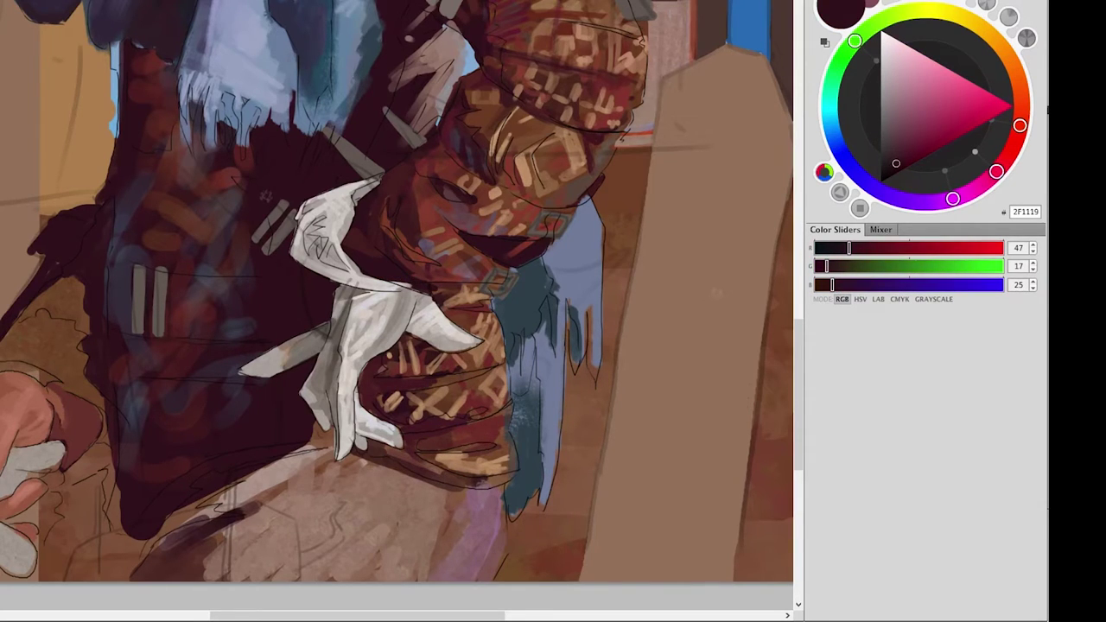
alt+click(691, 259)
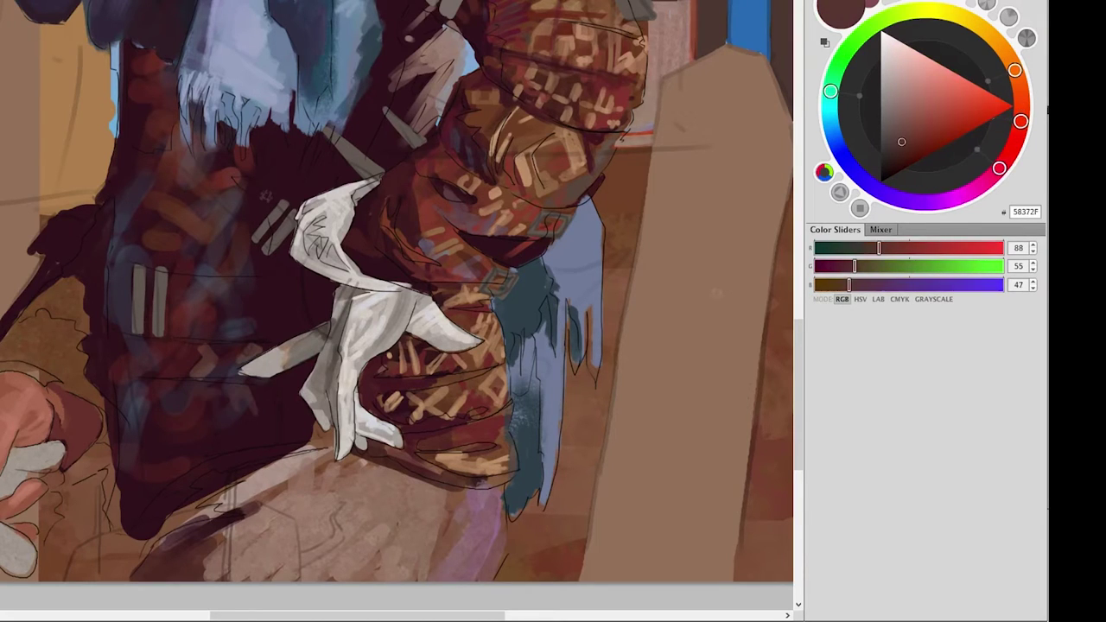
alt+click(211, 409)
alt+click(129, 356)
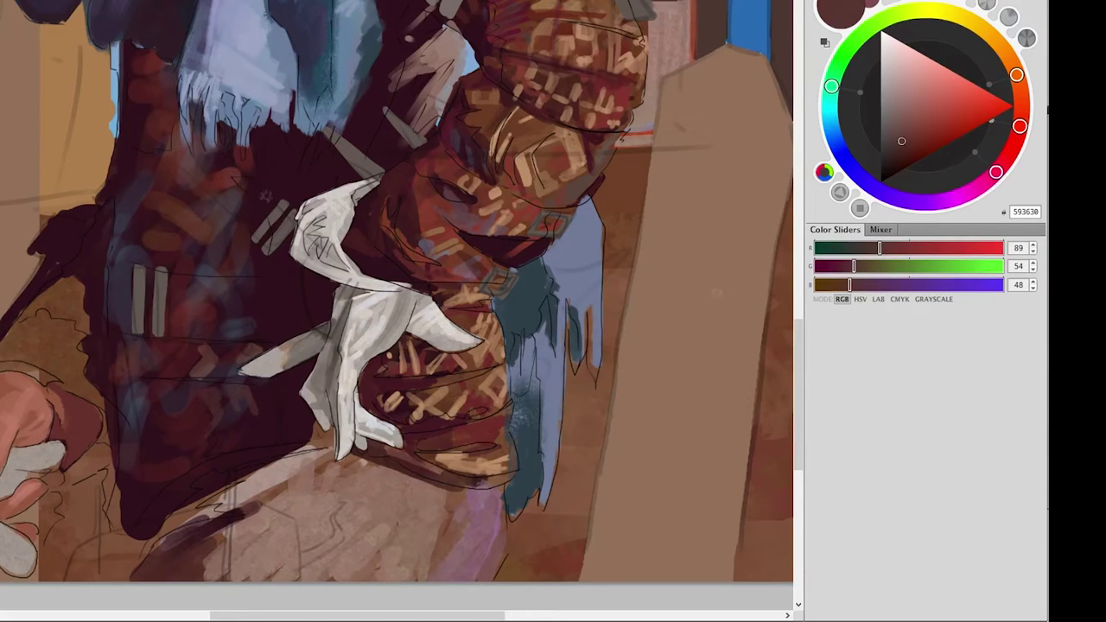
alt+click(198, 246)
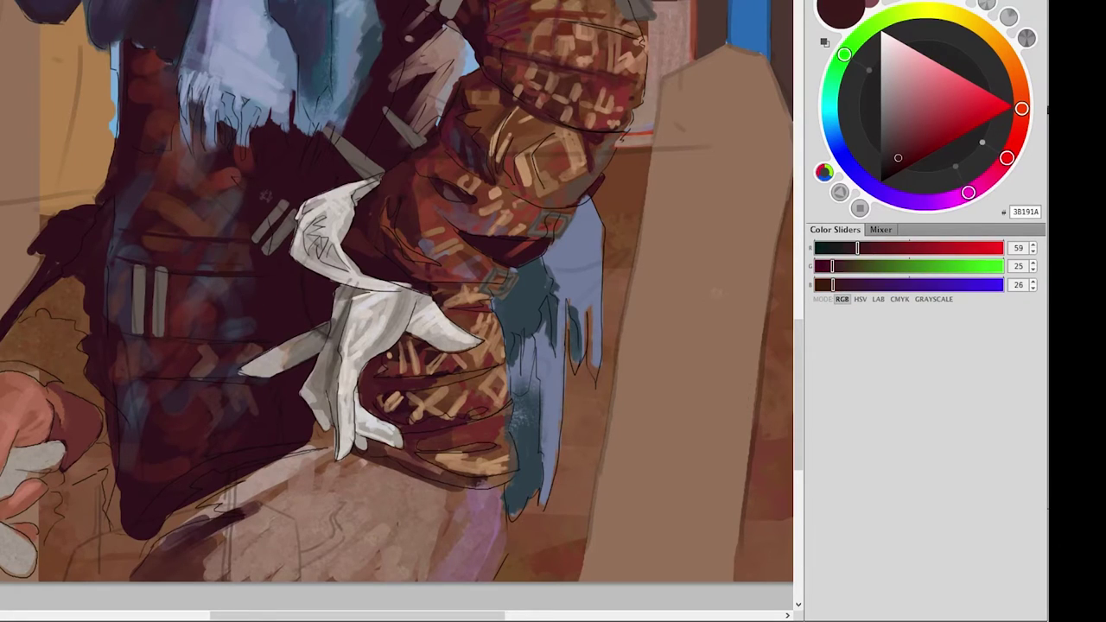
alt+click(199, 259)
Pick dark tones and paint dark strokes on the left of the torso.
alt+click(216, 147)
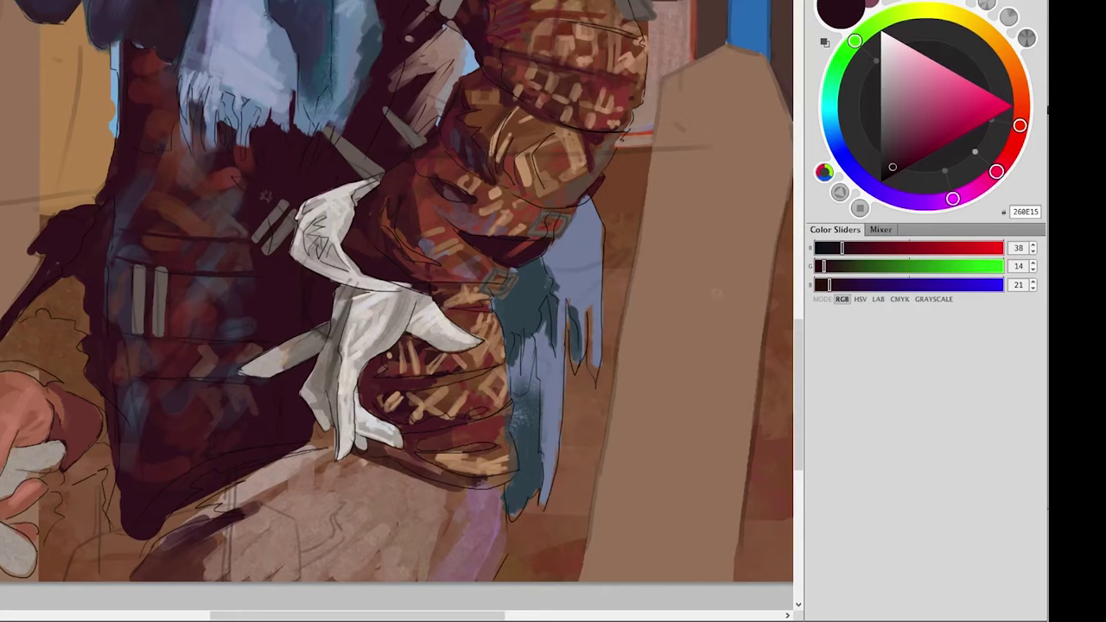
alt+click(691, 346)
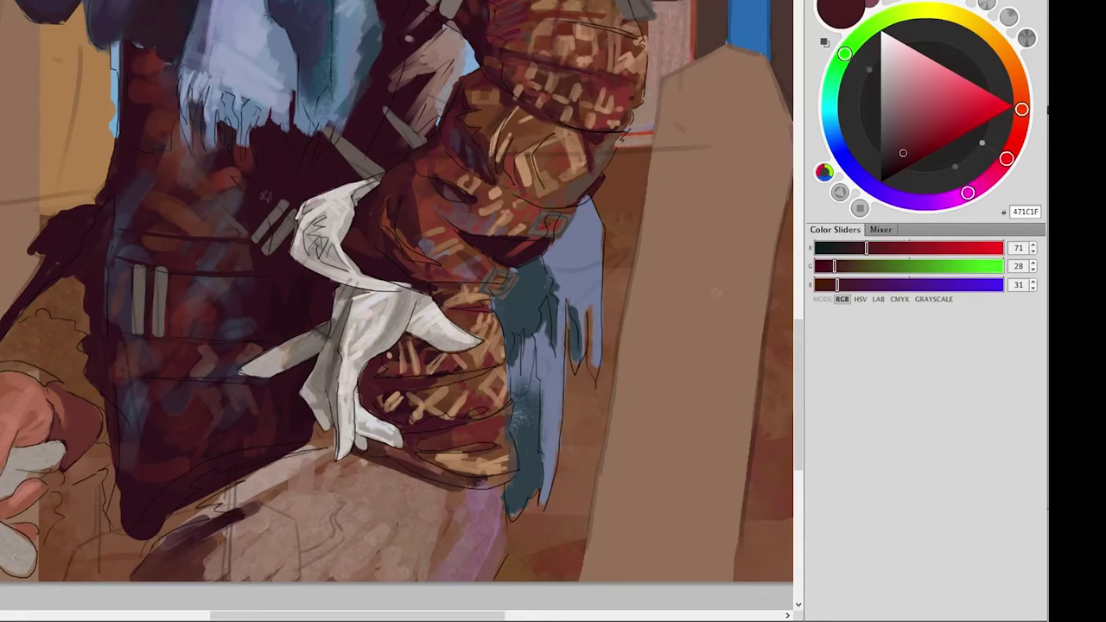
alt+click(190, 452)
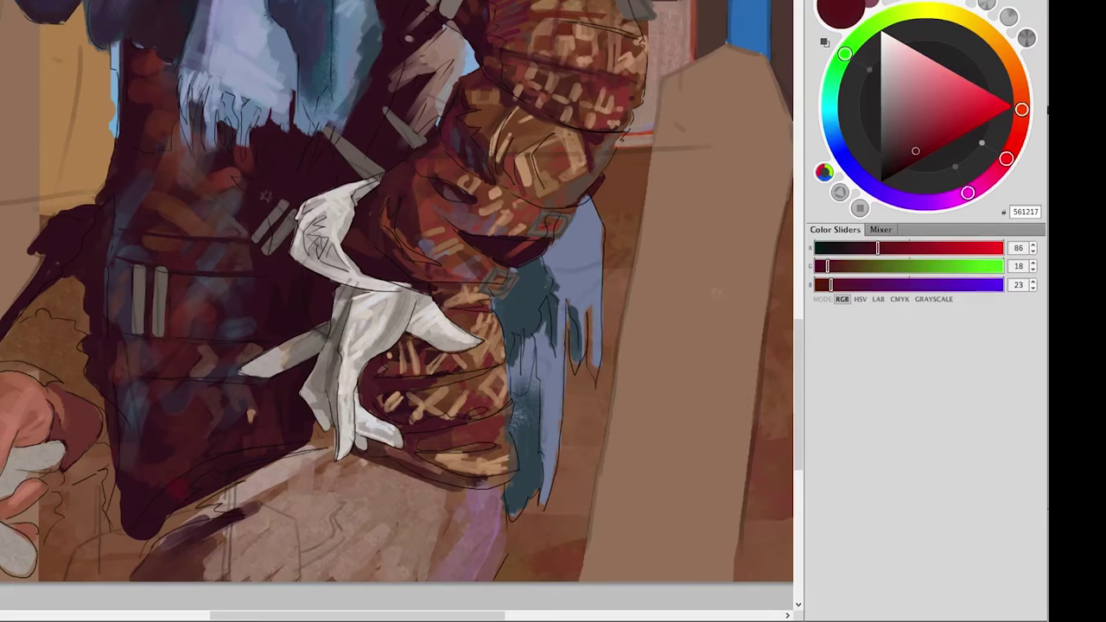
alt+click(406, 518)
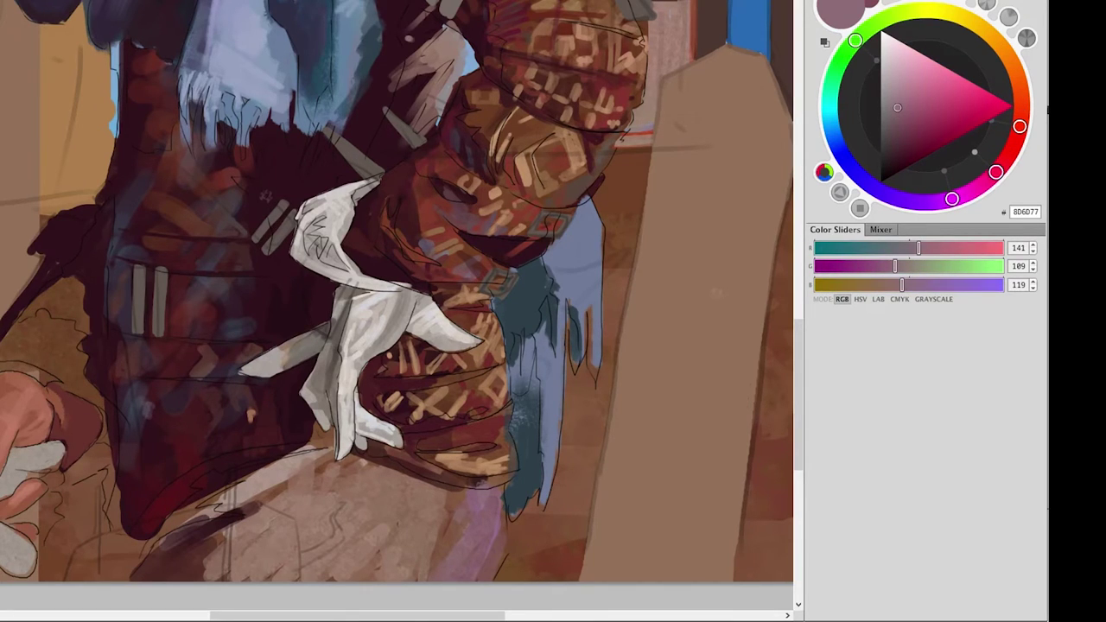
scroll(398, 311, up, 2)
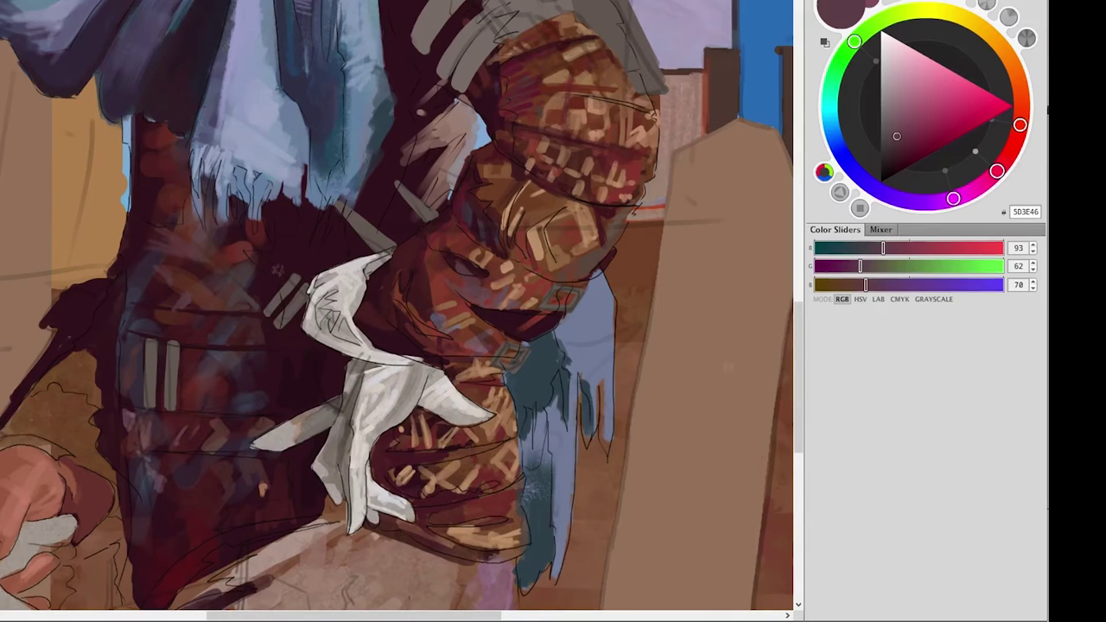
alt+click(180, 216)
mouse_move(181, 216)
mouse_down()
mouse_move(181, 142)
mouse_move(159, 207)
mouse_up()
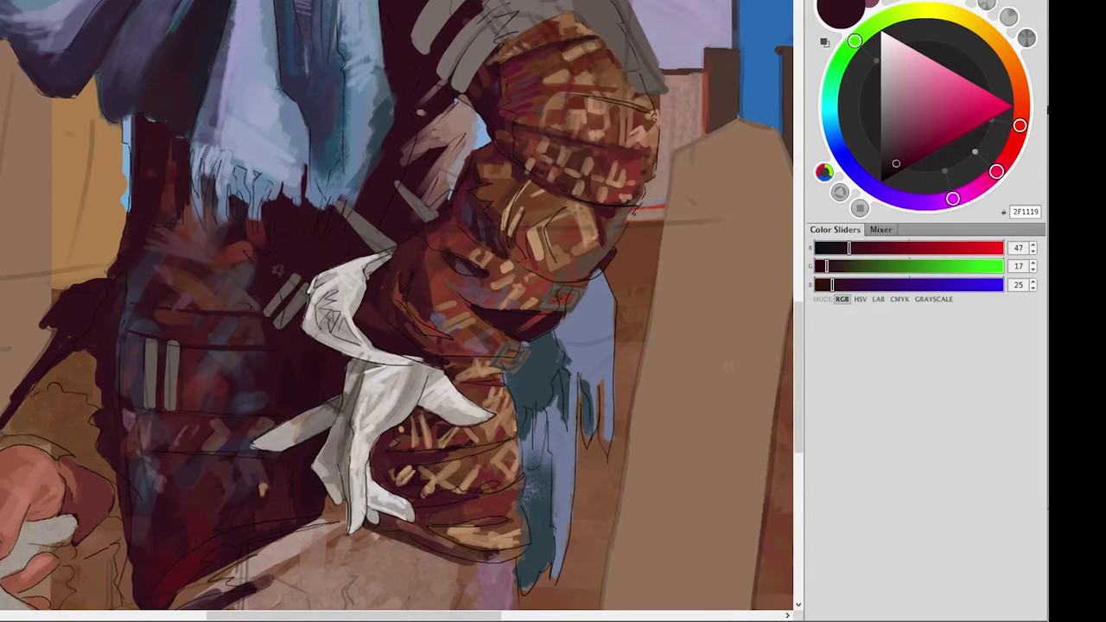
Adjust the wine red colour until settling on a dark reddish brown.
alt+click(173, 484)
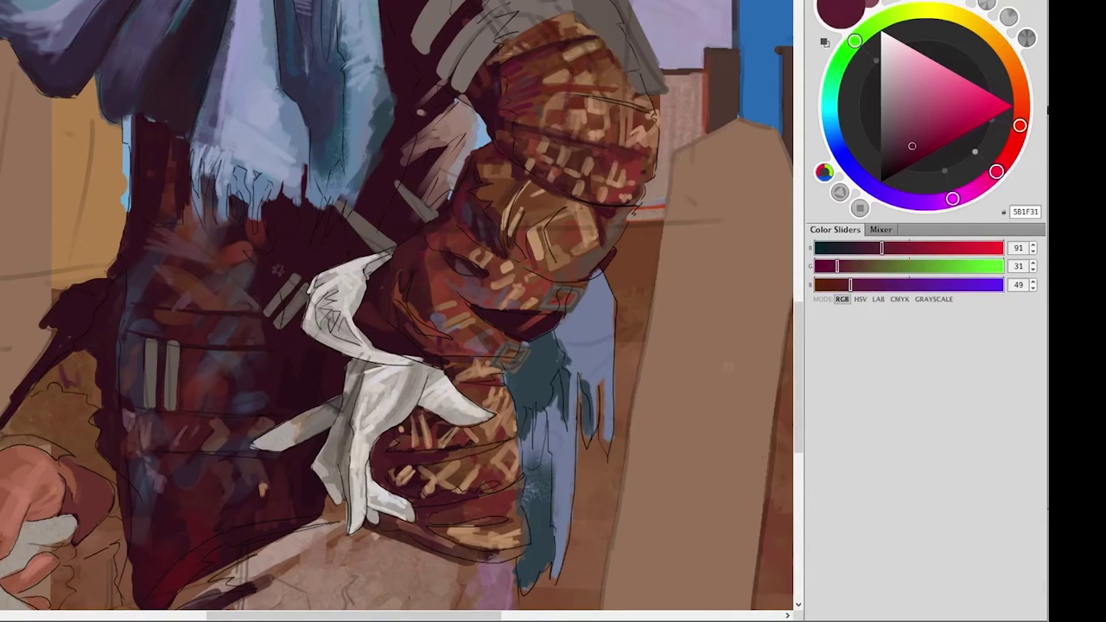
alt+click(52, 380)
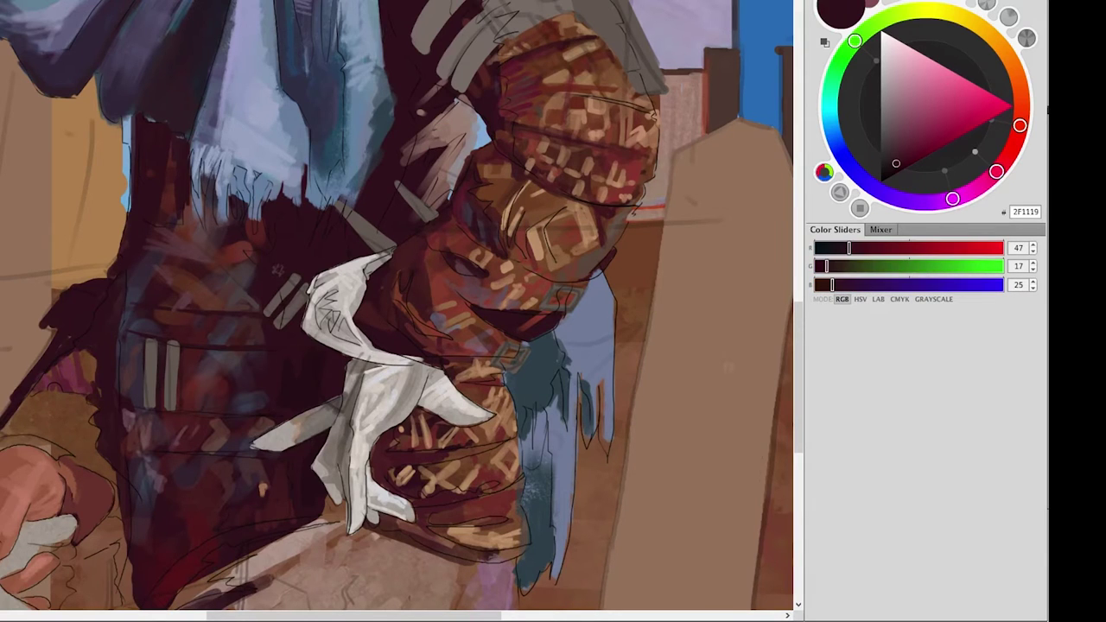
alt+click(95, 430)
alt+click(96, 471)
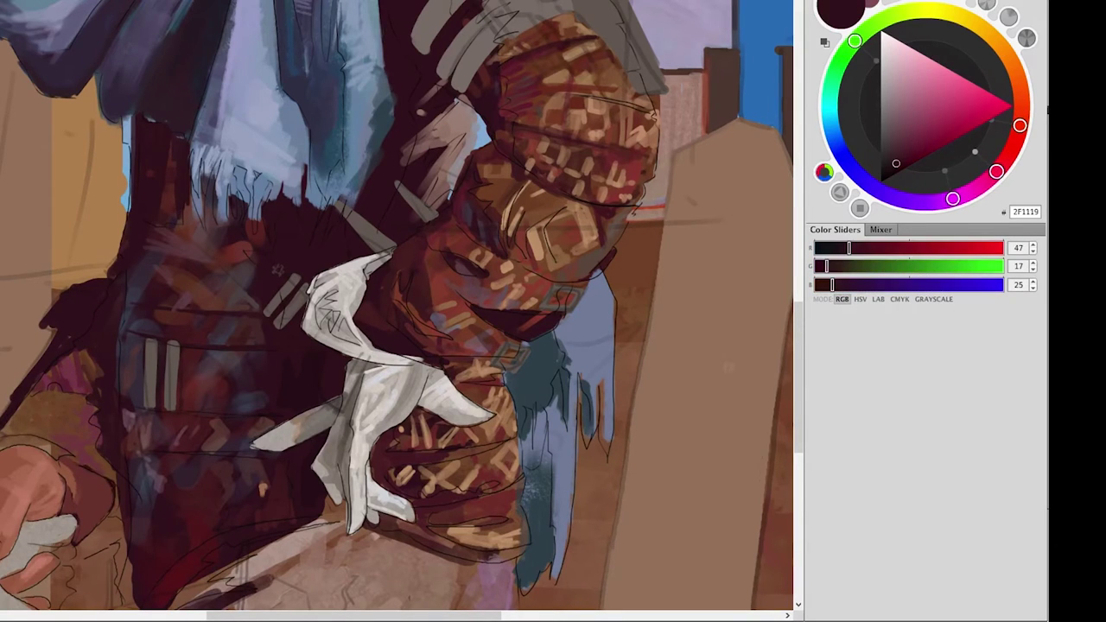
alt+click(110, 518)
alt+click(17, 419)
alt+click(34, 445)
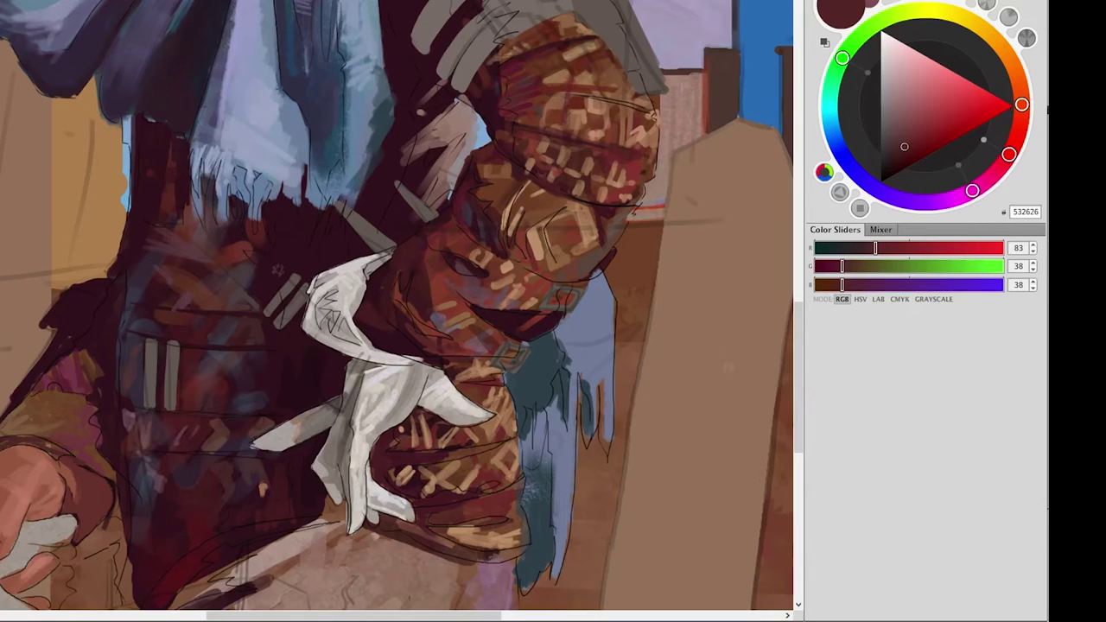
scroll(398, 311, down, 5)
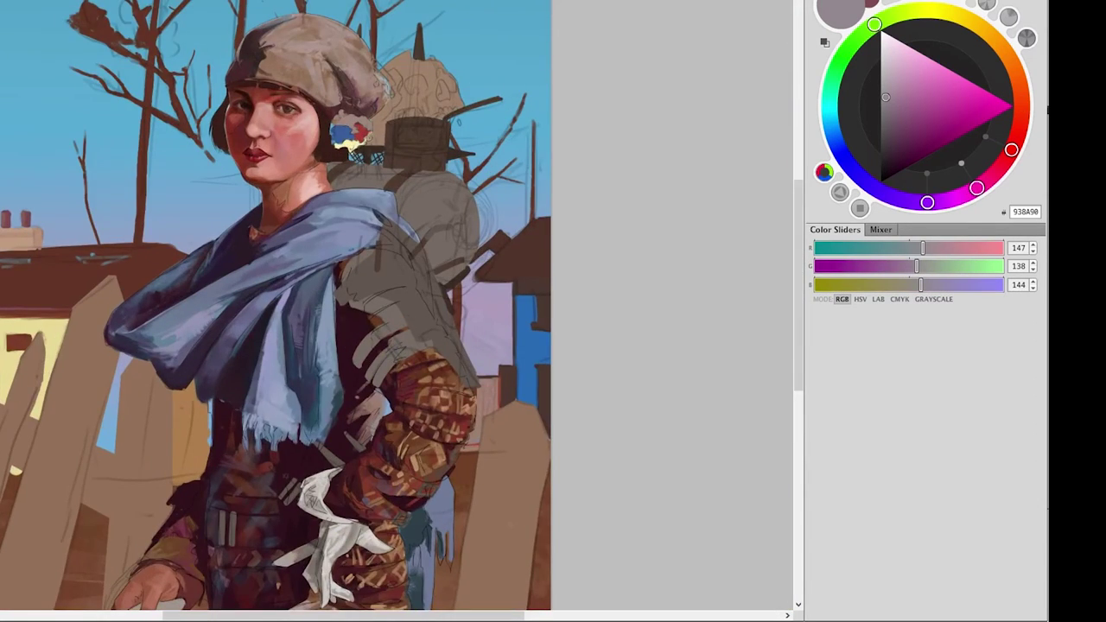
Paint dark red strokes on the lower torso and darken the area beside the glove.
scroll(276, 311, down, 3)
scroll(195, 553, up, 3)
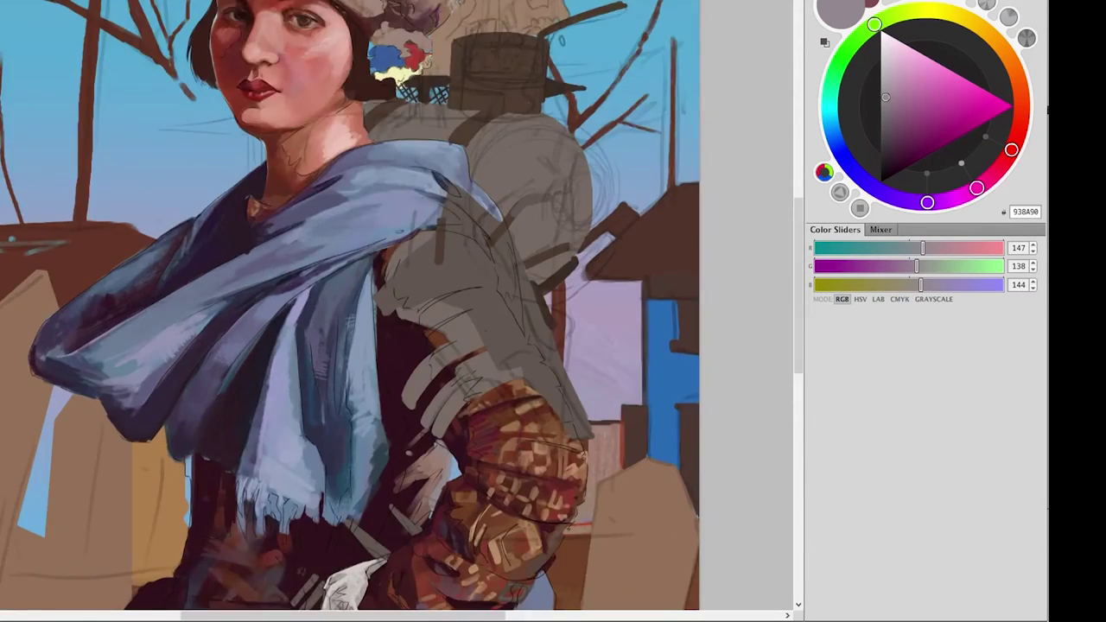
scroll(194, 553, up, 2)
alt+click(240, 476)
mouse_move(246, 545)
mouse_down()
mouse_move(224, 579)
mouse_move(214, 575)
mouse_up()
drag(246, 505, 207, 578)
drag(275, 552, 253, 583)
drag(212, 545, 194, 580)
mouse_move(216, 501)
mouse_down()
mouse_move(191, 546)
mouse_move(165, 549)
mouse_move(156, 584)
mouse_up()
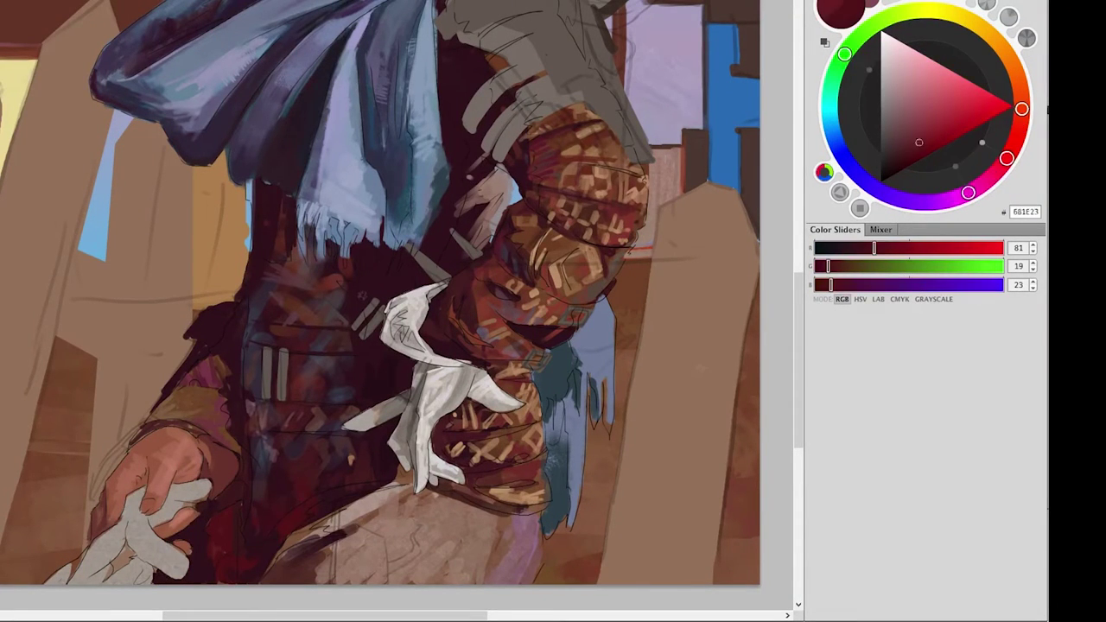
Add more red strokes across the lower torso, then pick a slightly lighter dark red.
drag(366, 553, 320, 560)
drag(347, 524, 327, 550)
mouse_move(415, 482)
mouse_down()
mouse_move(394, 501)
mouse_move(306, 527)
mouse_up()
drag(396, 499, 272, 566)
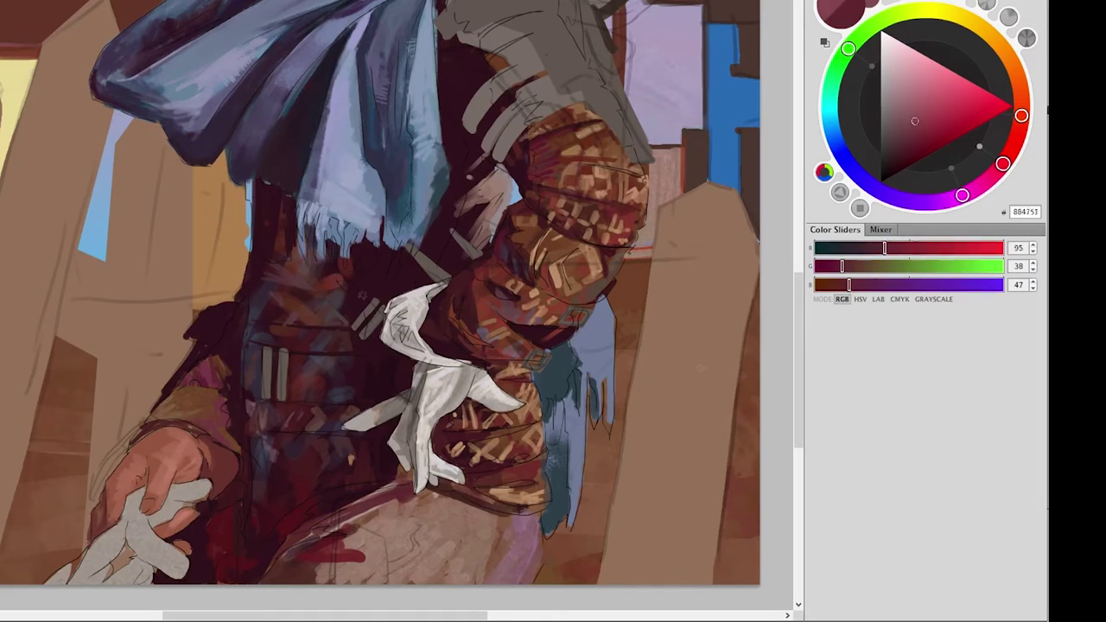
alt+click(298, 534)
alt+click(341, 509)
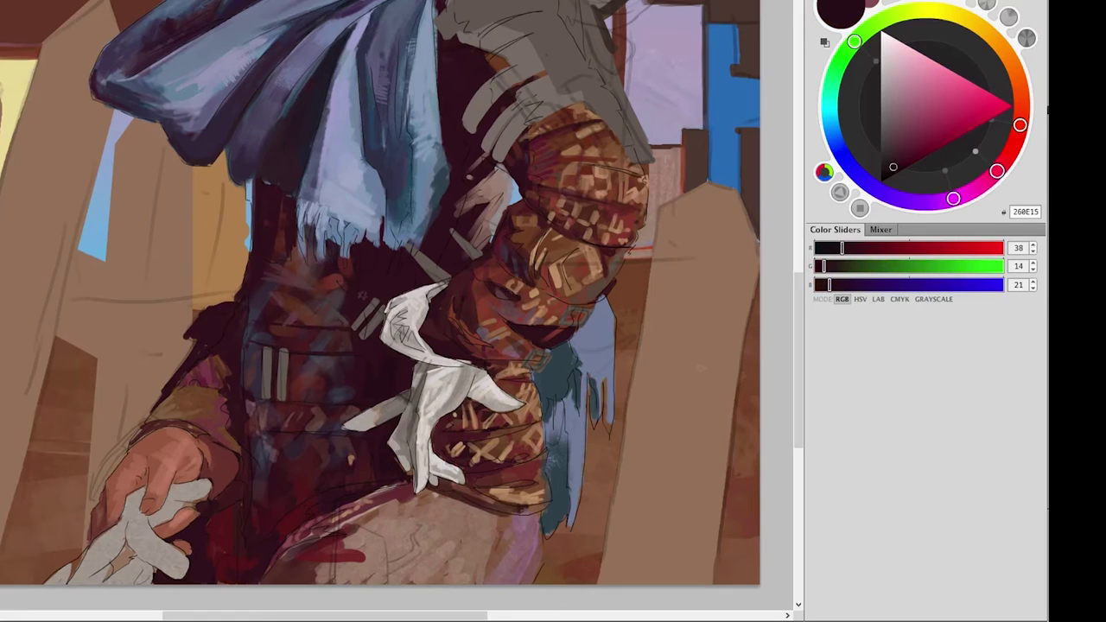
alt+click(464, 216)
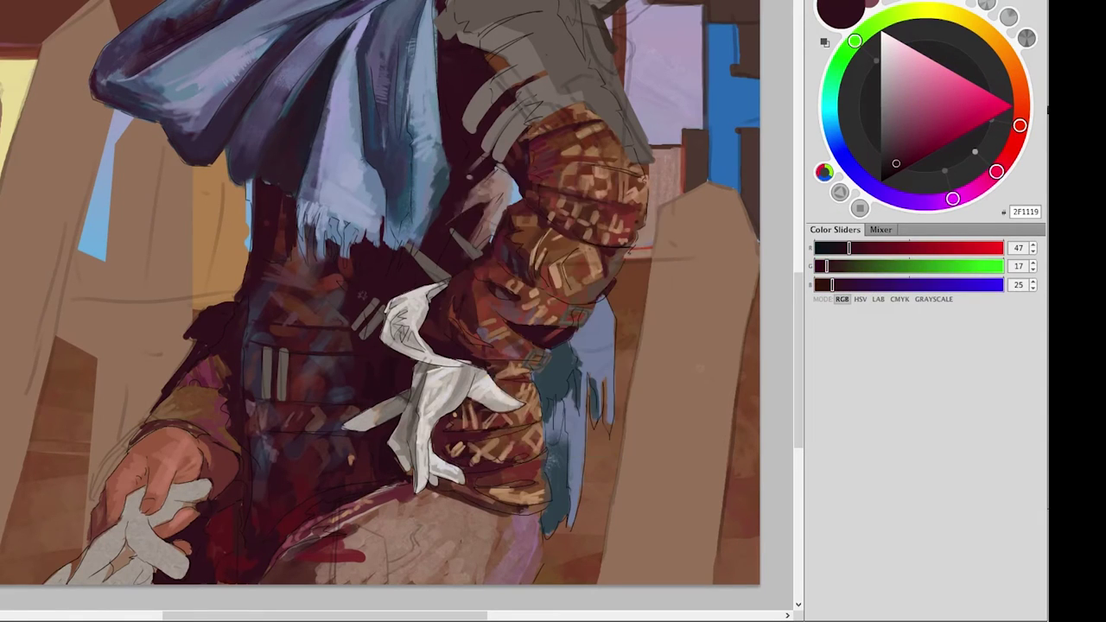
Fit the whole painting in the window, then zoom in close on the torso and sleeve.
key(ctrl+minus)
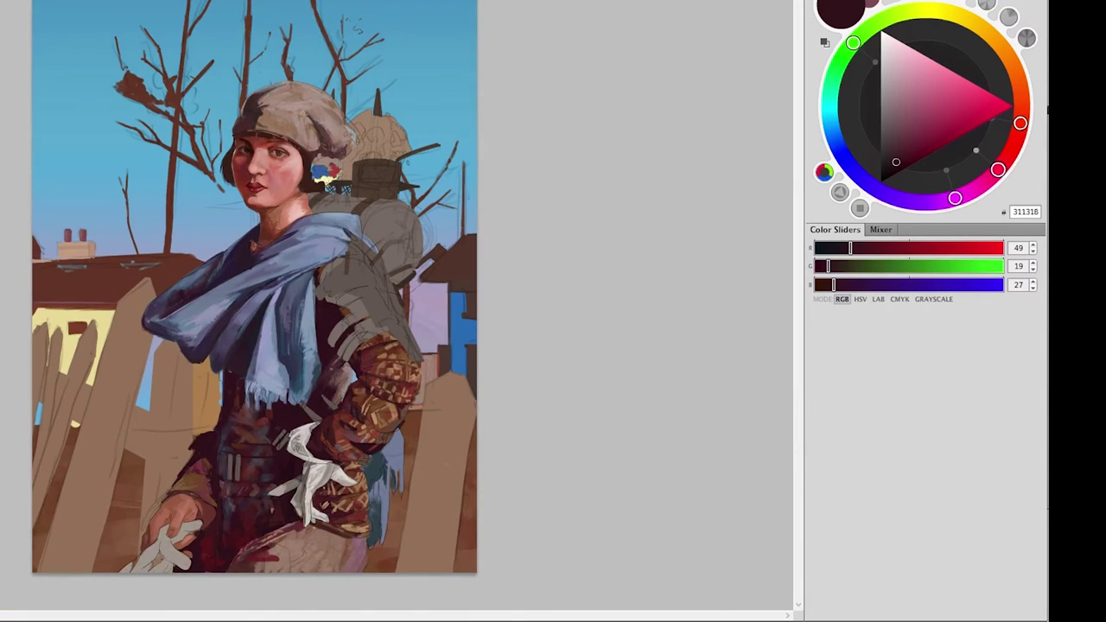
key(ctrl+plus)
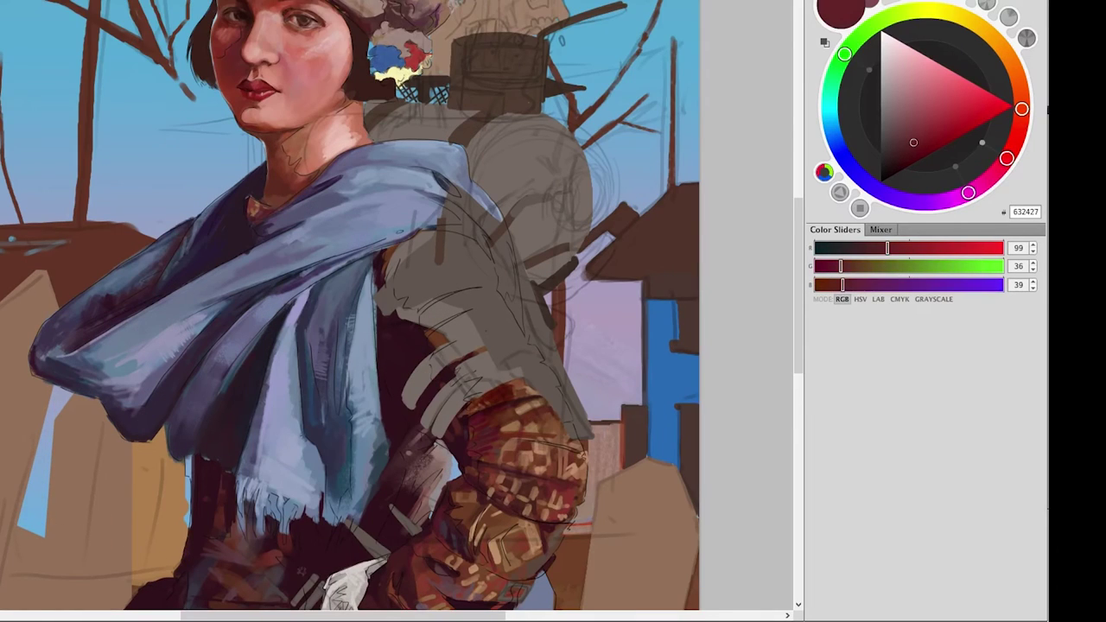
scroll(381, 311, down, 3)
key(ctrl+plus)
key(ctrl+plus)
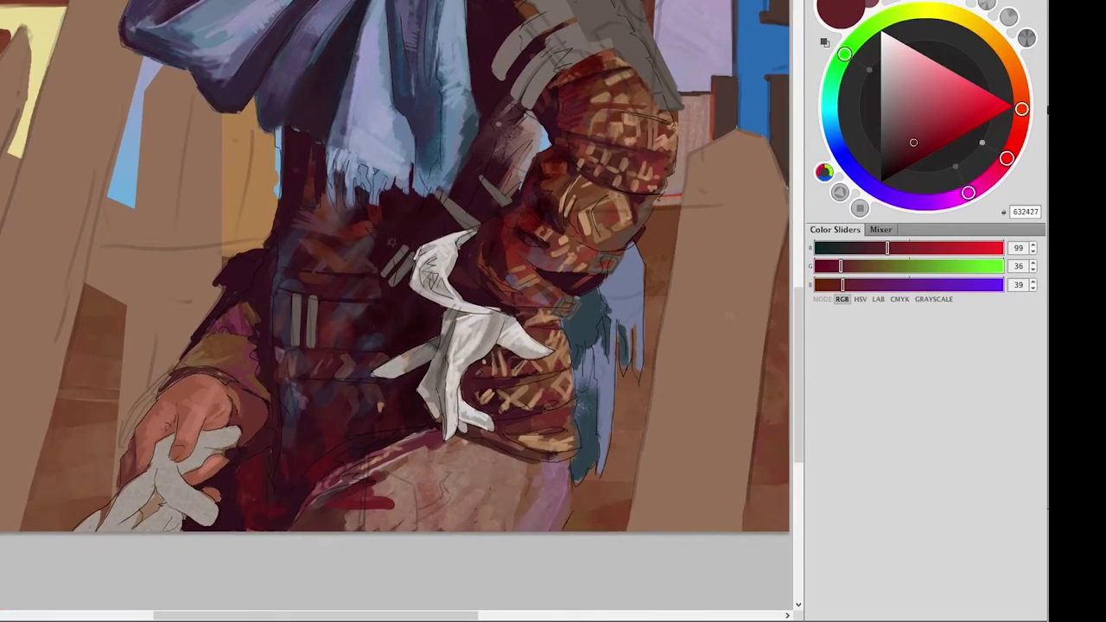
Sample mauve, brown, plum-red and dark maroon tones from the painting.
alt+click(558, 467)
alt+click(381, 510)
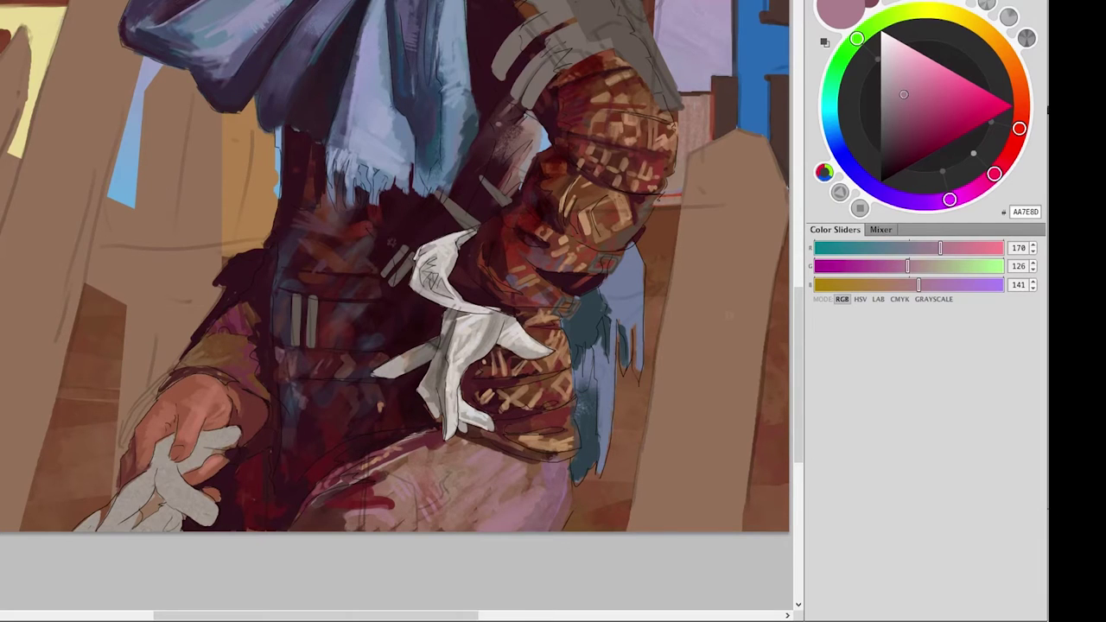
alt+click(449, 523)
alt+click(259, 483)
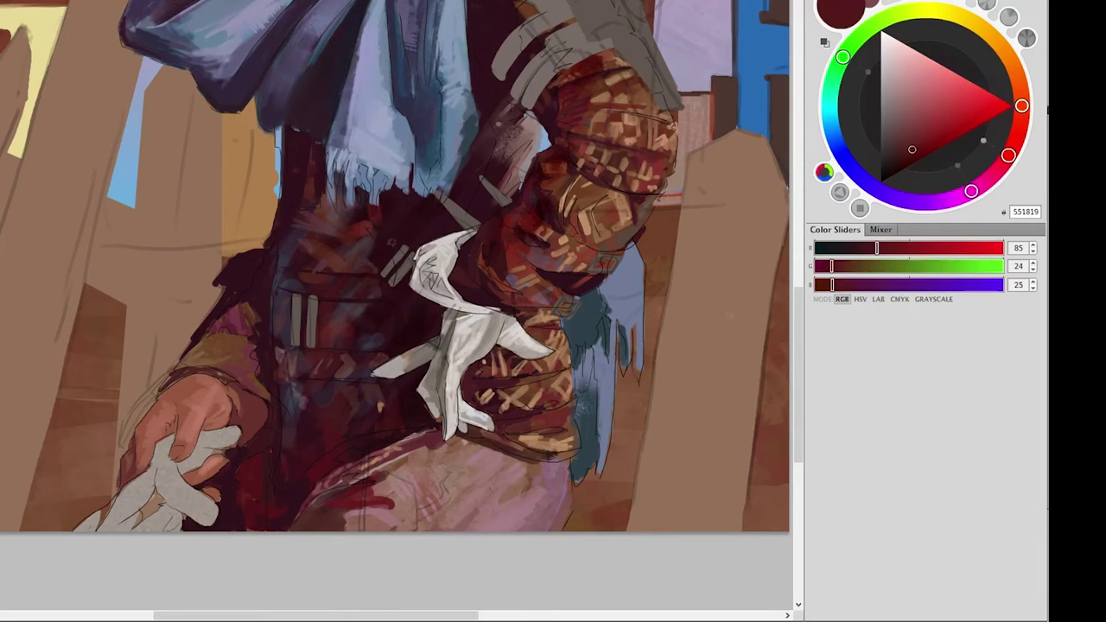
alt+click(545, 256)
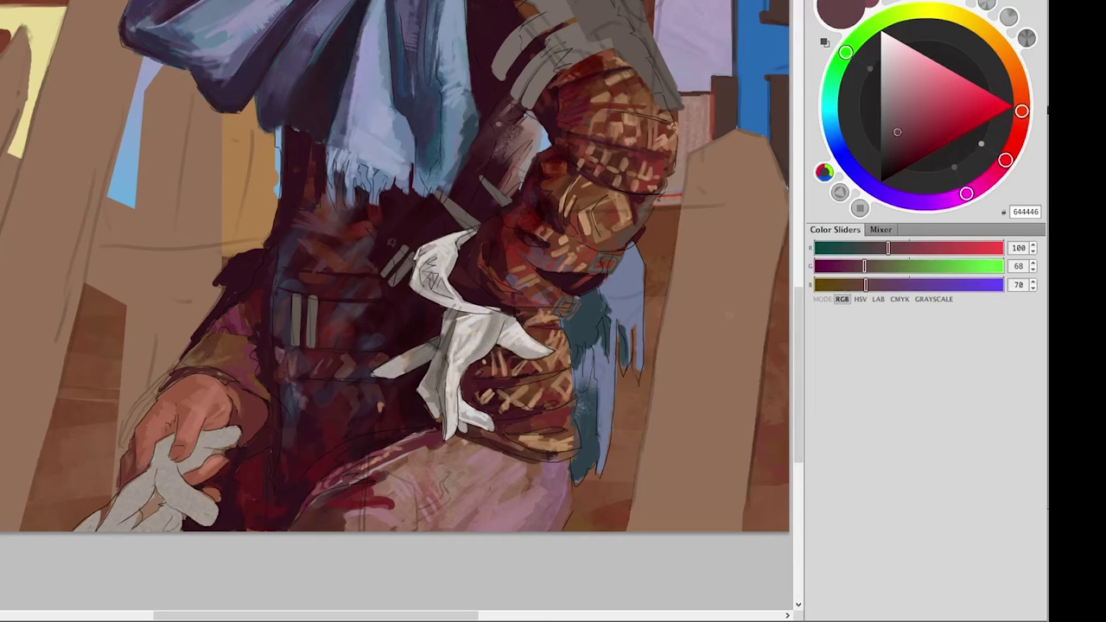
alt+click(285, 406)
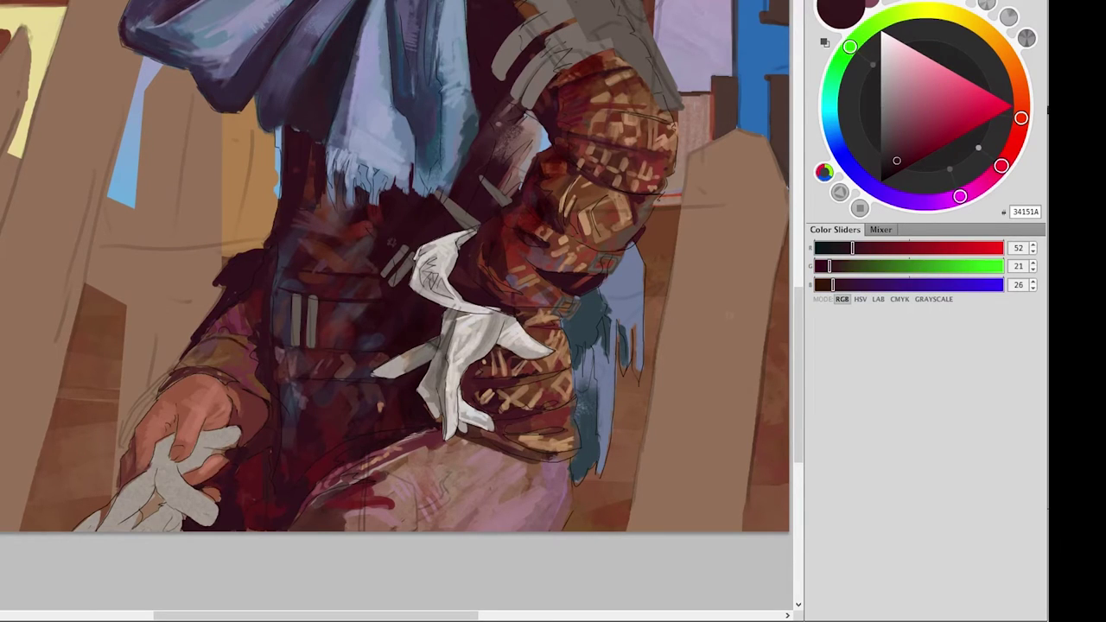
alt+click(346, 407)
alt+click(268, 372)
alt+click(268, 371)
alt+click(285, 457)
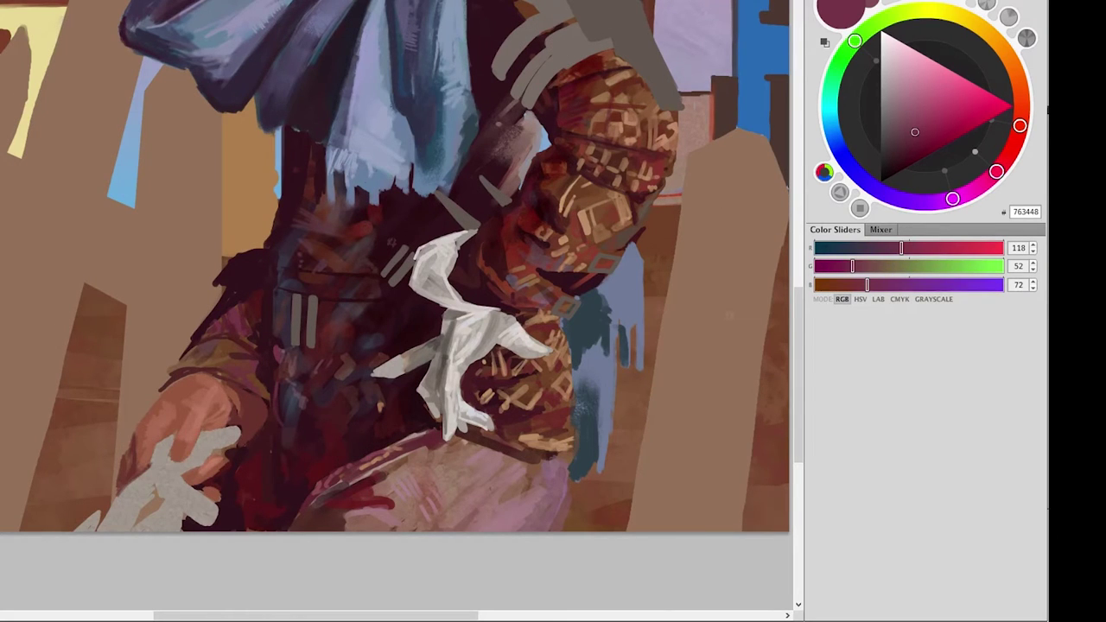
Paint dark maroon shading strokes across the sleeve.
alt+click(533, 119)
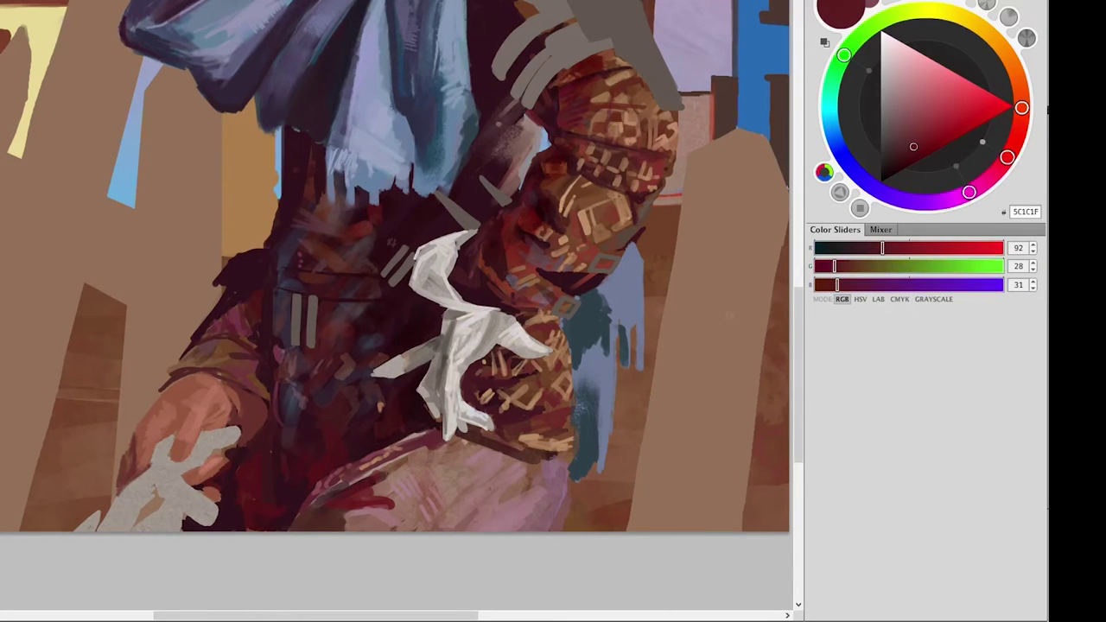
alt+click(605, 151)
drag(580, 147, 637, 155)
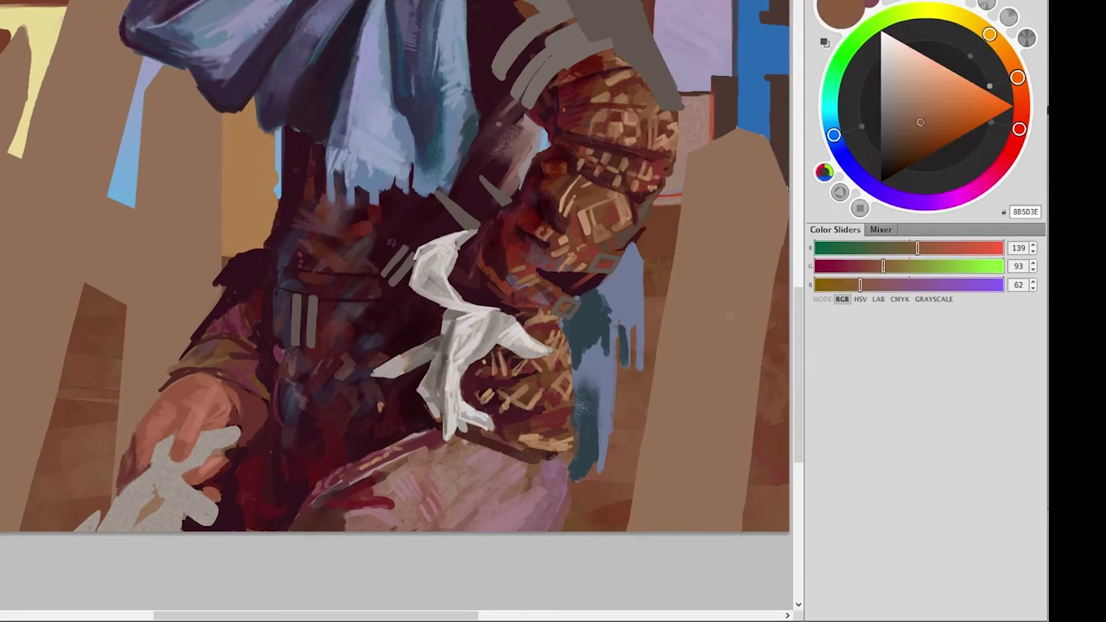
alt+click(644, 112)
drag(640, 111, 664, 111)
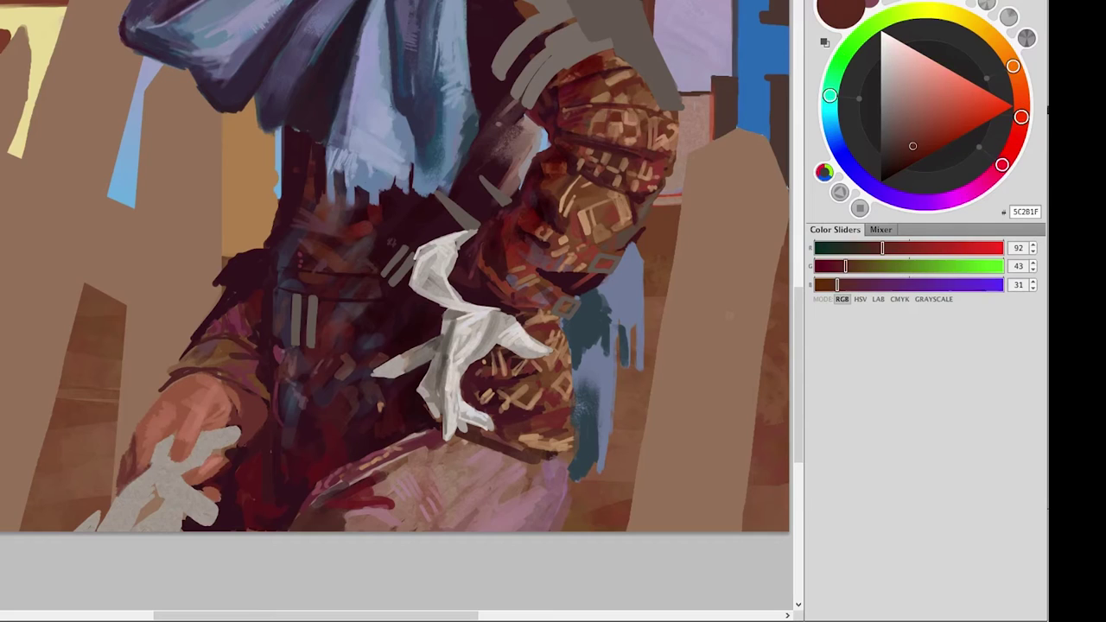
Sample the darkest maroon and a rusty red, then swap to the light peach colour.
alt+click(598, 194)
alt+click(621, 232)
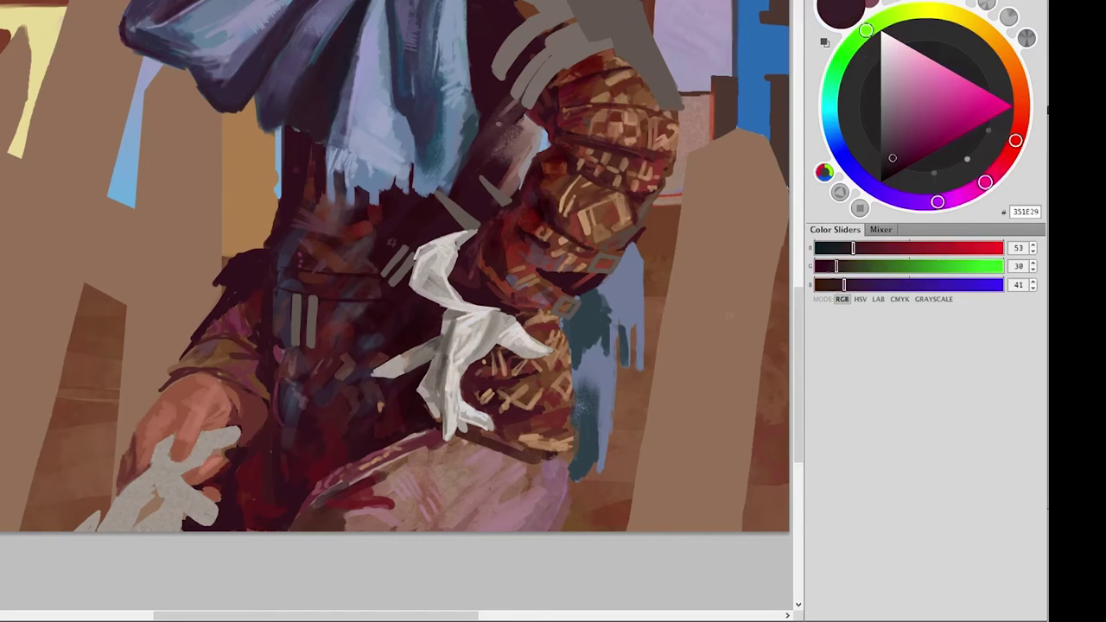
alt+click(607, 245)
drag(608, 246, 594, 294)
key(x)
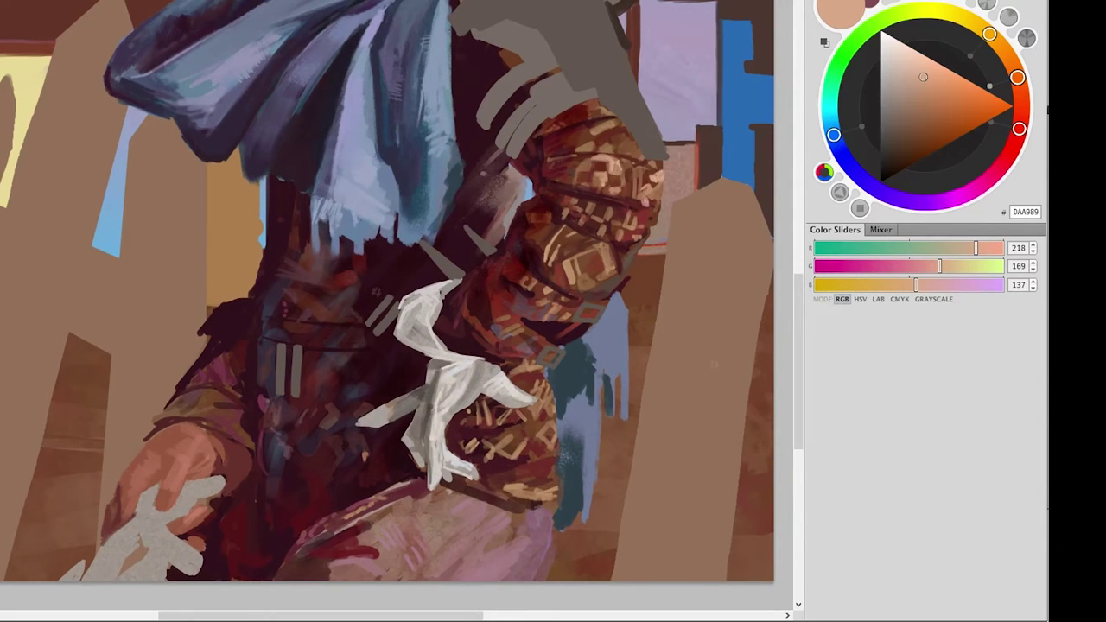
Sample a darker maroon and add a small dark stroke to the sleeve.
alt+click(639, 188)
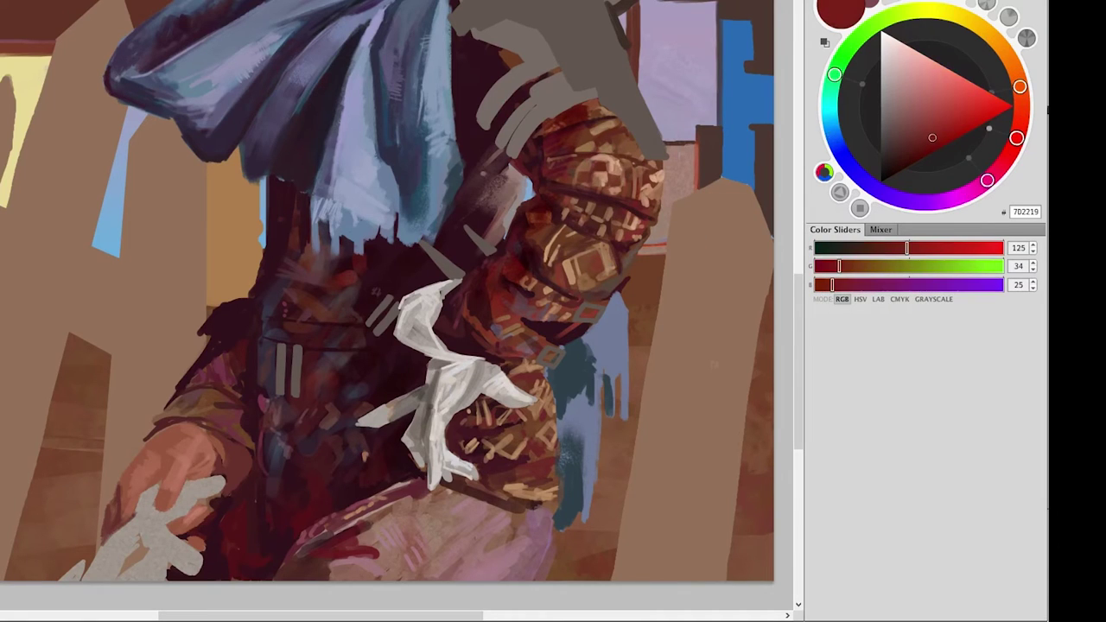
alt+click(492, 65)
drag(667, 217, 623, 276)
alt+click(682, 260)
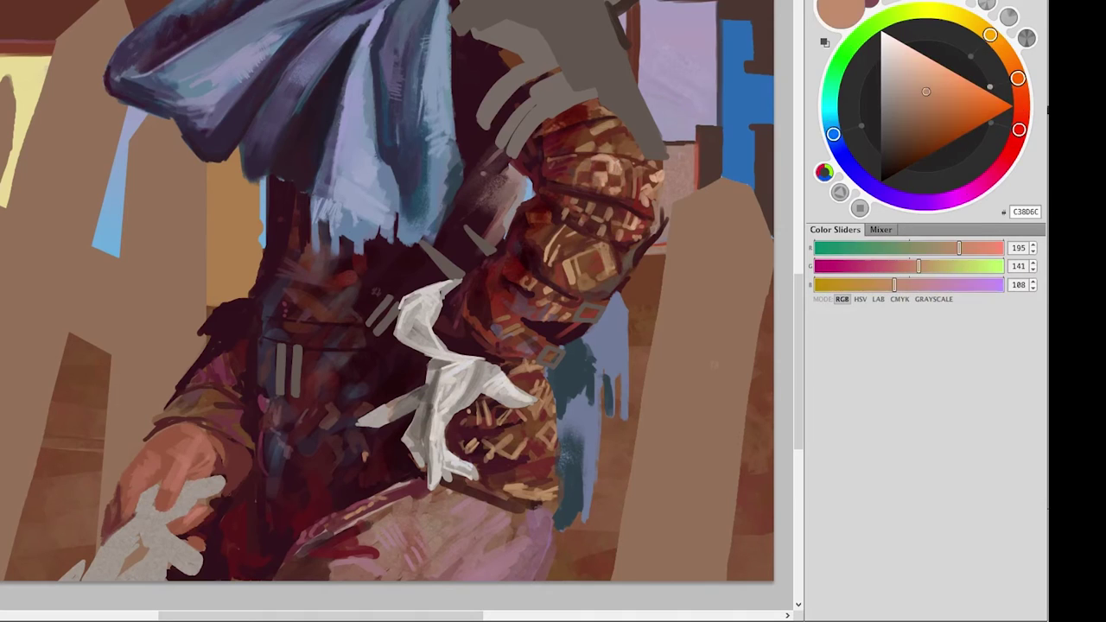
alt+click(483, 531)
Sample very dark red and muted mauve tones, then fit the whole painting on screen.
alt+click(484, 224)
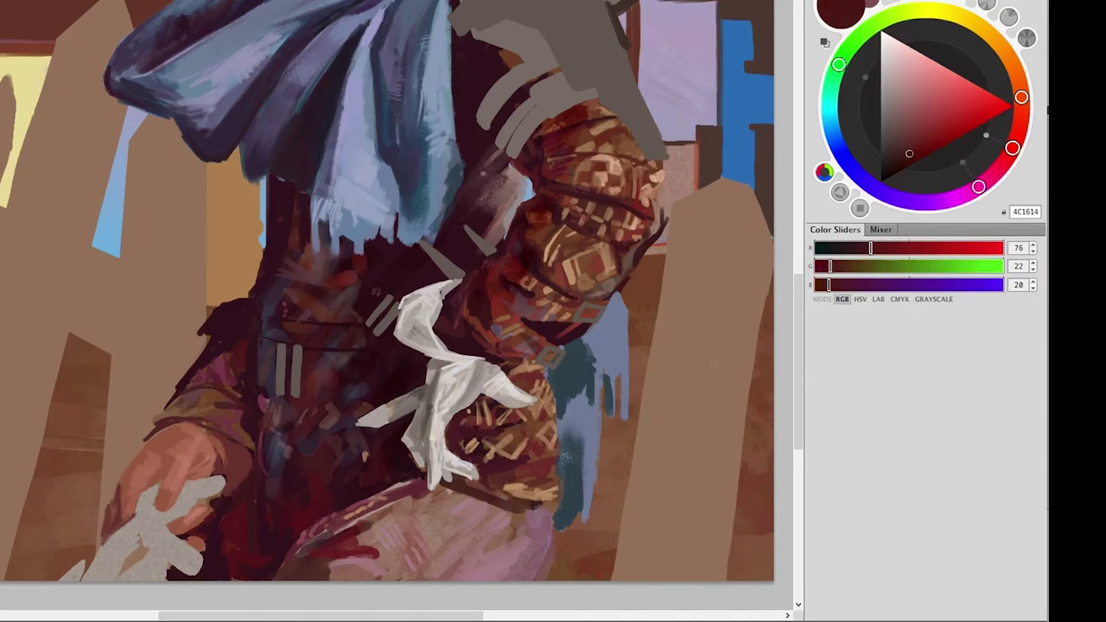
alt+click(484, 224)
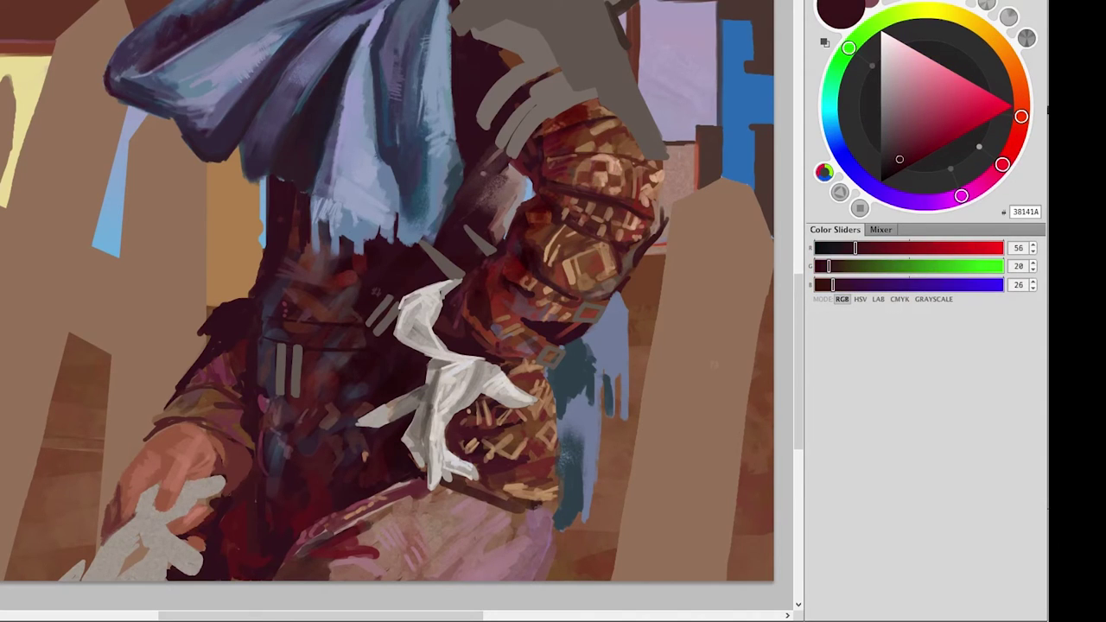
right_click(396, 318)
alt+click(518, 553)
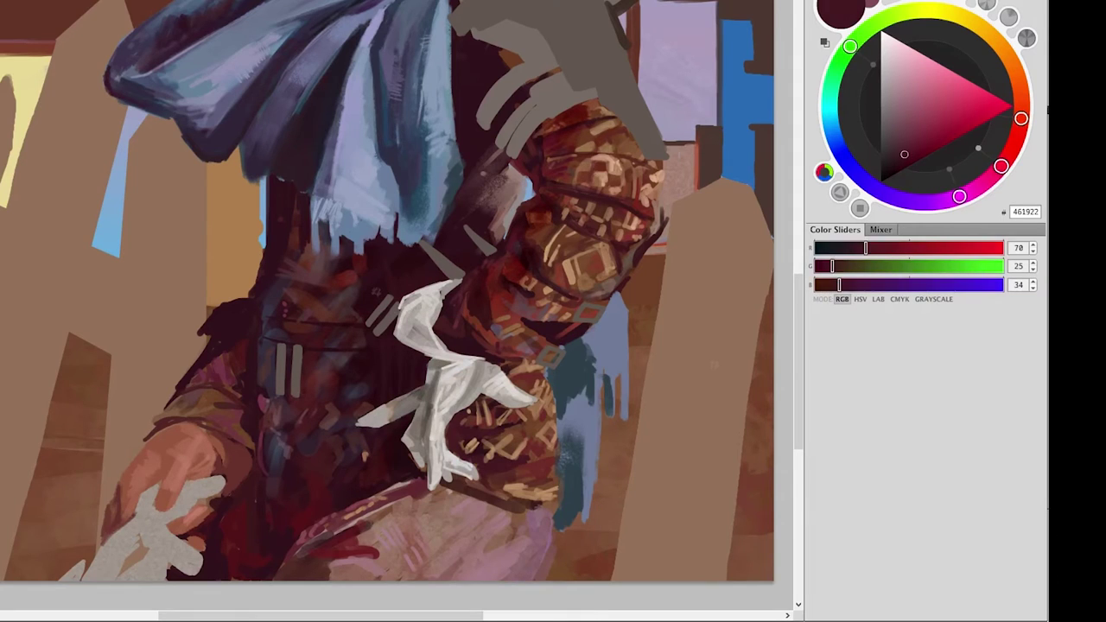
key(ctrl+0)
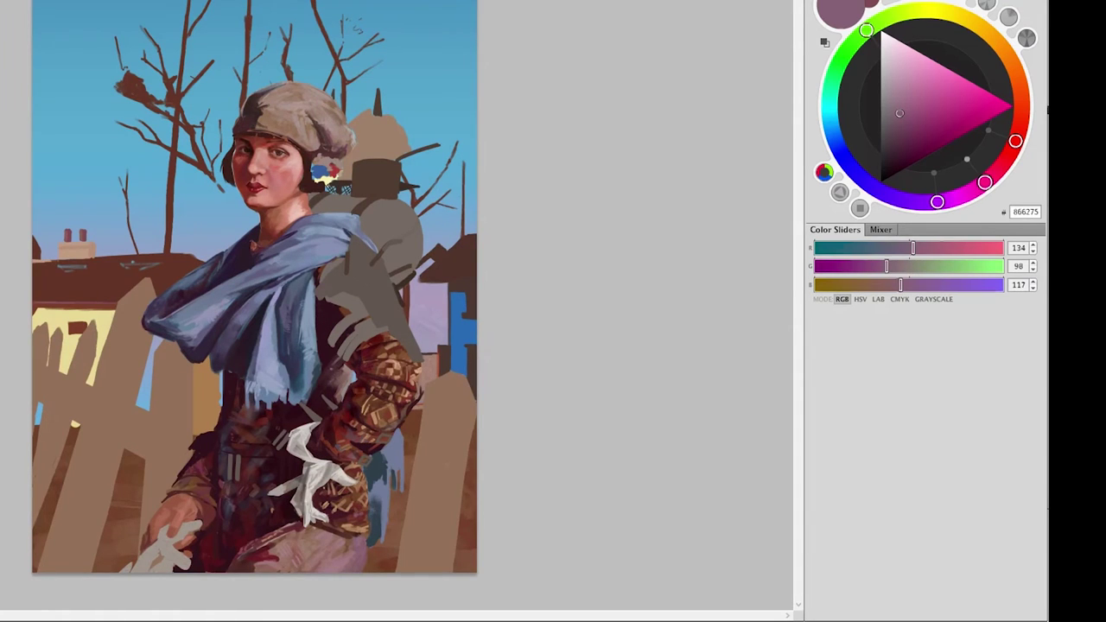
Sample a dark blue from the wall and switch to the bg large chalk brush.
scroll(467, 316, up, 3)
alt+click(443, 289)
right_click(447, 305)
click(510, 533)
scroll(509, 533, down, 5)
scroll(510, 533, down, 5)
scroll(510, 534, down, 5)
scroll(510, 533, down, 5)
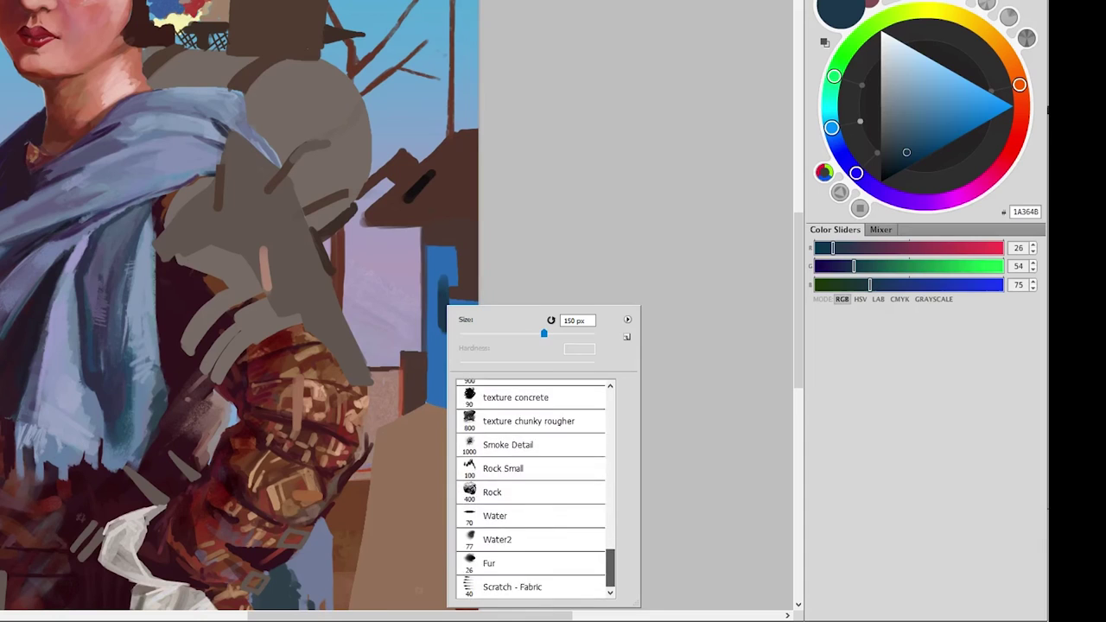
key(Return)
Paint dark blue strokes down the blue wall and a small near-black stroke above it.
drag(442, 242, 443, 332)
alt+click(449, 276)
drag(442, 264, 443, 333)
alt+click(449, 276)
right_click(446, 268)
key(Escape)
alt+click(421, 183)
mouse_move(428, 229)
mouse_down()
mouse_move(474, 235)
mouse_move(467, 294)
mouse_up()
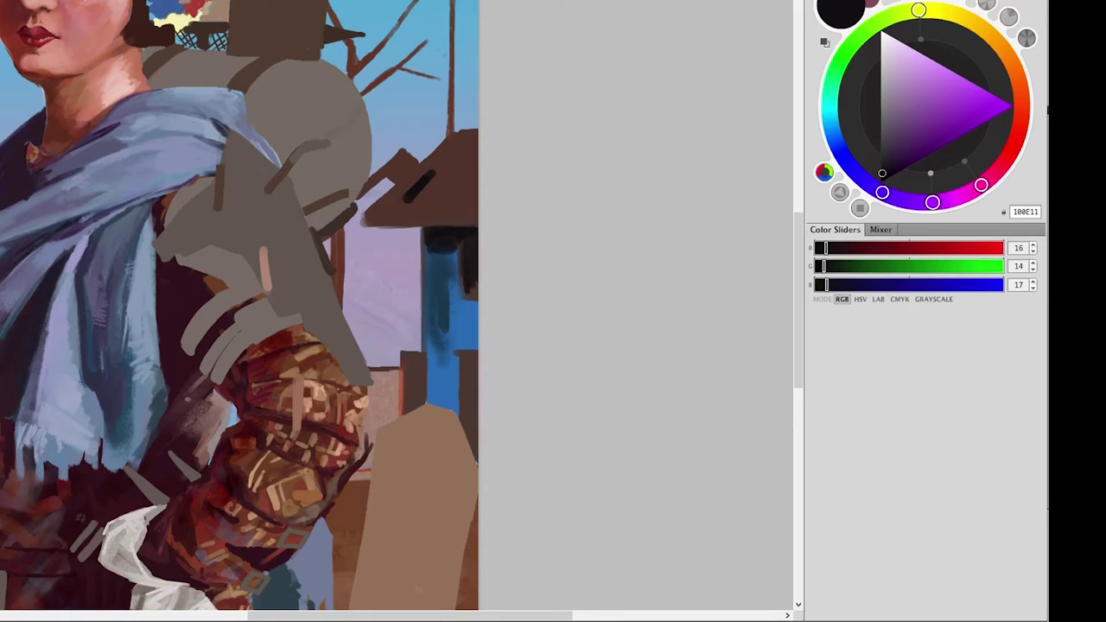
Sample mid, slate, deeper and dark navy blues plus near-black from the wall.
alt+click(440, 319)
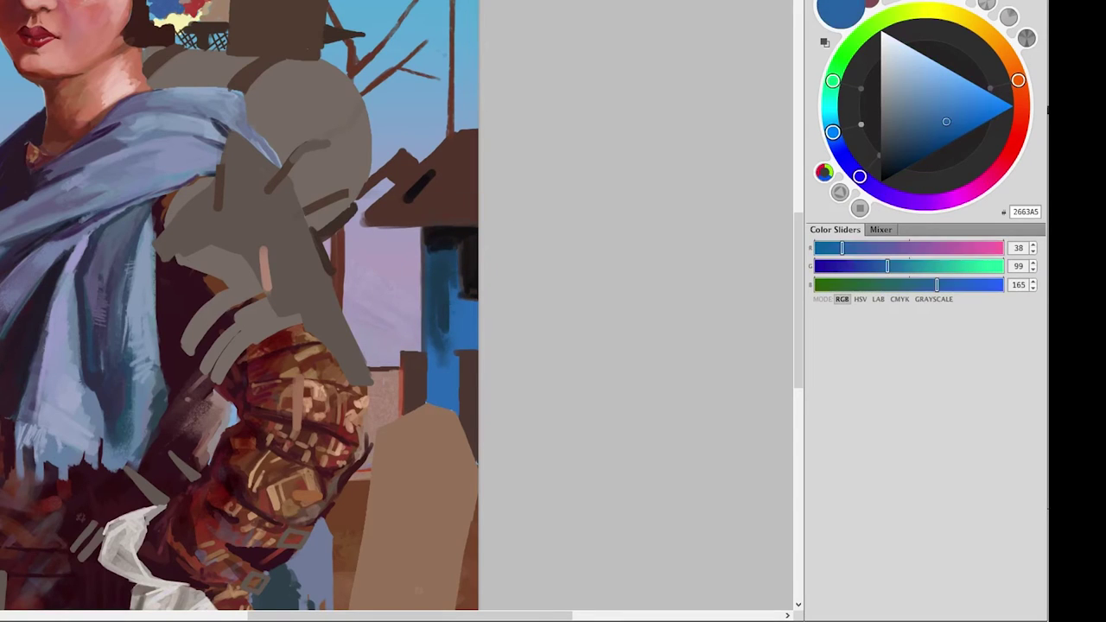
alt+click(430, 333)
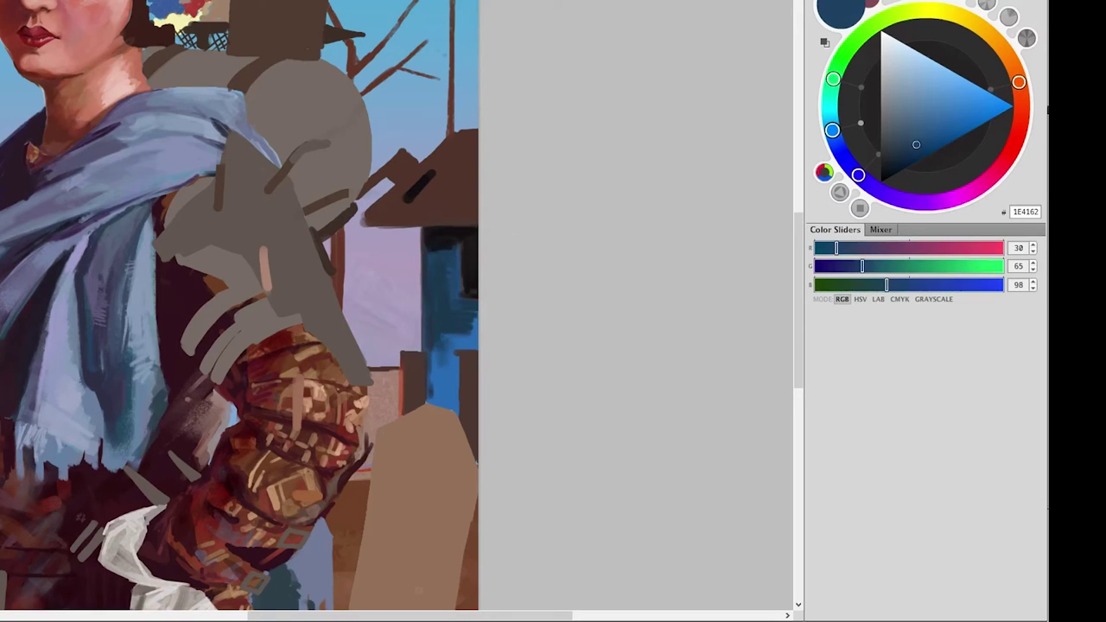
alt+click(471, 353)
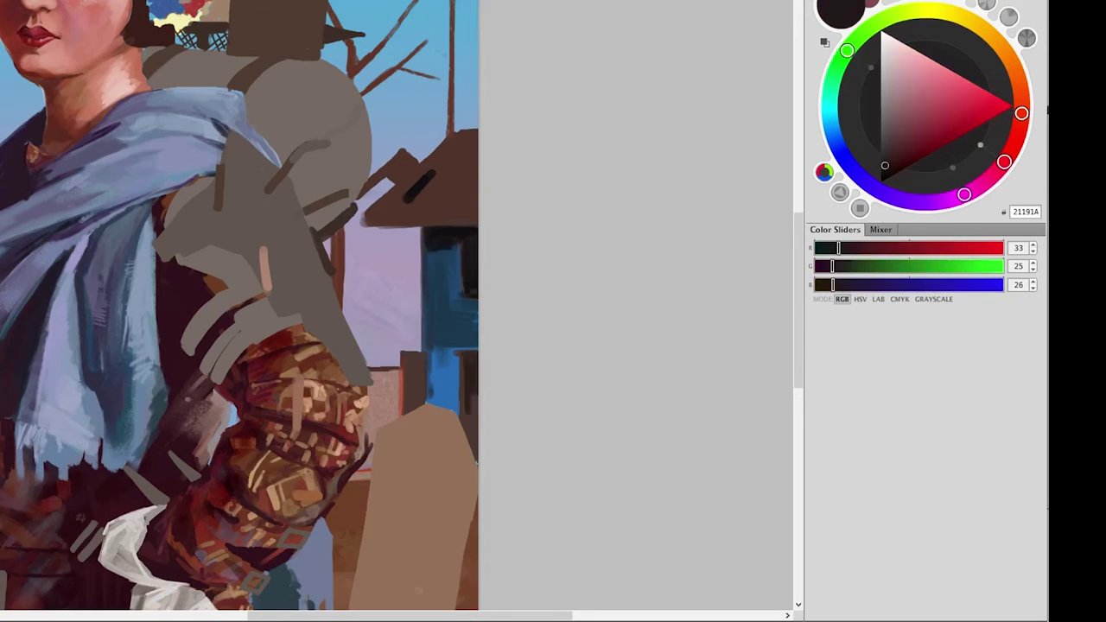
alt+click(429, 329)
alt+click(462, 354)
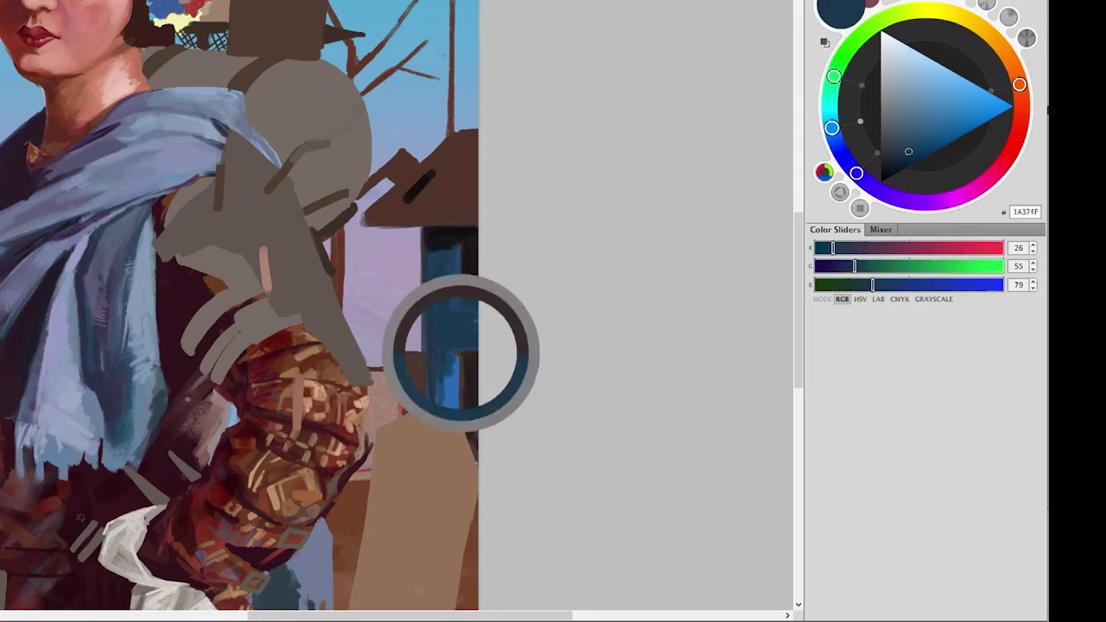
alt+click(449, 388)
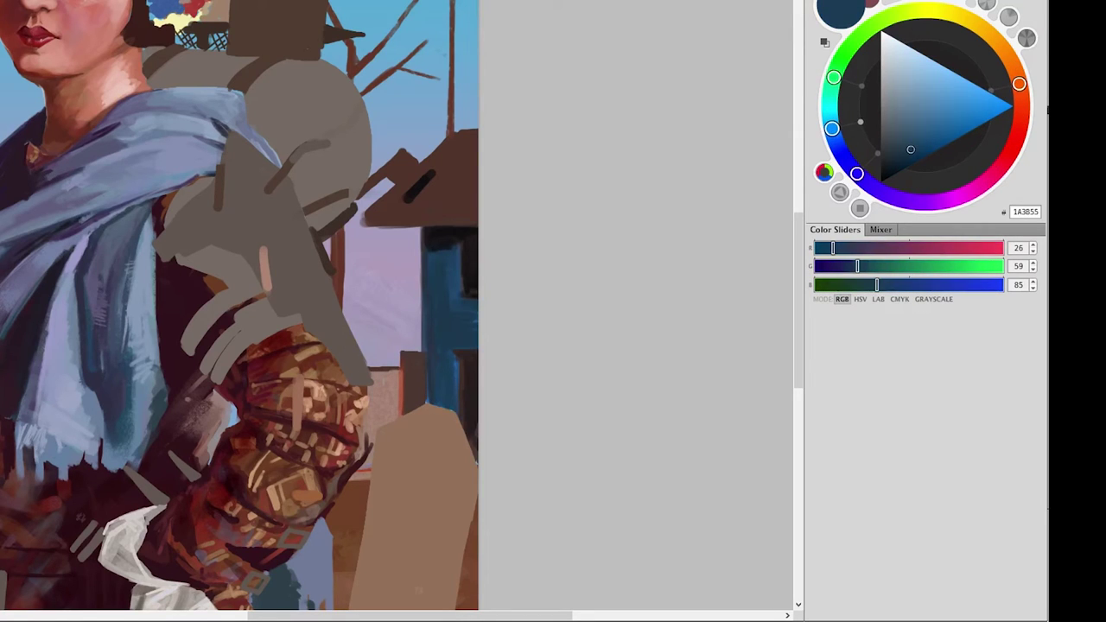
key(x)
alt+click(413, 372)
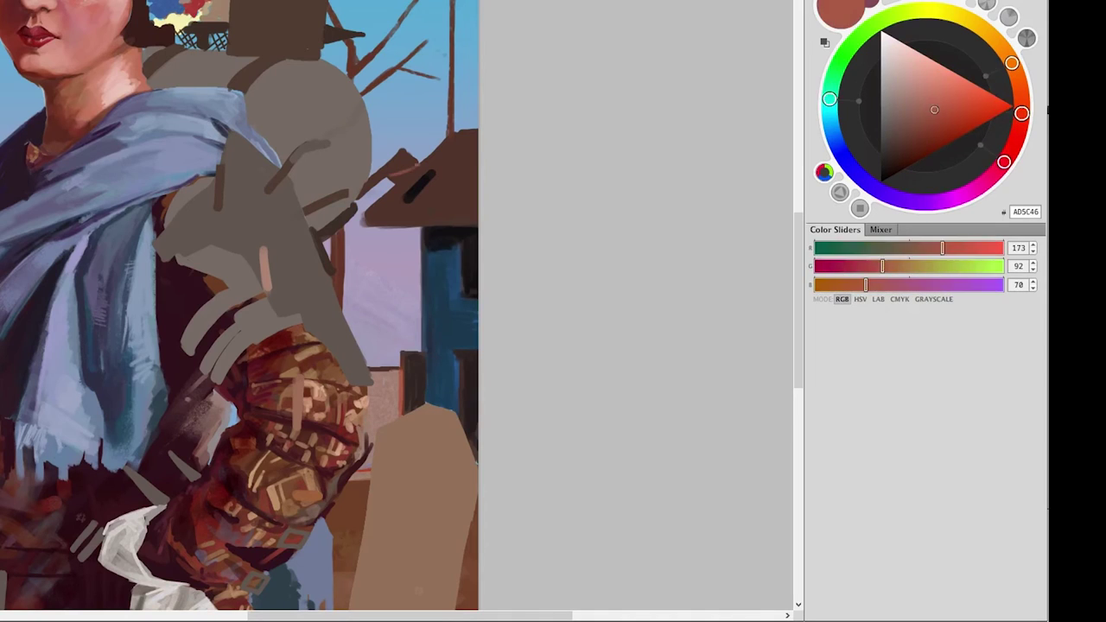
key(x)
drag(411, 207, 450, 166)
key(x)
key(x)
mouse_move(450, 211)
mouse_down()
mouse_move(470, 189)
mouse_move(475, 131)
mouse_up()
drag(403, 210, 475, 183)
mouse_move(363, 221)
mouse_down()
mouse_move(477, 216)
mouse_move(472, 192)
mouse_up()
key(x)
key(x)
drag(345, 224, 456, 226)
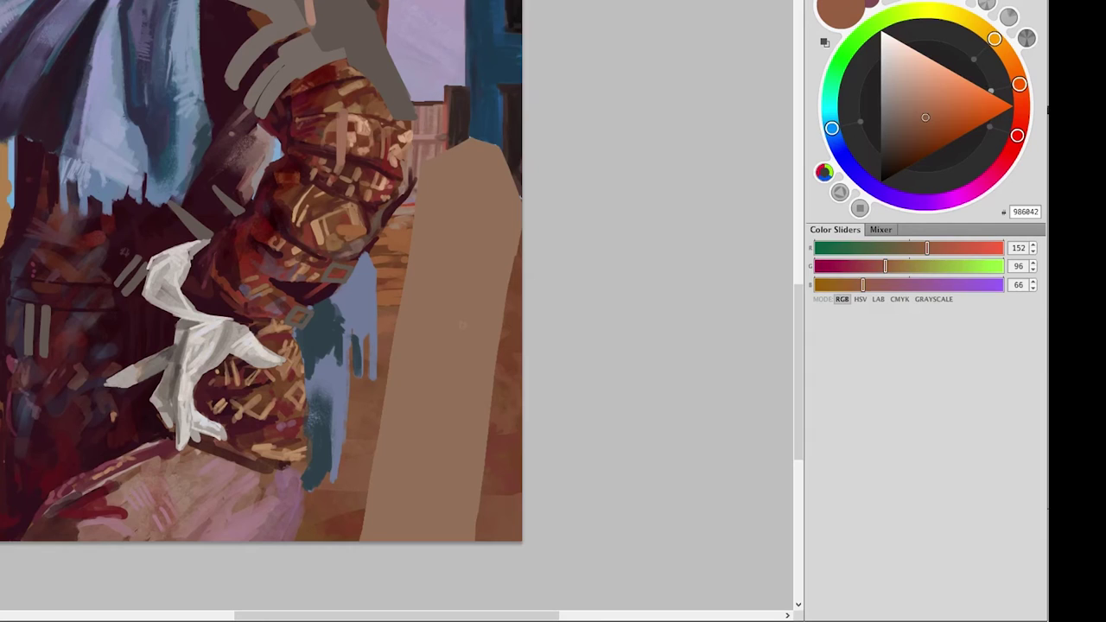
drag(350, 406, 380, 377)
alt+click(328, 432)
alt+click(449, 345)
mouse_move(501, 483)
mouse_down()
mouse_move(518, 463)
mouse_move(514, 415)
mouse_up()
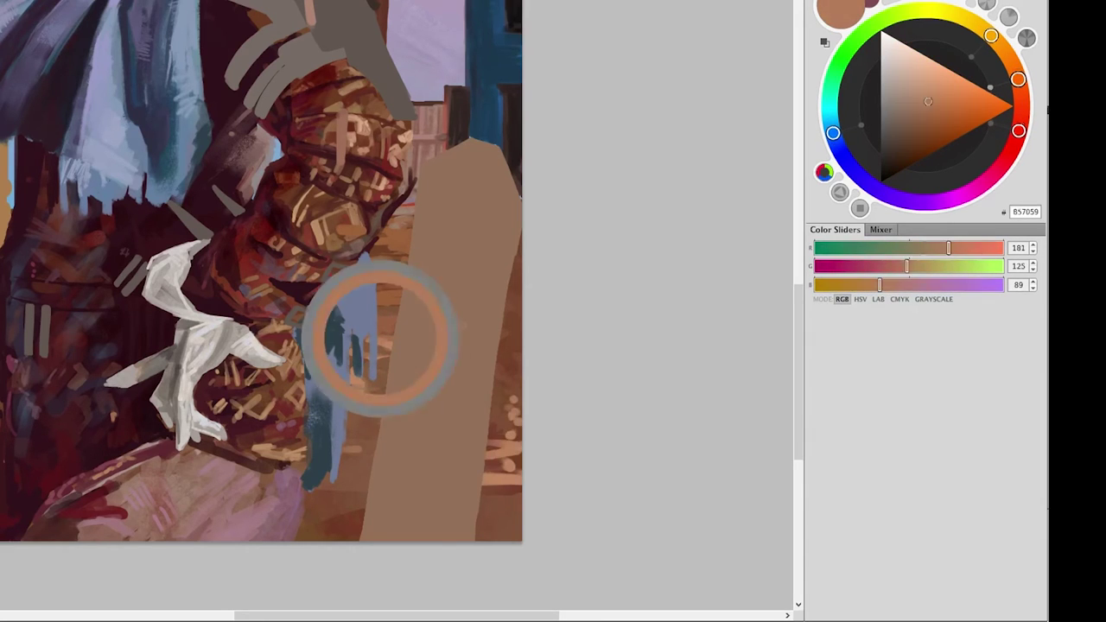
alt+click(383, 301)
drag(505, 368, 510, 423)
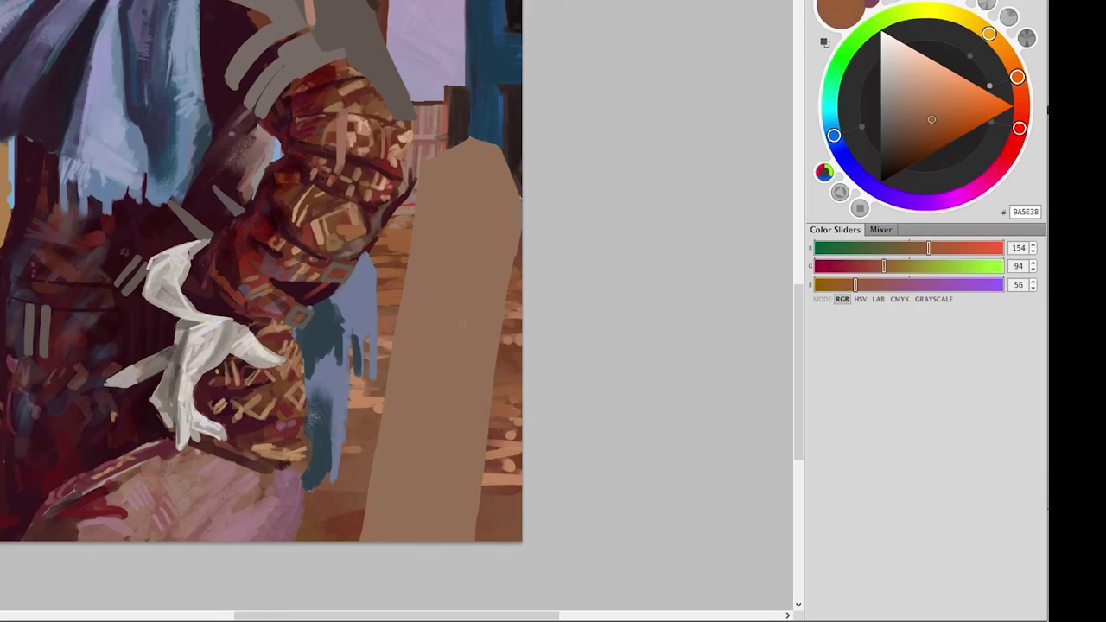
alt+click(500, 433)
drag(354, 423, 367, 462)
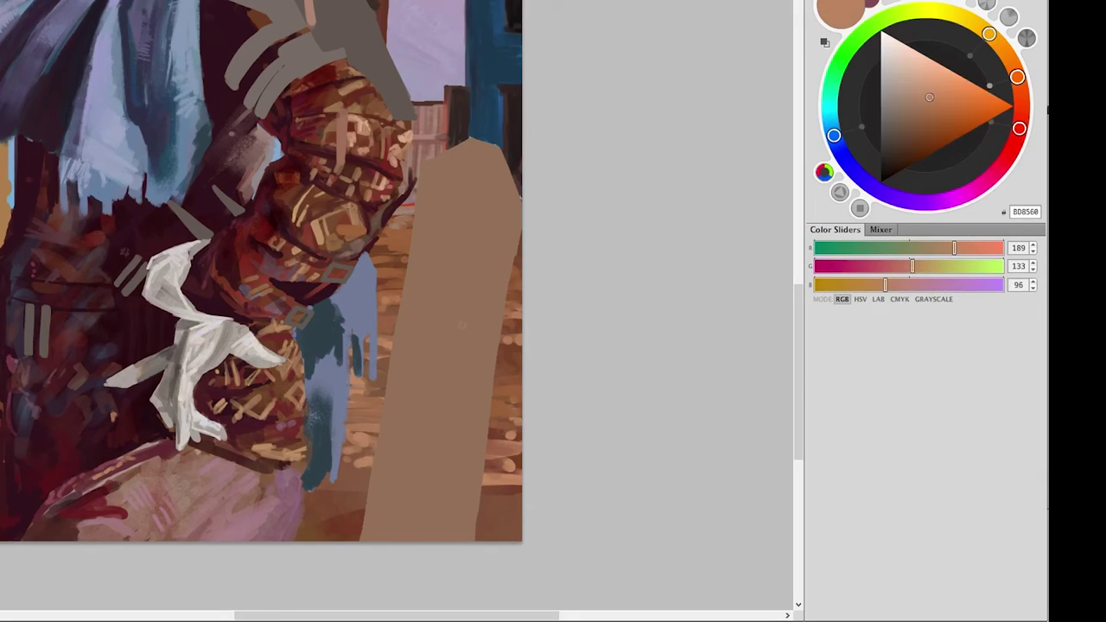
alt+click(337, 506)
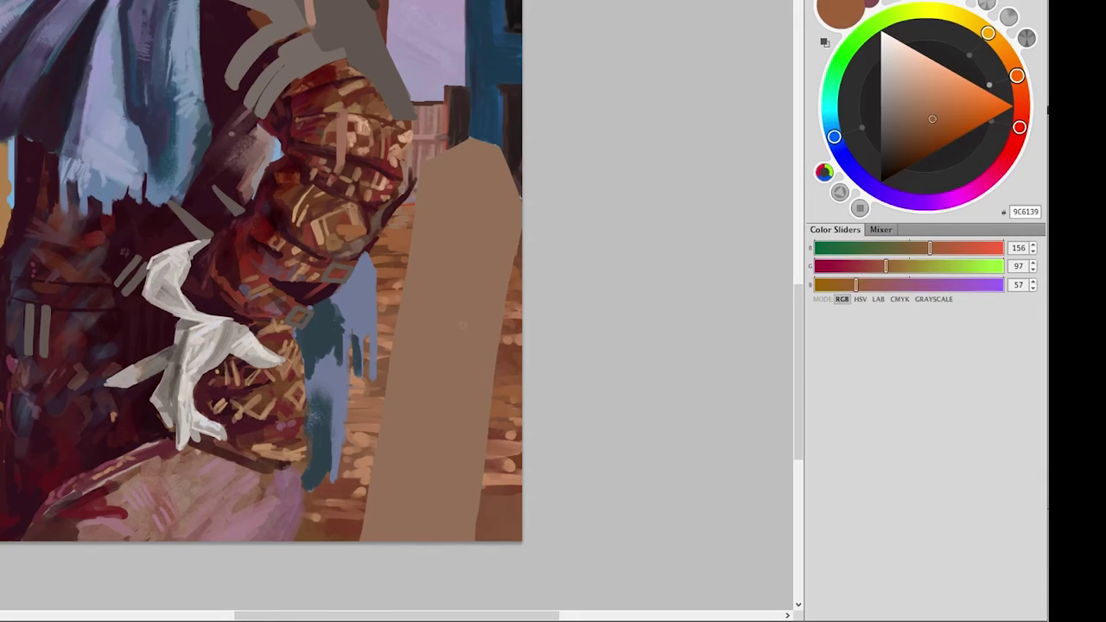
scroll(423, 596, down, 3)
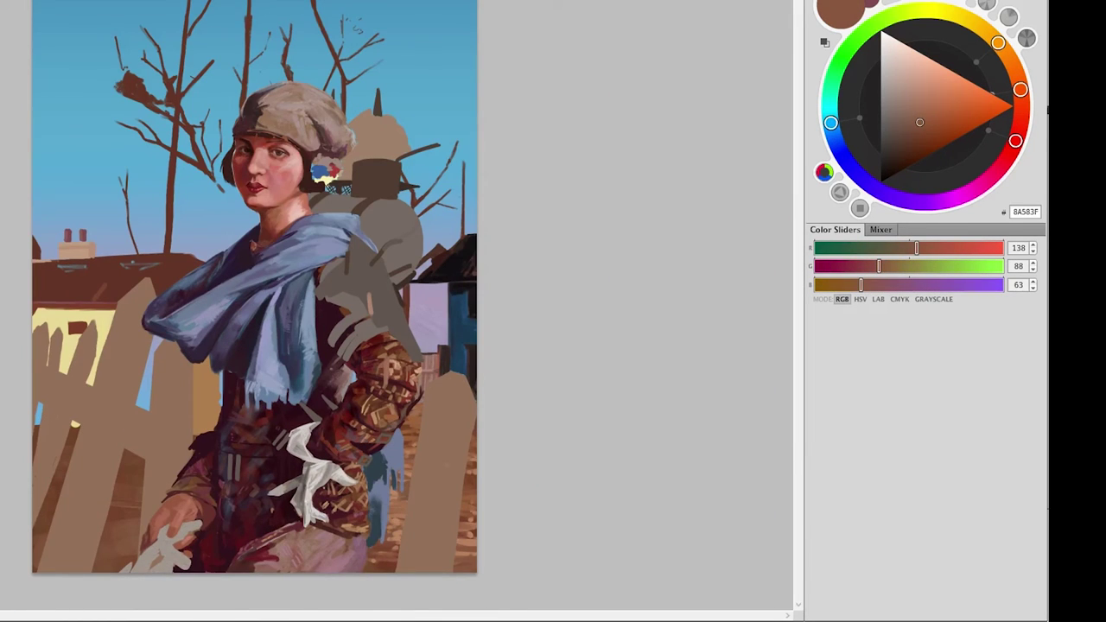
Paint brown and pale highlight strokes across the rooftop.
scroll(259, 285, up, 3)
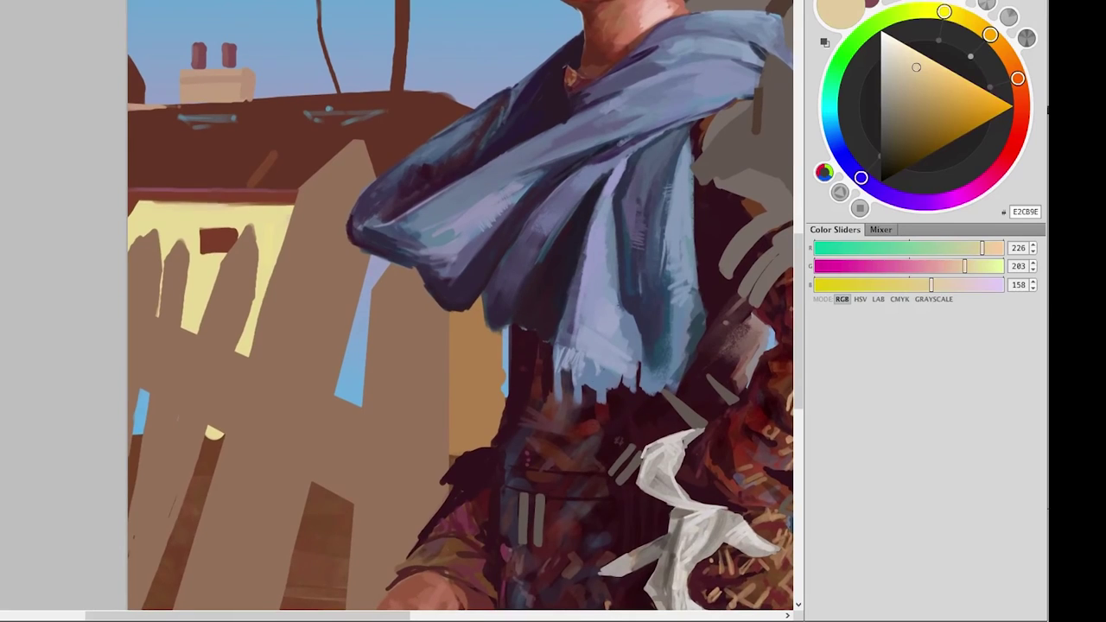
right_click(187, 215)
alt+click(138, 217)
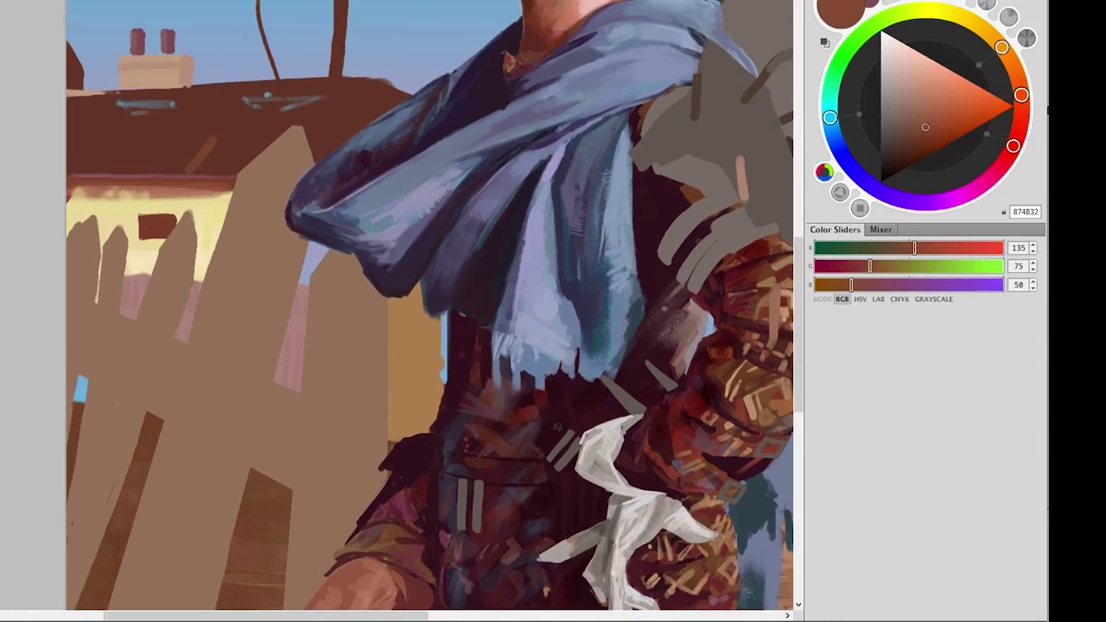
mouse_move(168, 151)
mouse_down()
mouse_move(277, 126)
mouse_move(294, 104)
mouse_up()
drag(208, 94, 259, 86)
drag(78, 103, 212, 93)
drag(298, 125, 324, 99)
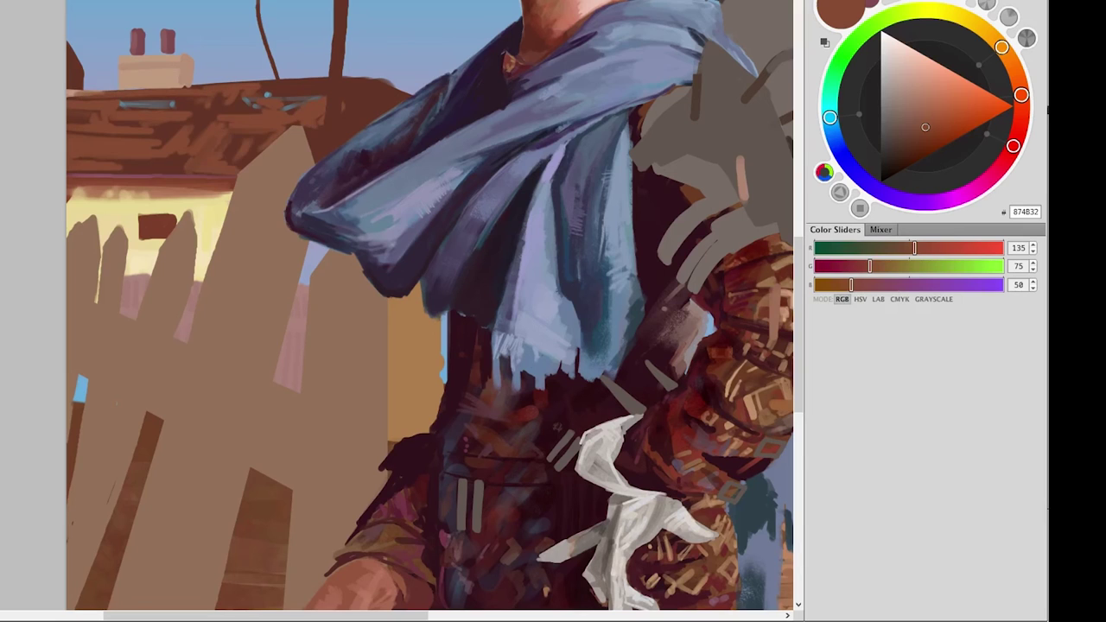
Paint tan highlights on the chimney and dark brown strokes along the roof's left edge.
alt+click(149, 216)
alt+click(354, 108)
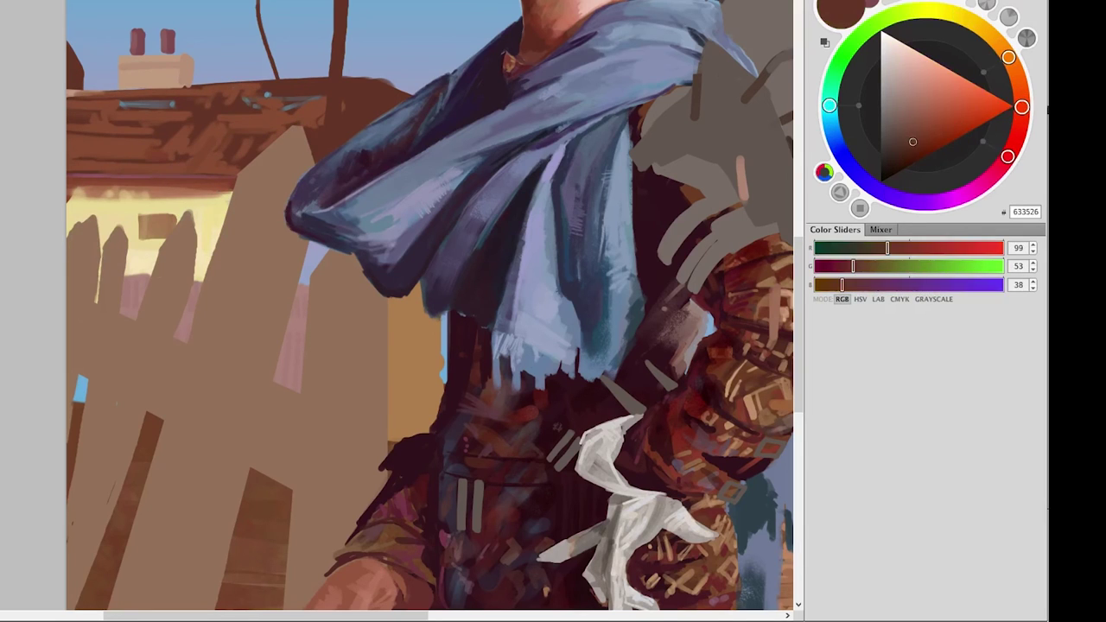
alt+click(355, 121)
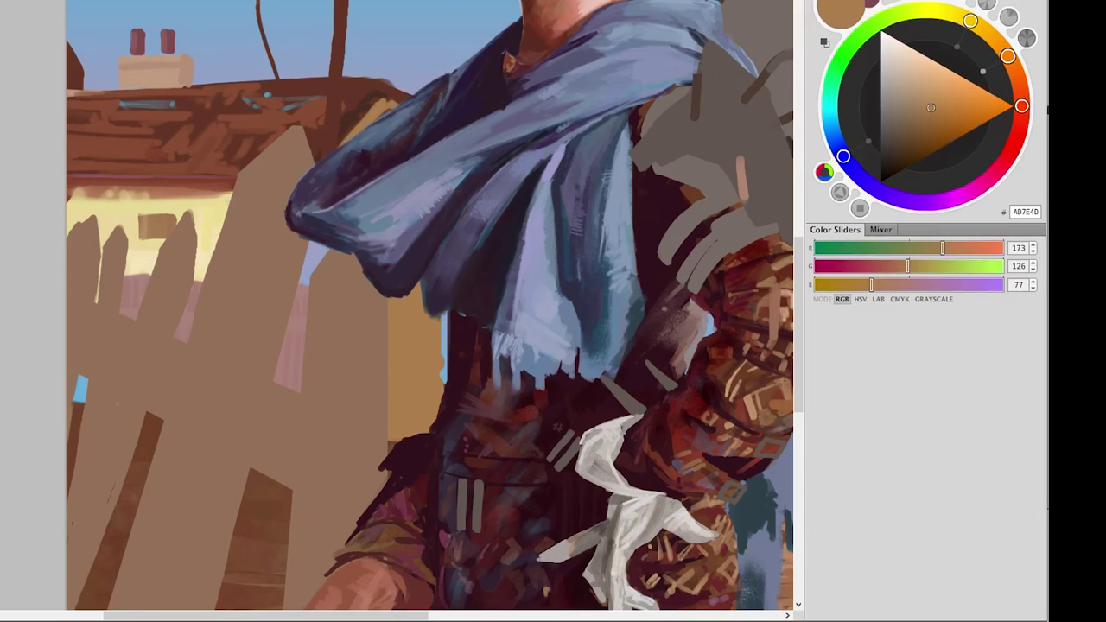
alt+click(371, 112)
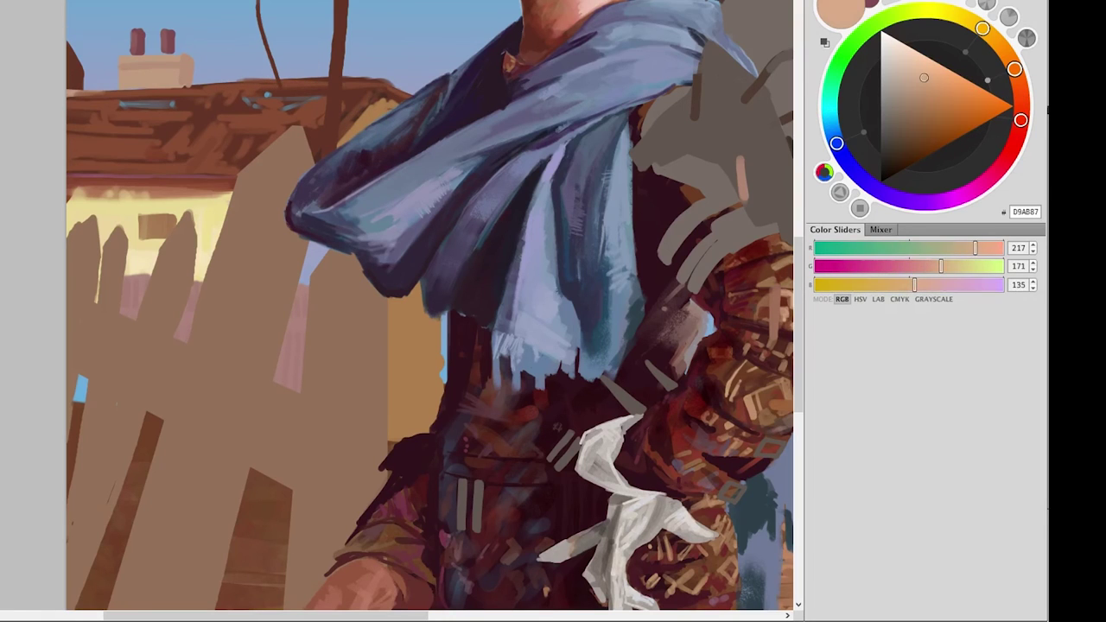
drag(125, 65, 190, 65)
alt+click(87, 86)
drag(69, 82, 100, 86)
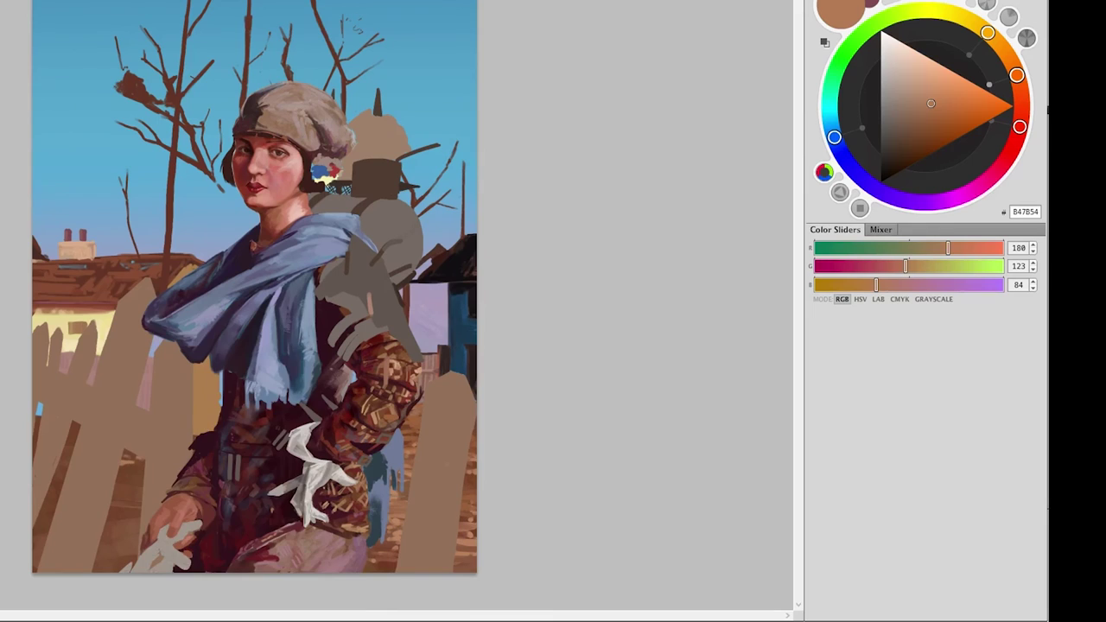
Darken the lower-left fence and foreground with brown and very dark maroon strokes.
drag(52, 479, 76, 445)
drag(43, 506, 61, 493)
mouse_move(115, 480)
mouse_down()
mouse_move(143, 497)
mouse_move(138, 536)
mouse_up()
alt+click(130, 501)
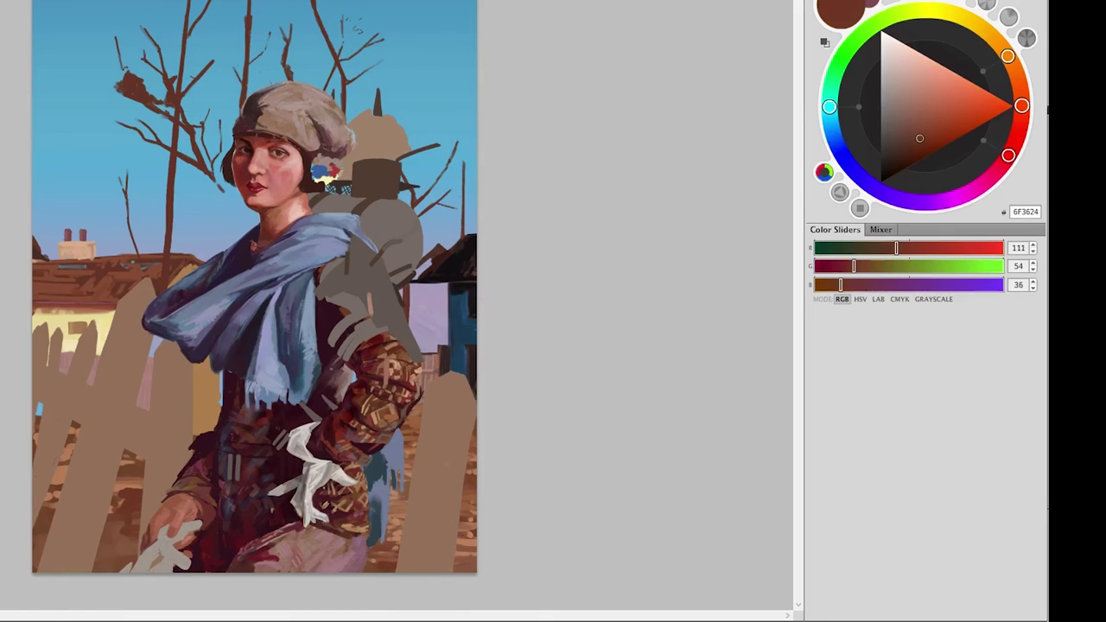
alt+click(113, 527)
mouse_move(43, 514)
mouse_down()
mouse_move(121, 531)
mouse_move(117, 549)
mouse_up()
mouse_move(36, 557)
mouse_down()
mouse_move(116, 562)
mouse_move(140, 493)
mouse_up()
Add lighter brown strokes to the lower-left foreground.
alt+click(121, 518)
drag(97, 567, 128, 560)
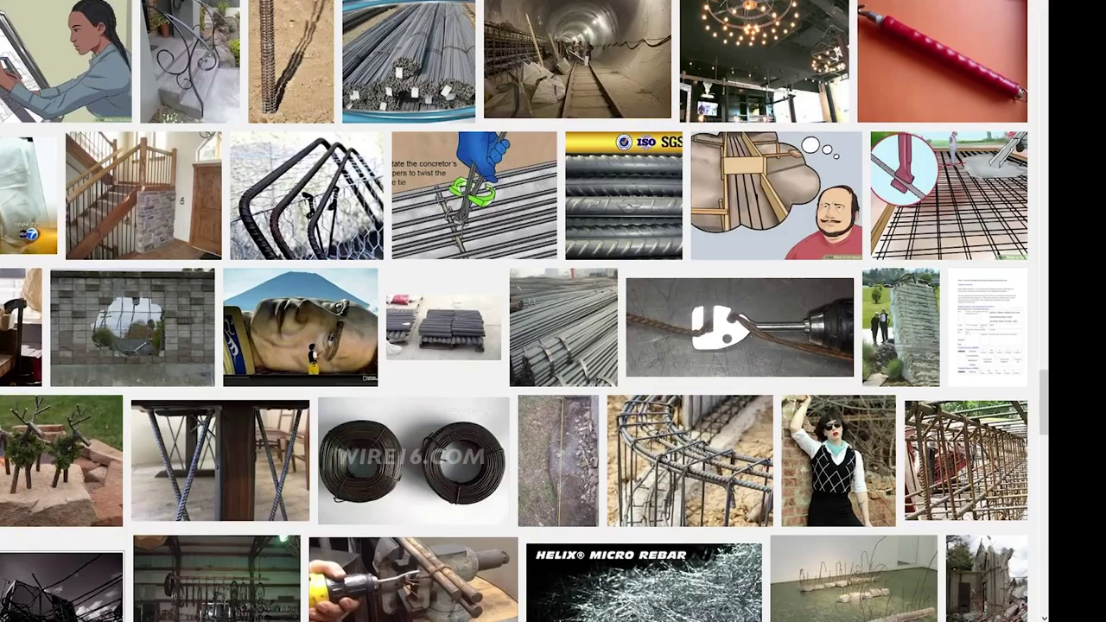
scroll(518, 311, up, 10)
scroll(518, 311, up, 5)
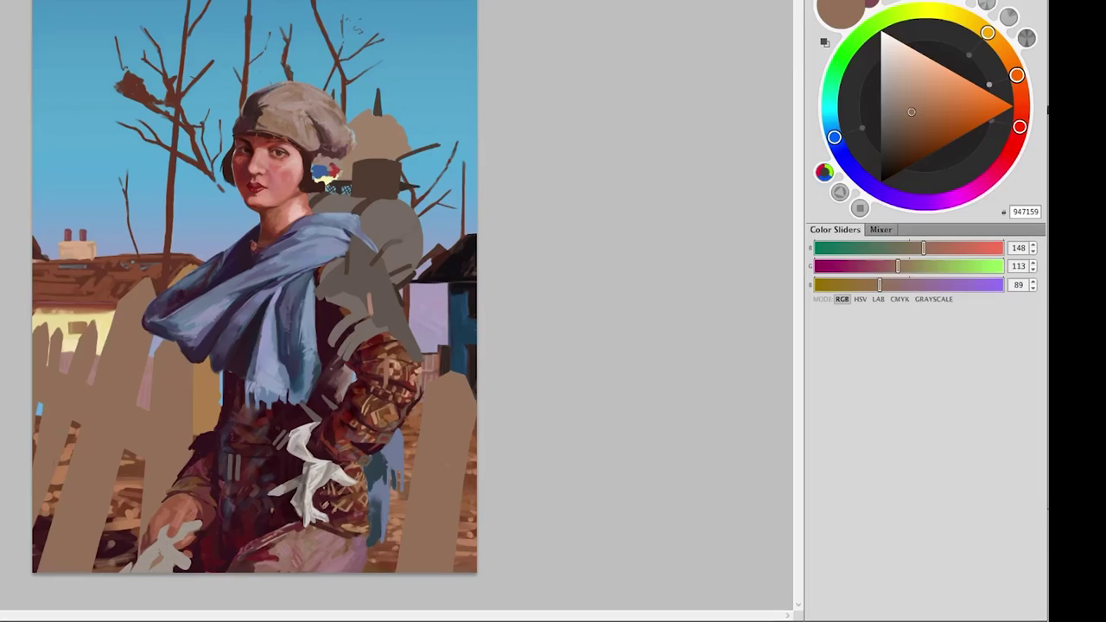
Add a blended grain texture layer and a 28.9-pixel Gaussian Blur on the background houses and ground.
key(ctrl+v)
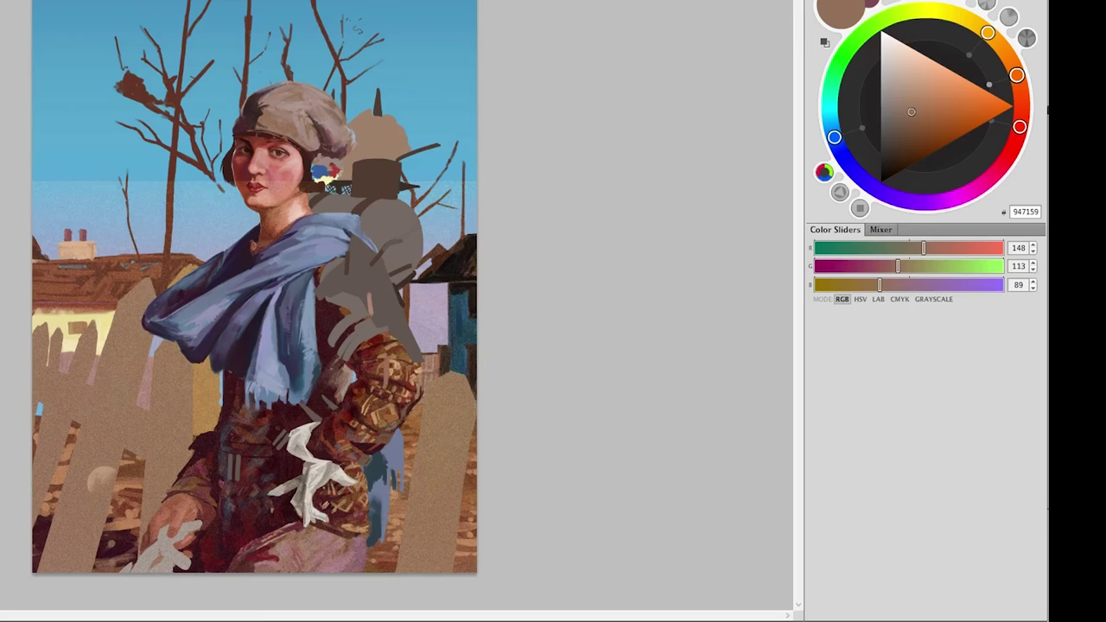
key(Return)
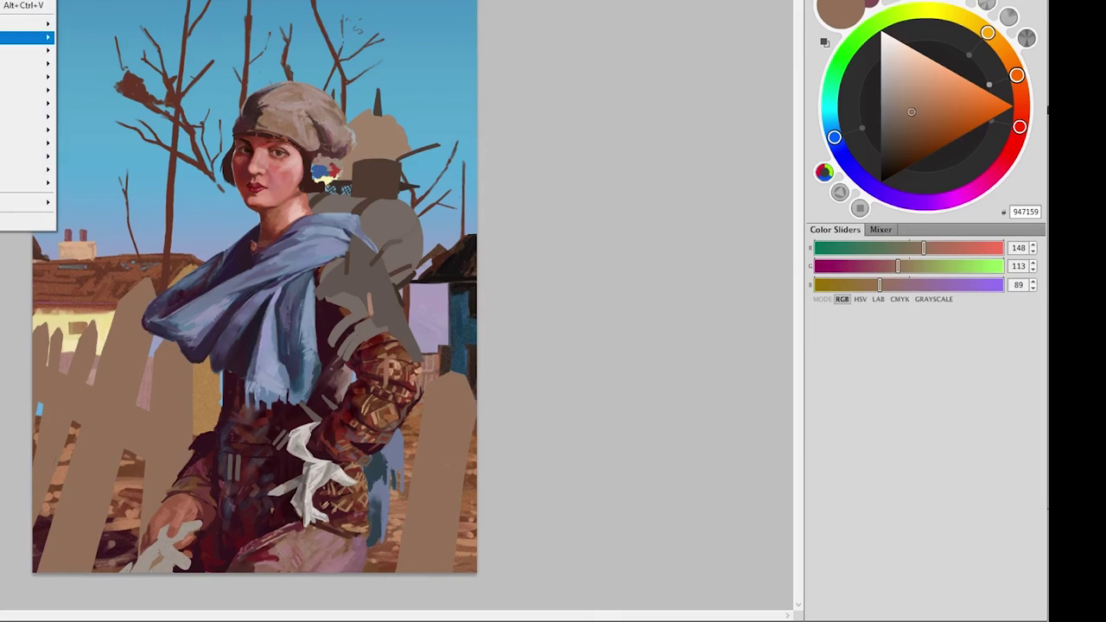
click(25, 35)
drag(660, 251, 657, 251)
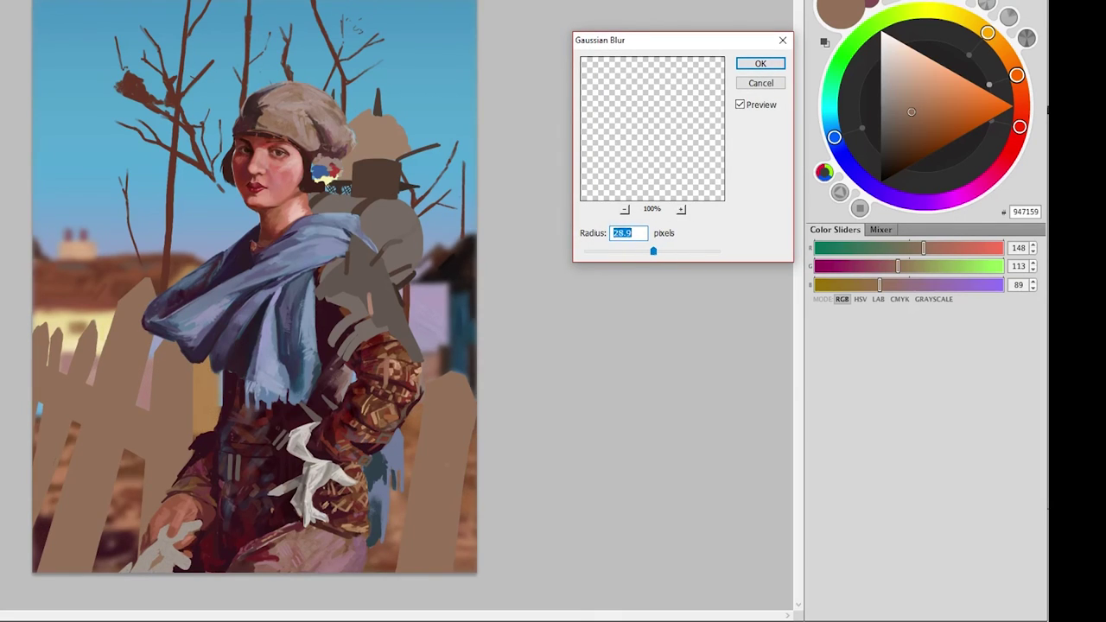
click(760, 63)
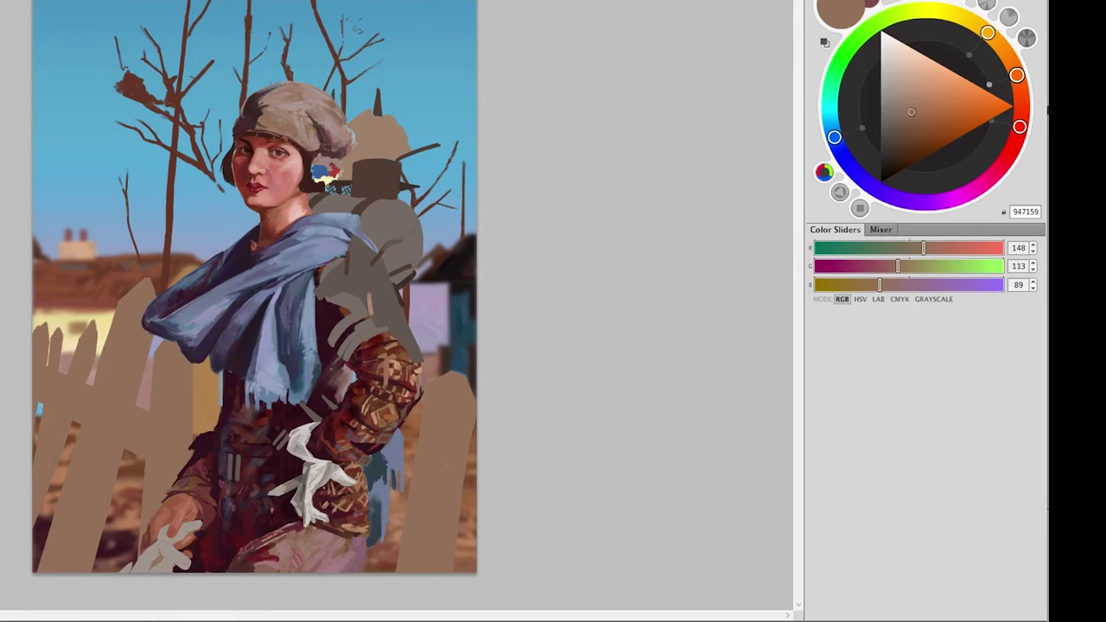
right_click(457, 316)
Paint brown and pale grey-beige streaks down the right fence post.
scroll(553, 466, down, 2)
key(Return)
drag(455, 380, 443, 545)
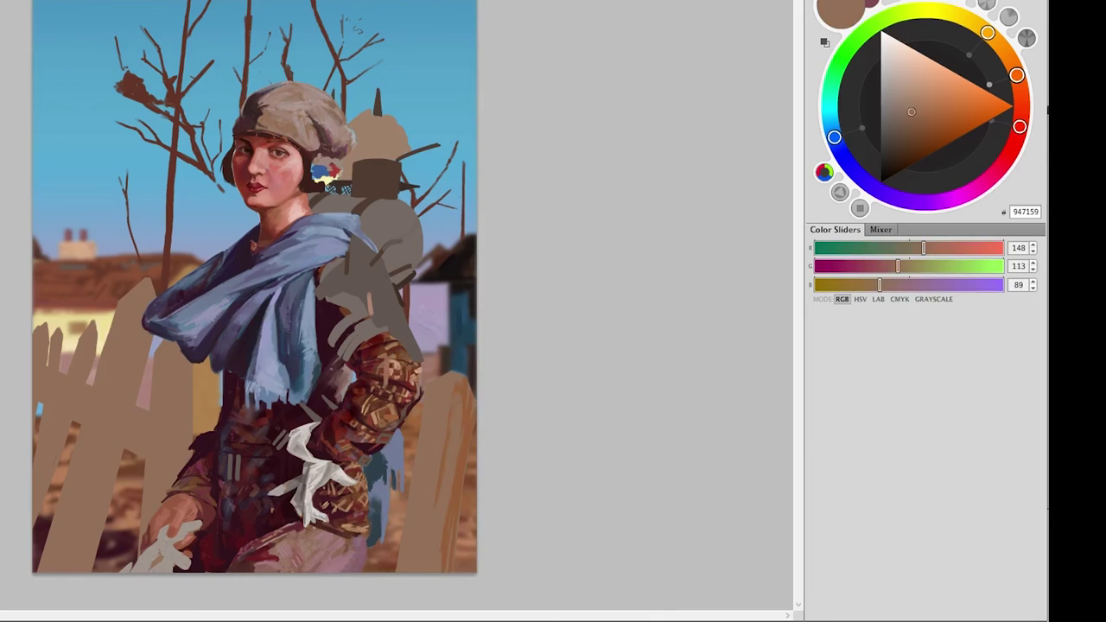
drag(458, 402, 445, 522)
alt+click(450, 449)
alt+click(286, 108)
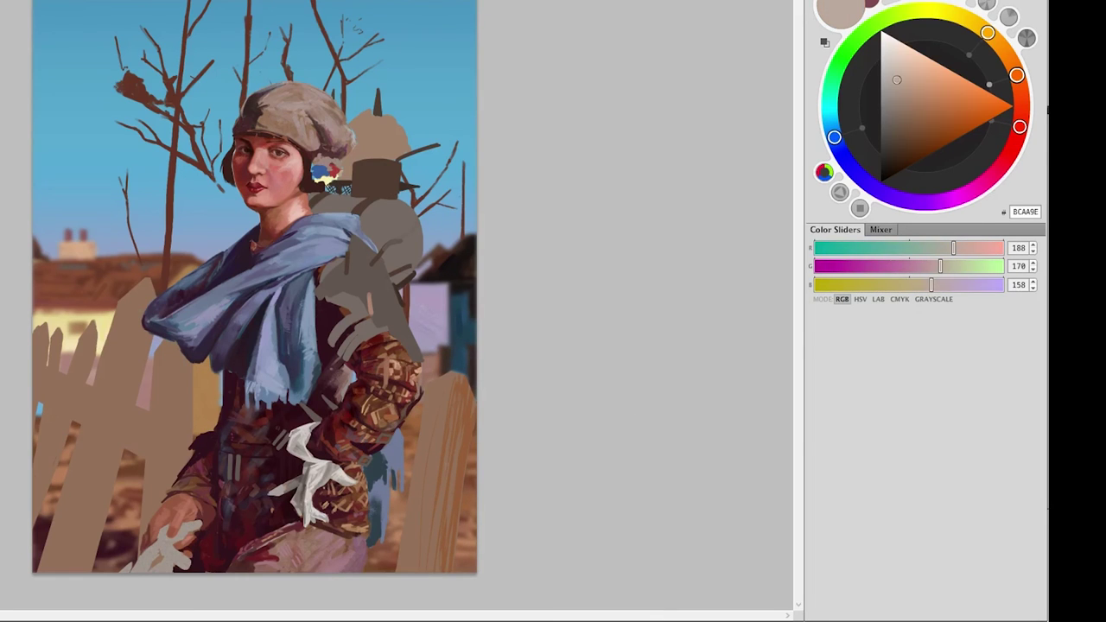
mouse_move(441, 393)
mouse_down()
mouse_move(411, 570)
mouse_move(423, 543)
mouse_up()
Add dark reddish-brown grain strokes along the right fence post.
alt+click(432, 484)
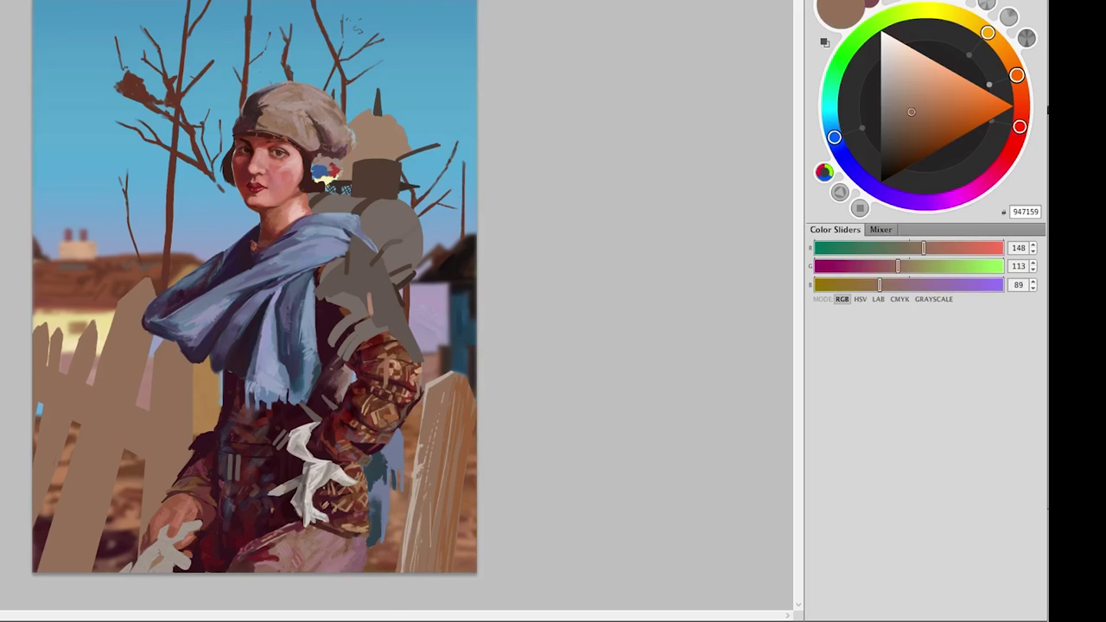
alt+click(432, 450)
mouse_move(426, 396)
mouse_down()
mouse_move(425, 508)
mouse_move(410, 567)
mouse_up()
alt+click(380, 406)
drag(454, 416, 445, 486)
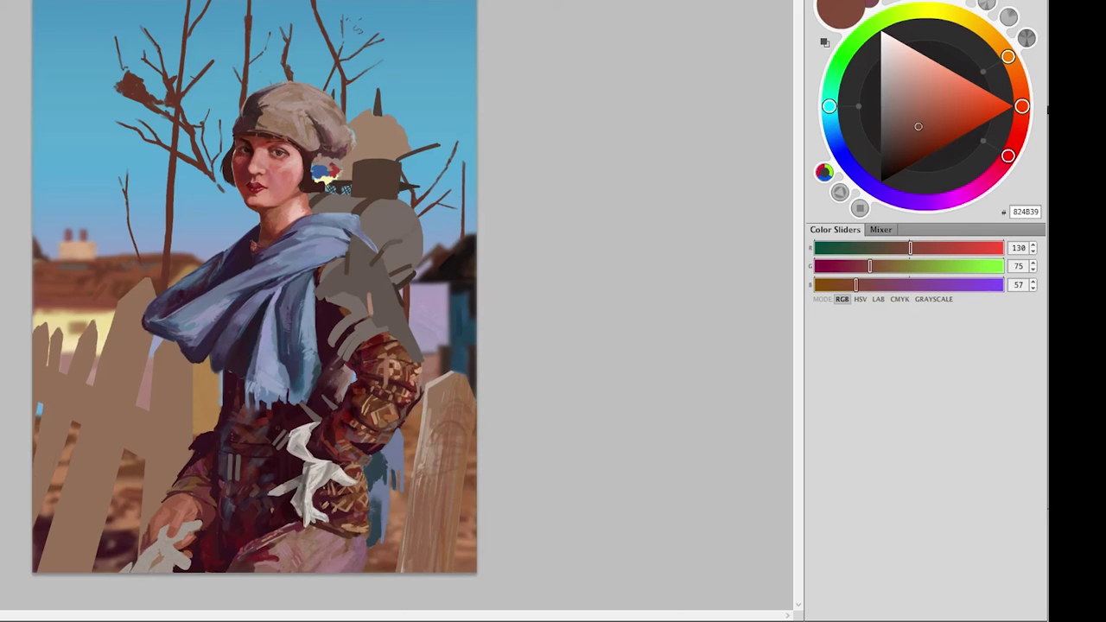
drag(450, 553, 459, 437)
Paint a light tan streak down the right post, then pick rosy tan and dark brown.
alt+click(420, 420)
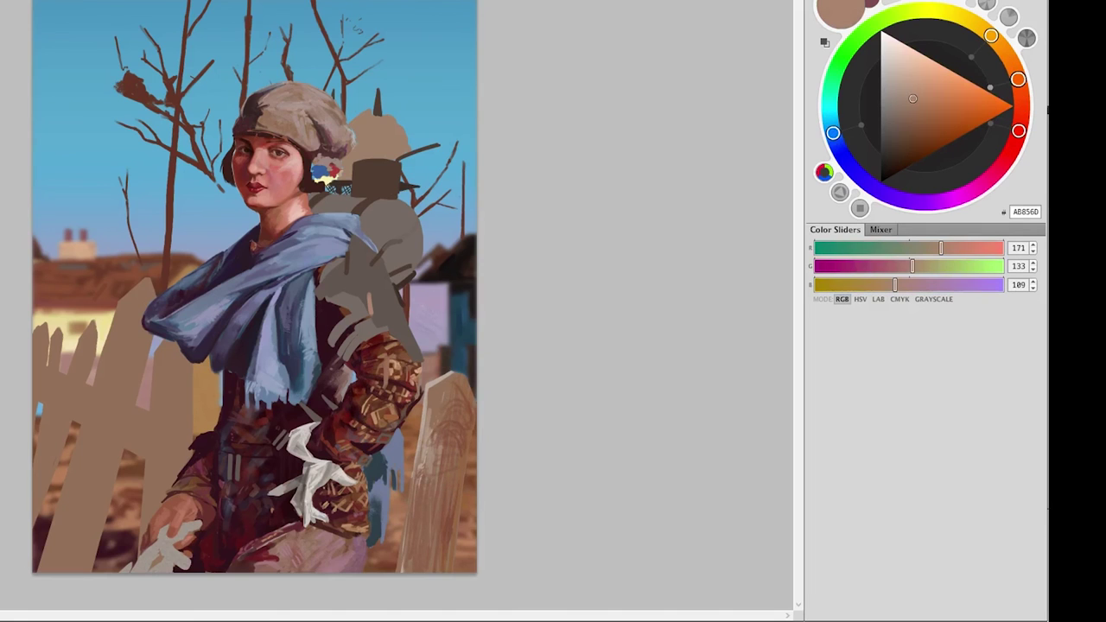
scroll(419, 420, up, 2)
drag(444, 419, 426, 517)
alt+click(437, 415)
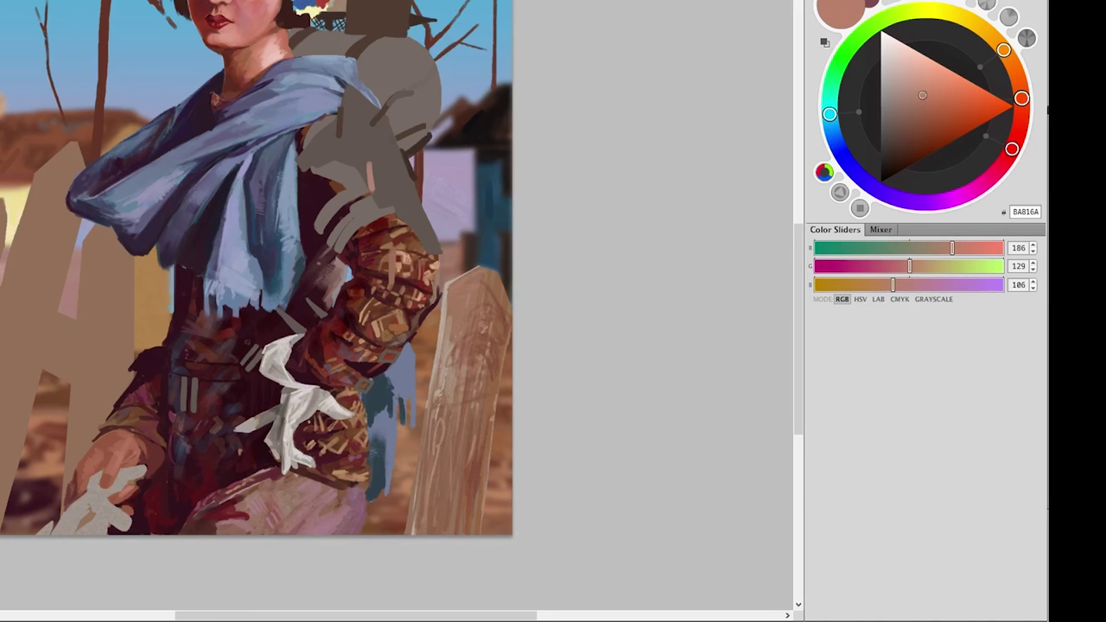
alt+click(439, 445)
Switch to the Dry Texture brush with a mid brown colour.
click(593, 516)
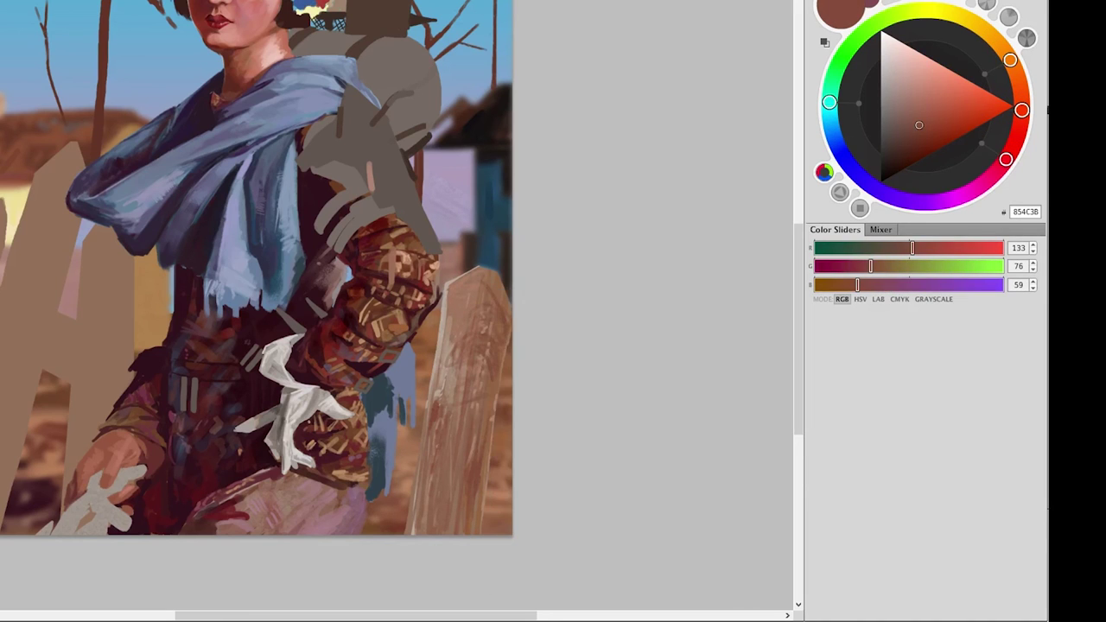
alt+click(454, 346)
right_click(511, 346)
click(574, 448)
Paint pale tan streaks and a reddish-brown line along the post's left edge.
alt+click(471, 363)
drag(433, 370, 428, 420)
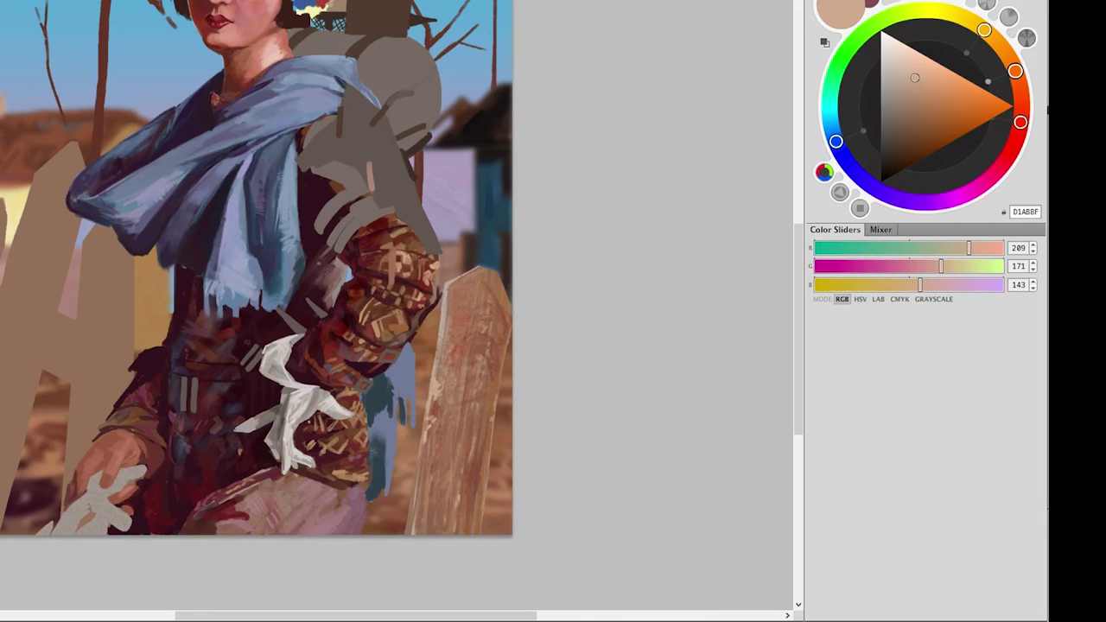
drag(464, 455, 460, 519)
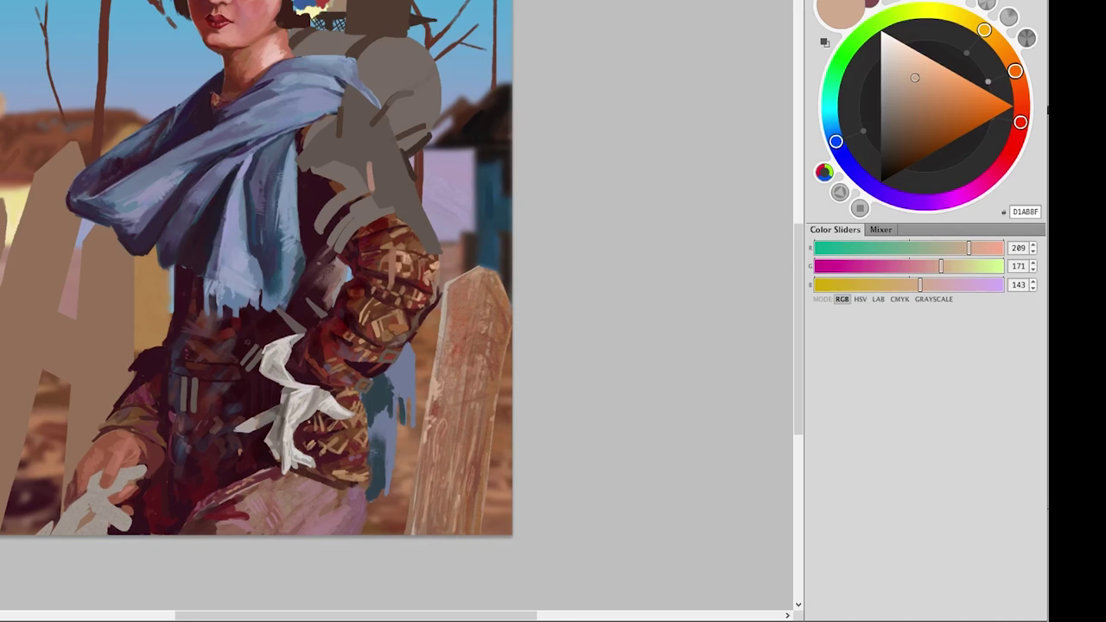
alt+click(436, 432)
drag(430, 435, 430, 482)
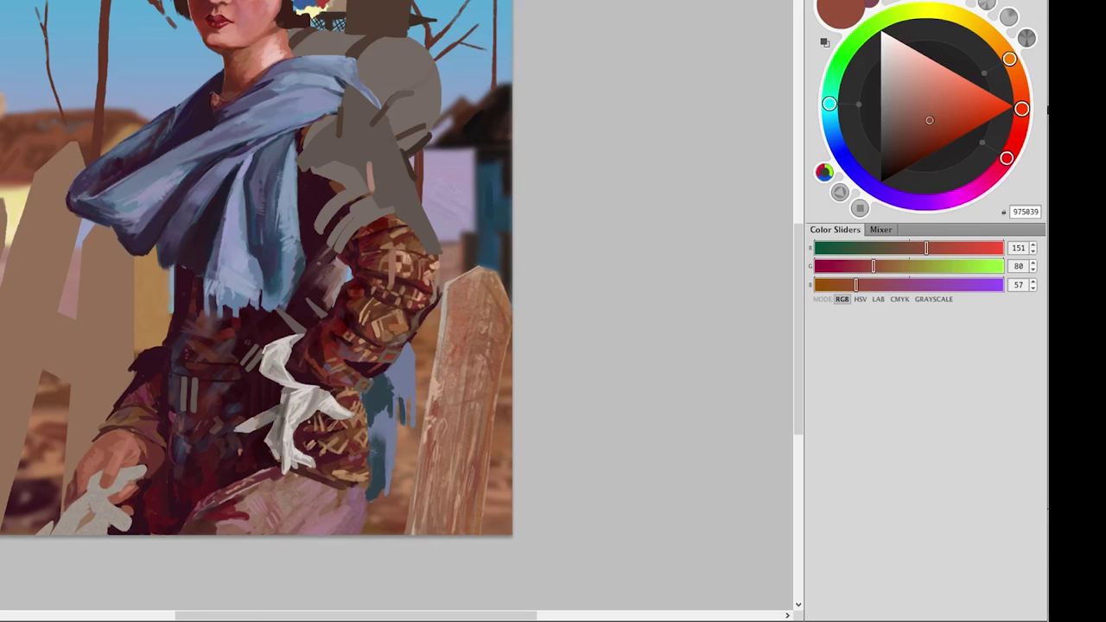
scroll(256, 311, up, 5)
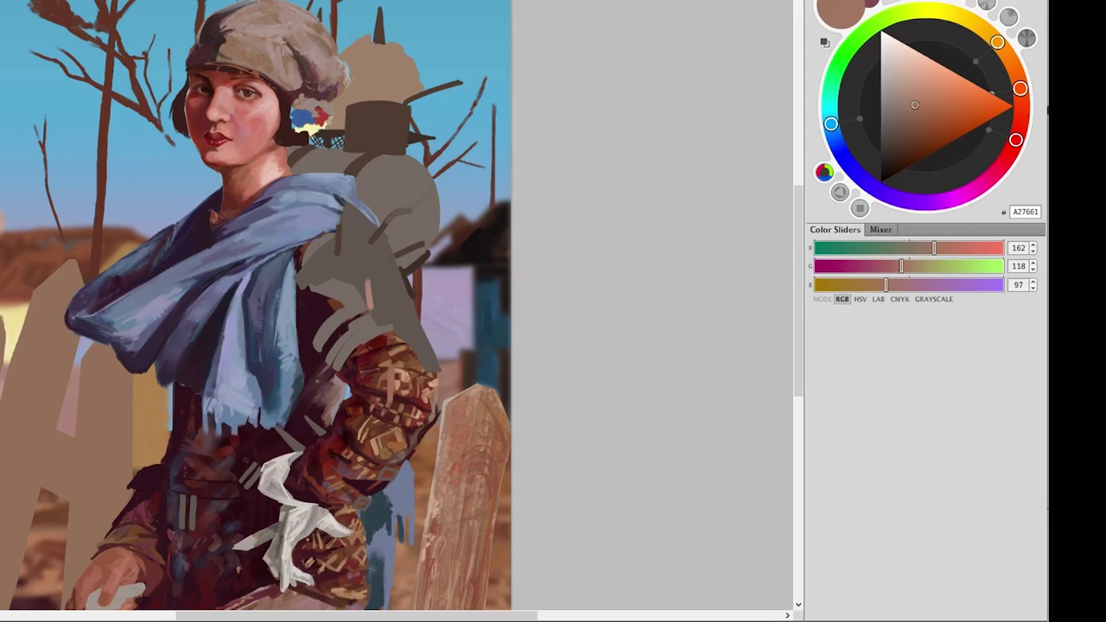
Brighten a small spot, then paint dark reddish-brown grain streaks down the left fence pickets.
scroll(259, 311, down, 3)
drag(52, 260, 52, 519)
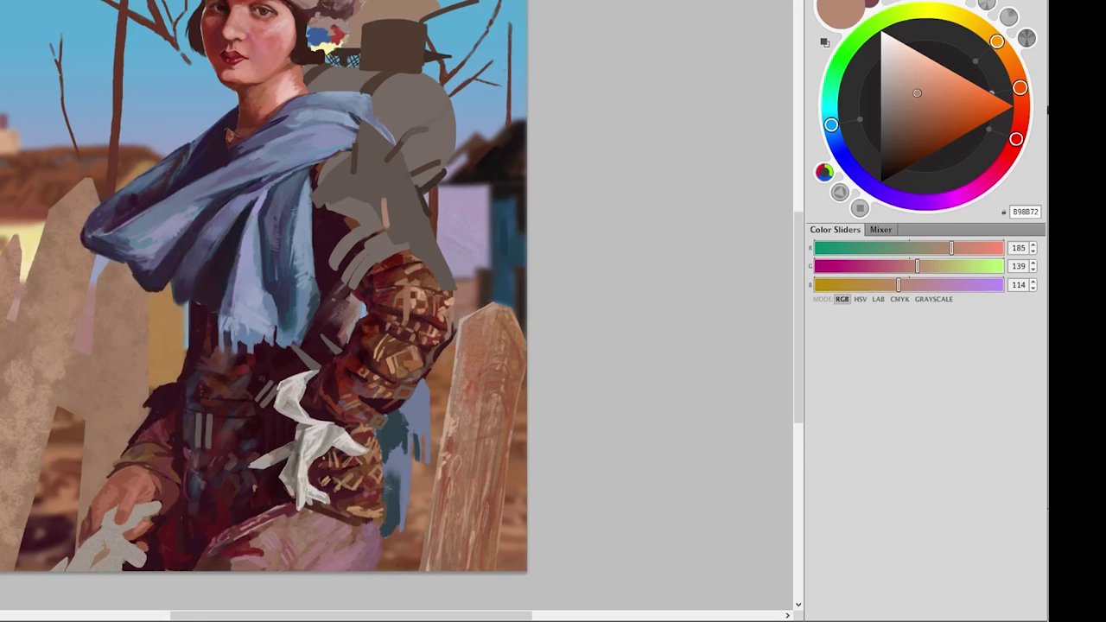
mouse_move(6, 305)
mouse_down()
mouse_move(6, 346)
mouse_move(52, 207)
mouse_move(91, 181)
mouse_up()
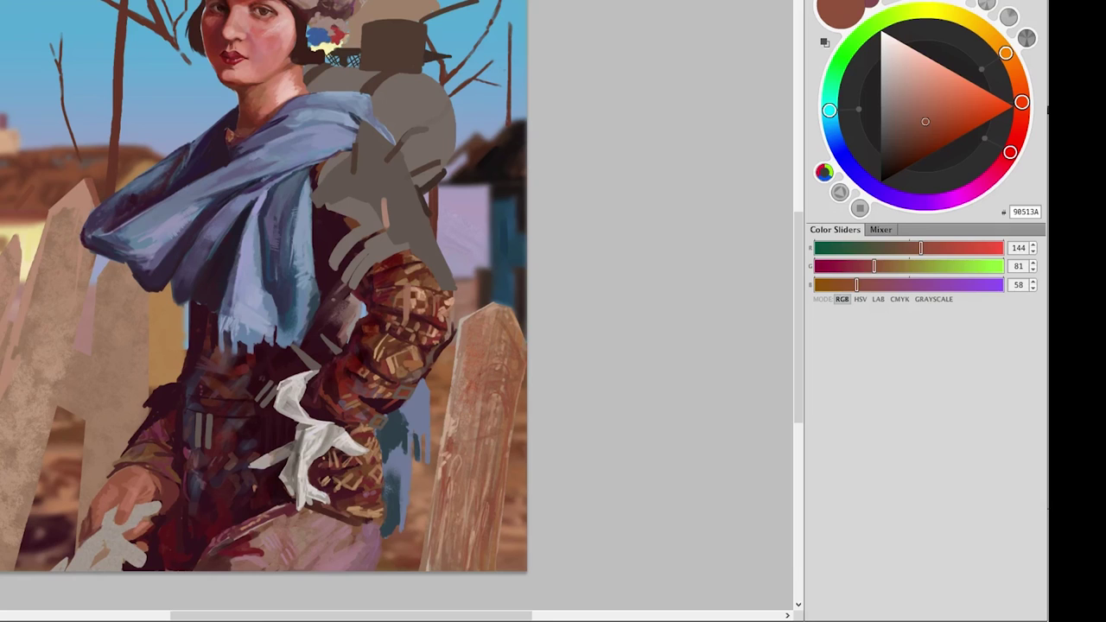
drag(91, 259, 48, 458)
drag(48, 406, 13, 566)
drag(56, 259, 13, 393)
drag(69, 235, 4, 510)
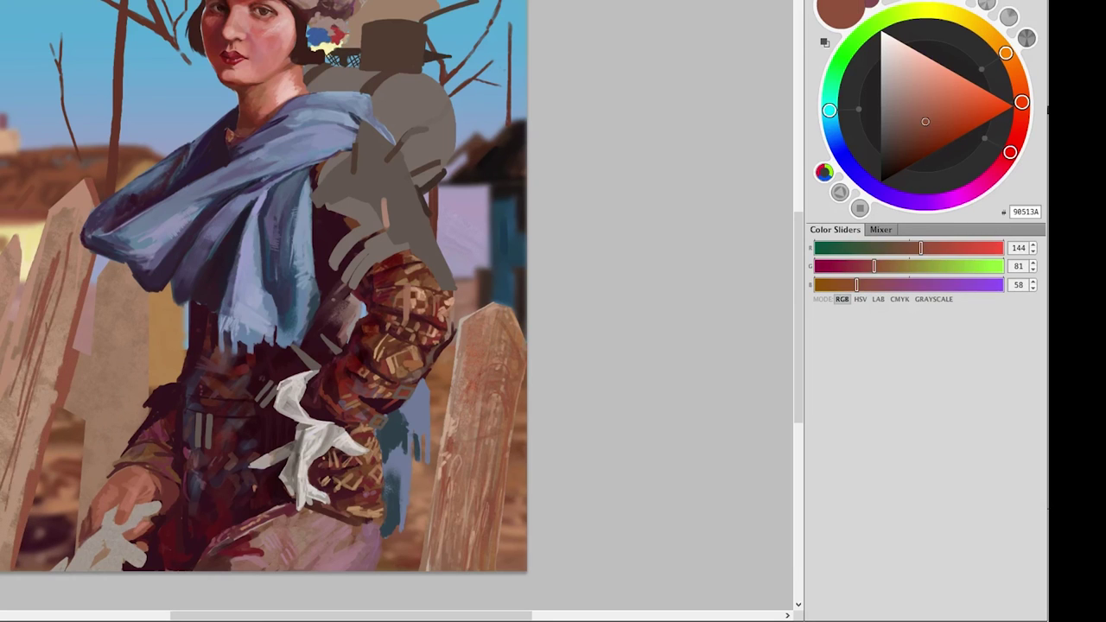
drag(69, 268, 9, 519)
Add light brown strokes across the left fence and lower left, then reselect reddish brown.
alt+click(26, 432)
mouse_move(35, 389)
mouse_down()
mouse_move(9, 475)
mouse_move(9, 605)
mouse_up()
right_click(68, 317)
drag(105, 344, 160, 344)
drag(147, 519, 95, 562)
alt+click(35, 432)
right_click(88, 242)
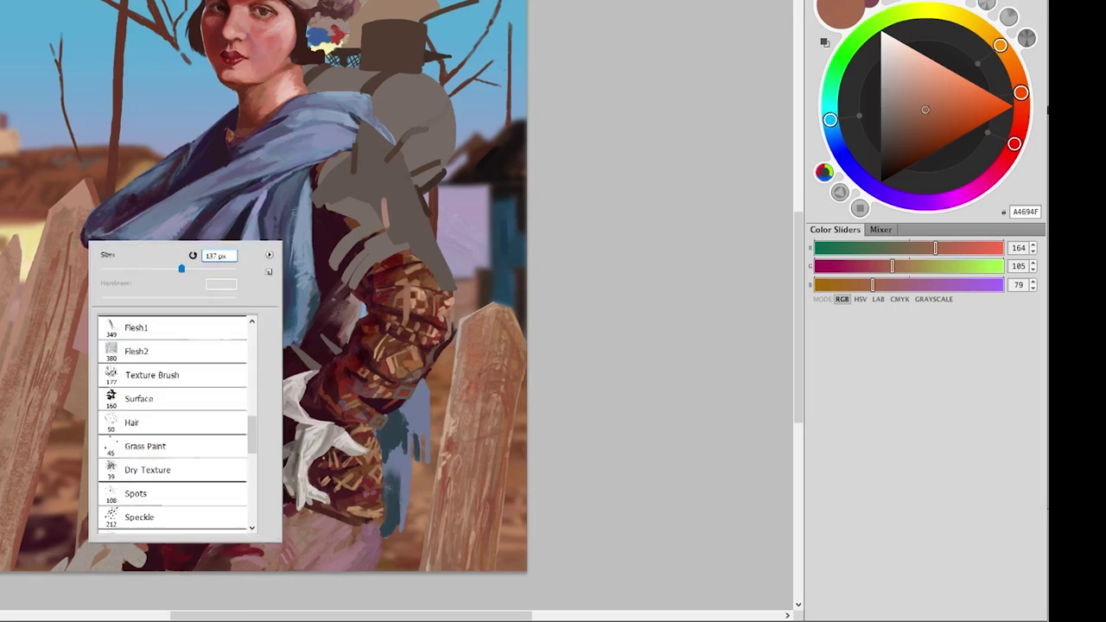